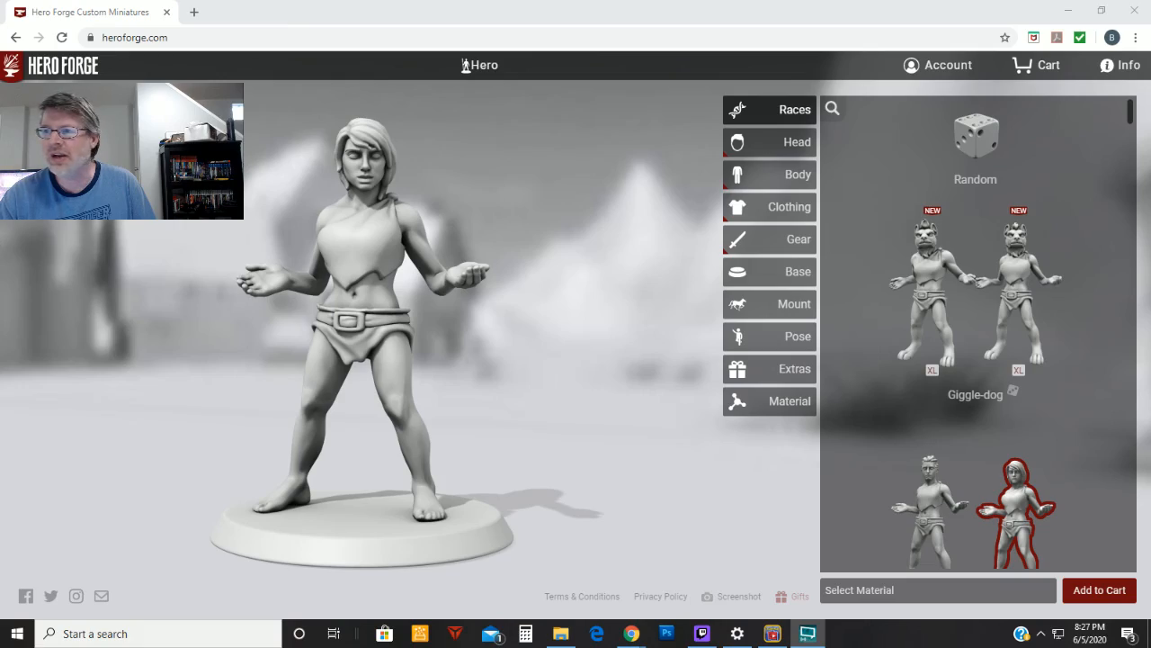
# Browse the available races and set the miniature to the male Naga.
pyautogui.click(631, 633)
pyautogui.moveTo(591, 66); pyautogui.dragTo(1150, 135)
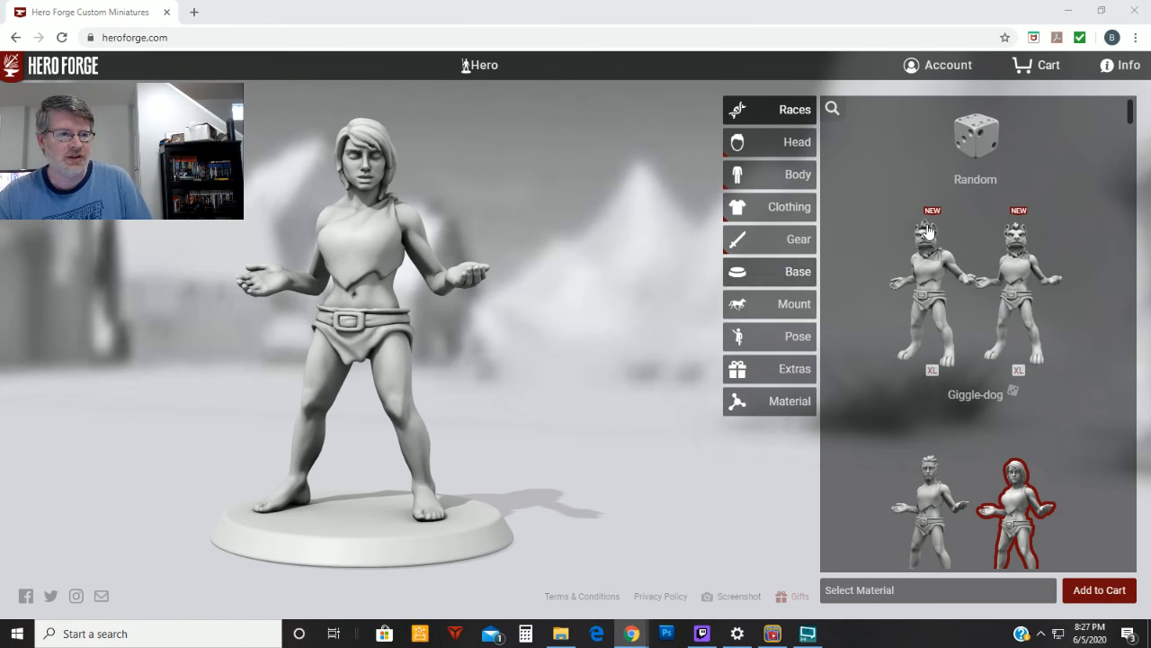
pyautogui.scroll(-1, 1061, 357)
pyautogui.scroll(-10, 1068, 329)
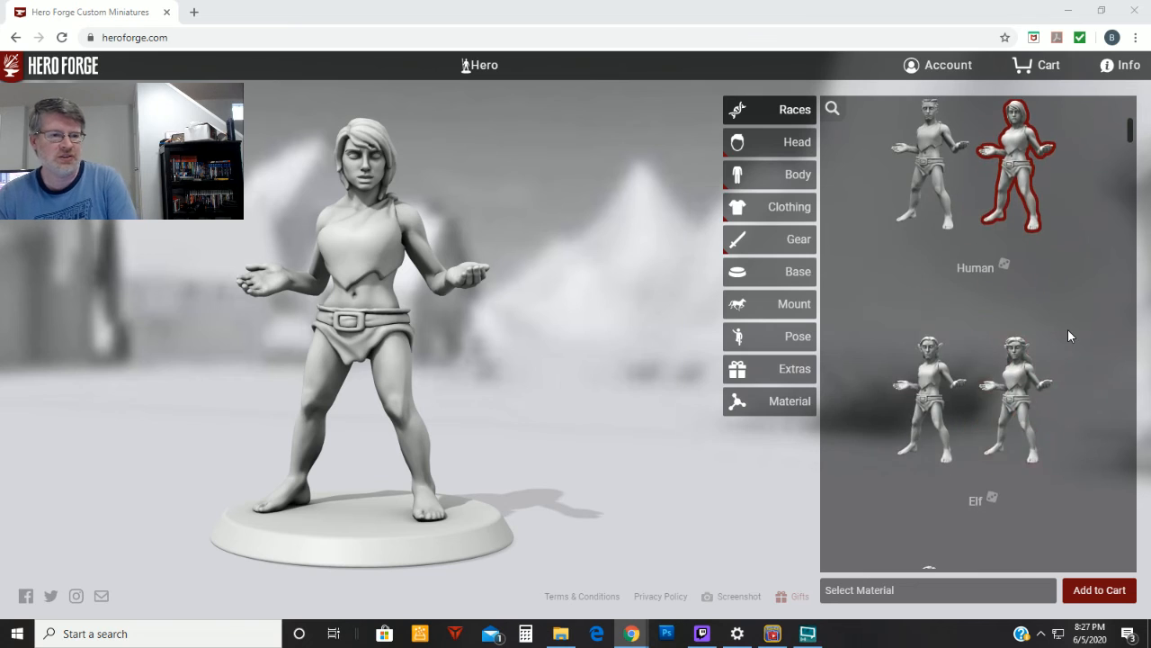
pyautogui.scroll(-10, 1067, 334)
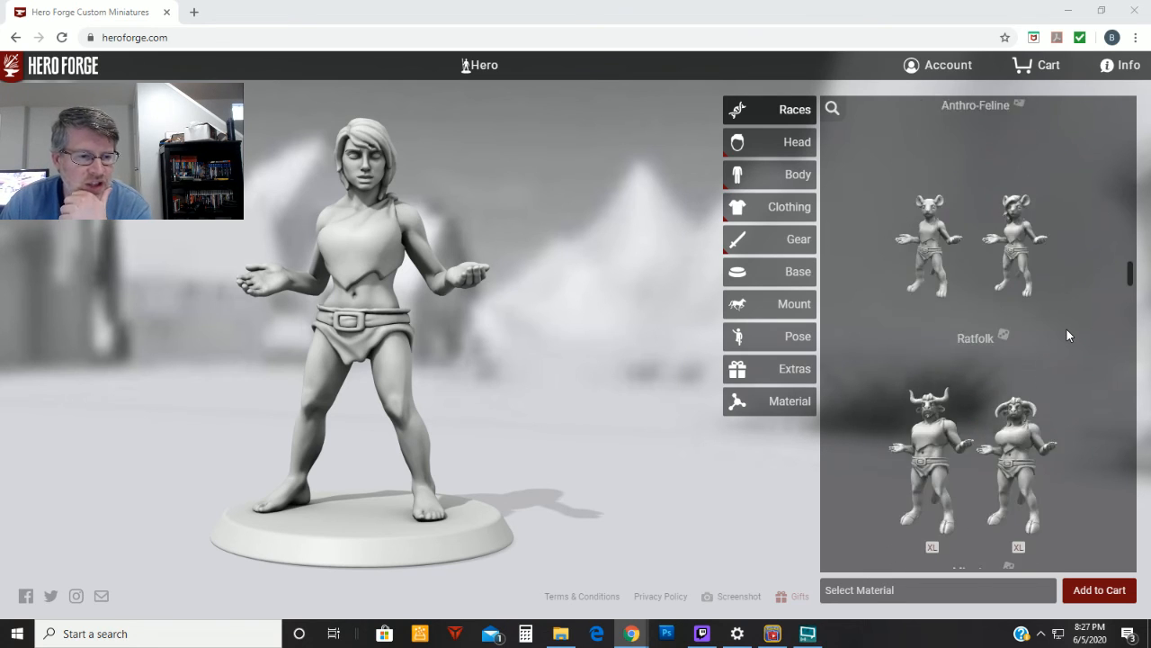
pyautogui.scroll(-10, 1067, 335)
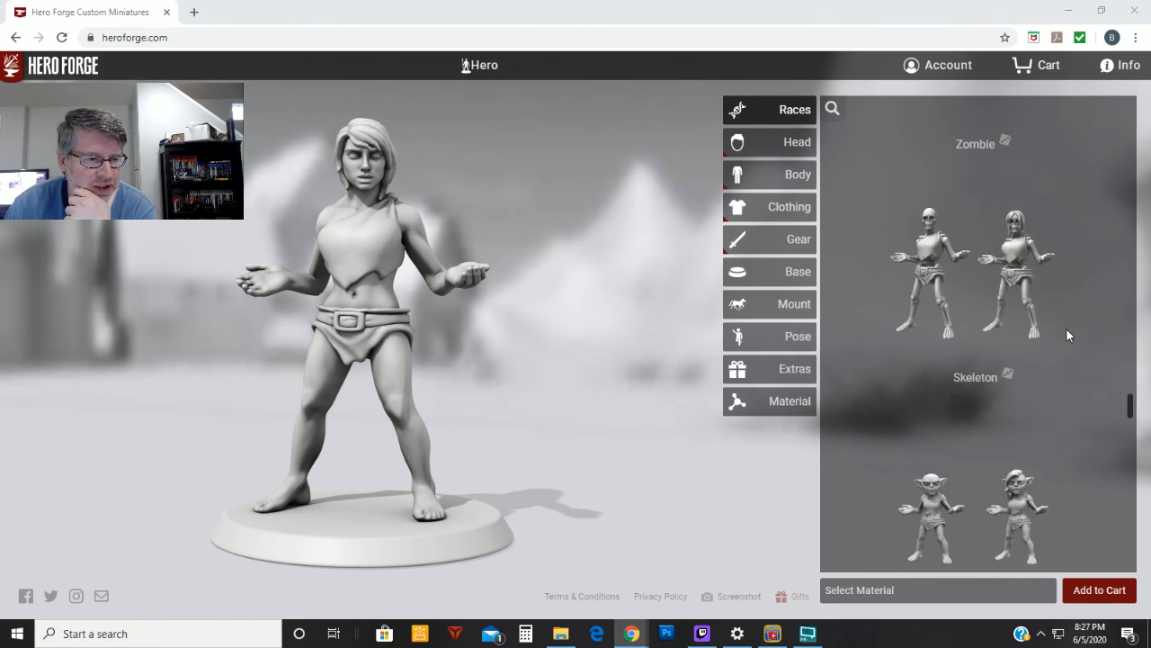
pyautogui.scroll(-6, 1067, 334)
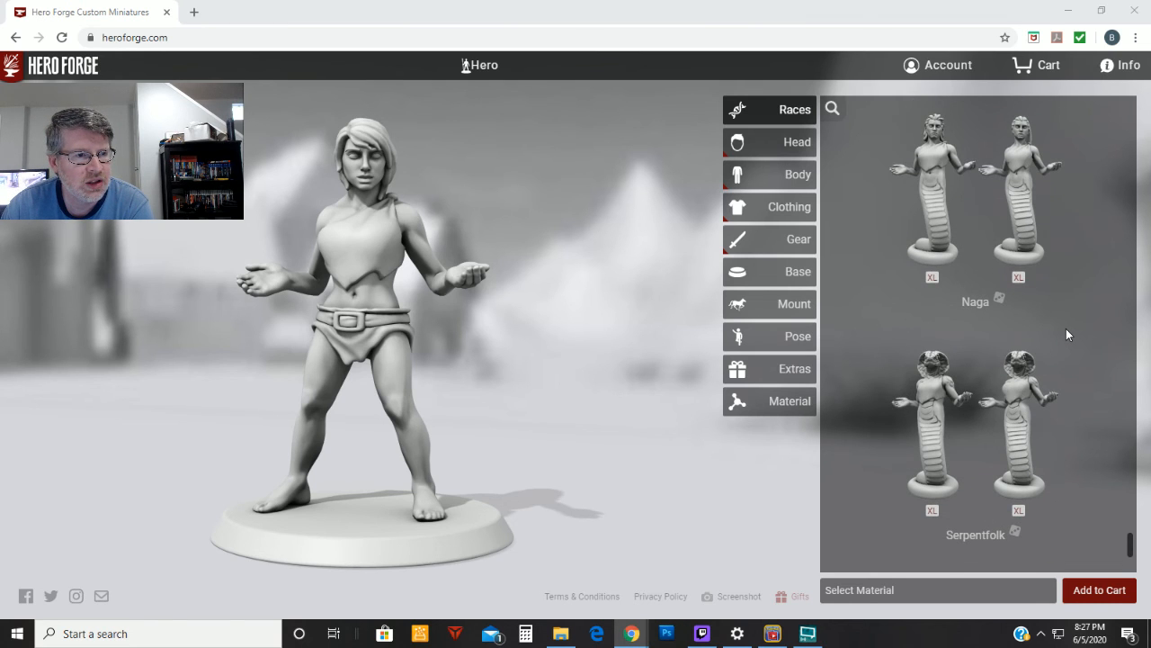
pyautogui.click(938, 209)
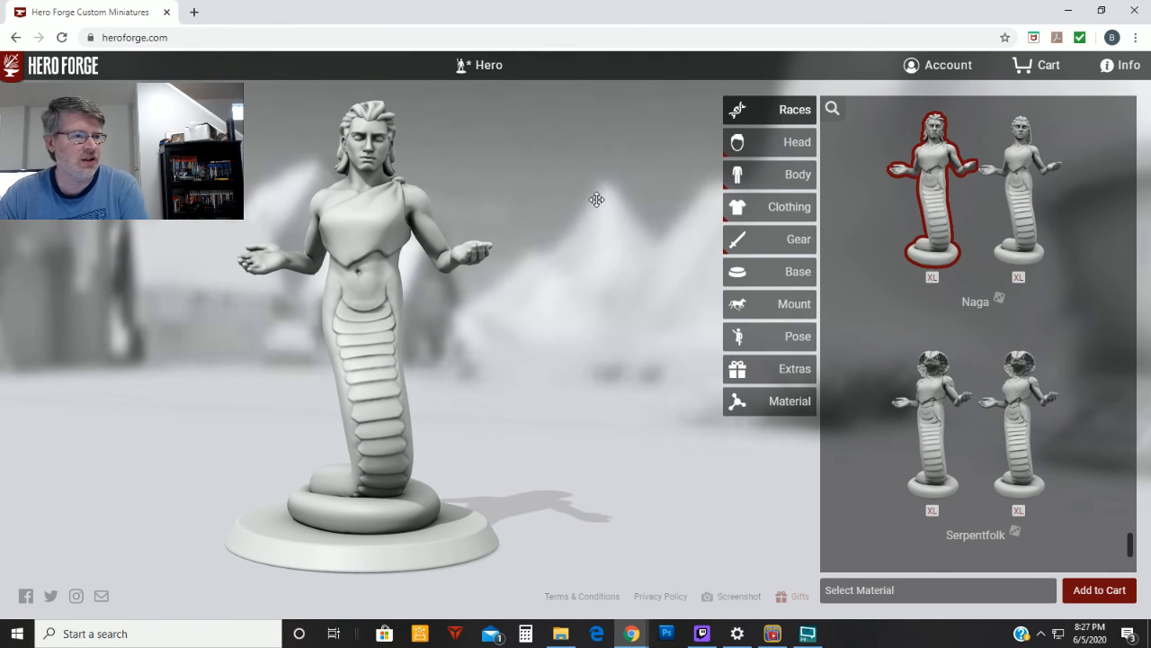
# Look through the face options for the head and apply the Gaunt Features face.
pyautogui.click(743, 143)
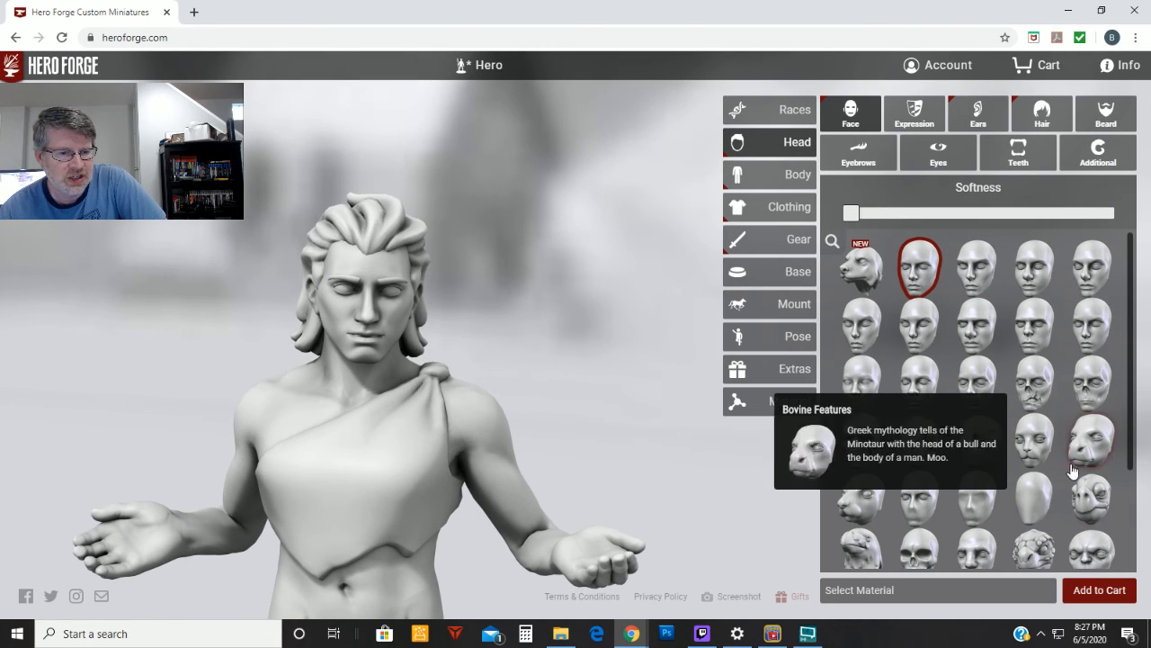
pyautogui.scroll(-3, 984, 534)
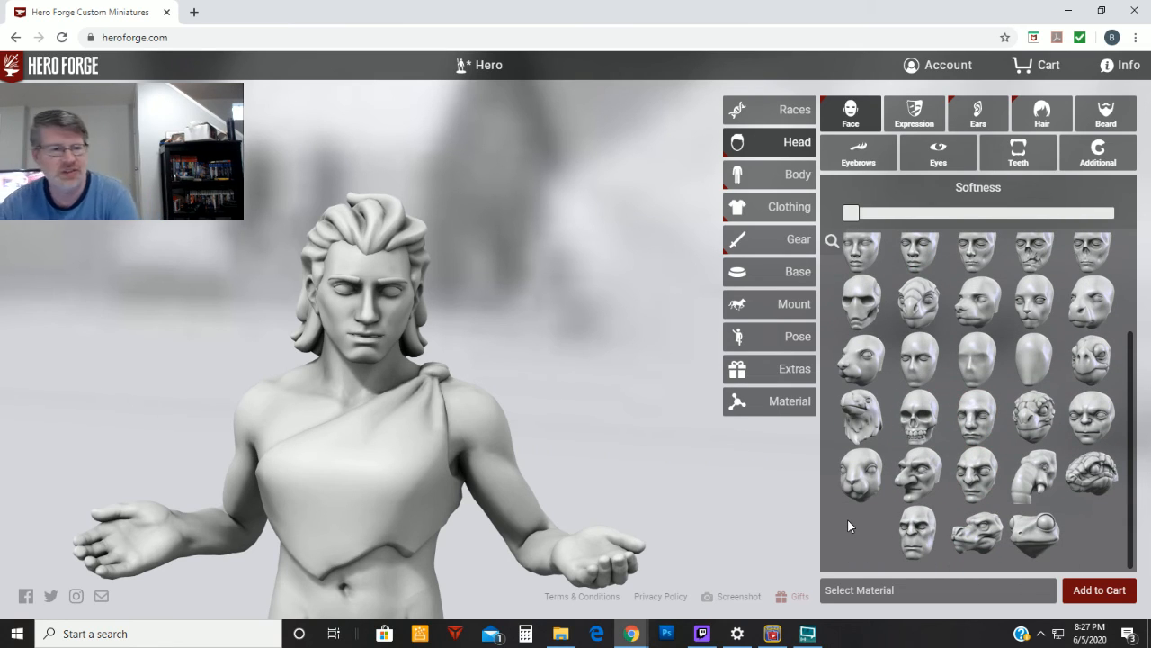
pyautogui.scroll(2, 951, 410)
pyautogui.scroll(2, 950, 410)
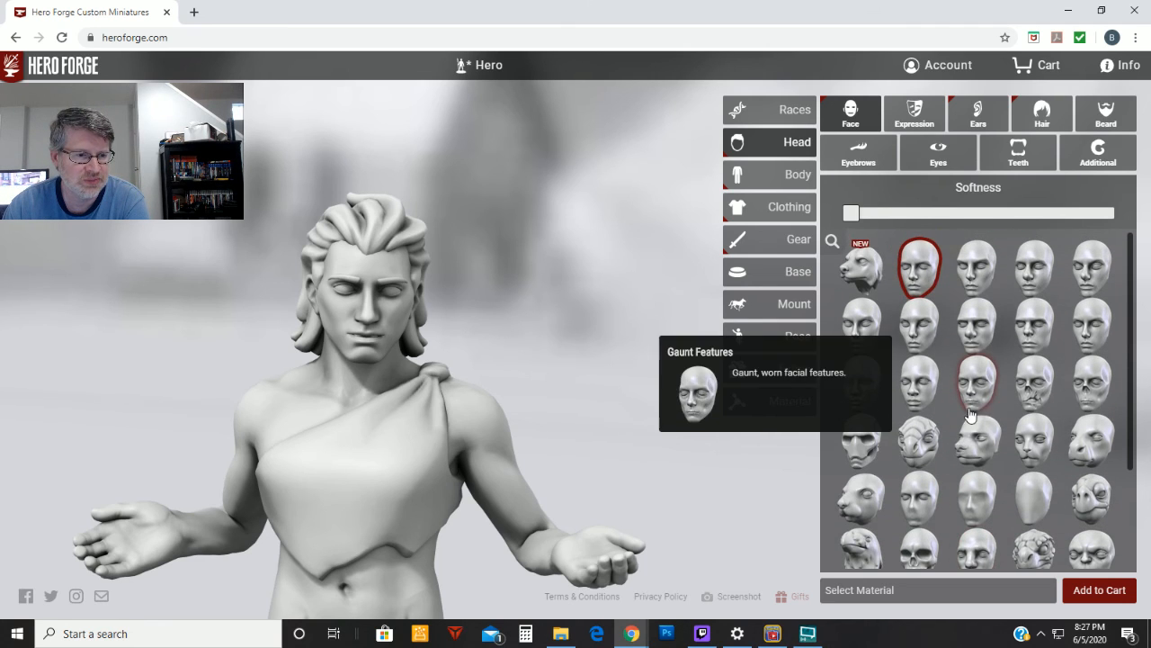
pyautogui.click(977, 393)
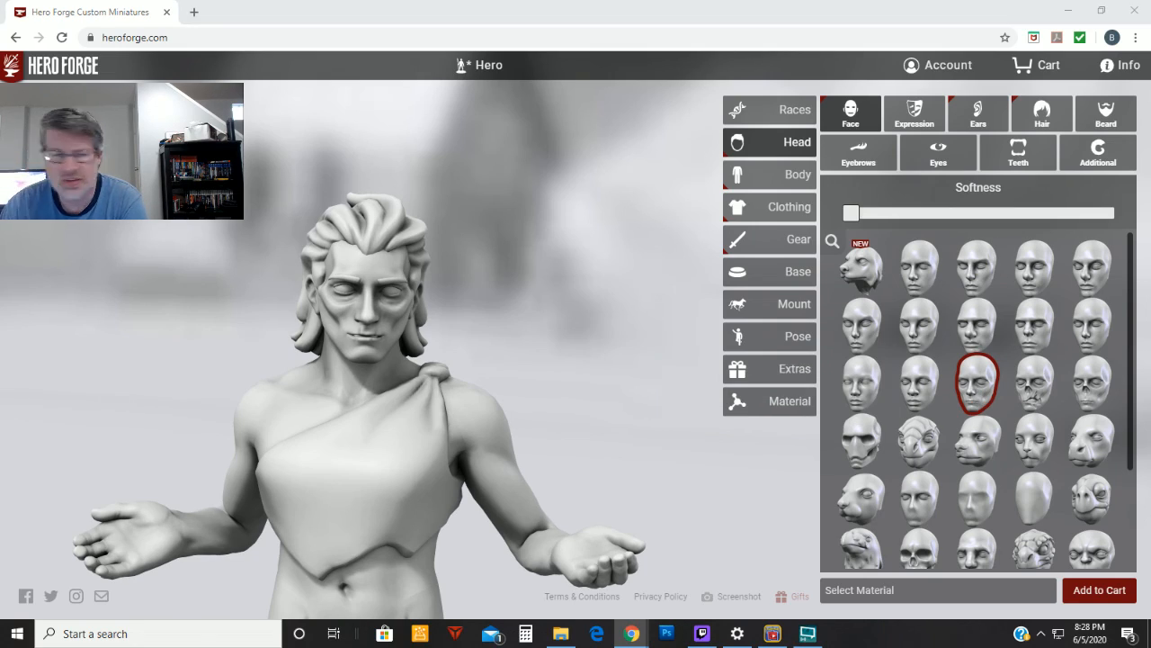
# Switch to the Golobulus image search window and examine successive reference pictures of the character's head, torso, arms and snake tail.
pyautogui.moveTo(1150, 94); pyautogui.dragTo(553, 109)
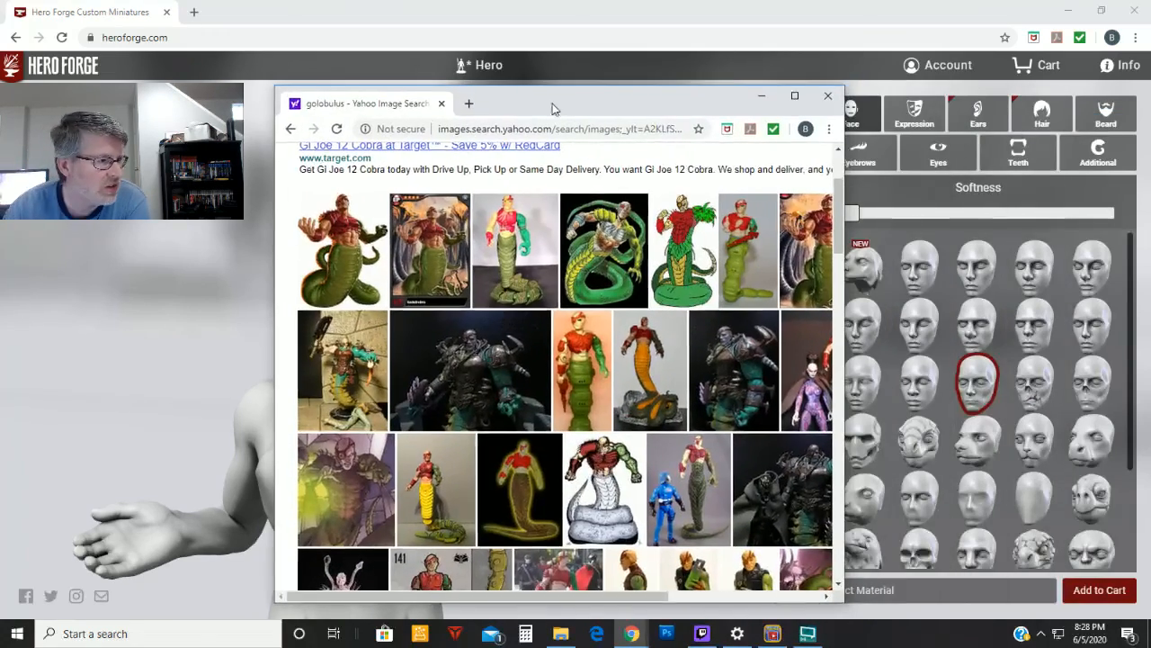
pyautogui.click(346, 236)
pyautogui.scroll(3, 548, 288)
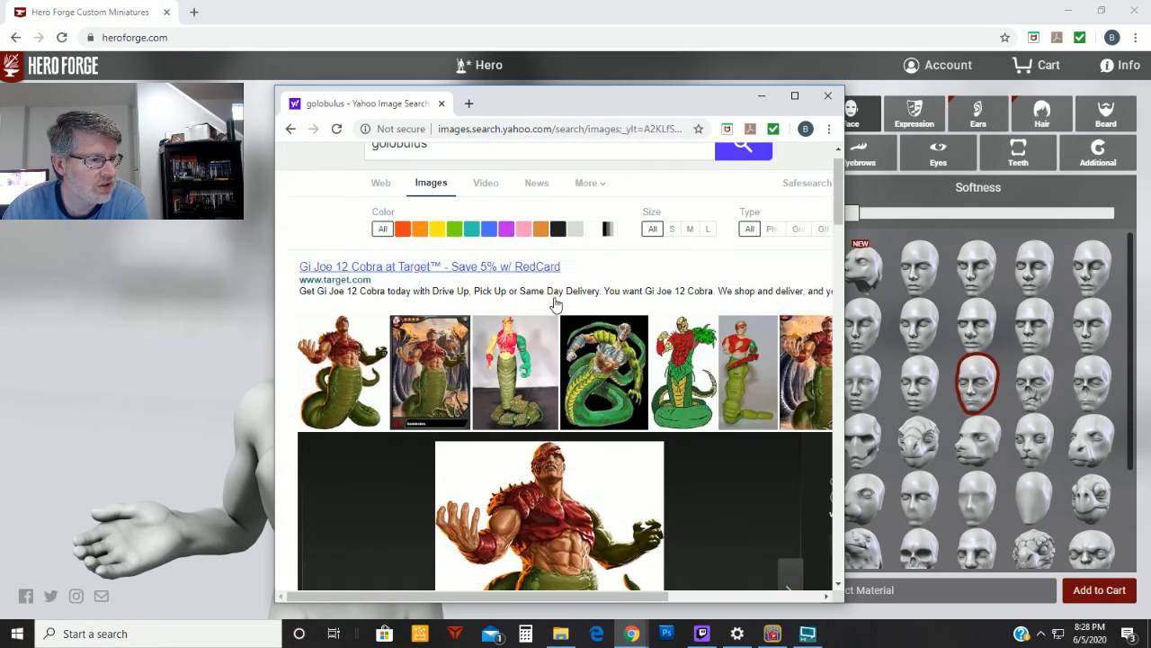
pyautogui.scroll(-2, 562, 301)
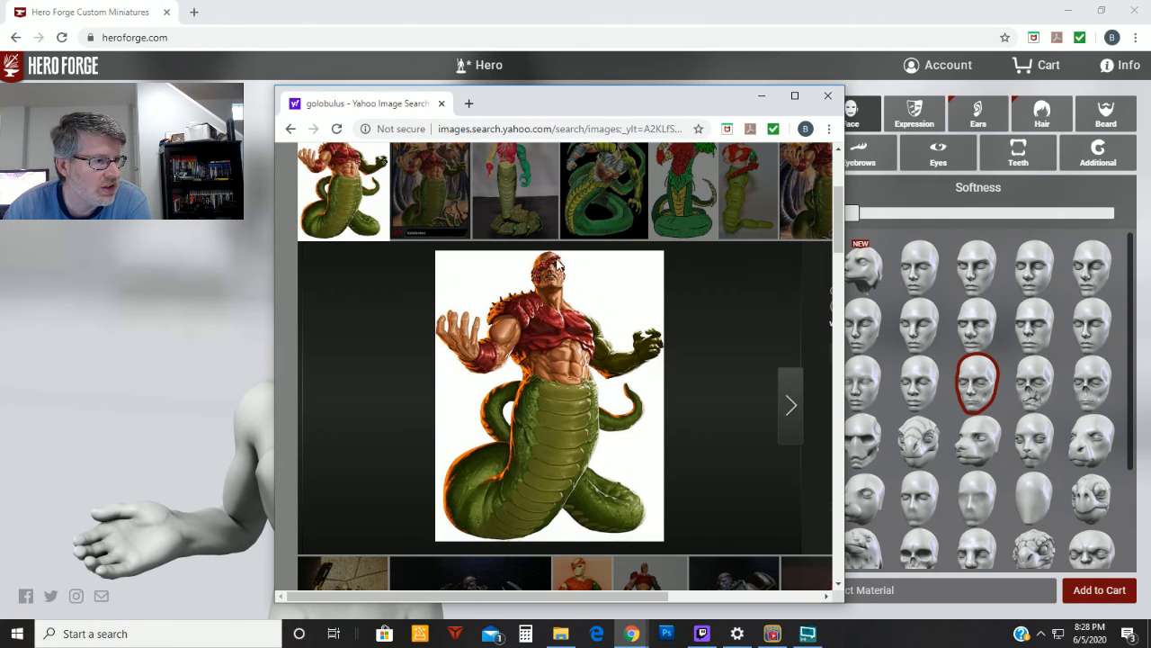
pyautogui.click(791, 404)
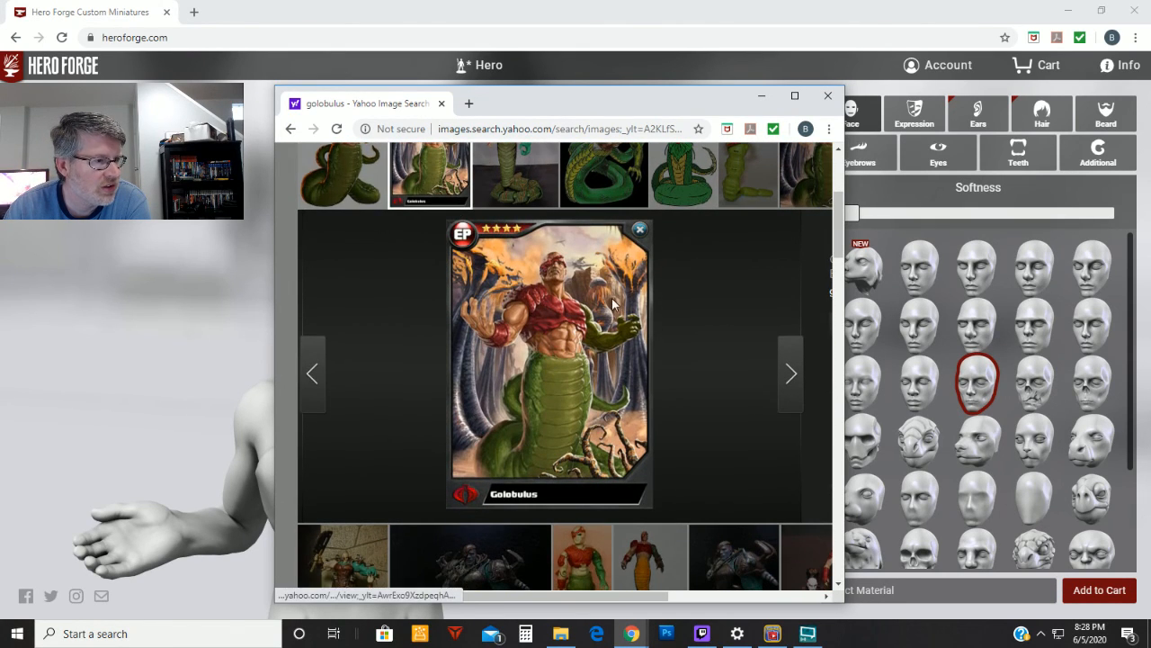
pyautogui.click(785, 376)
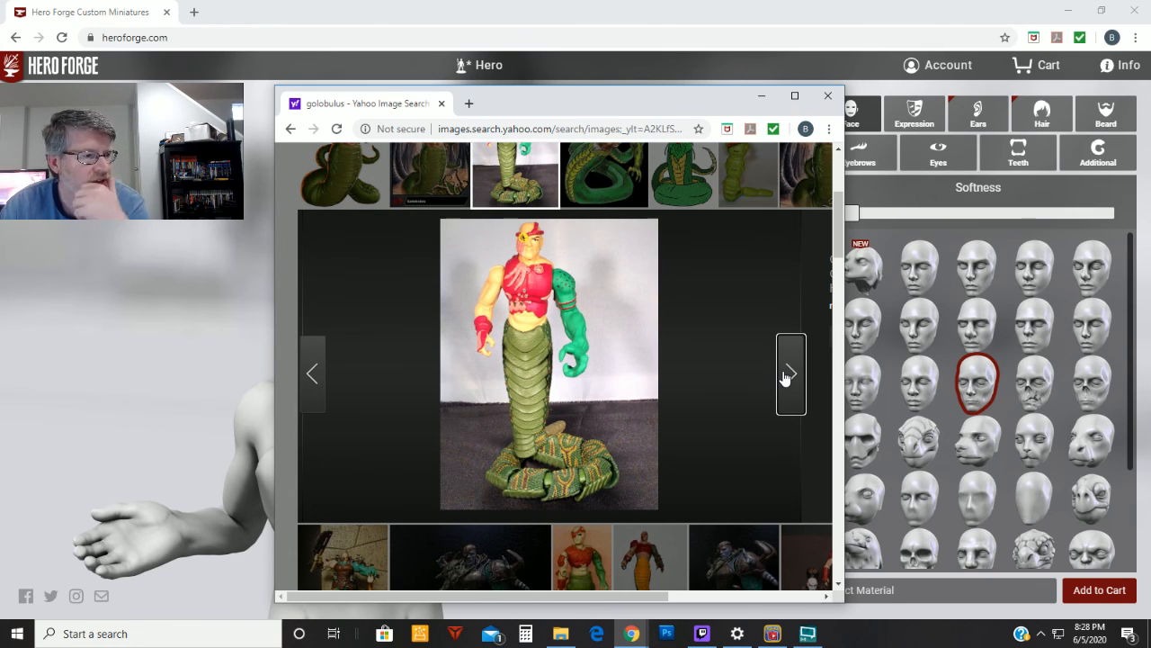
pyautogui.click(785, 376)
pyautogui.click(784, 376)
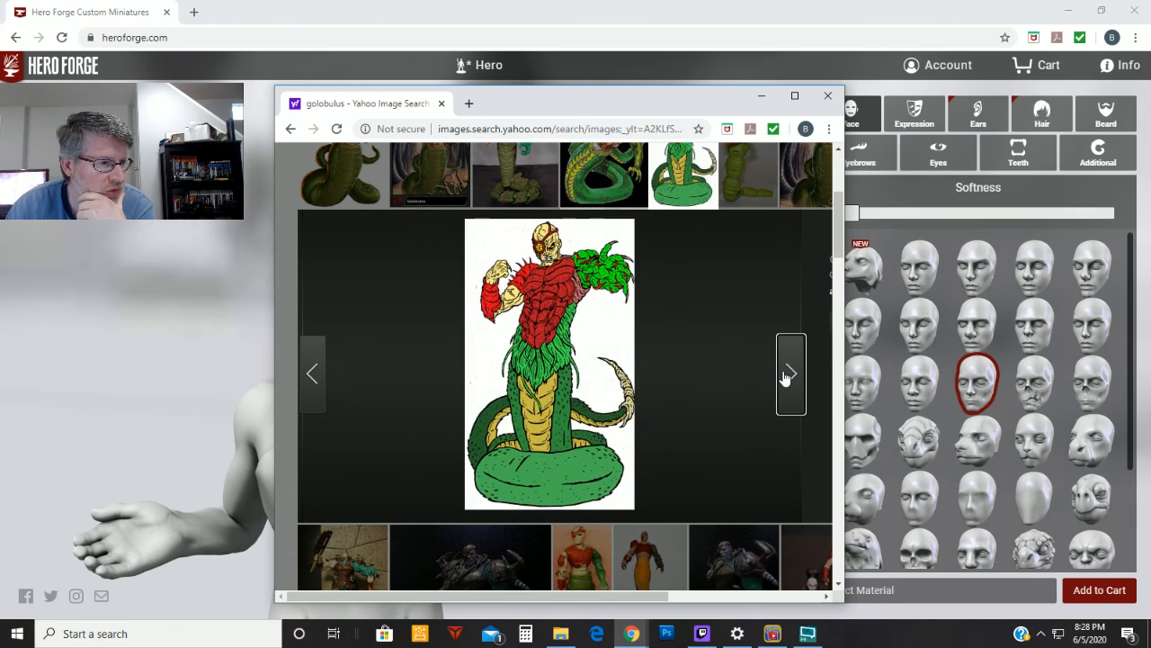
pyautogui.click(784, 376)
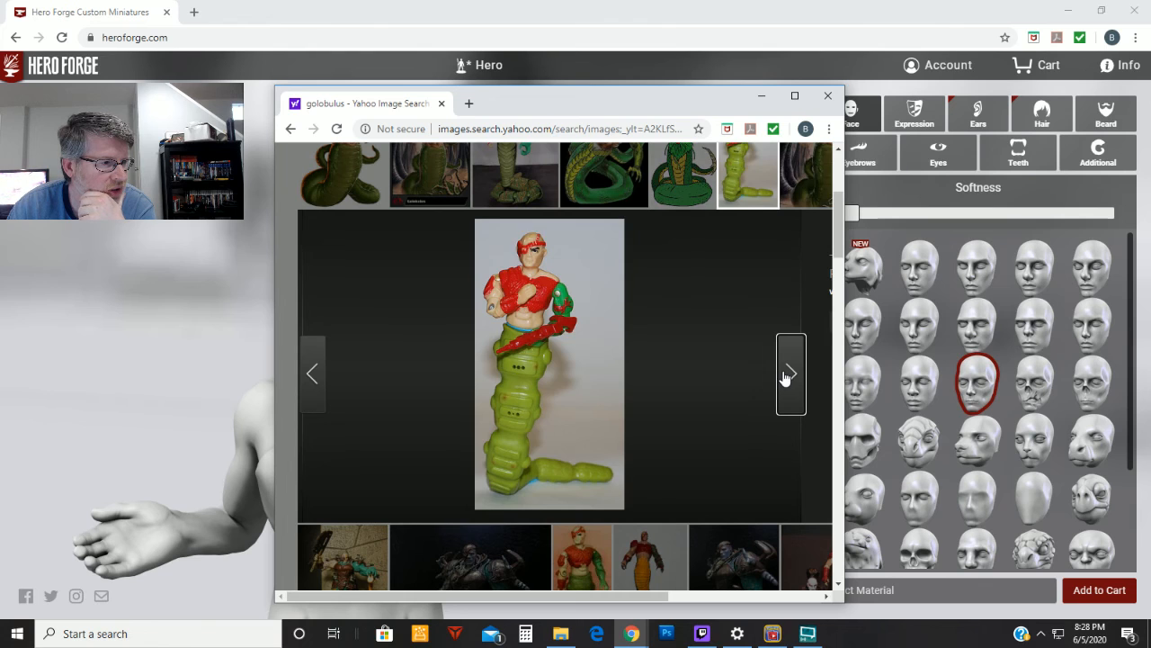
pyautogui.click(784, 376)
pyautogui.click(785, 376)
pyautogui.click(784, 376)
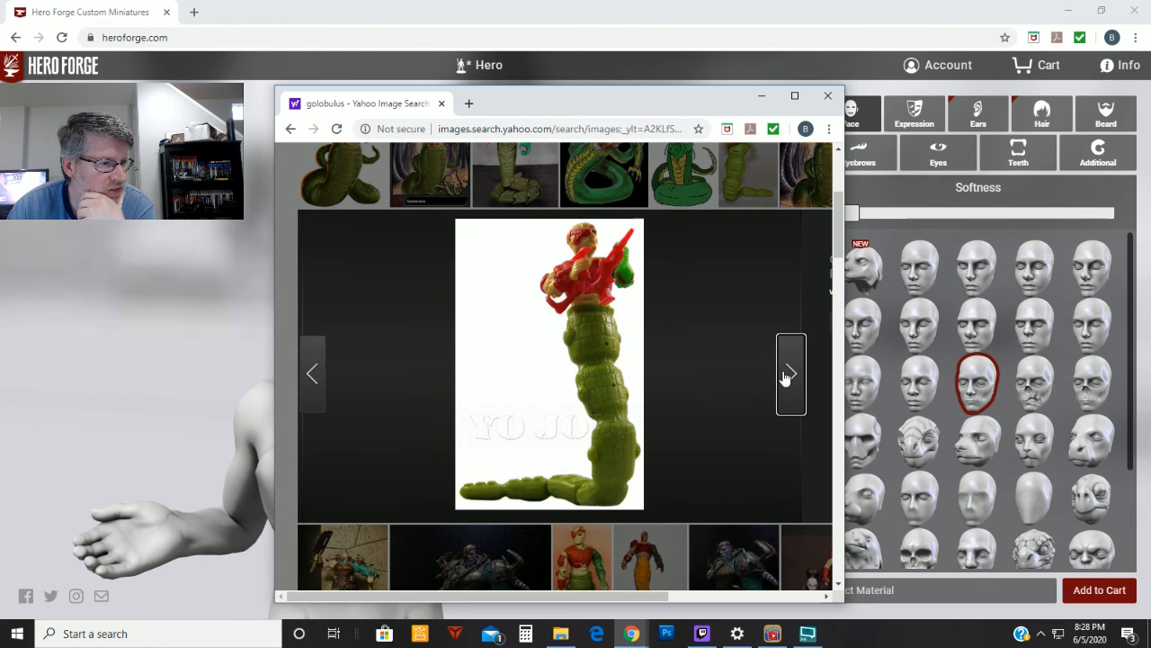
pyautogui.click(785, 376)
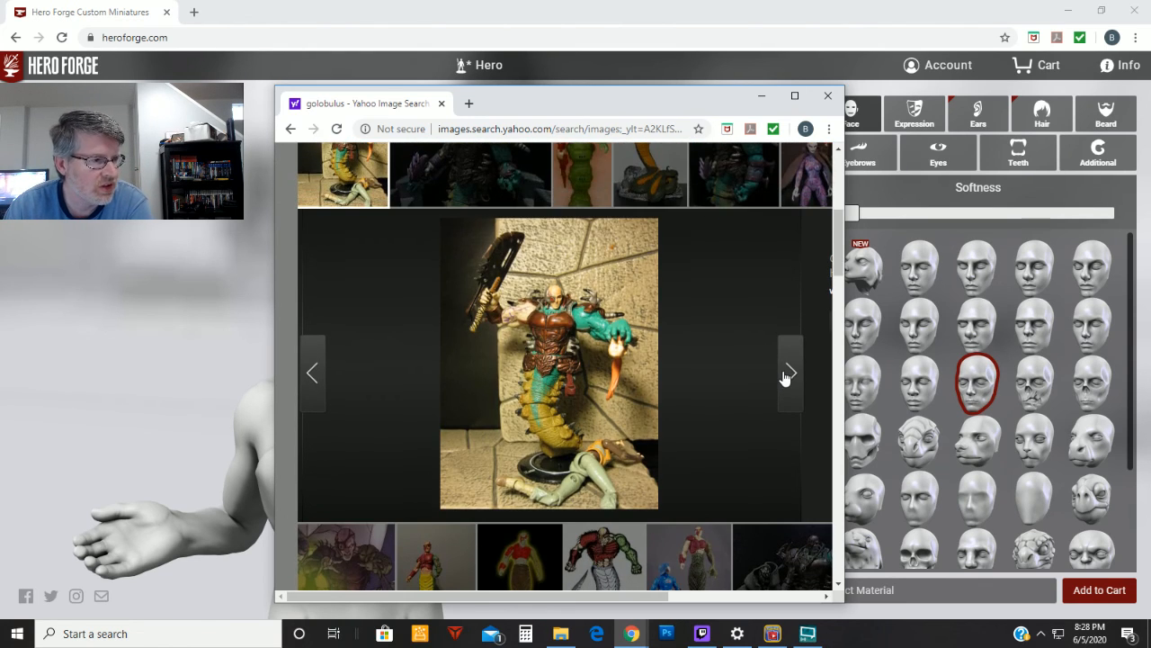
pyautogui.click(784, 376)
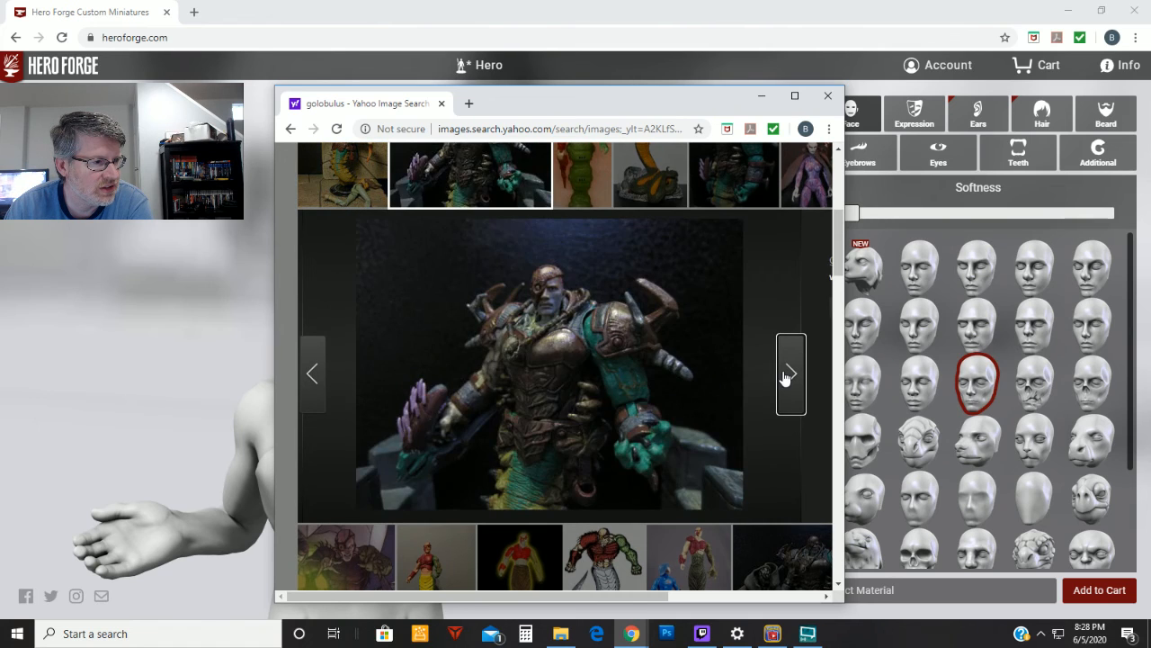
pyautogui.click(784, 376)
pyautogui.click(785, 376)
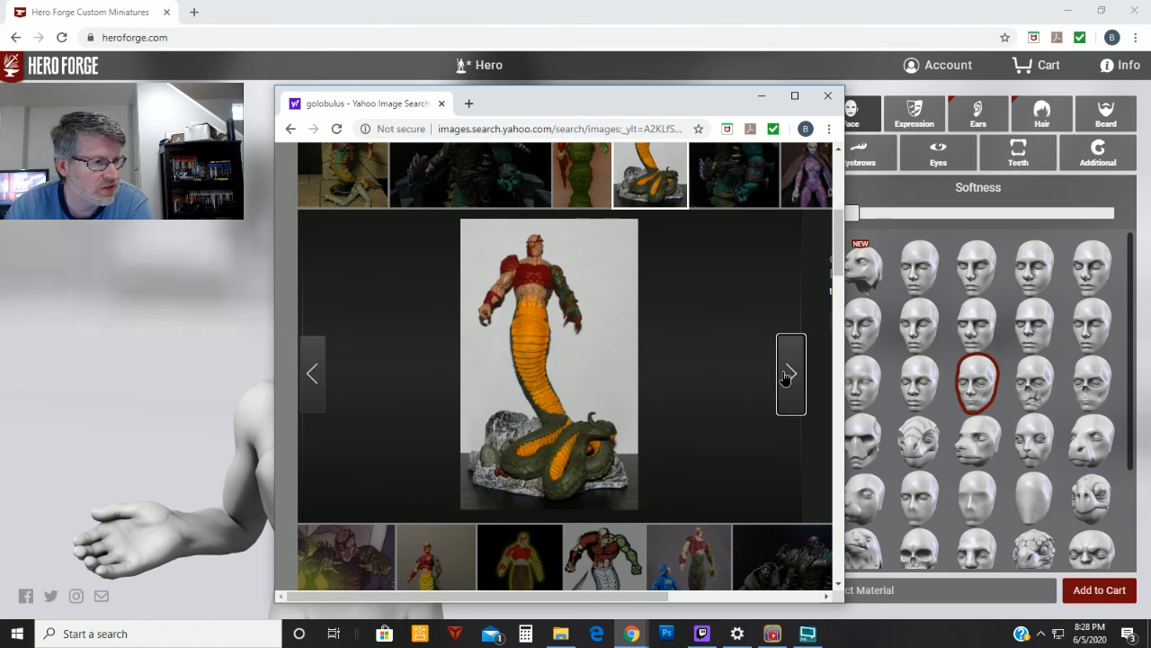
pyautogui.click(785, 376)
pyautogui.click(316, 392)
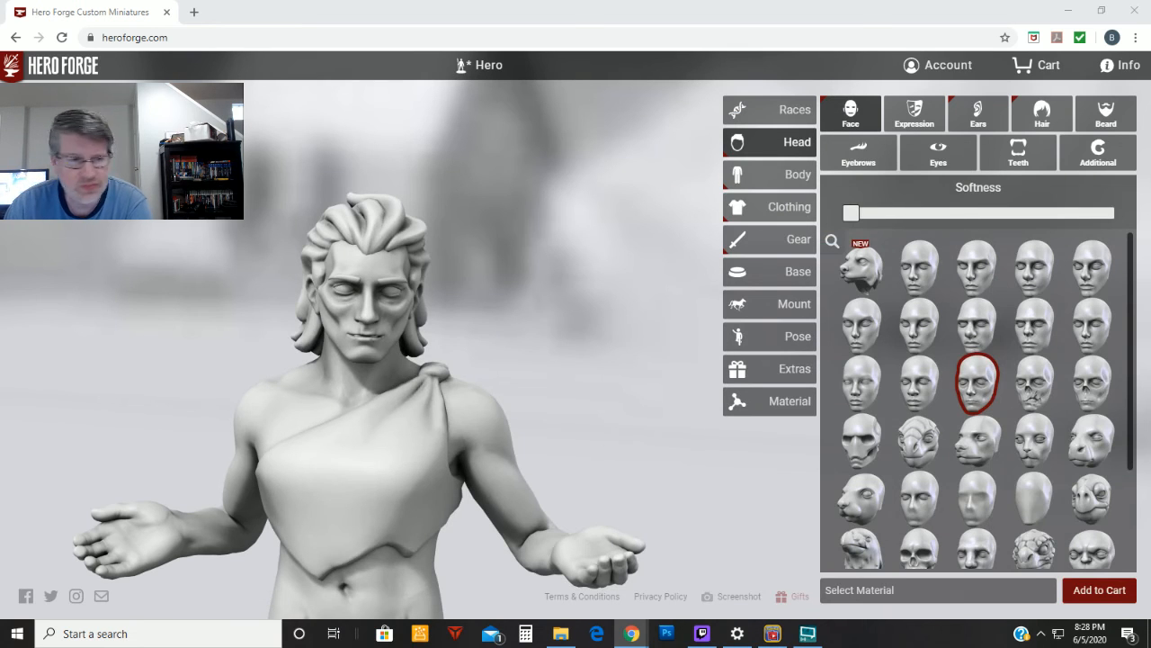
# Return to Hero Forge and remove the figure's hair so the head is bald.
pyautogui.click(1041, 112)
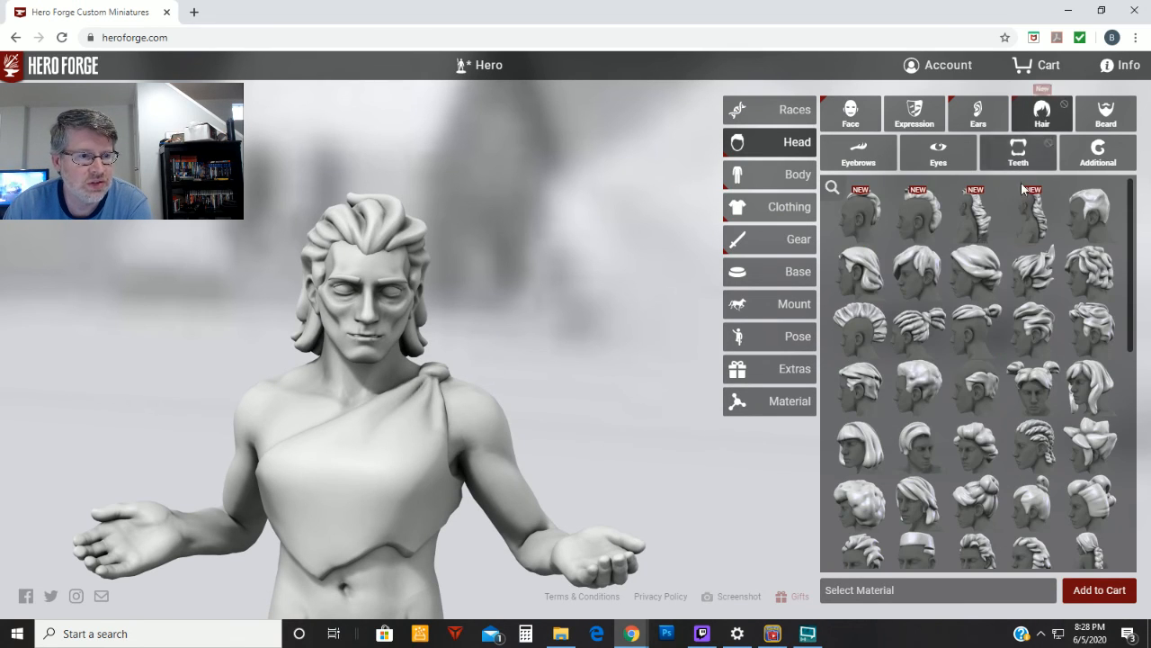
pyautogui.scroll(-3, 983, 255)
pyautogui.scroll(-3, 983, 261)
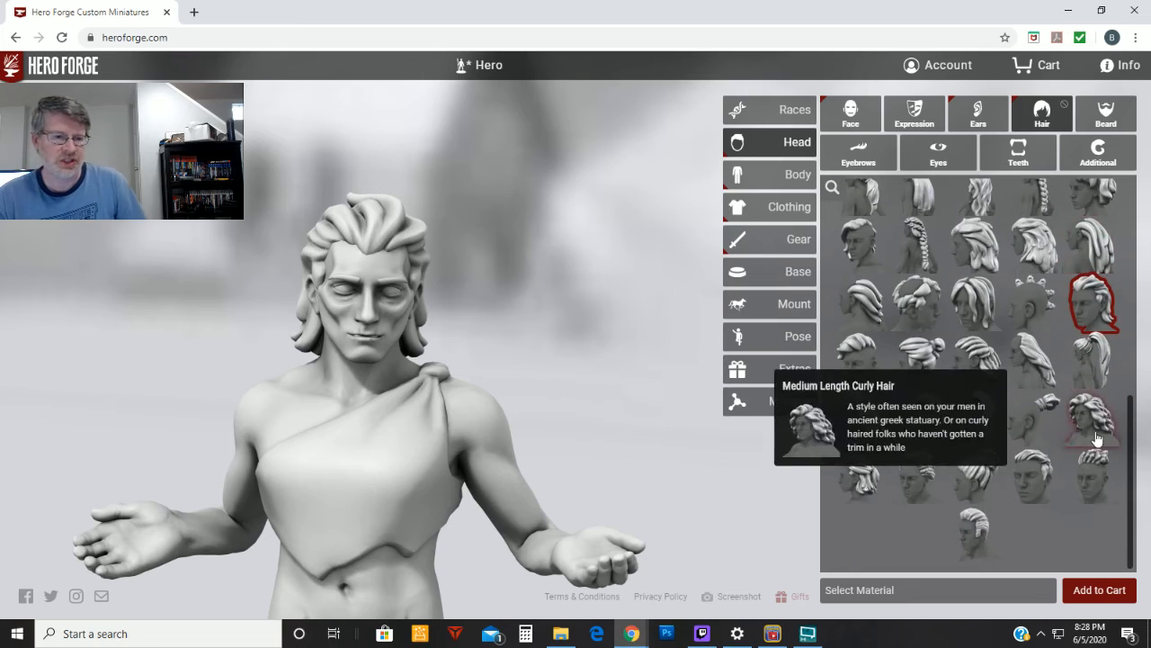
pyautogui.click(1093, 301)
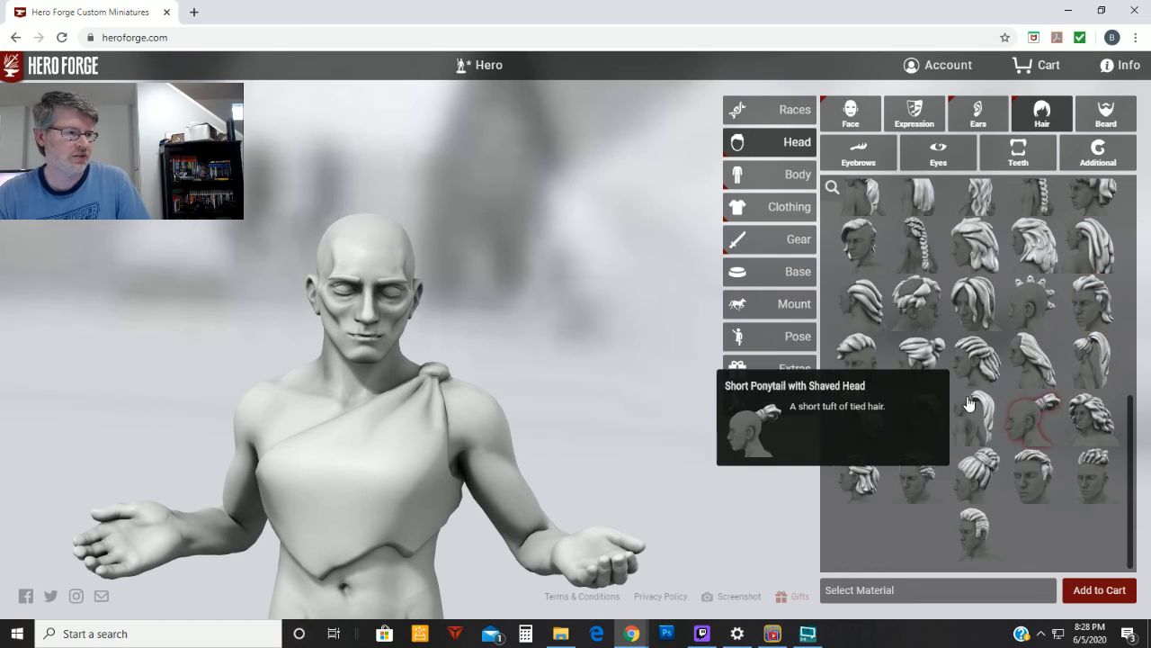
pyautogui.moveTo(436, 311)
pyautogui.mouseDown()
pyautogui.moveTo(505, 298)
pyautogui.moveTo(465, 311)
pyautogui.moveTo(442, 304)
pyautogui.mouseUp()
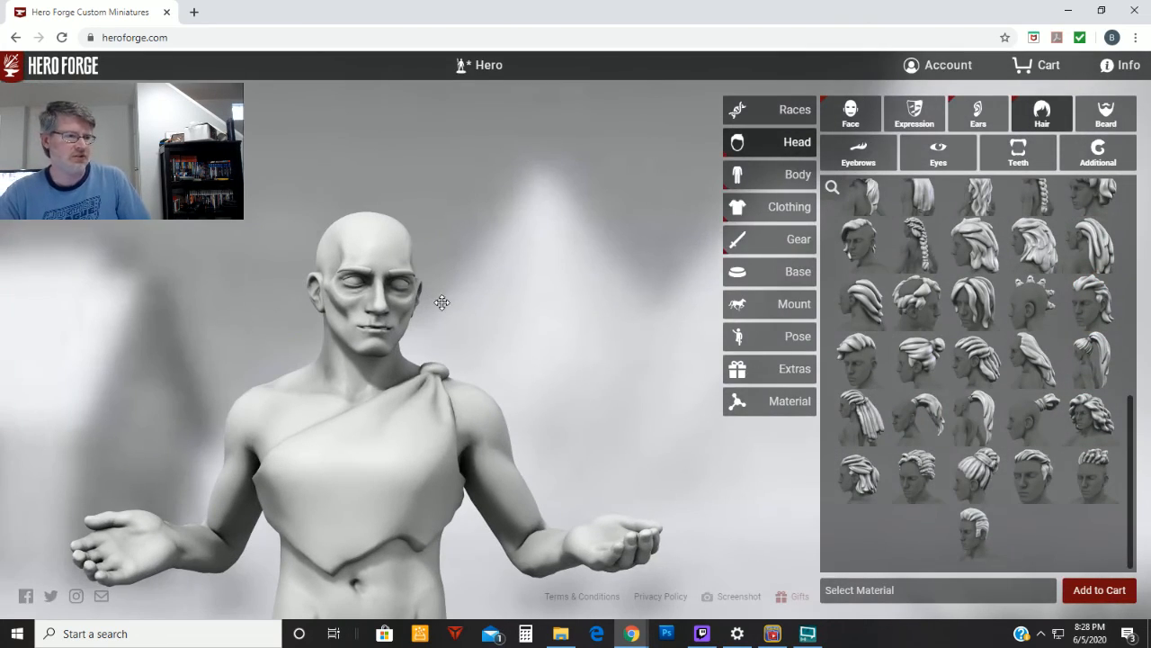
# Change the figure's face to Sharp Features and check it from another angle.
pyautogui.click(875, 118)
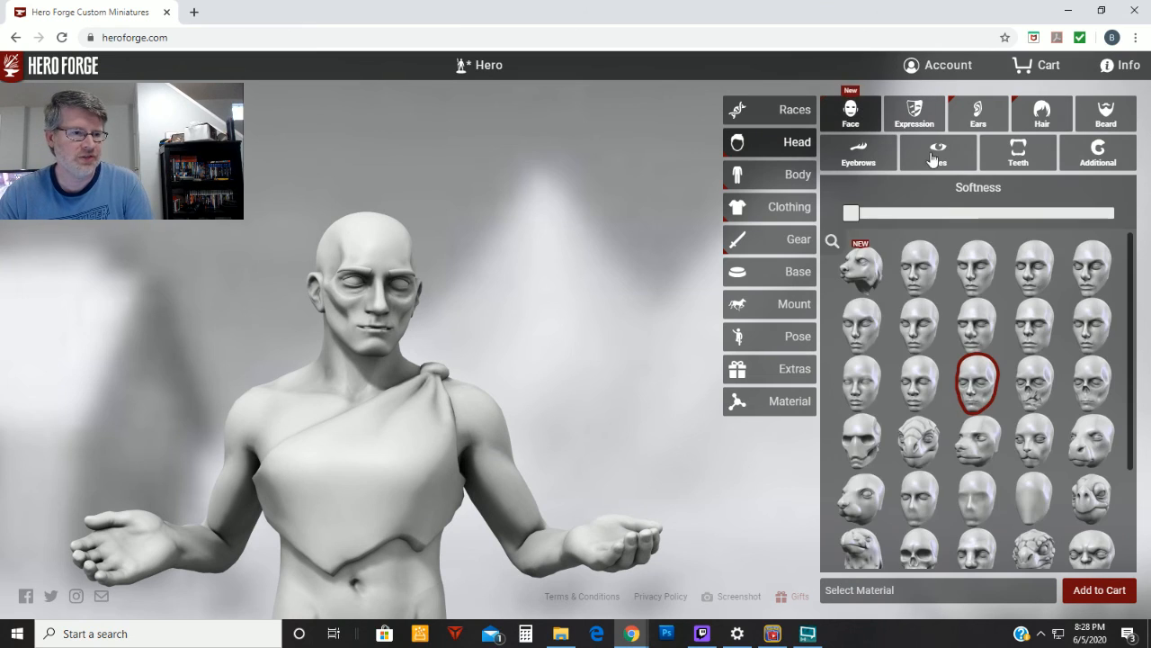
pyautogui.click(986, 260)
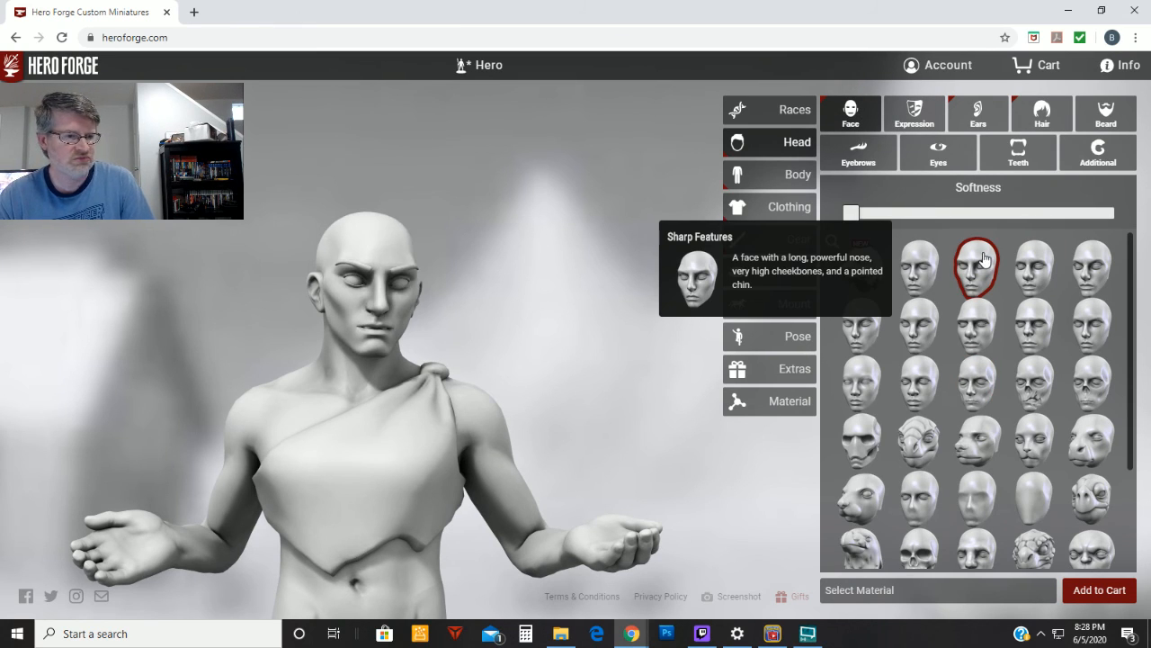
pyautogui.moveTo(599, 386); pyautogui.dragTo(530, 360)
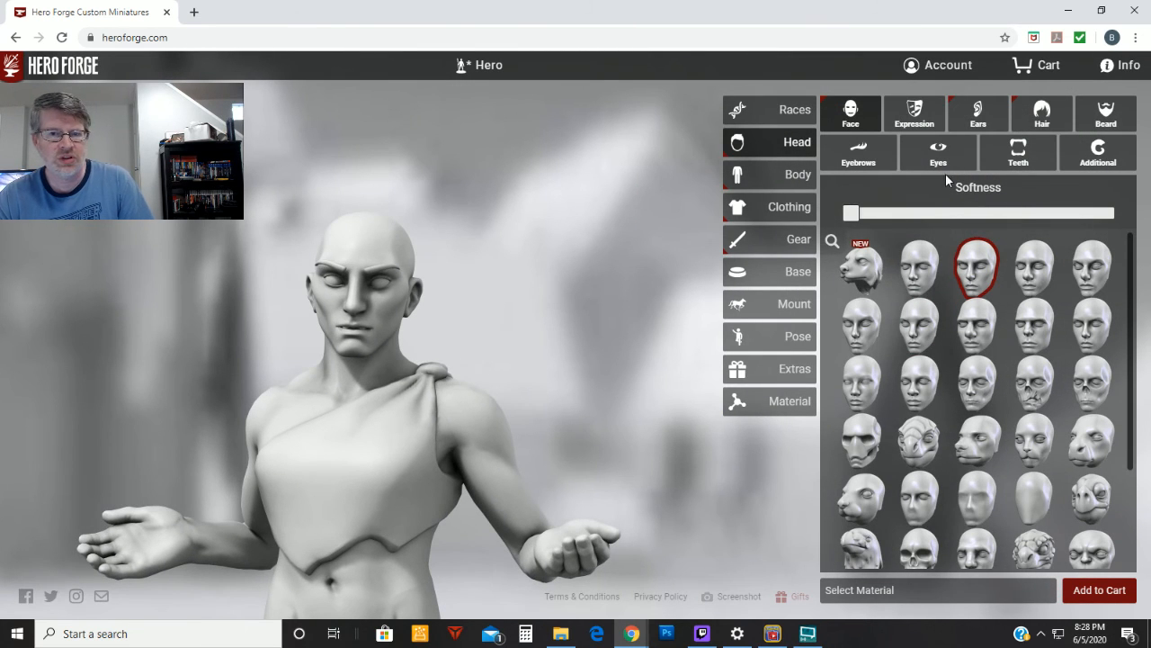
# Open the figure's ear options, then switch to the Golobulus image search and examine close-up pictures of the character's head and eyepiece.
pyautogui.click(977, 110)
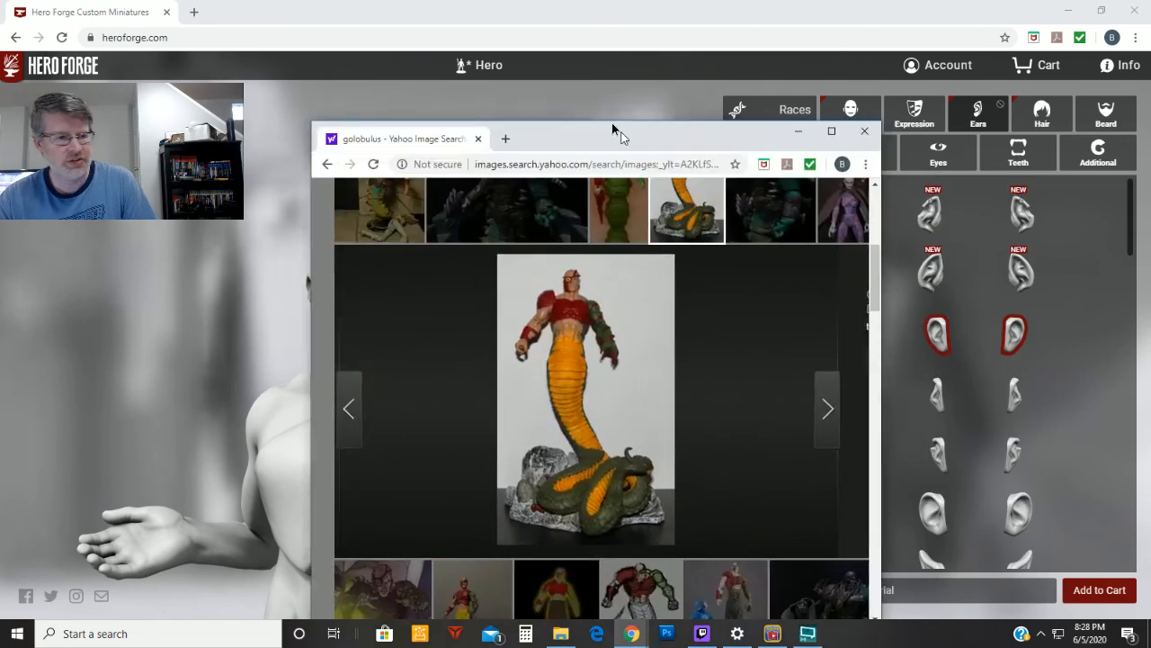
pyautogui.doubleClick(611, 122)
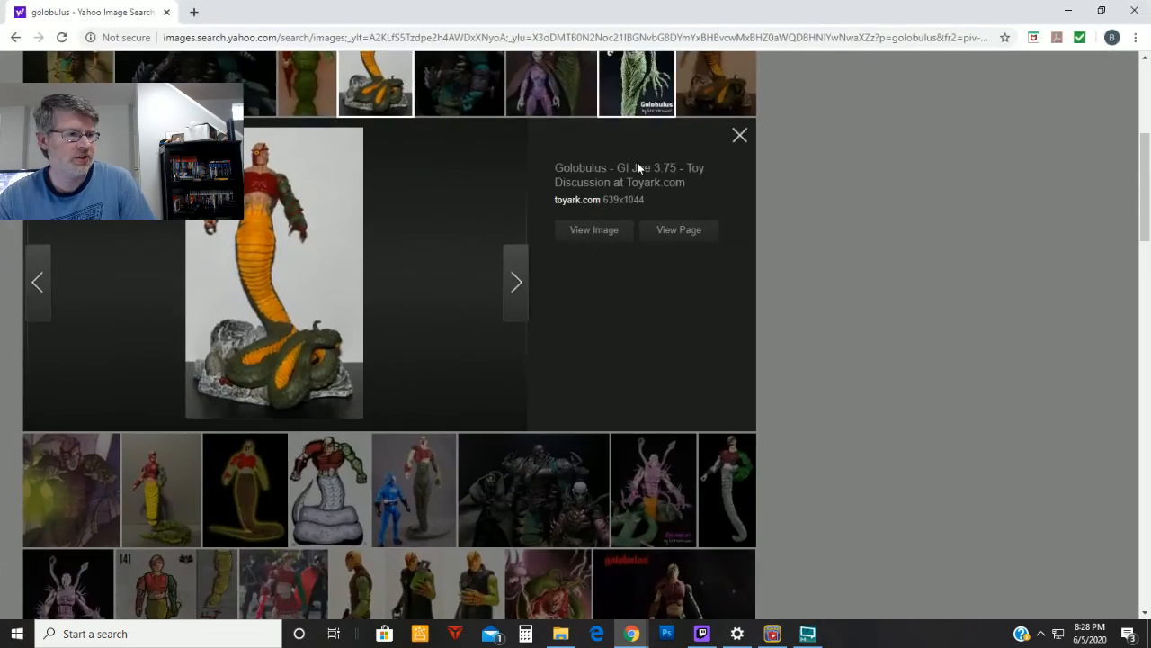
pyautogui.scroll(-3, 470, 358)
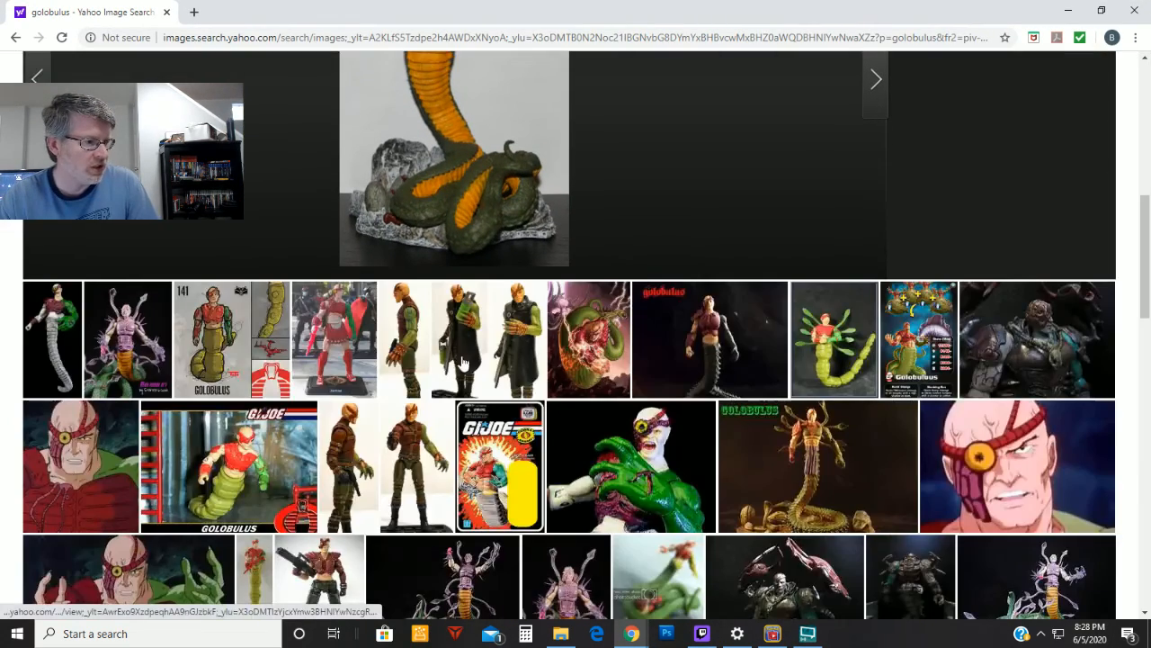
pyautogui.click(118, 449)
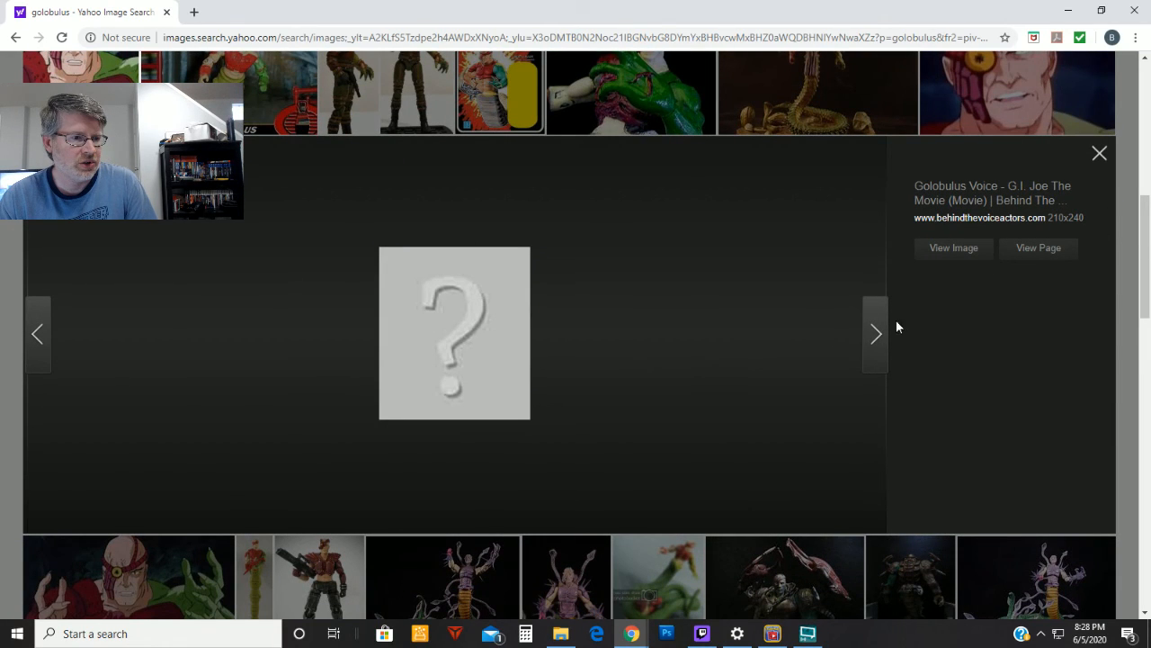
pyautogui.click(40, 346)
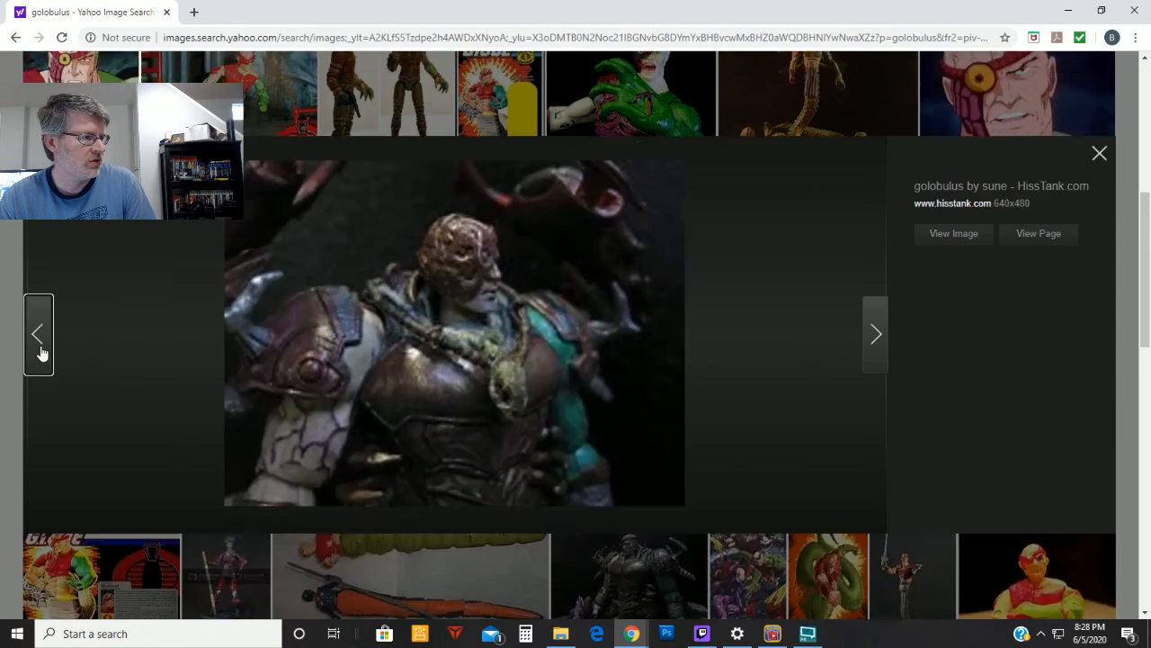
pyautogui.click(1097, 155)
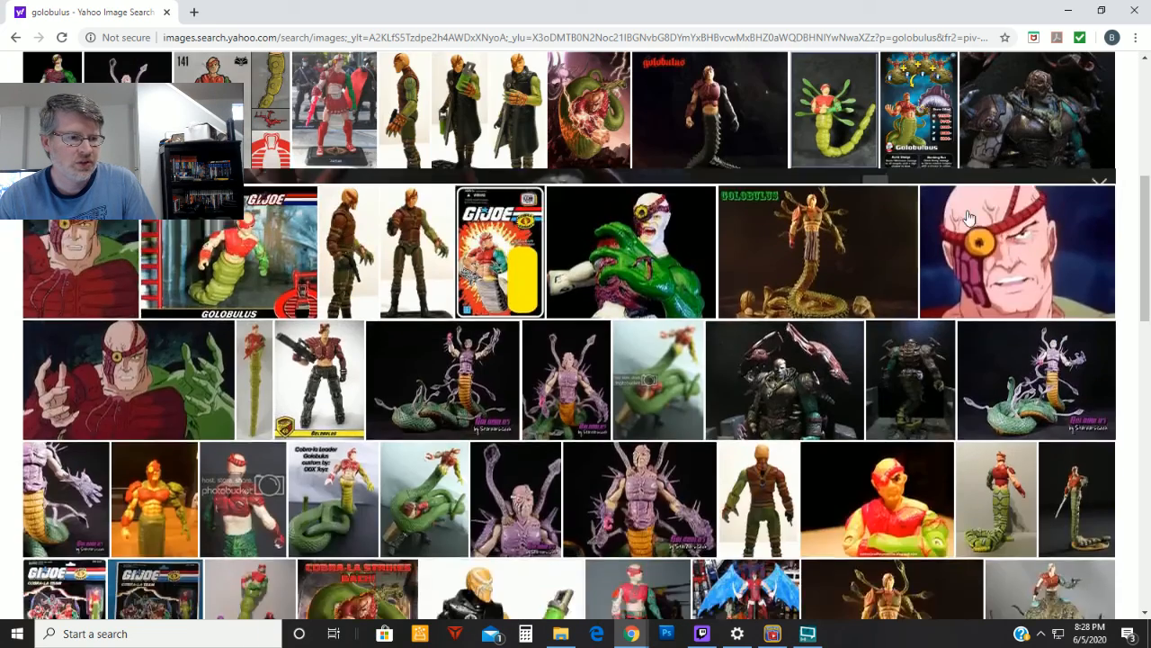
pyautogui.click(982, 239)
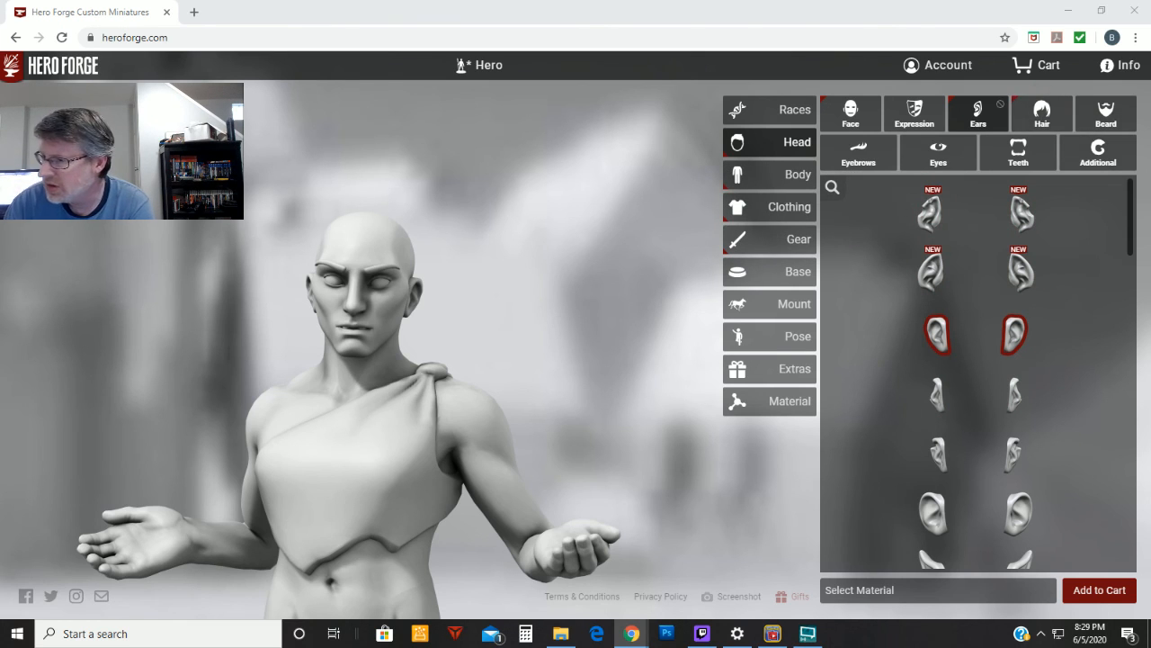
# Return to Hero Forge and apply Alien Eyes to the figure's right eye only, keeping the standard shape for the left eye.
pyautogui.click(861, 153)
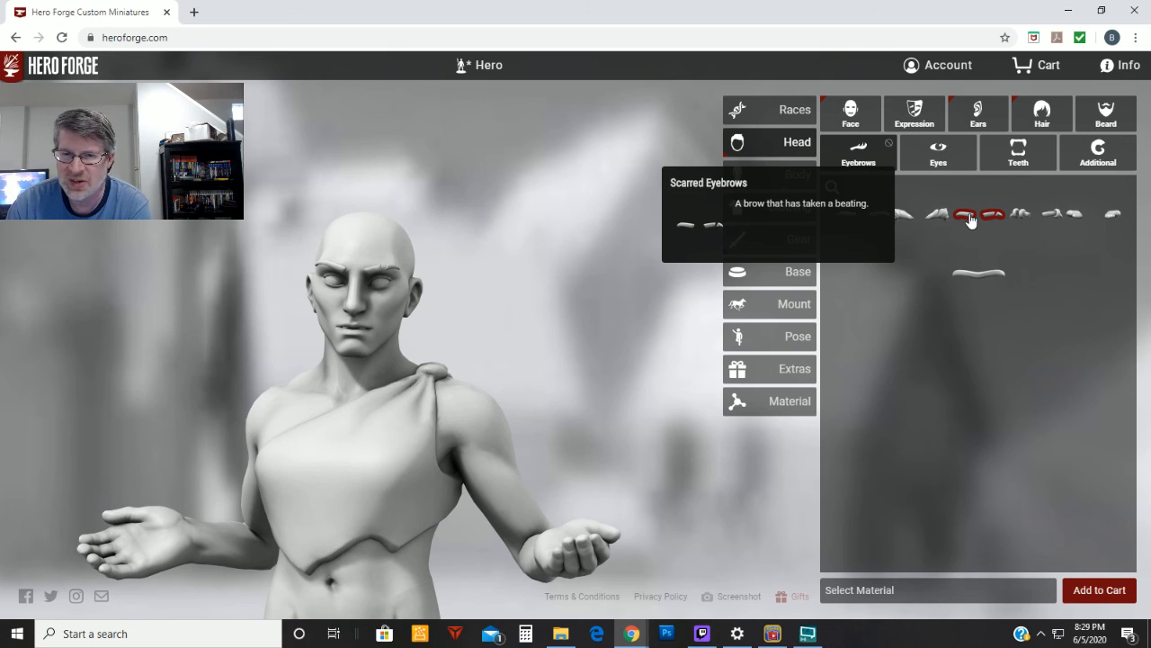
pyautogui.click(957, 163)
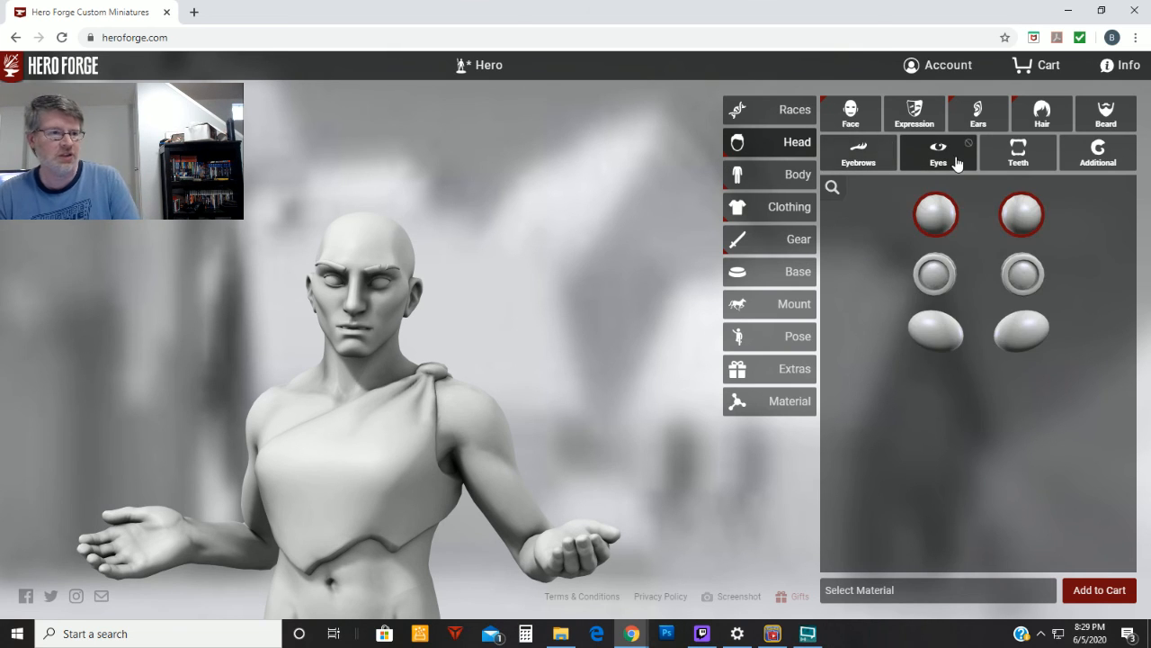
pyautogui.click(938, 276)
pyautogui.click(931, 331)
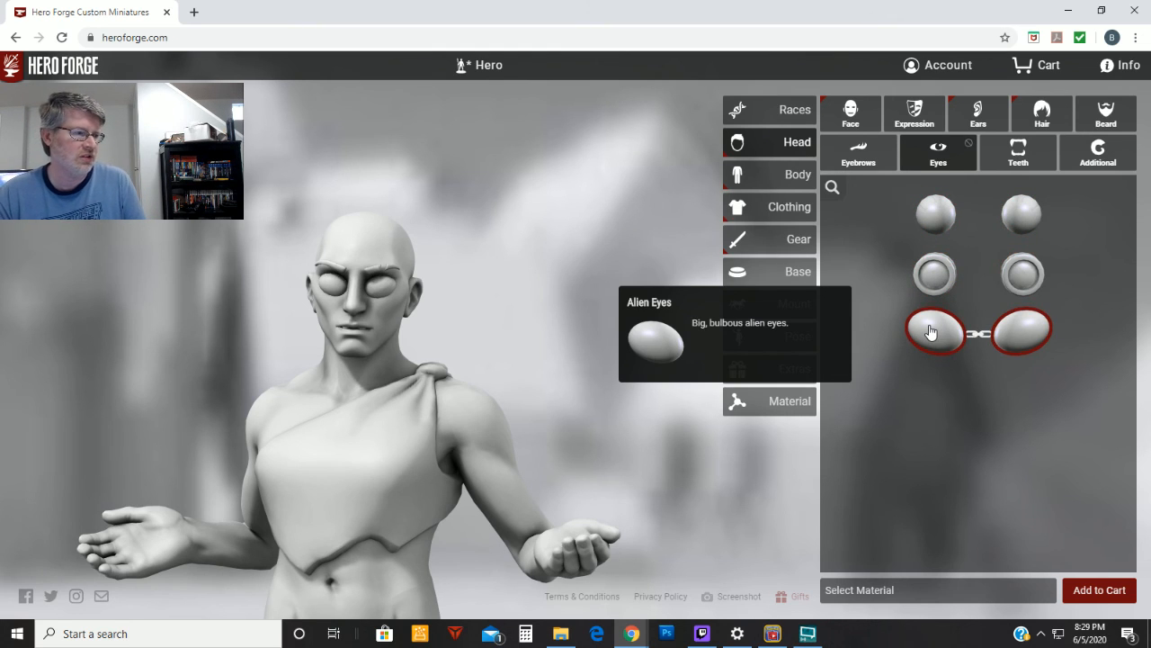
pyautogui.click(948, 225)
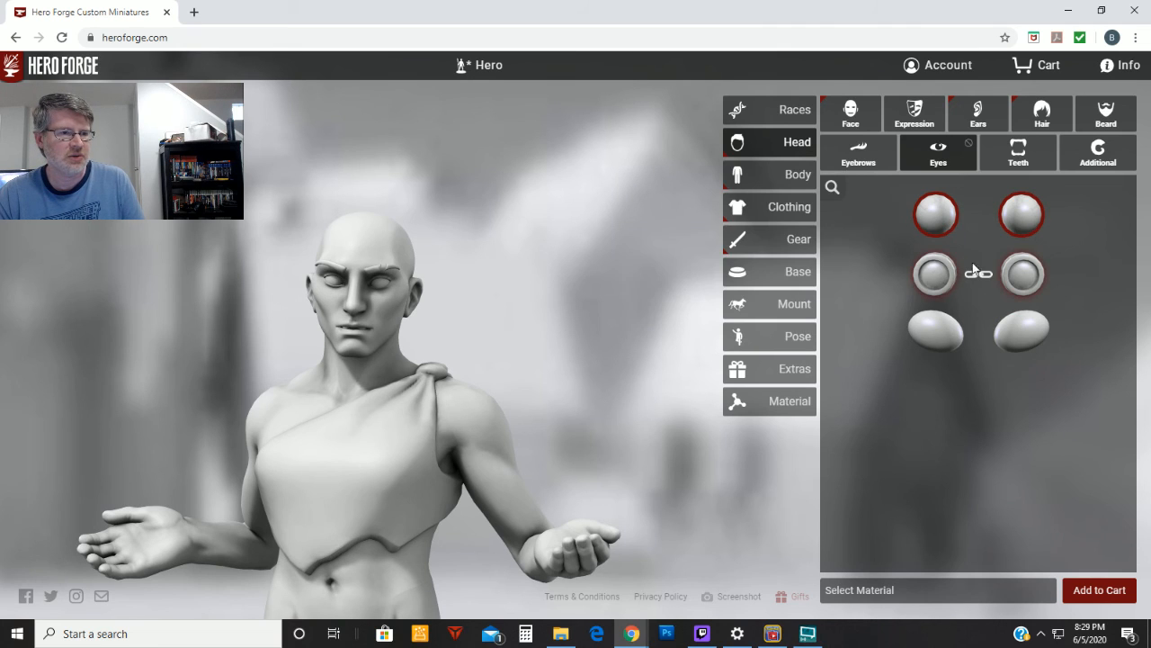
pyautogui.click(940, 340)
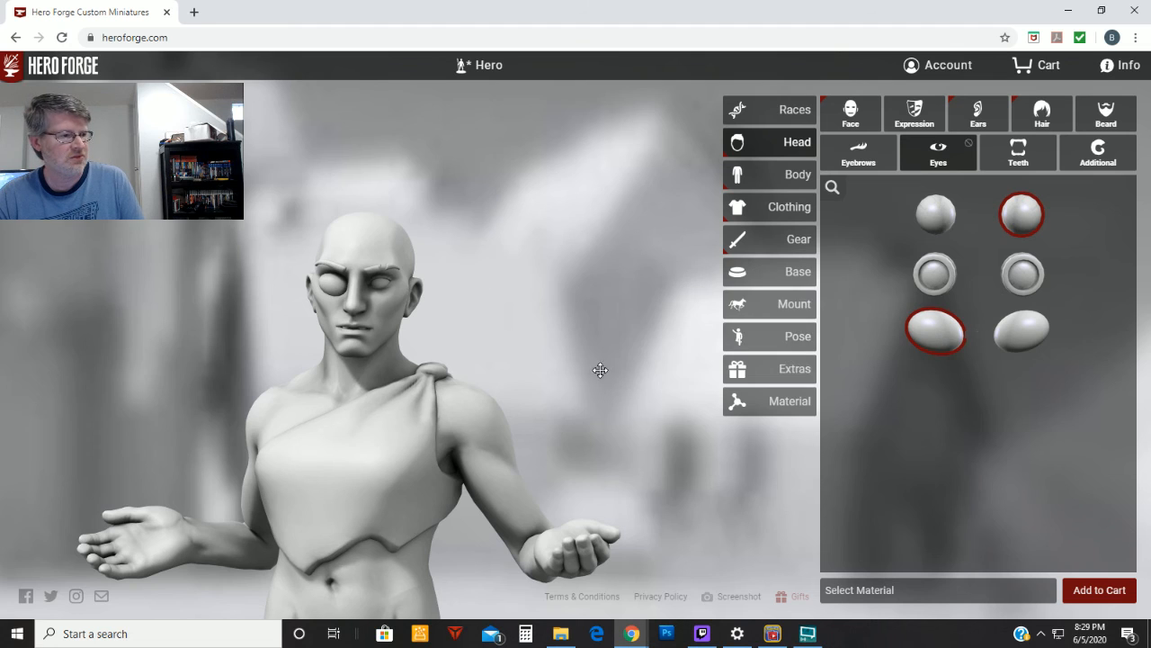
pyautogui.moveTo(605, 367); pyautogui.dragTo(639, 304)
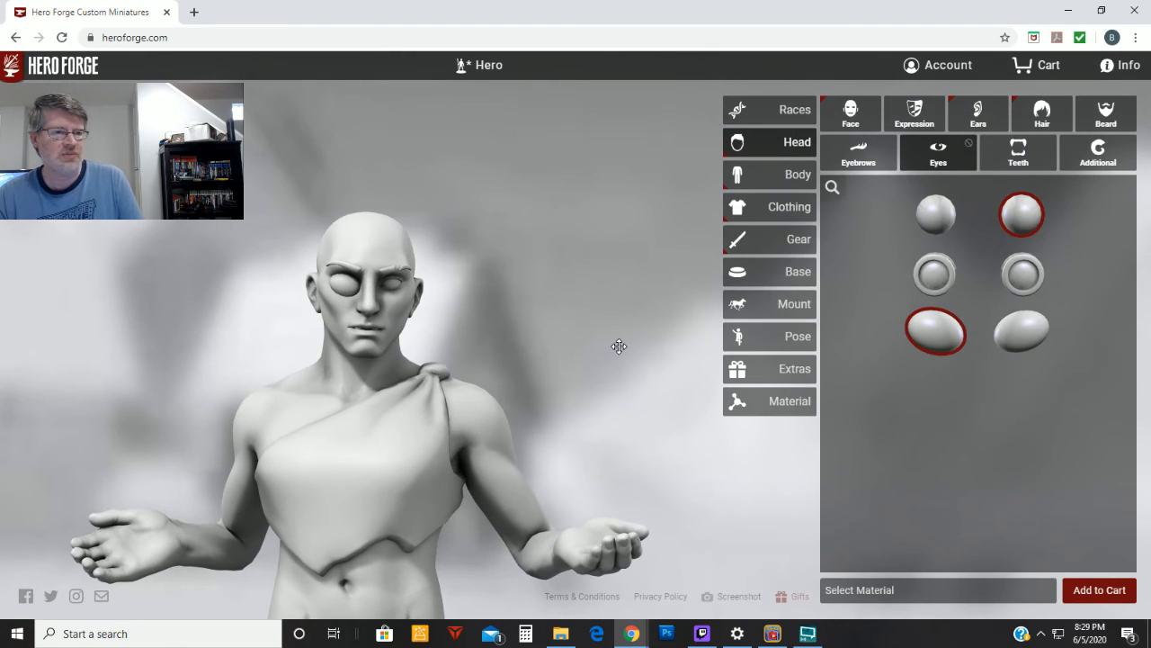
# Give the figure the gapped, jagged teeth and check the face from another angle.
pyautogui.click(1022, 165)
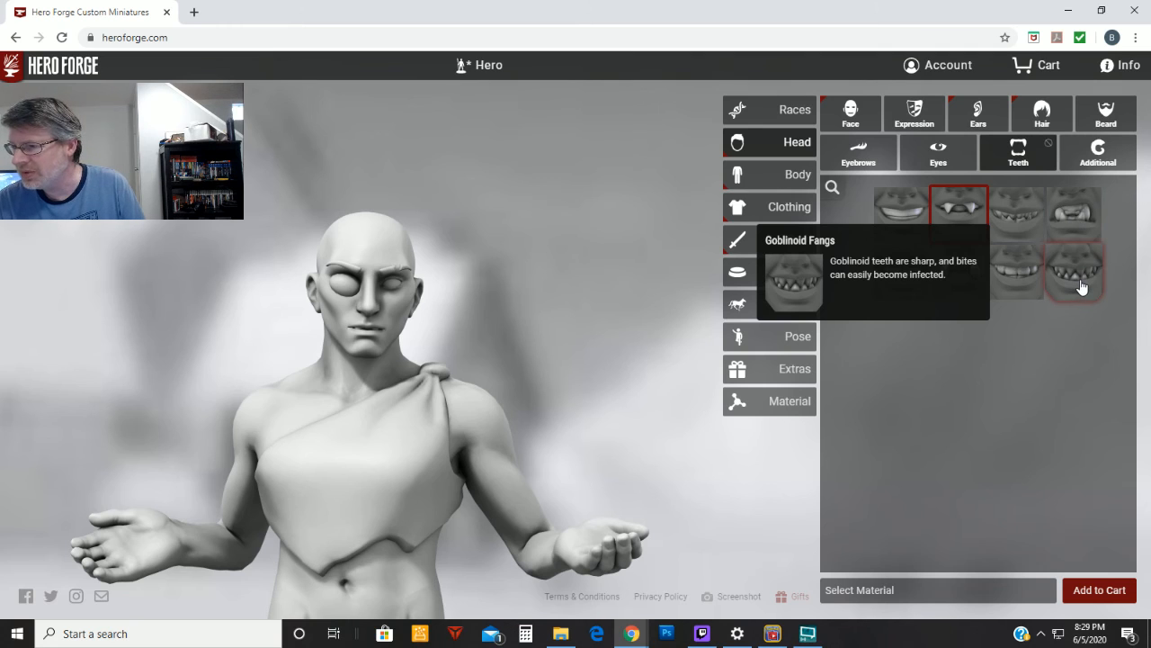
pyautogui.click(1018, 223)
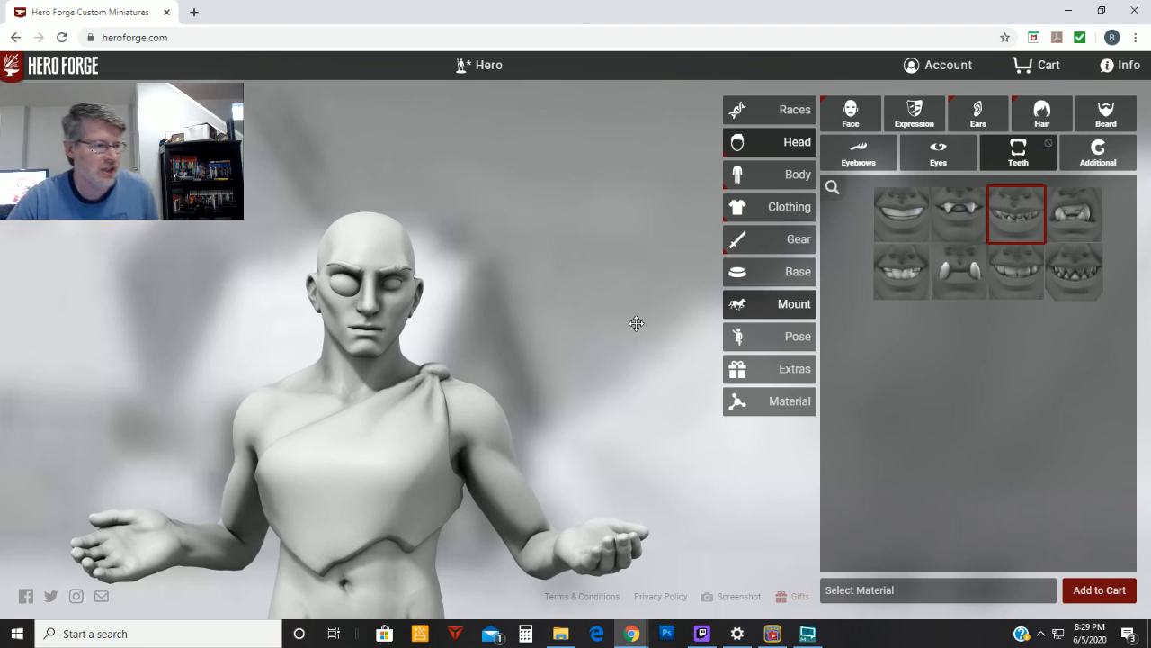
pyautogui.moveTo(501, 336); pyautogui.dragTo(501, 304)
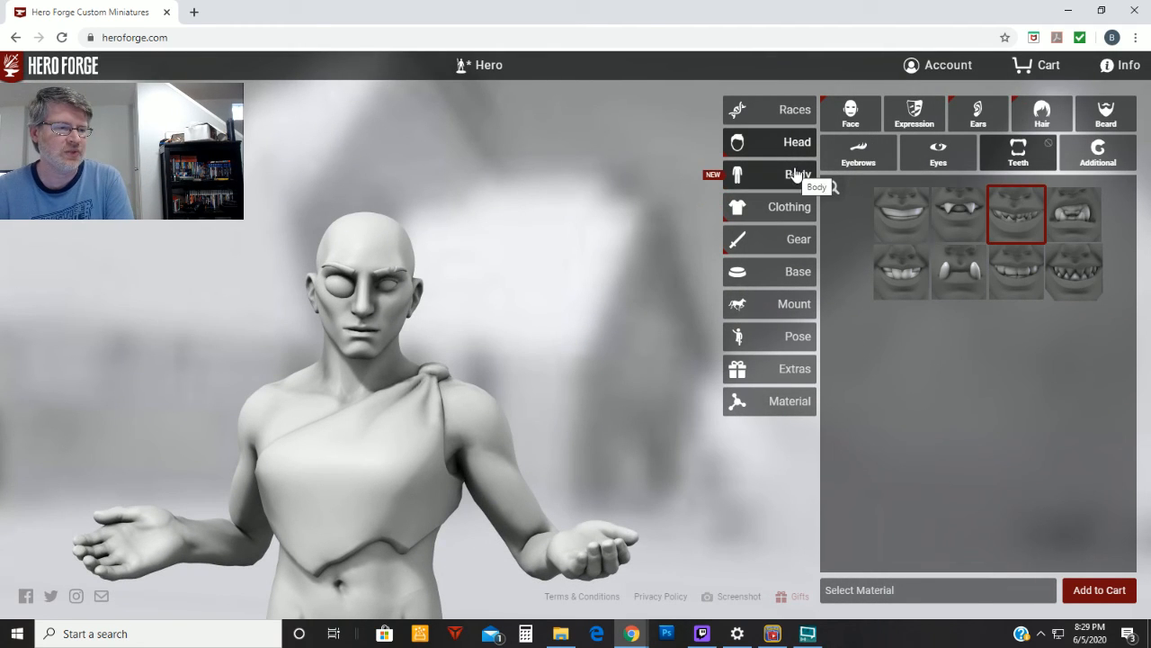
# Change the figure's body to the torso marked NEW and review the leg options.
pyautogui.click(796, 175)
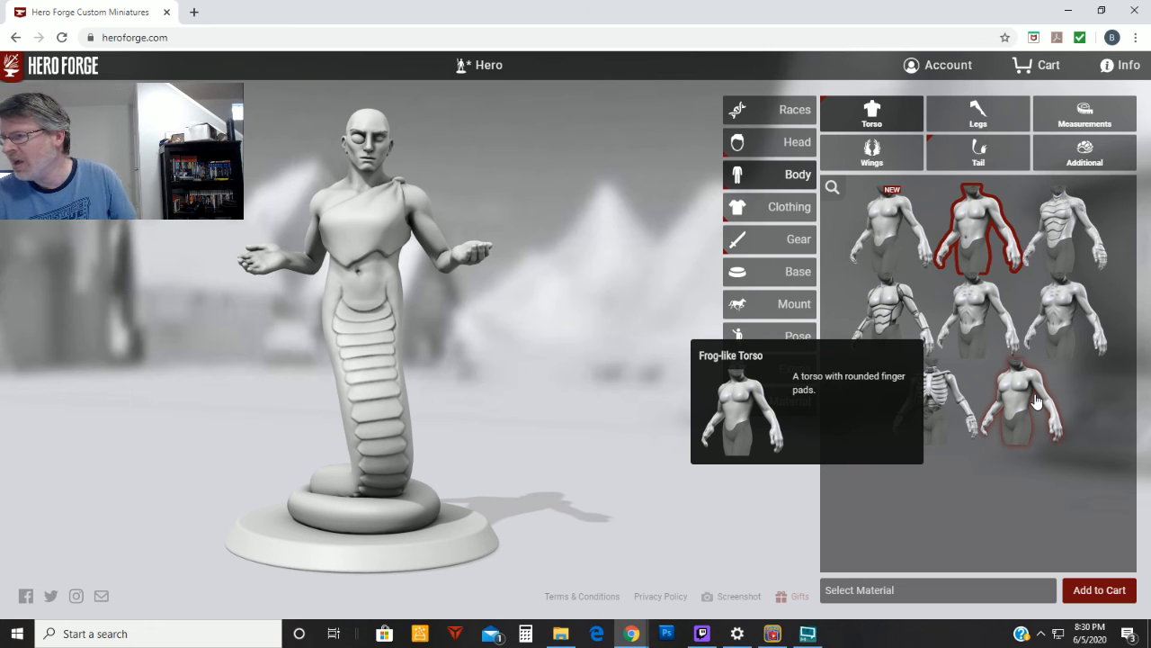
pyautogui.click(870, 236)
pyautogui.moveTo(412, 273); pyautogui.dragTo(506, 233)
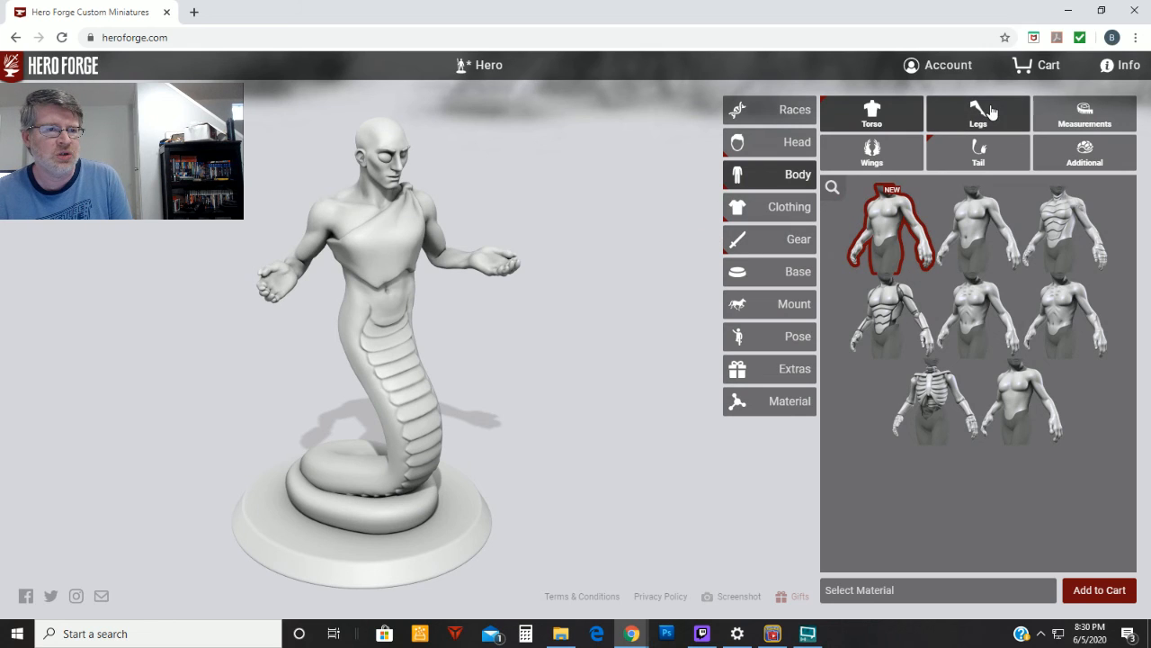
pyautogui.click(992, 112)
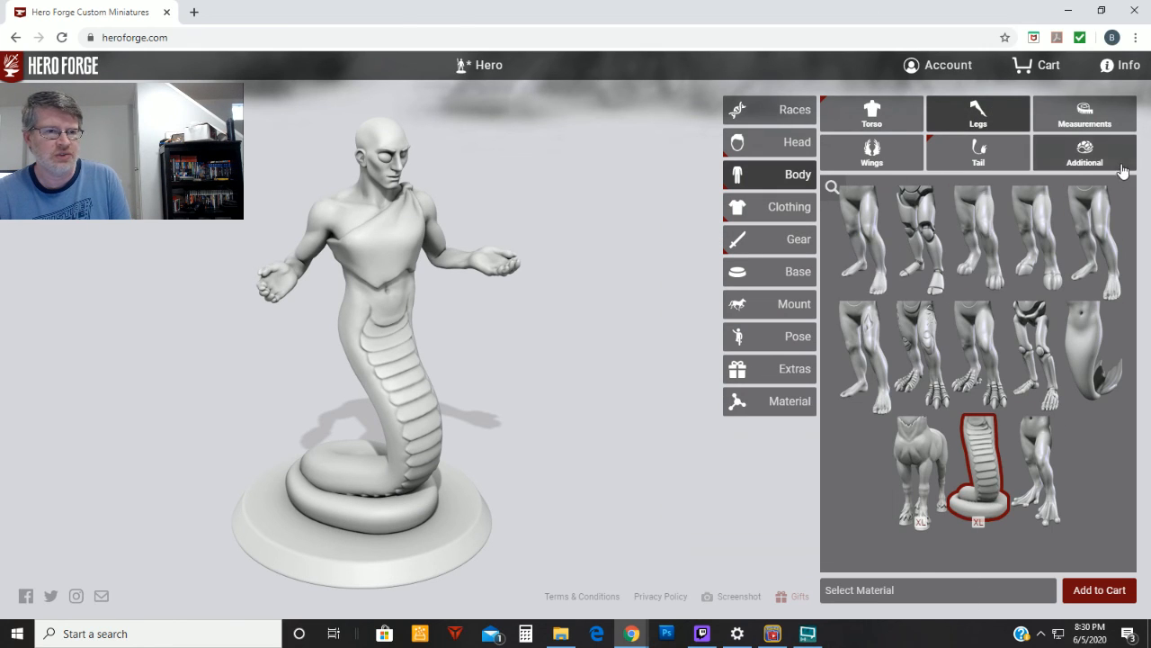
# Raise the figure's height to about 8, in the XXL range, and increase its weight to about the midpoint.
pyautogui.click(1084, 133)
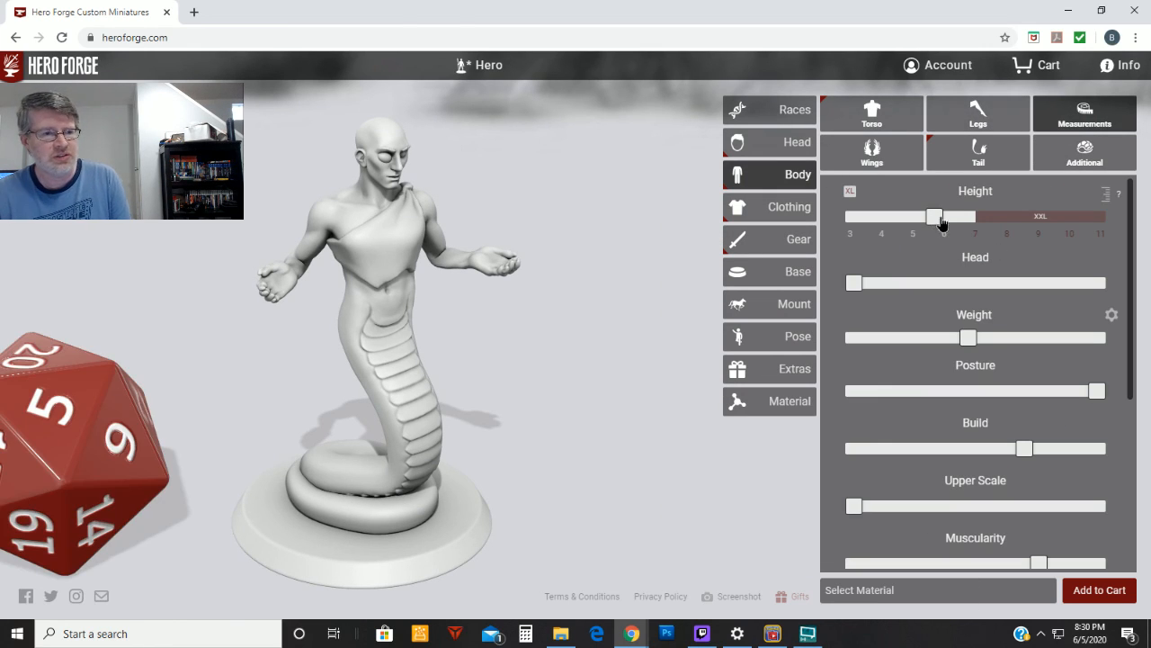
pyautogui.moveTo(940, 222); pyautogui.dragTo(1011, 231)
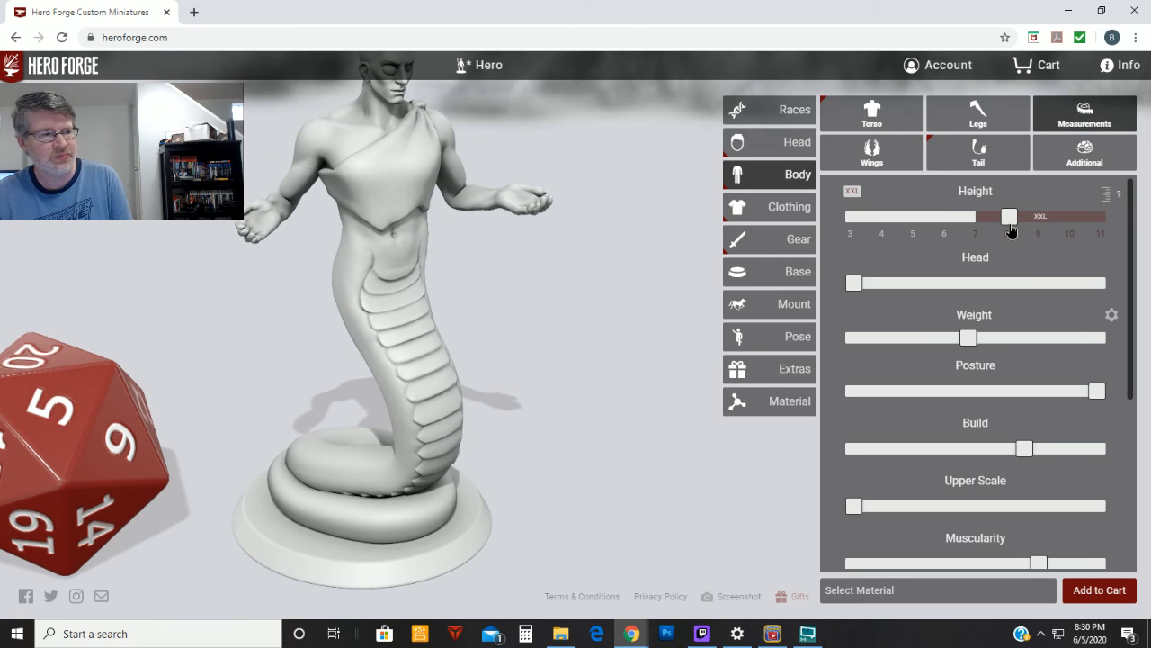
pyautogui.moveTo(653, 323); pyautogui.dragTo(601, 325)
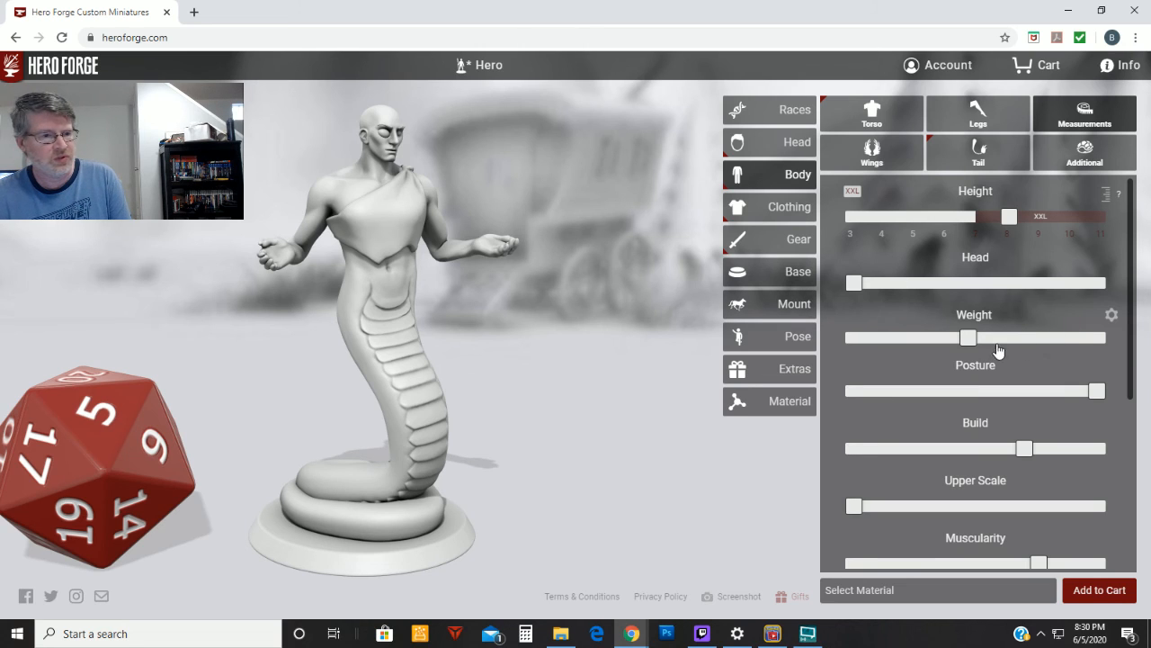
pyautogui.moveTo(968, 337)
pyautogui.mouseDown()
pyautogui.moveTo(1004, 339)
pyautogui.moveTo(974, 337)
pyautogui.mouseUp()
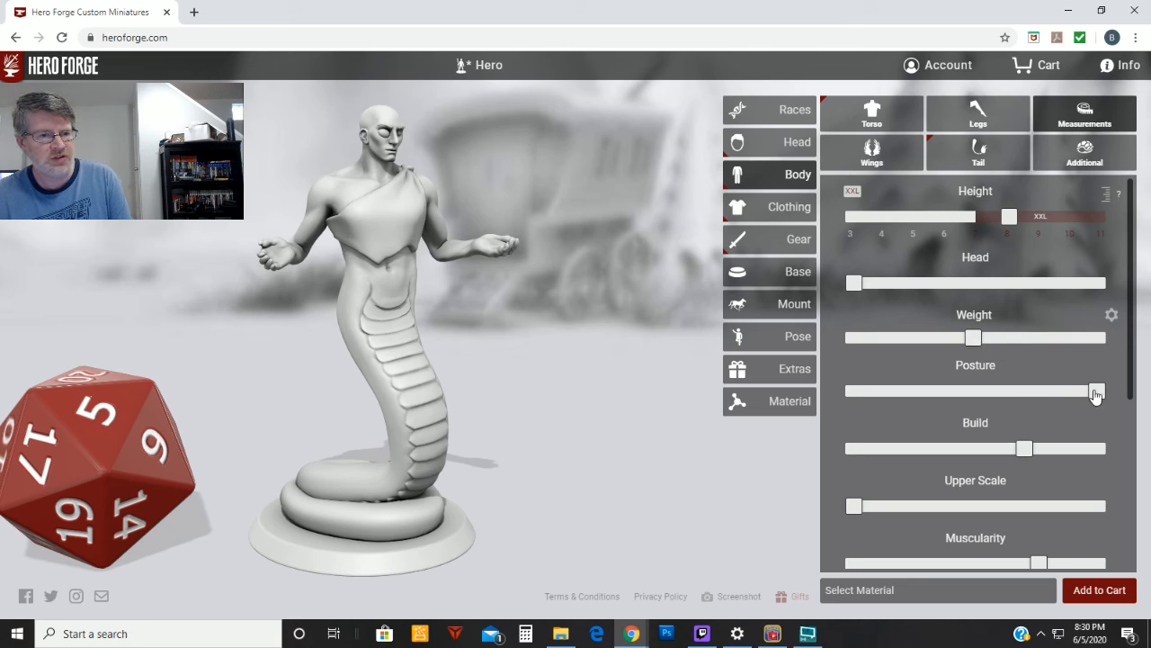
pyautogui.moveTo(1094, 390); pyautogui.dragTo(761, 401)
pyautogui.moveTo(853, 390); pyautogui.dragTo(938, 419)
pyautogui.moveTo(1025, 421); pyautogui.dragTo(1109, 396)
# Increase the figure's build to about three quarters and its upper scale to about one quarter.
pyautogui.moveTo(1025, 457); pyautogui.dragTo(1040, 452)
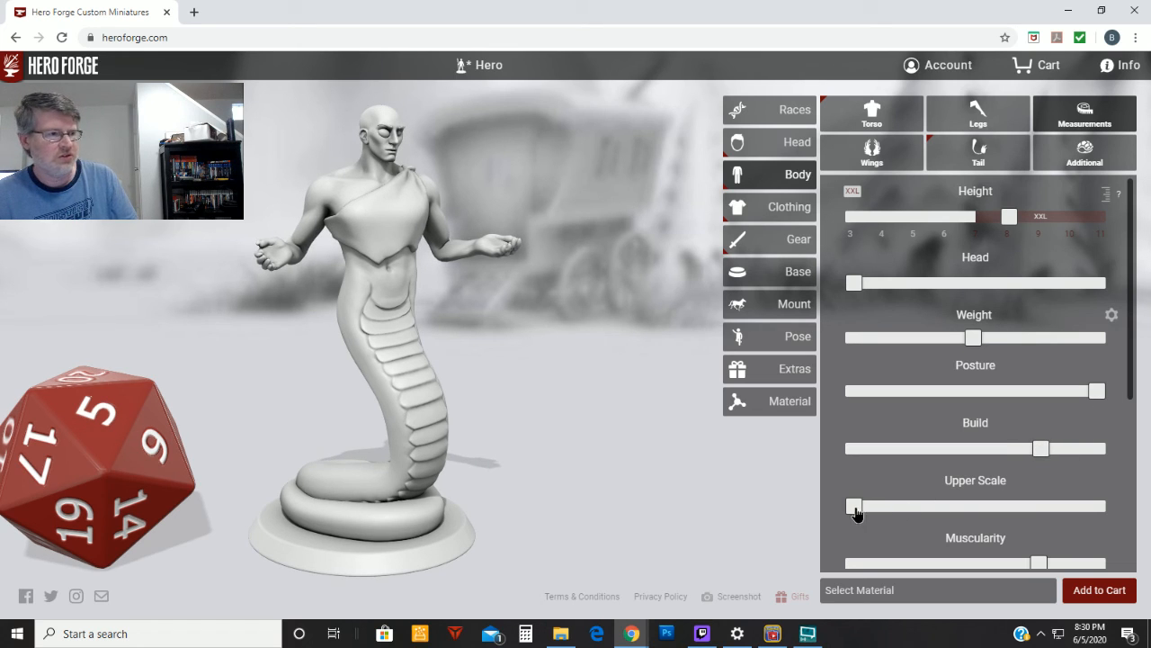
pyautogui.moveTo(855, 506); pyautogui.dragTo(914, 497)
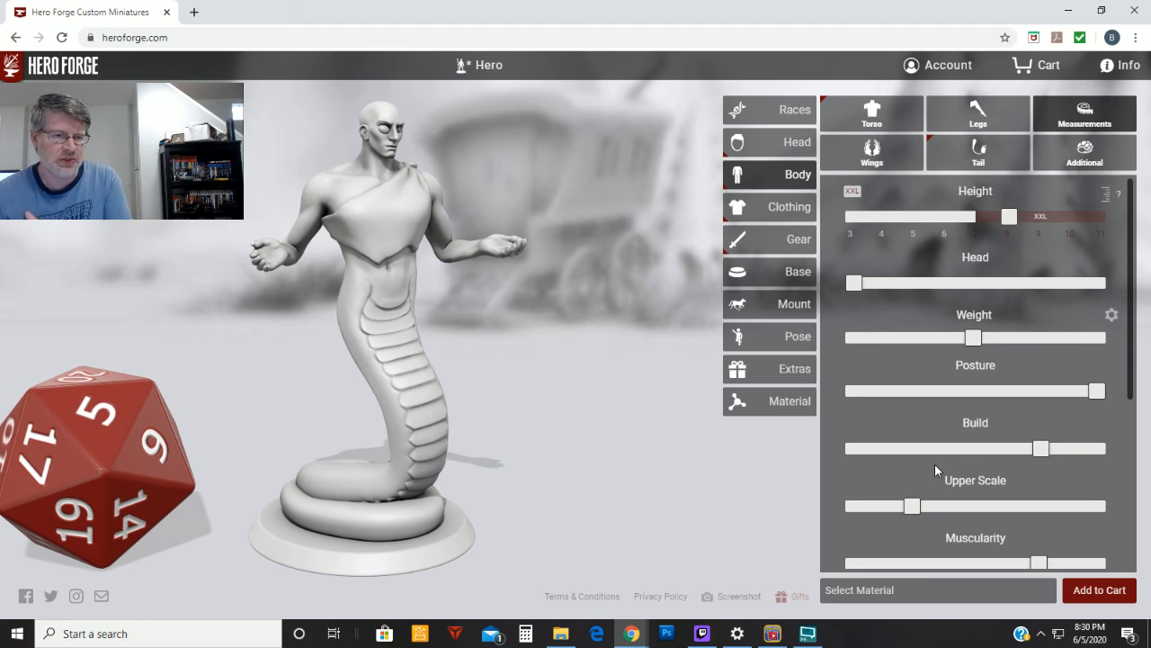
# Set the figure's muscularity and booty to their maximum and check the body from the side and front.
pyautogui.scroll(-1, 997, 506)
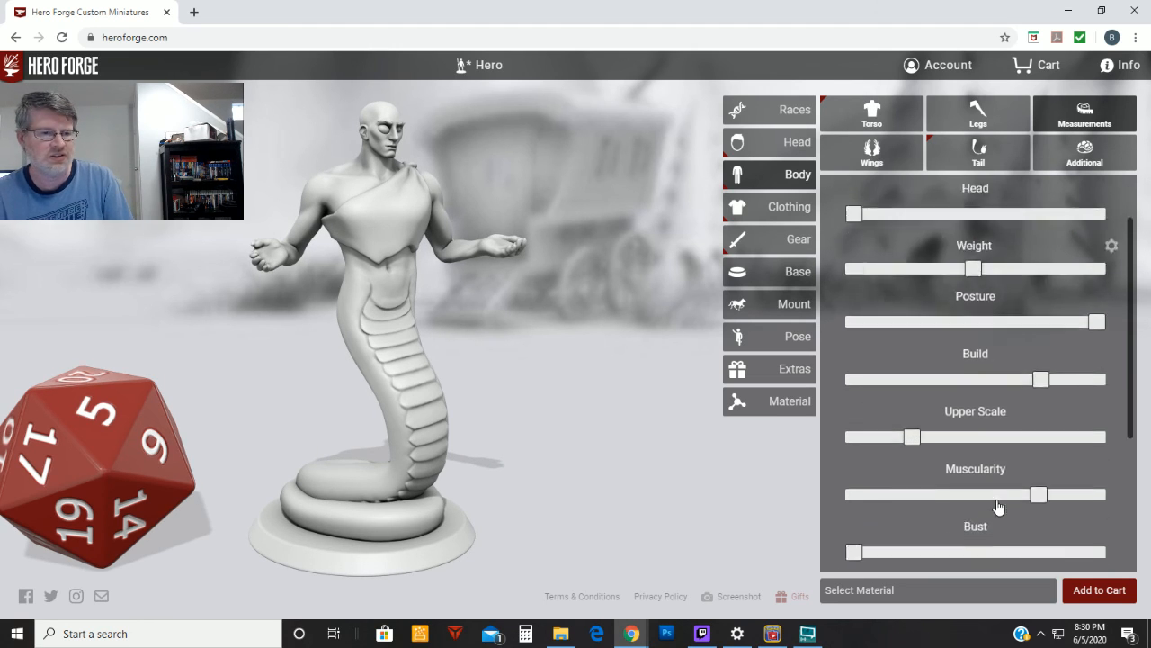
pyautogui.scroll(-1, 998, 506)
pyautogui.moveTo(1044, 421); pyautogui.dragTo(1114, 428)
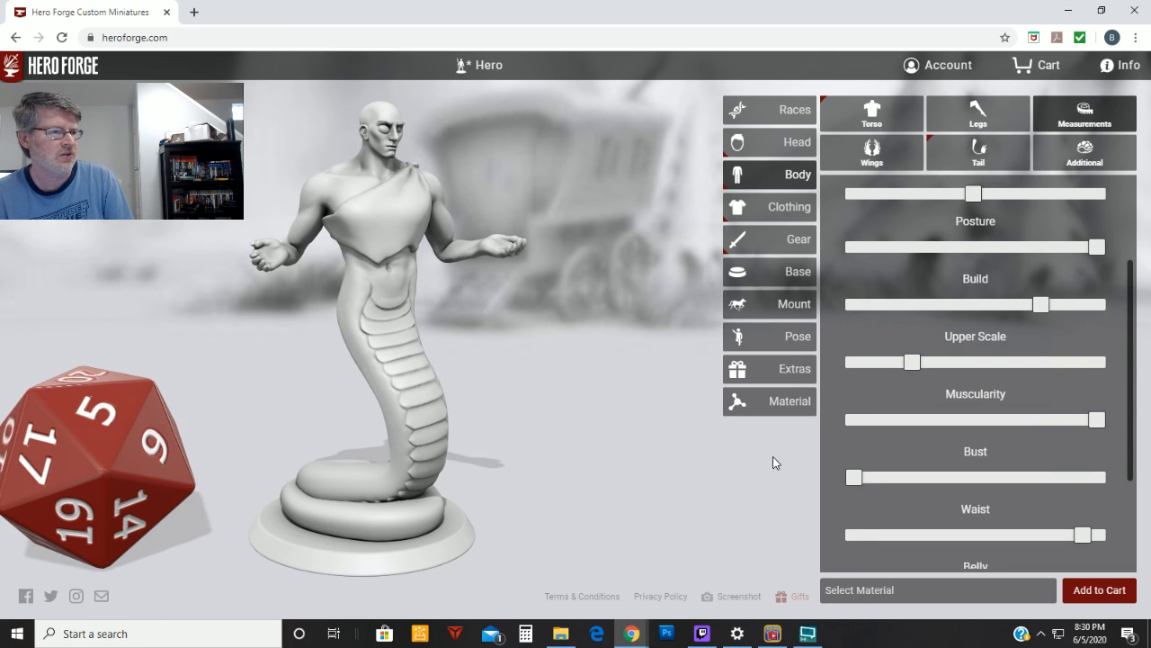
pyautogui.moveTo(776, 462); pyautogui.dragTo(1088, 497)
pyautogui.scroll(-2, 993, 500)
pyautogui.moveTo(572, 506); pyautogui.dragTo(710, 495)
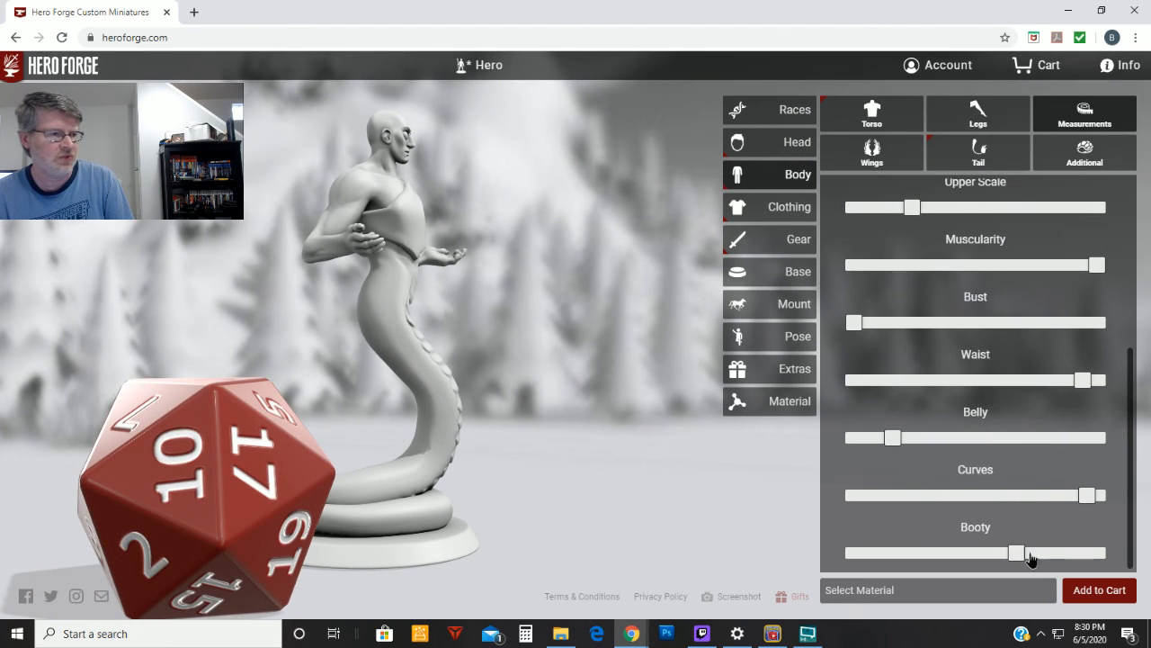
pyautogui.moveTo(1017, 552); pyautogui.dragTo(1119, 542)
pyautogui.moveTo(534, 522); pyautogui.dragTo(311, 432)
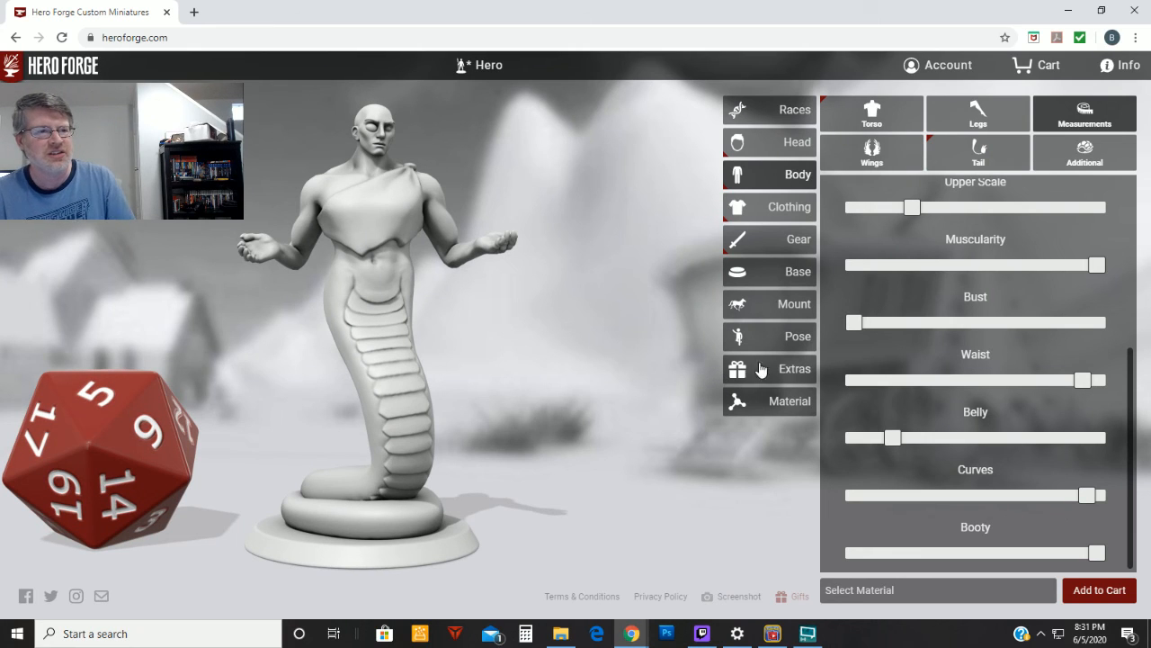
# Open the body's wing options and check the Golobulus reference image for the appendages on his back, closing the image window when done.
pyautogui.click(871, 150)
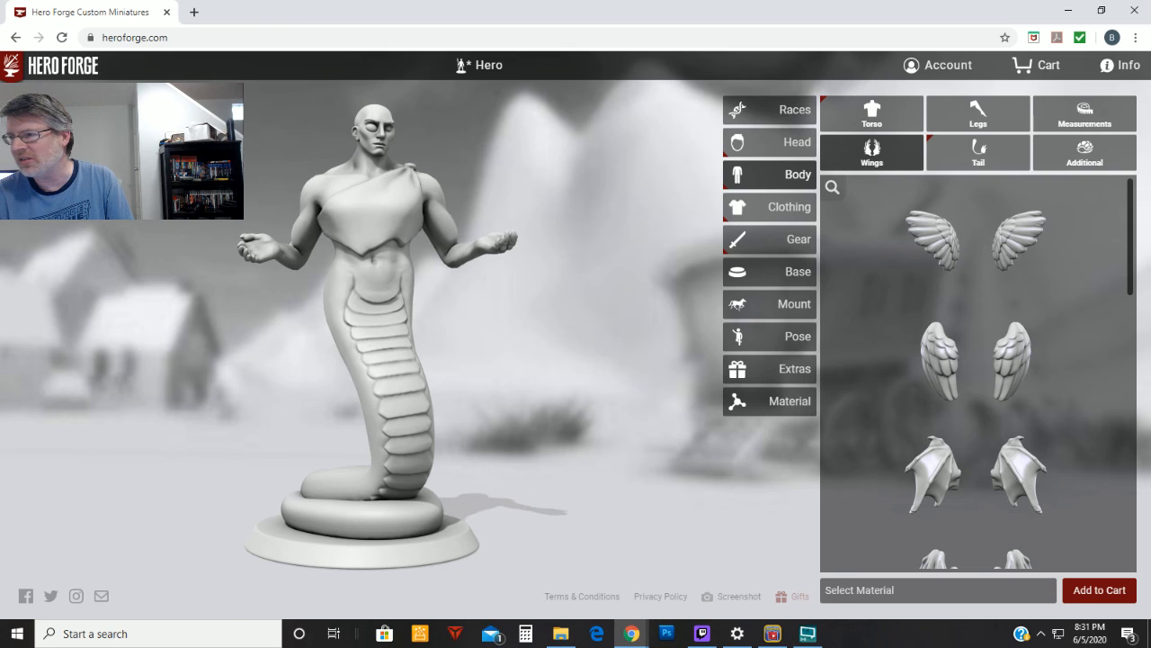
pyautogui.hotkey('alt', 'Tab')
pyautogui.click(649, 162)
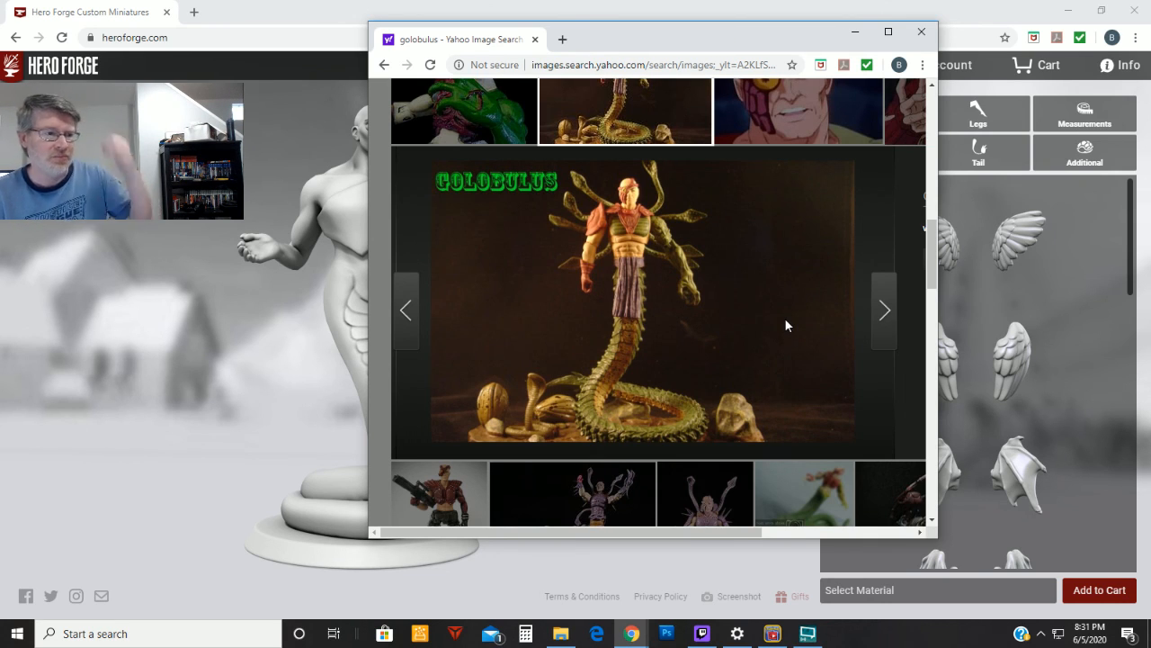
pyautogui.click(921, 31)
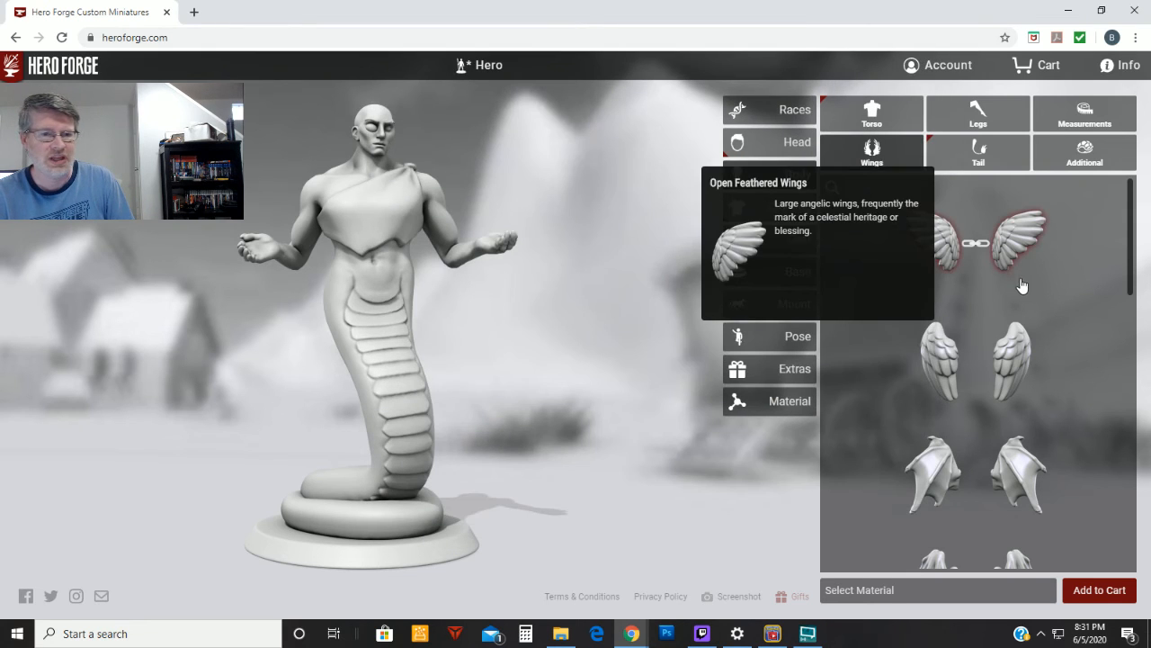
# Review the available wings and give the figure the matching pair of small folded bat-like wings.
pyautogui.scroll(-3, 1087, 398)
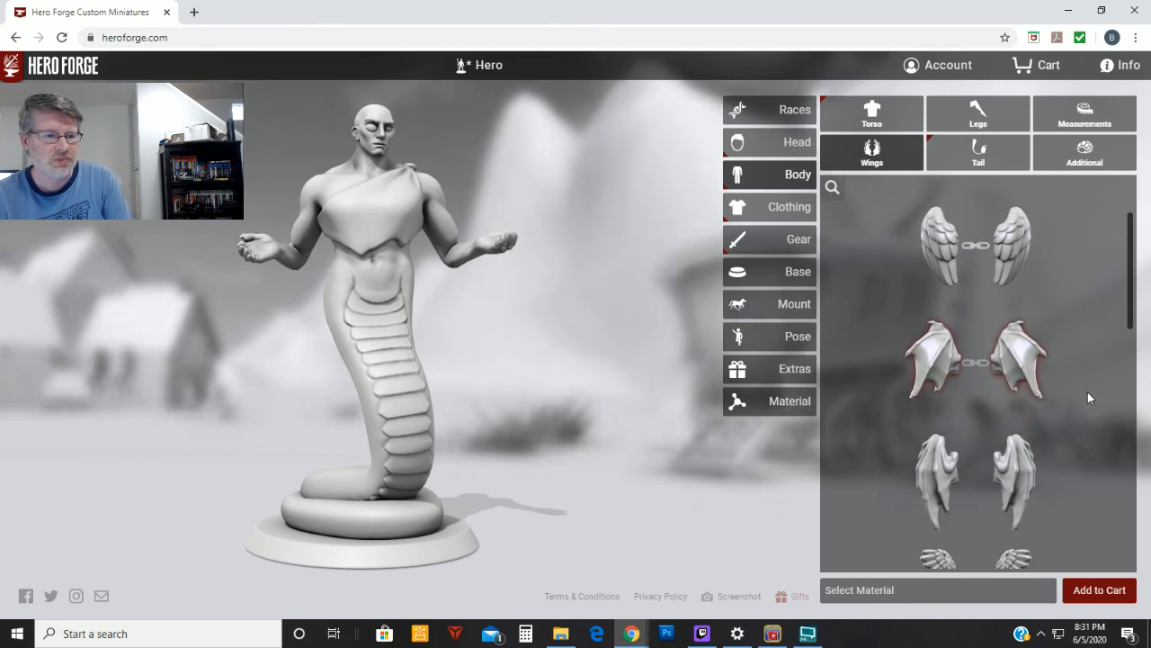
pyautogui.scroll(-5, 1084, 402)
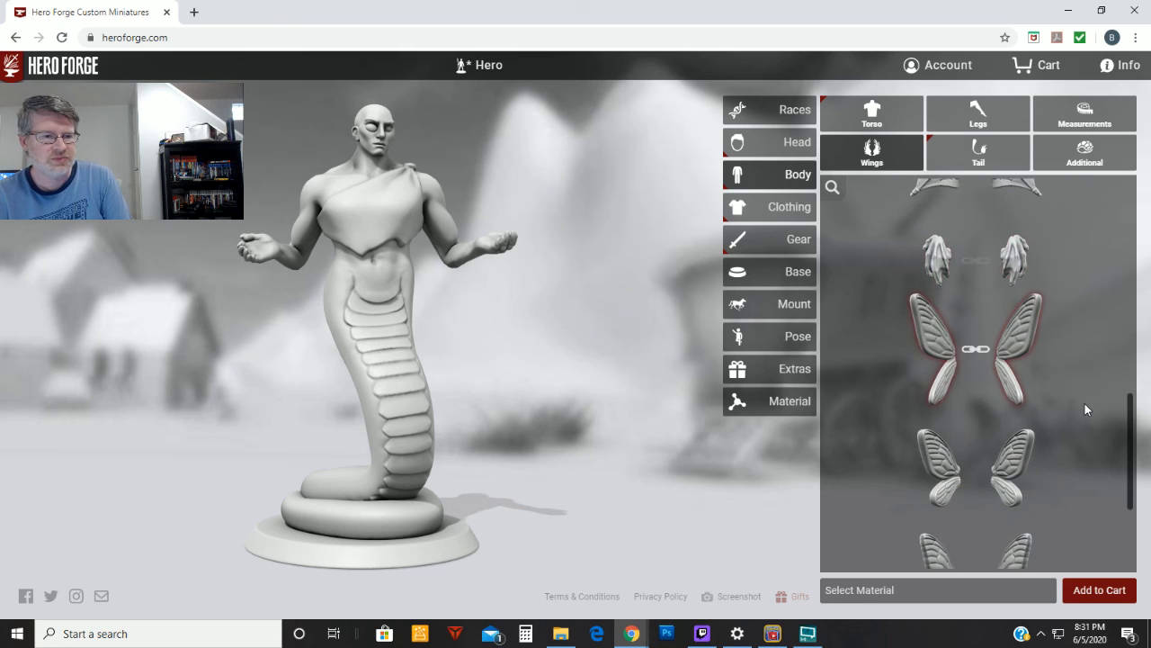
pyautogui.scroll(5, 1084, 405)
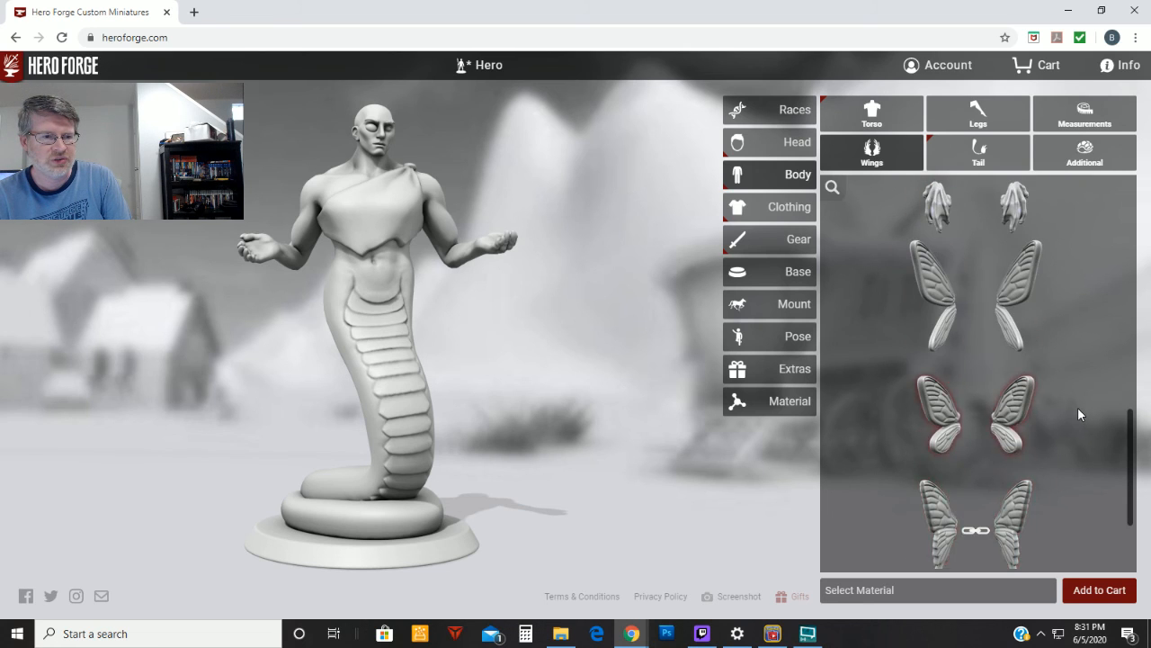
pyautogui.scroll(1, 1077, 406)
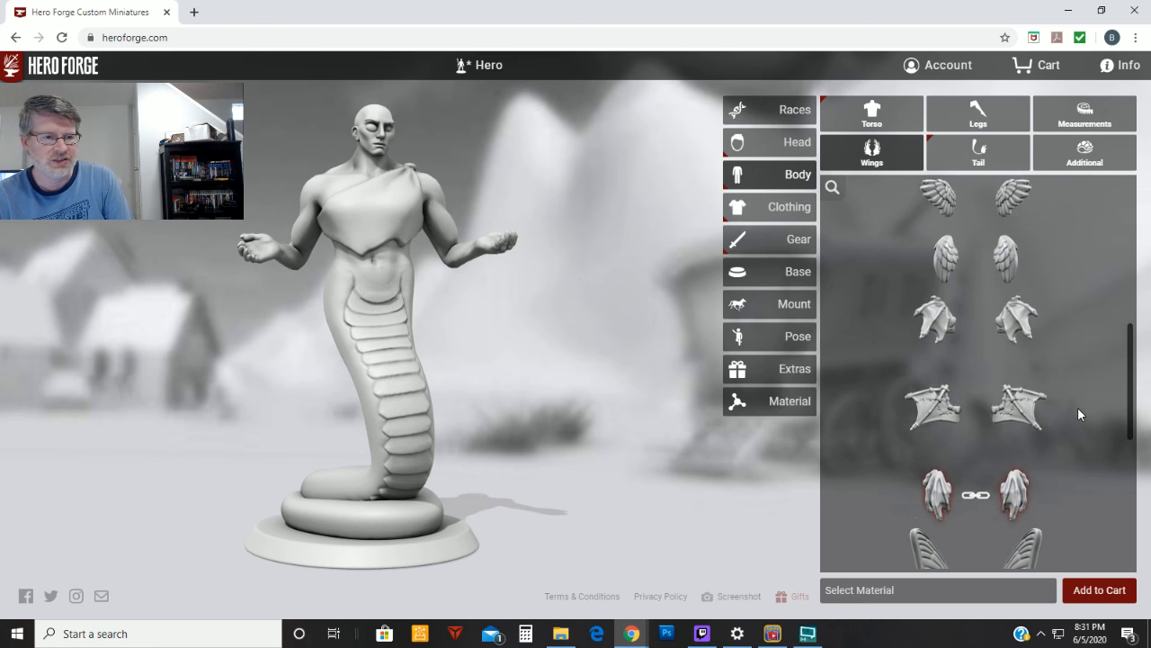
pyautogui.click(1009, 492)
pyautogui.click(1014, 405)
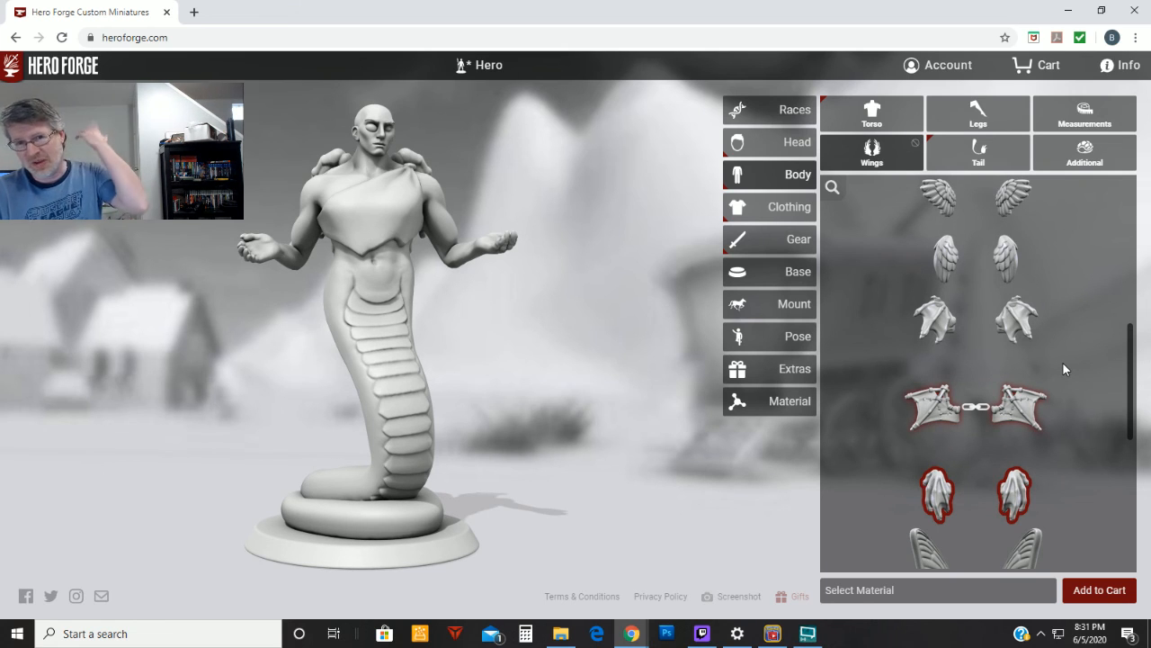
# Examine the outfit and chest clothing options for a top that suits the Golobulus figure.
pyautogui.click(781, 216)
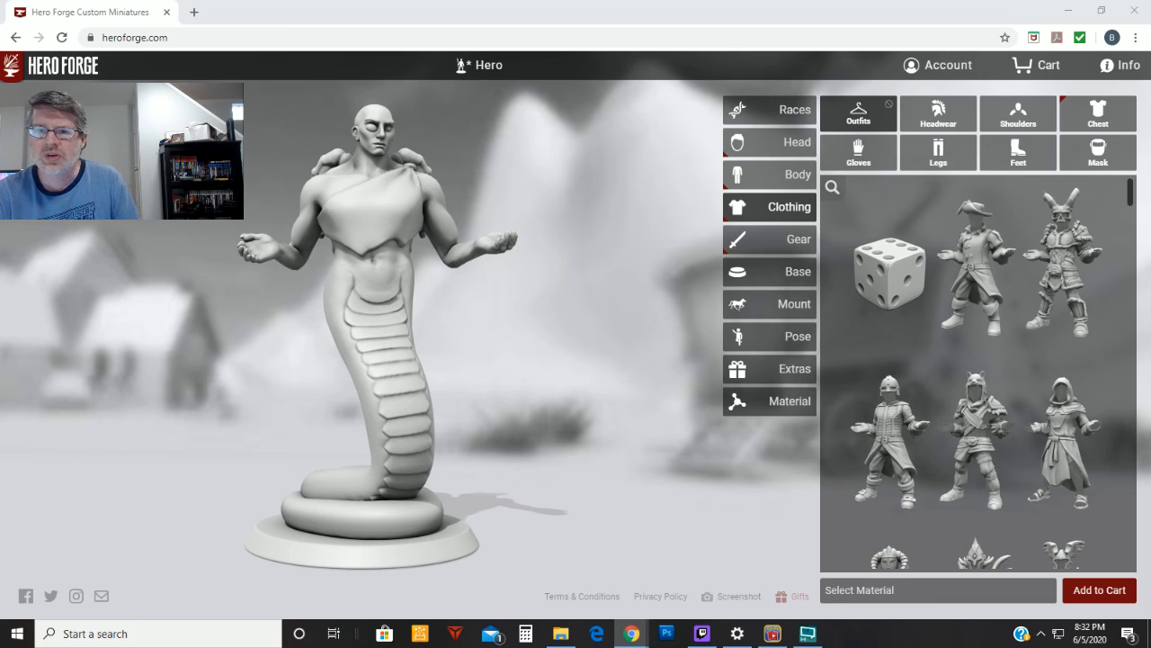
pyautogui.moveTo(982, 214)
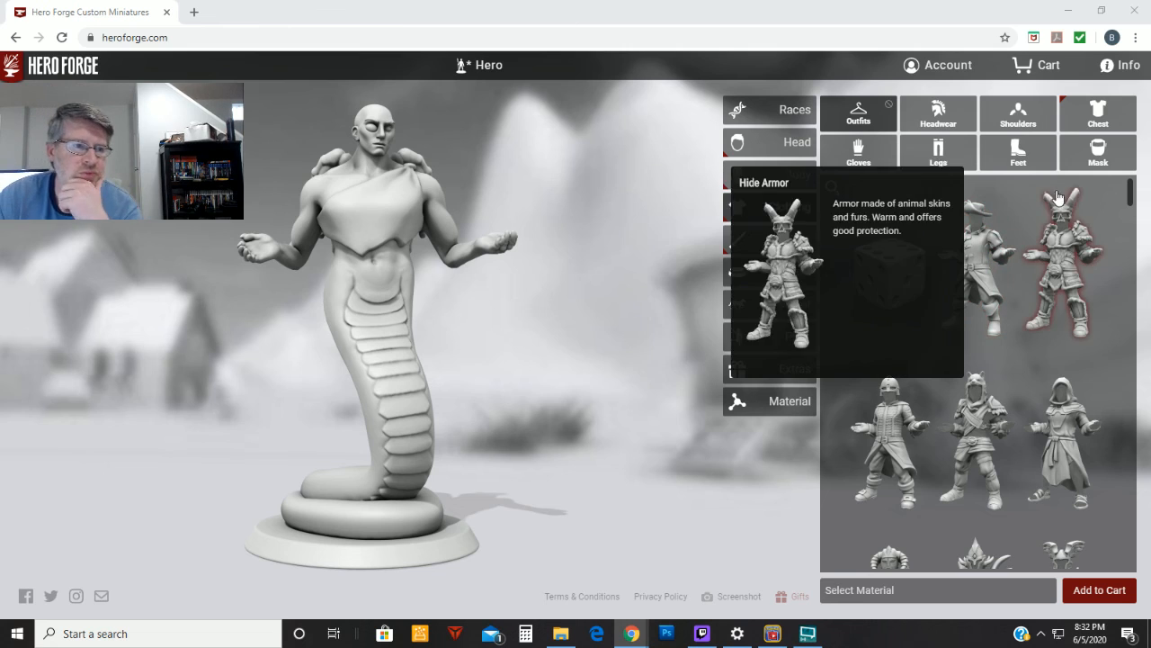
pyautogui.click(1113, 126)
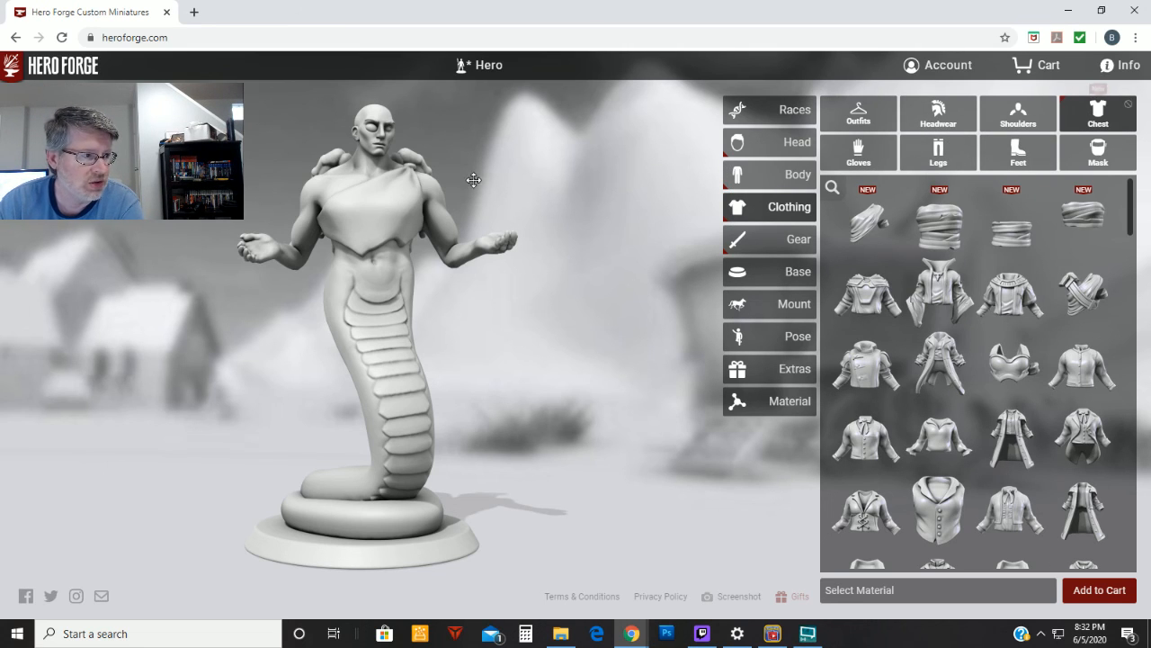
pyautogui.scroll(-3, 1084, 328)
pyautogui.scroll(-2, 1084, 328)
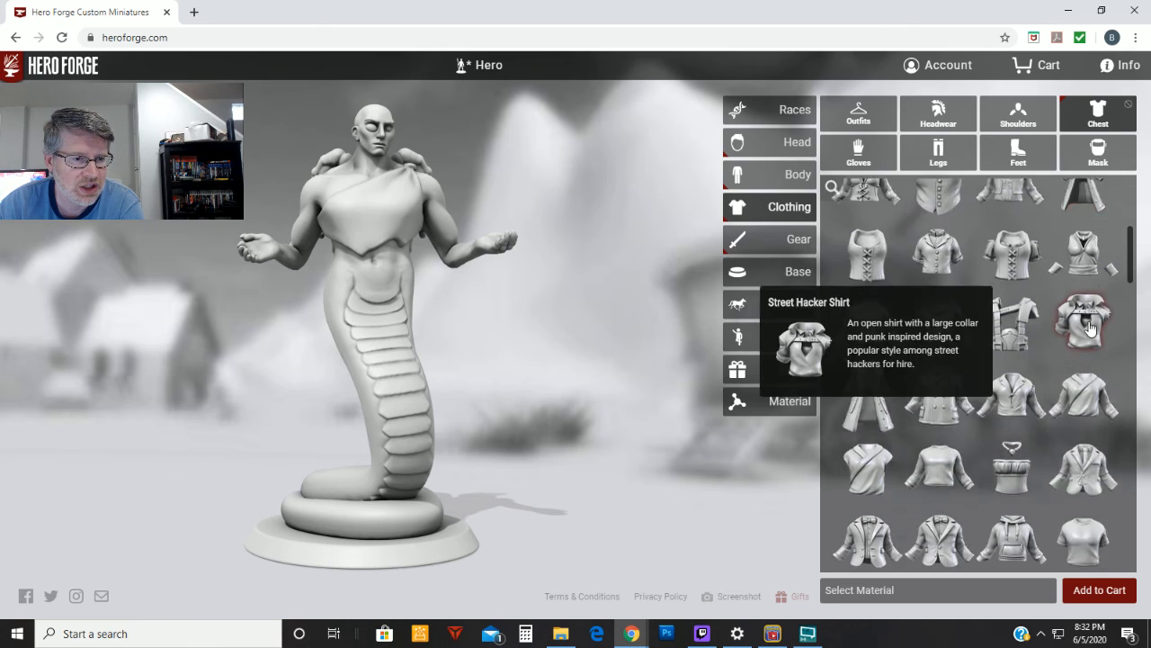
pyautogui.scroll(-5, 1136, 378)
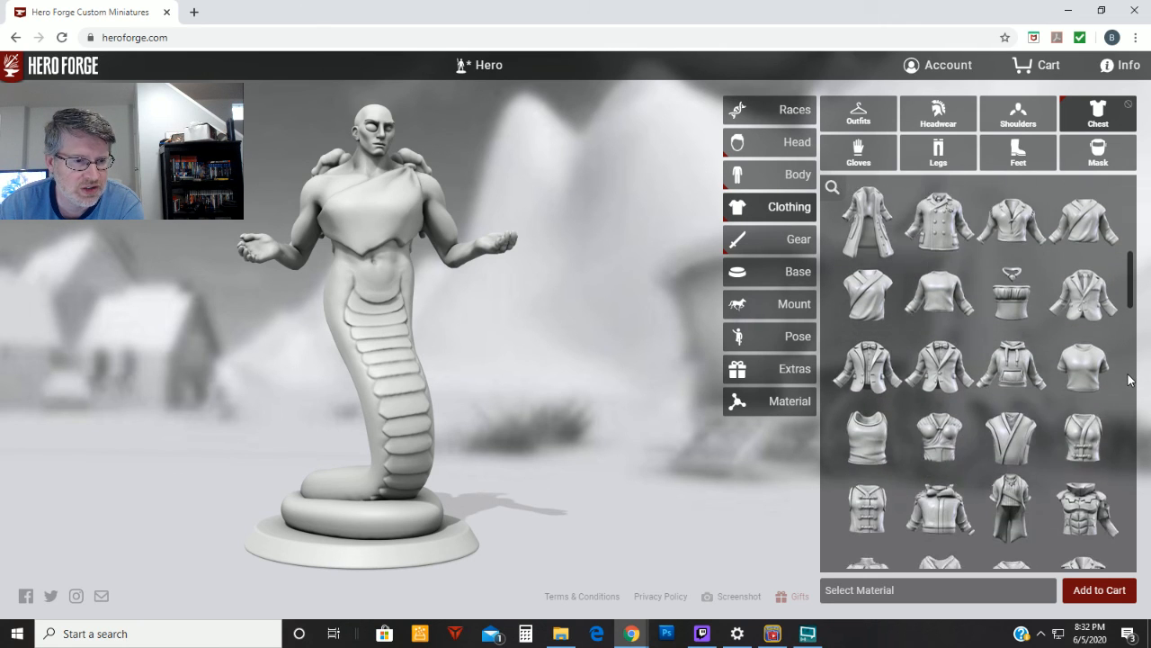
pyautogui.scroll(-5, 1129, 379)
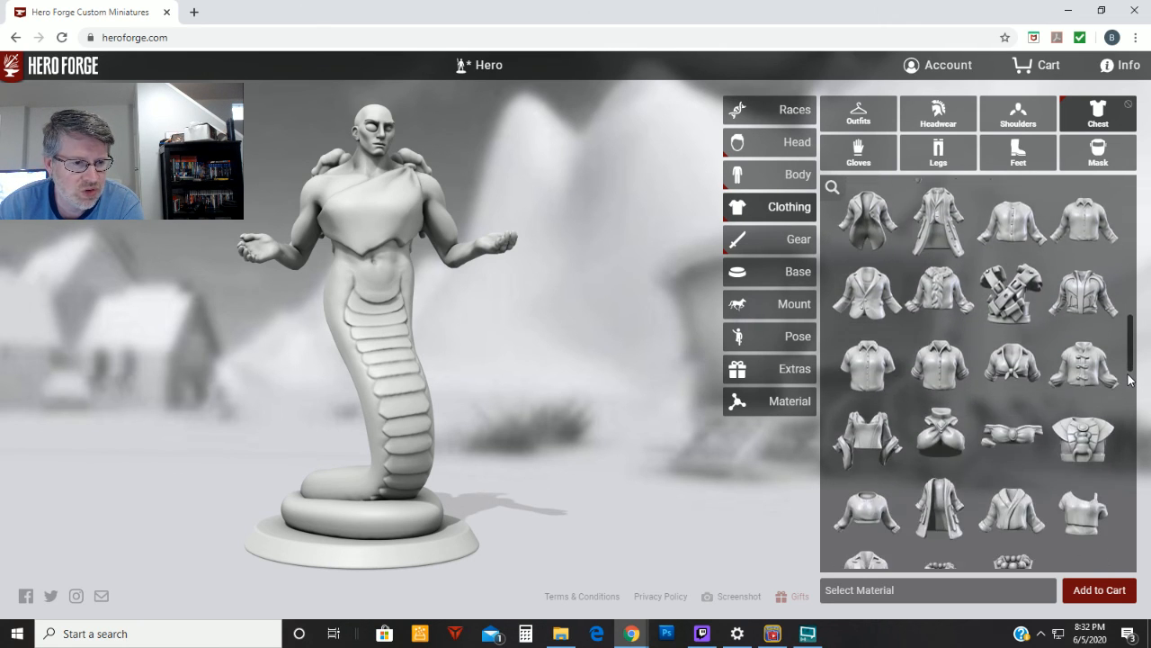
pyautogui.scroll(-1, 1130, 378)
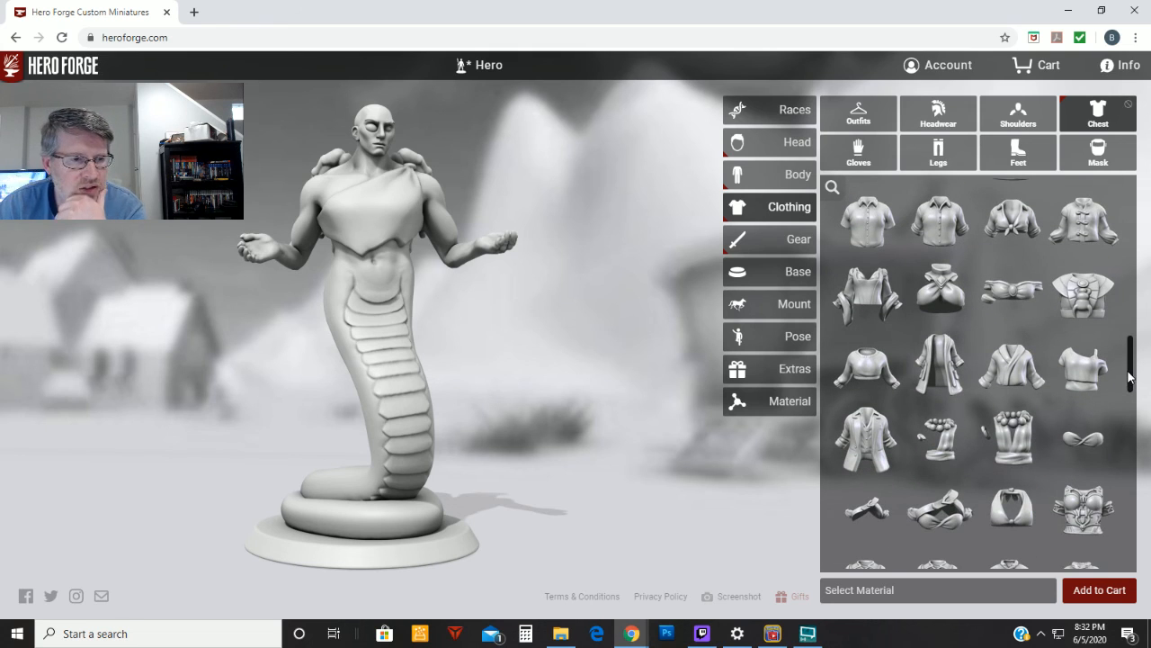
pyautogui.scroll(-1, 1130, 378)
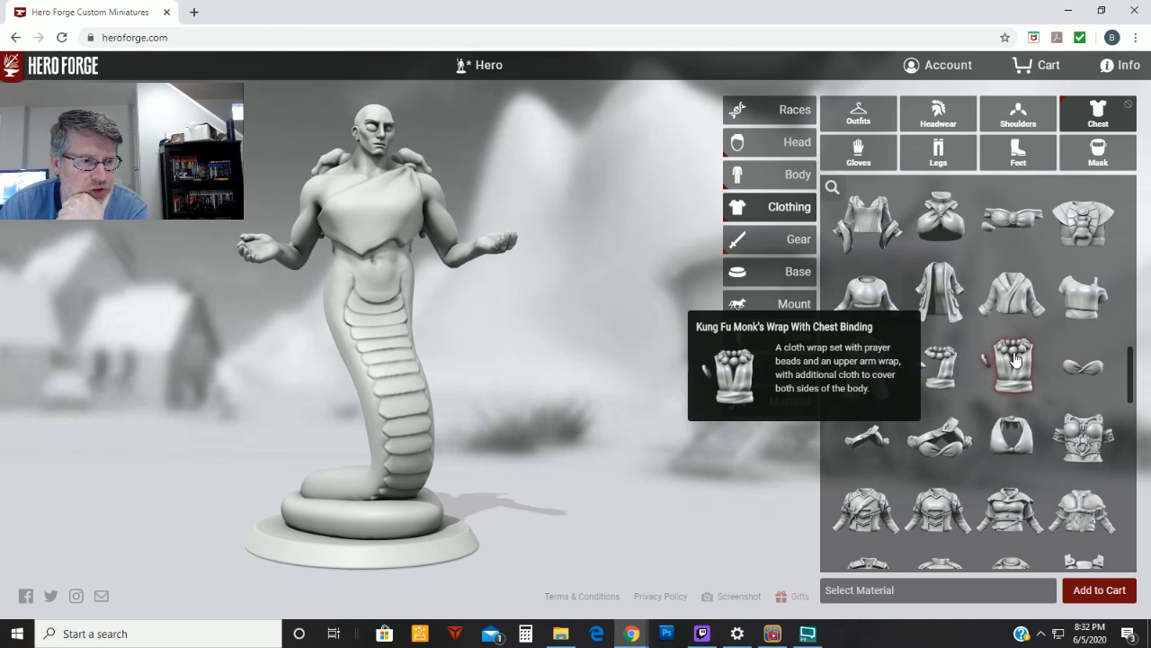
pyautogui.scroll(-2, 828, 468)
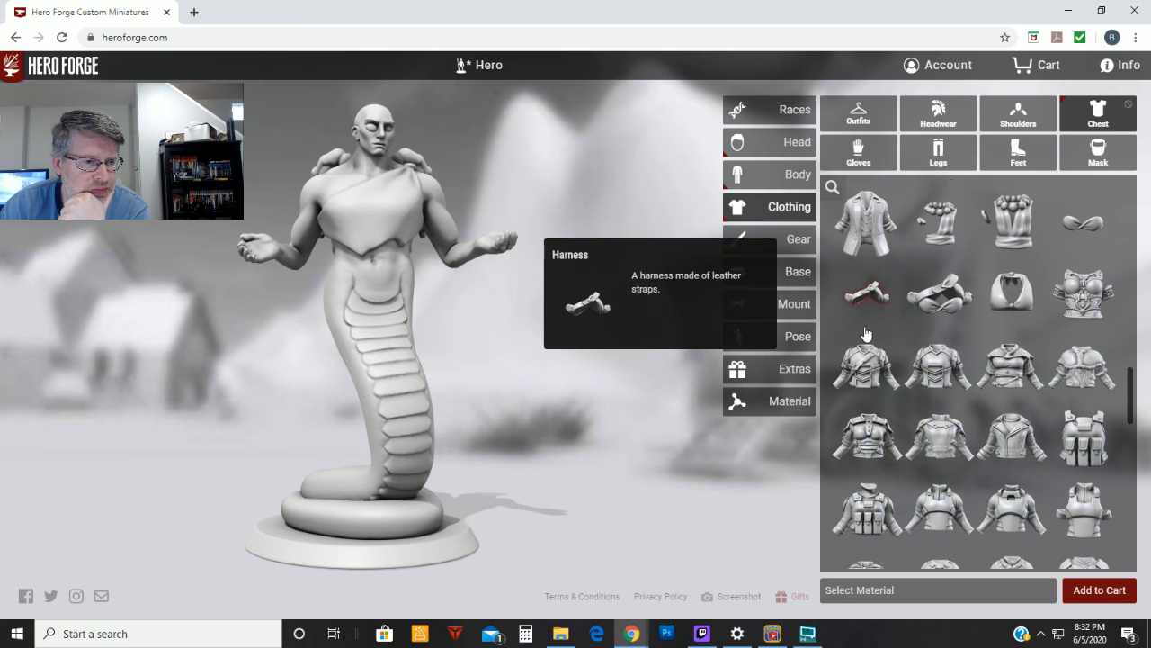
# Compare the Harness and the Simple Harness on the figure's chest, returning to the Harness.
pyautogui.click(869, 306)
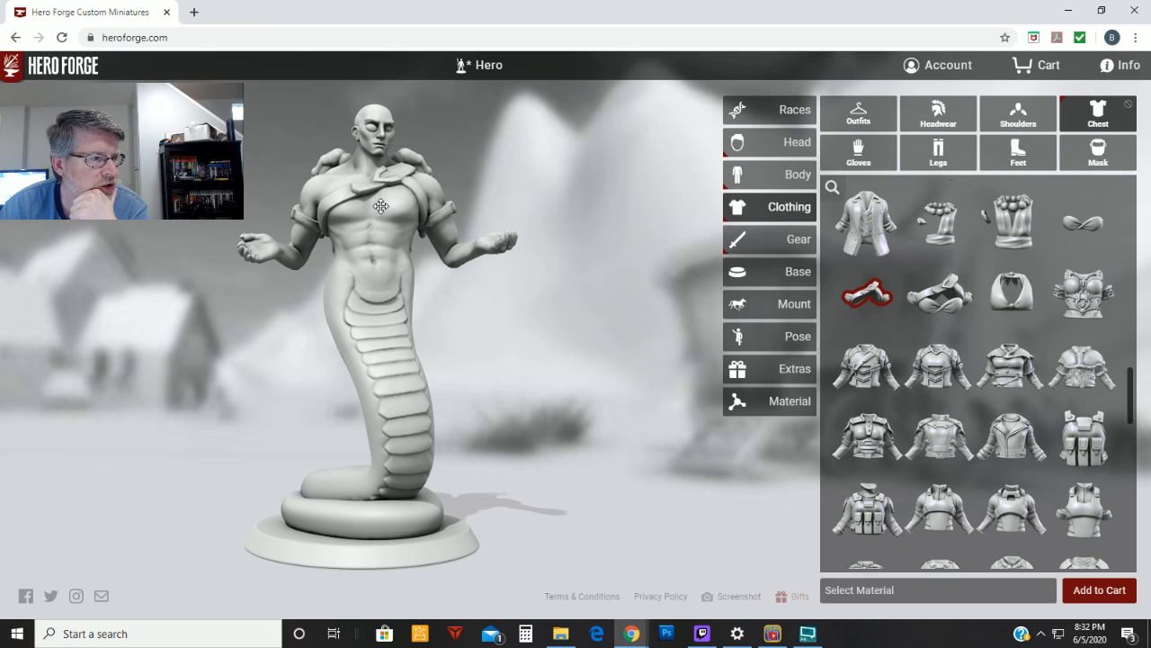
pyautogui.click(956, 298)
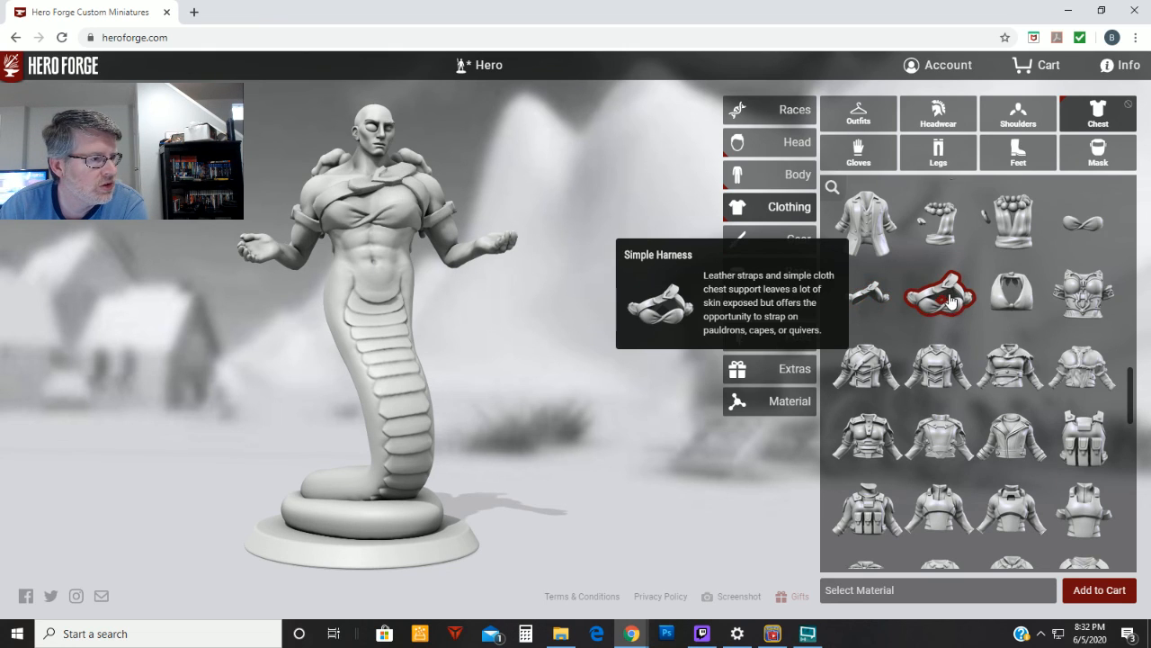
pyautogui.click(861, 303)
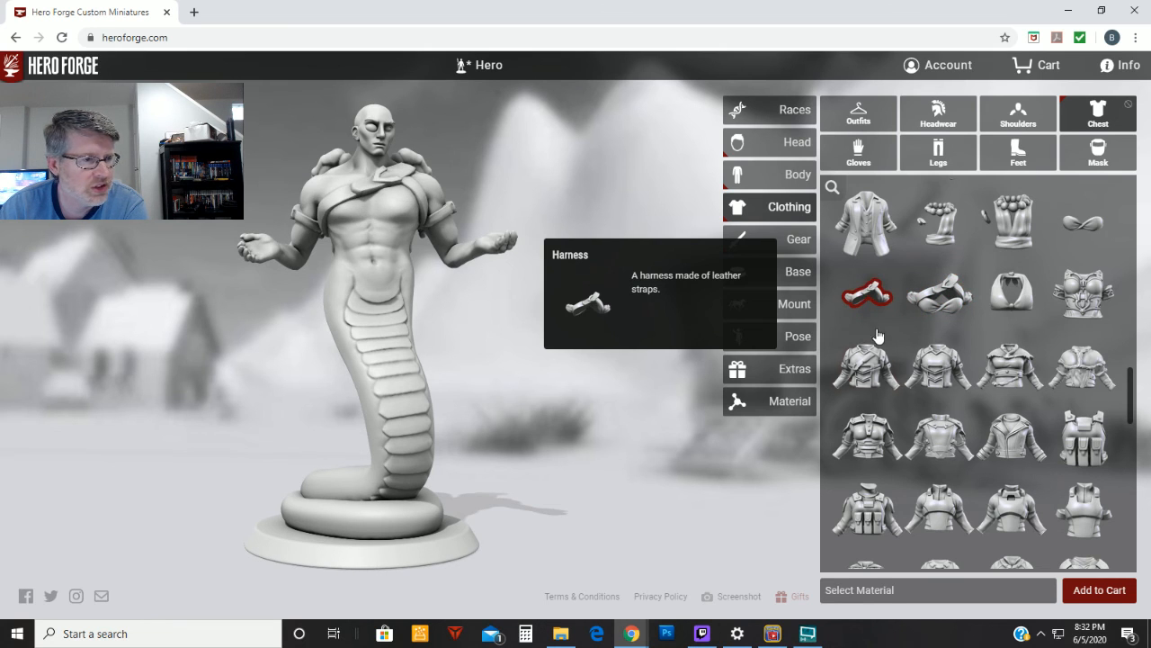
# Try the Chest Bandages and the torn sleeveless shirt on the figure's chest.
pyautogui.scroll(-1, 877, 346)
pyautogui.scroll(-5, 892, 385)
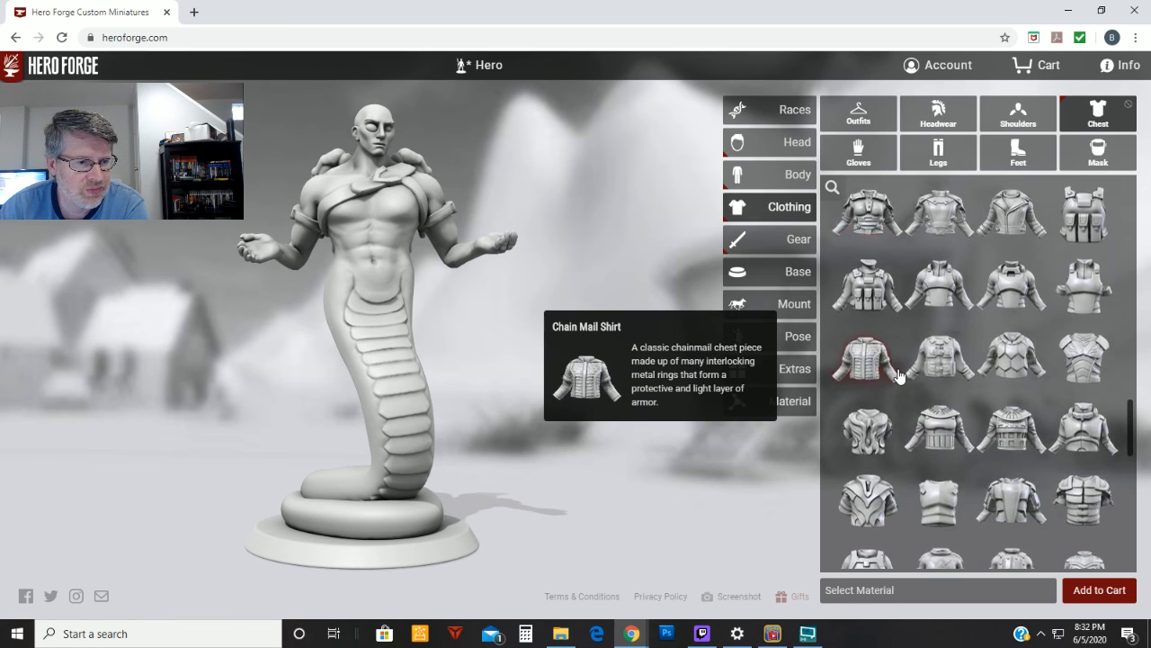
pyautogui.scroll(-1, 898, 375)
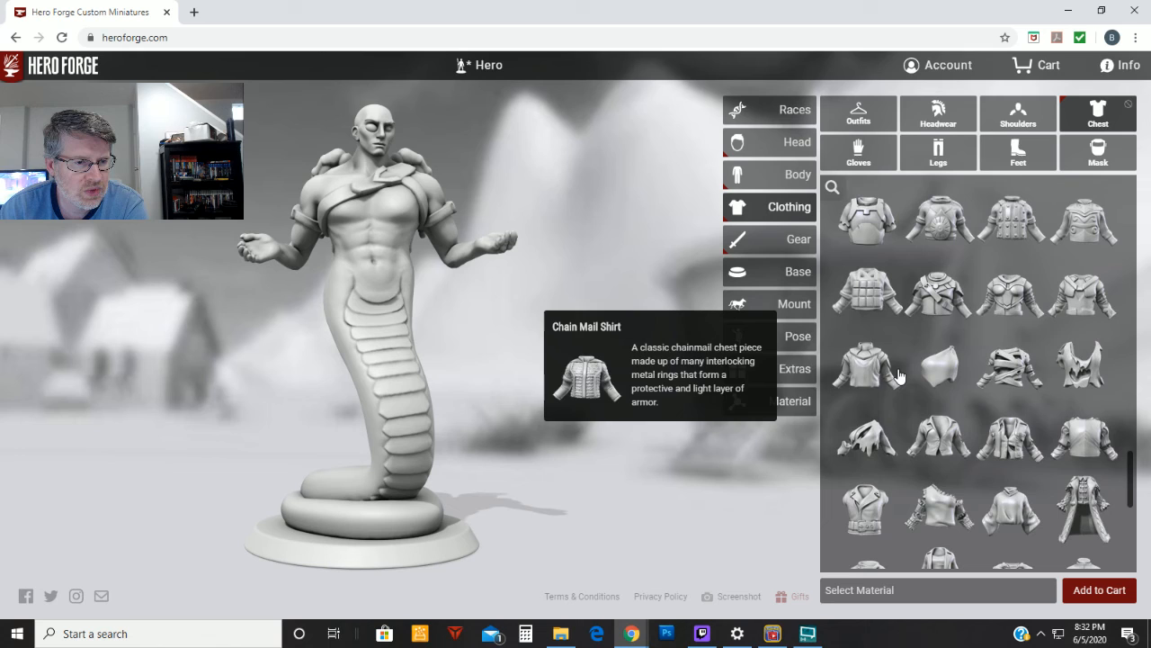
pyautogui.click(1021, 371)
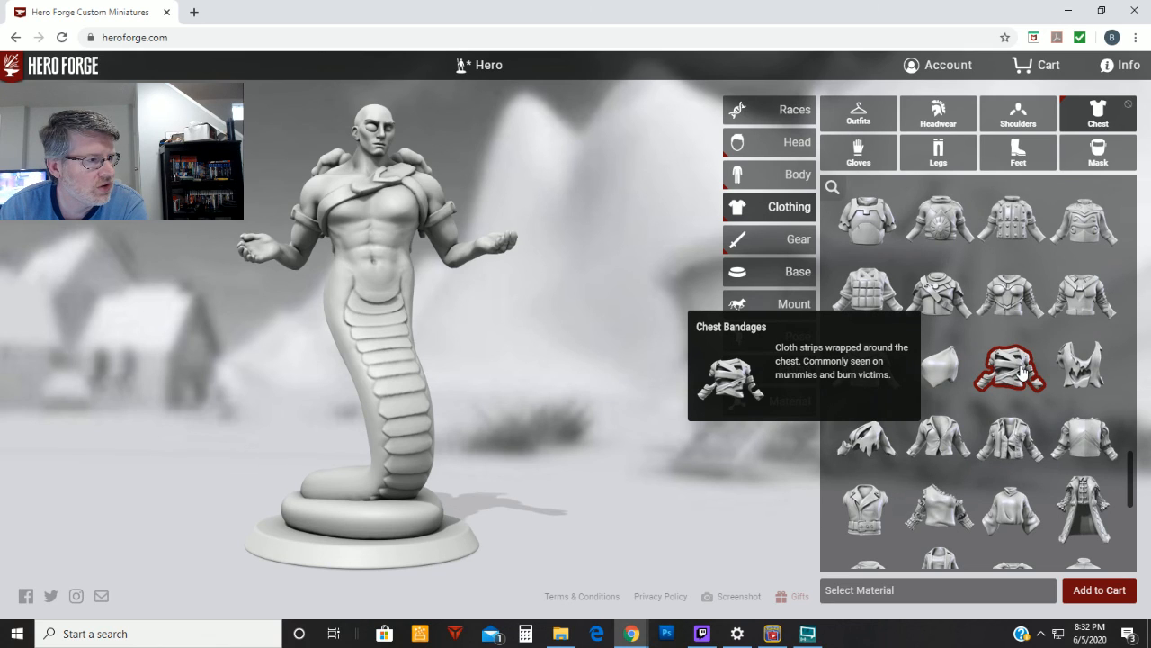
pyautogui.click(1082, 365)
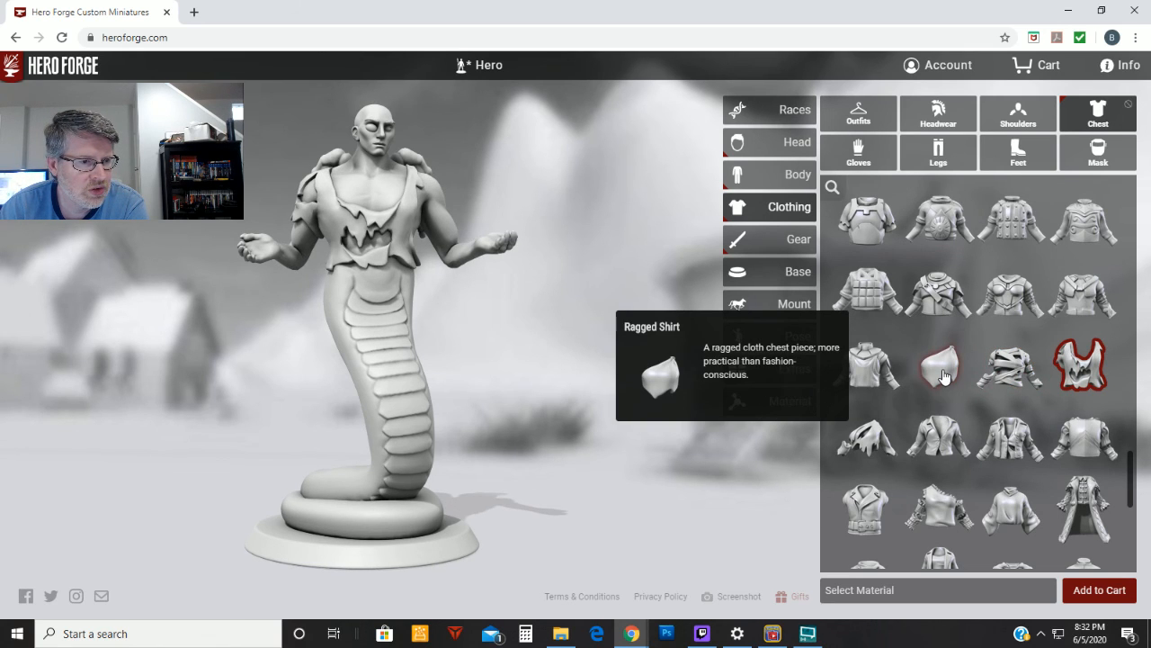
# Compare the Ragged Shirt made of rags with the fur-collared chest strap on the figure, and keep the Ragged Shirt.
pyautogui.scroll(-1, 899, 373)
pyautogui.click(865, 368)
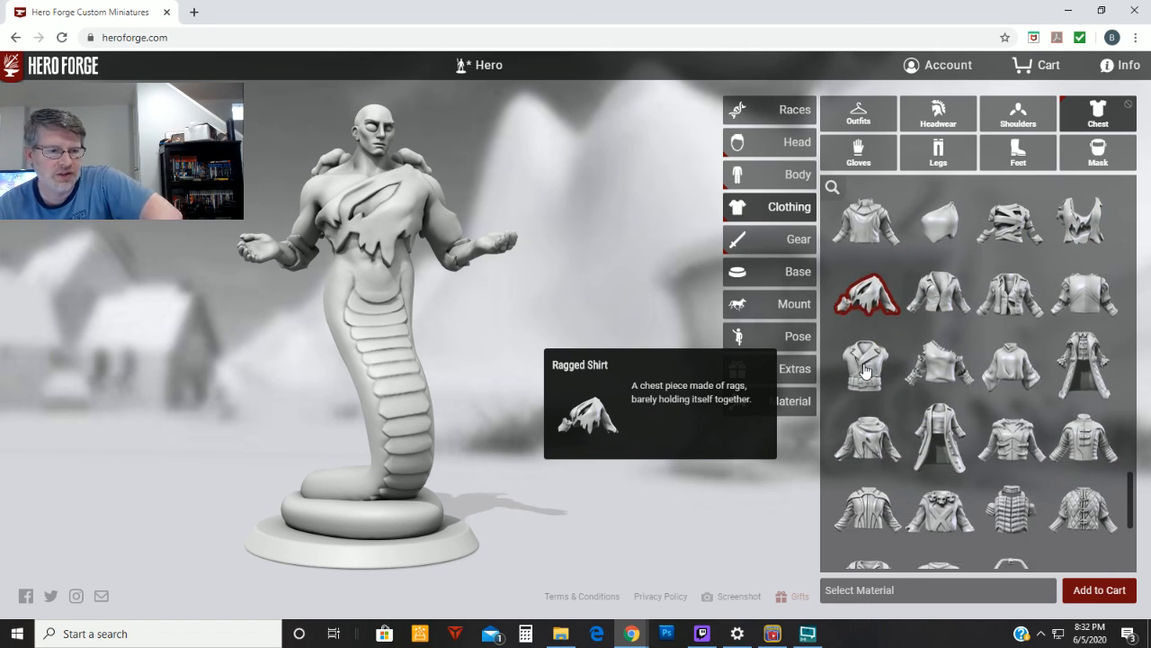
pyautogui.scroll(-5, 866, 369)
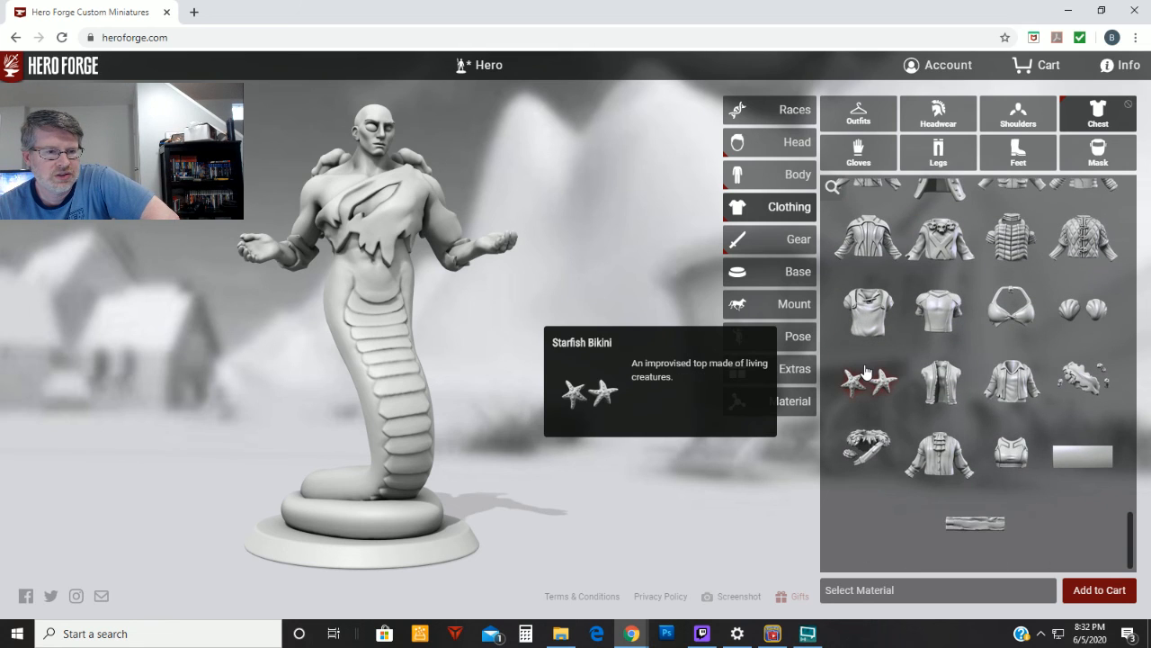
pyautogui.click(862, 445)
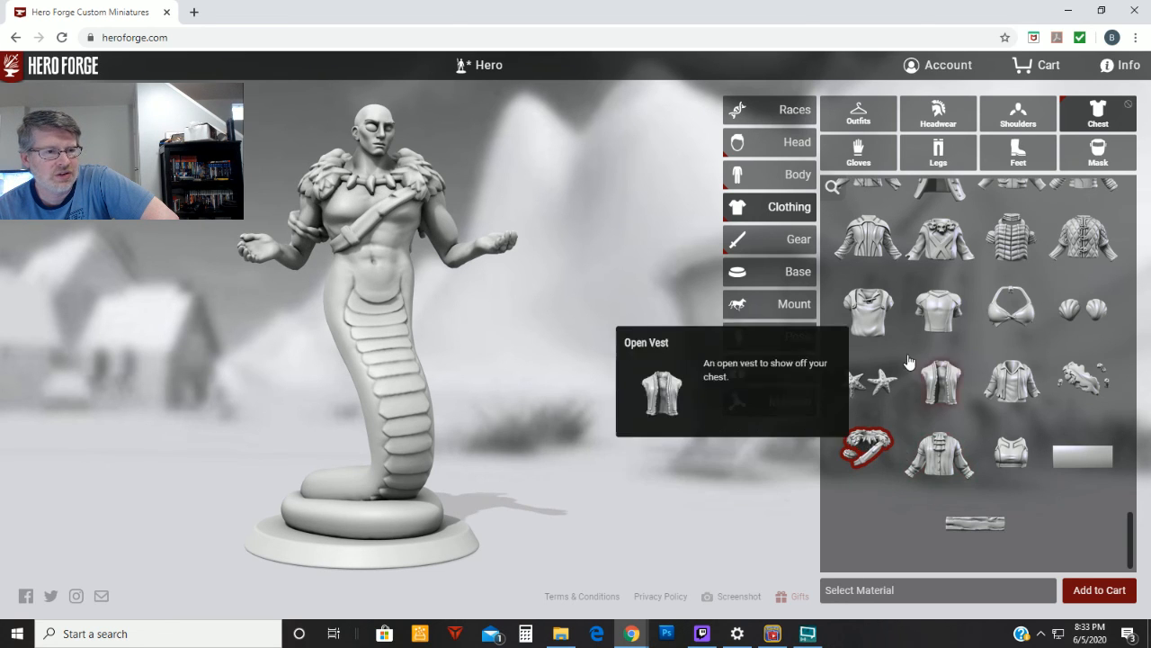
pyautogui.scroll(3, 877, 324)
pyautogui.scroll(3, 881, 306)
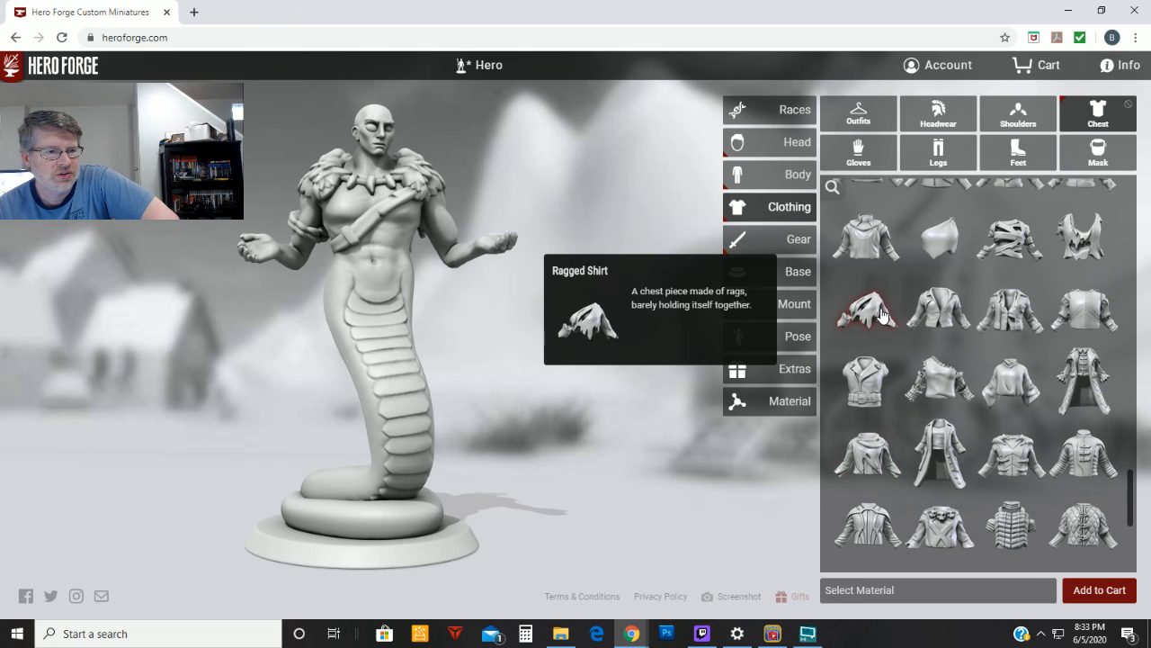
pyautogui.click(881, 313)
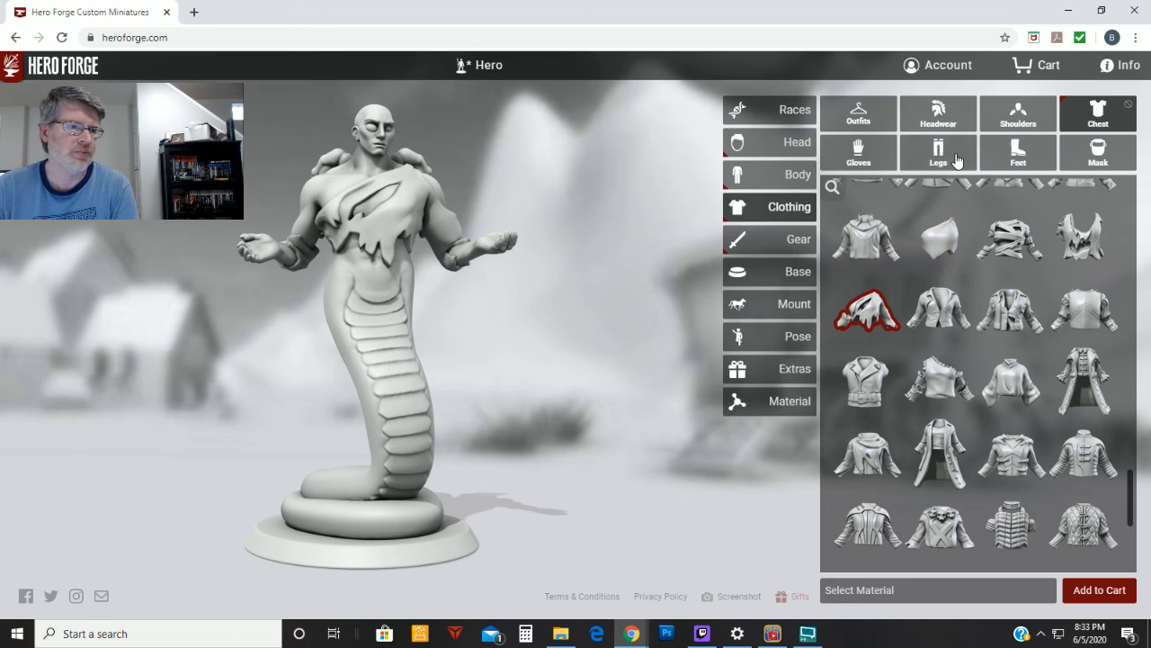
# Look through the shoulder armor and fit the figure with the Spiral Shell pair on both shoulders.
pyautogui.click(1019, 114)
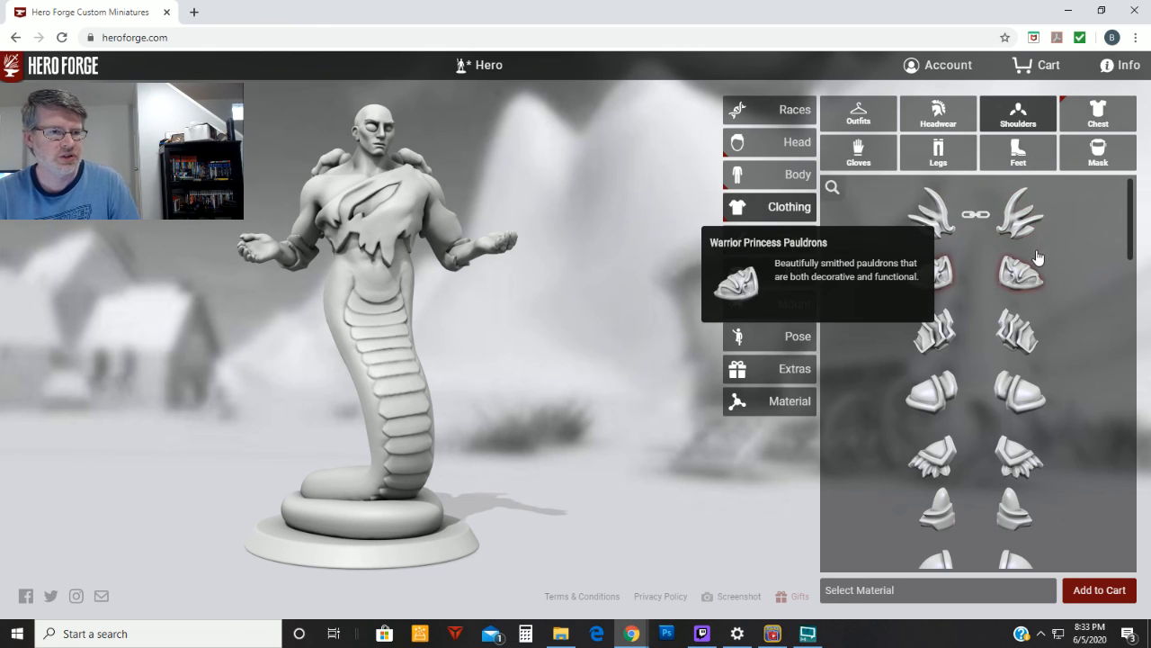
pyautogui.scroll(-3, 1052, 324)
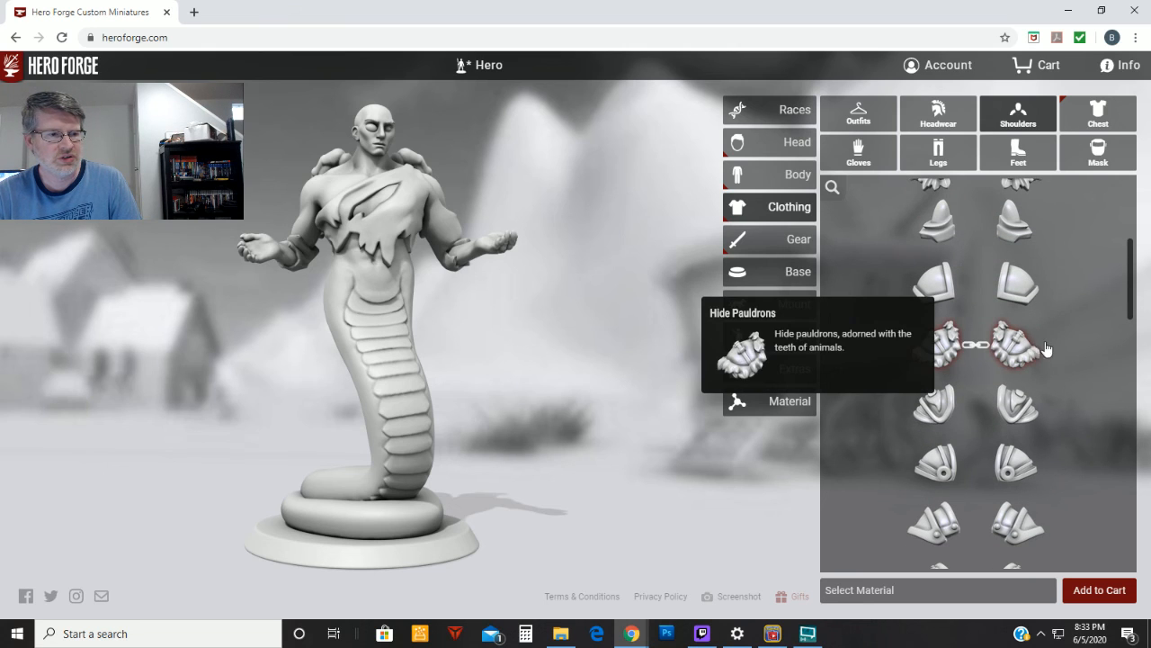
pyautogui.scroll(-4, 1048, 341)
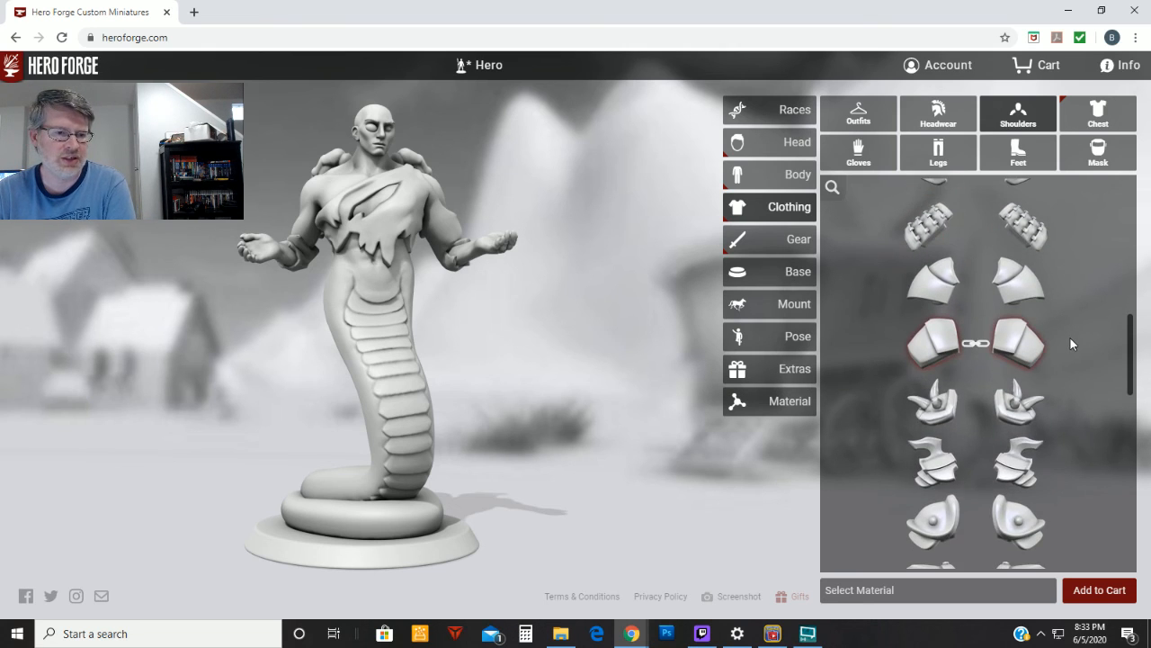
pyautogui.scroll(-5, 1072, 341)
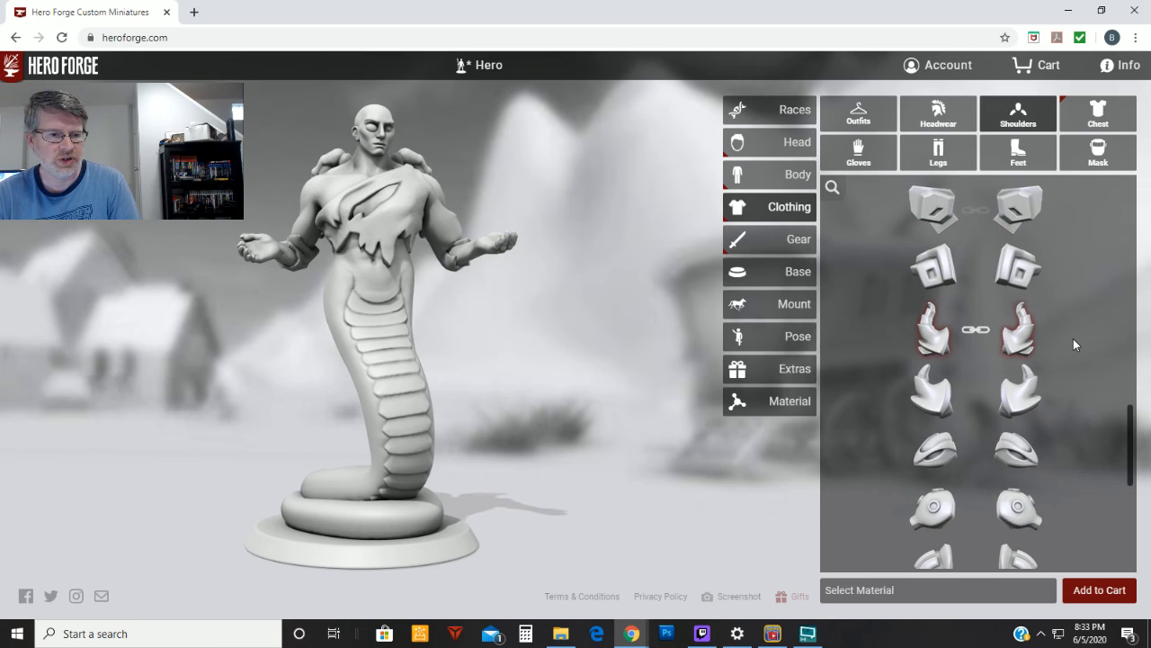
pyautogui.scroll(-6, 1073, 340)
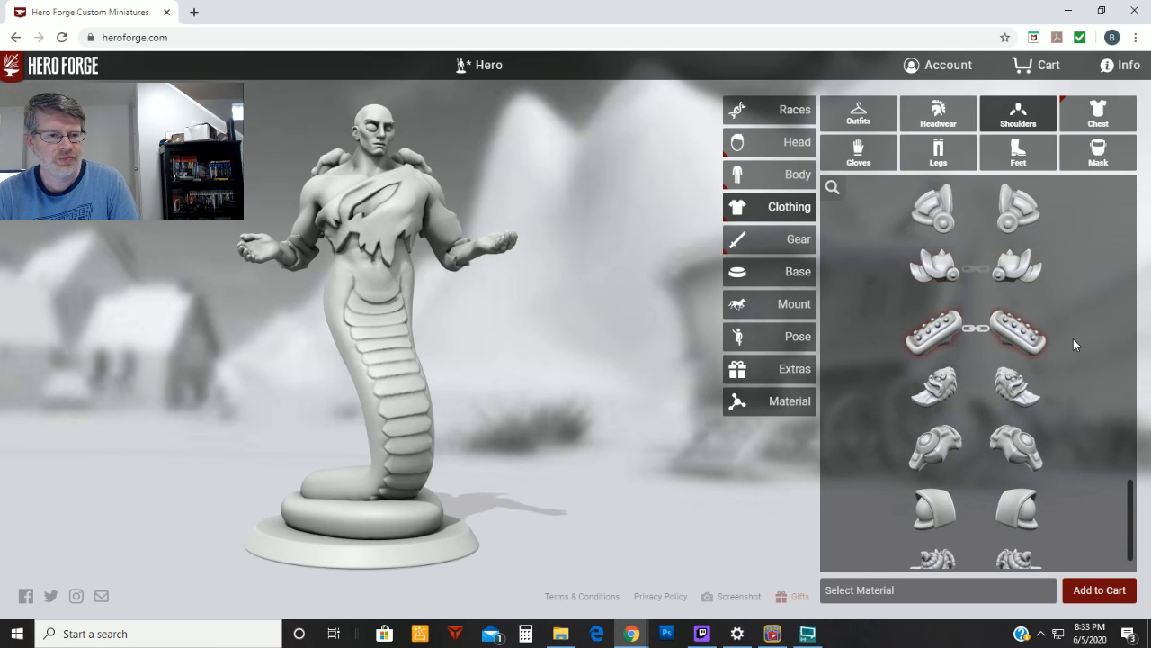
pyautogui.scroll(-1, 1073, 340)
pyautogui.click(1016, 531)
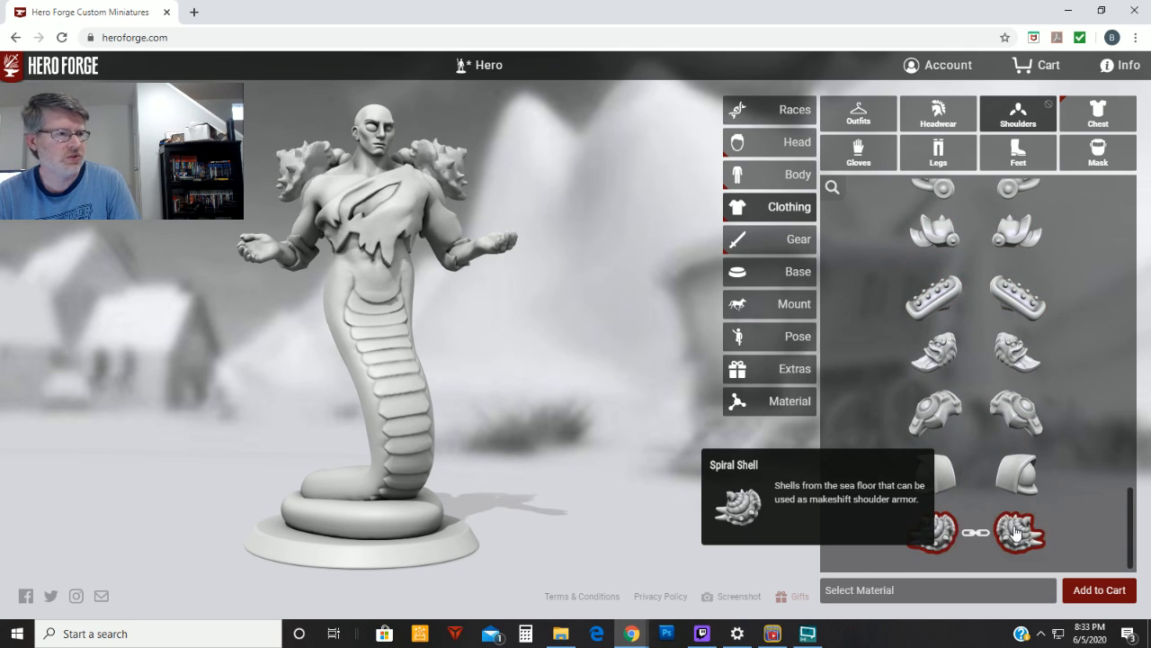
# Unlink the Spiral Shell pair and remove the shell from the figure's right shoulder only.
pyautogui.click(974, 535)
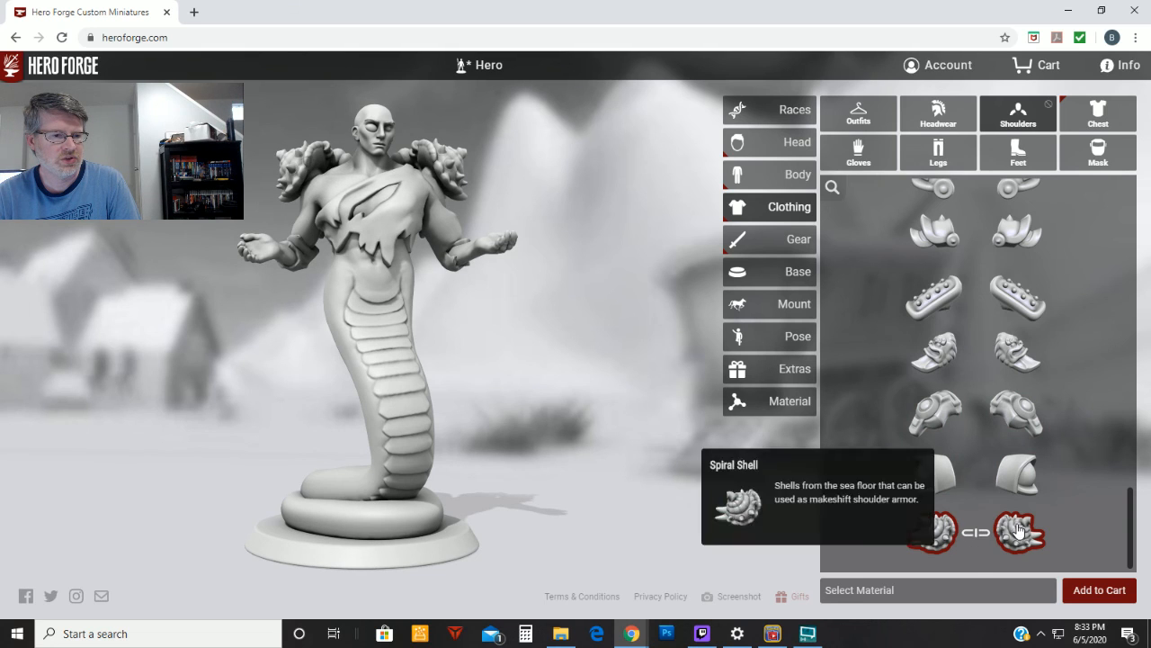
pyautogui.click(940, 535)
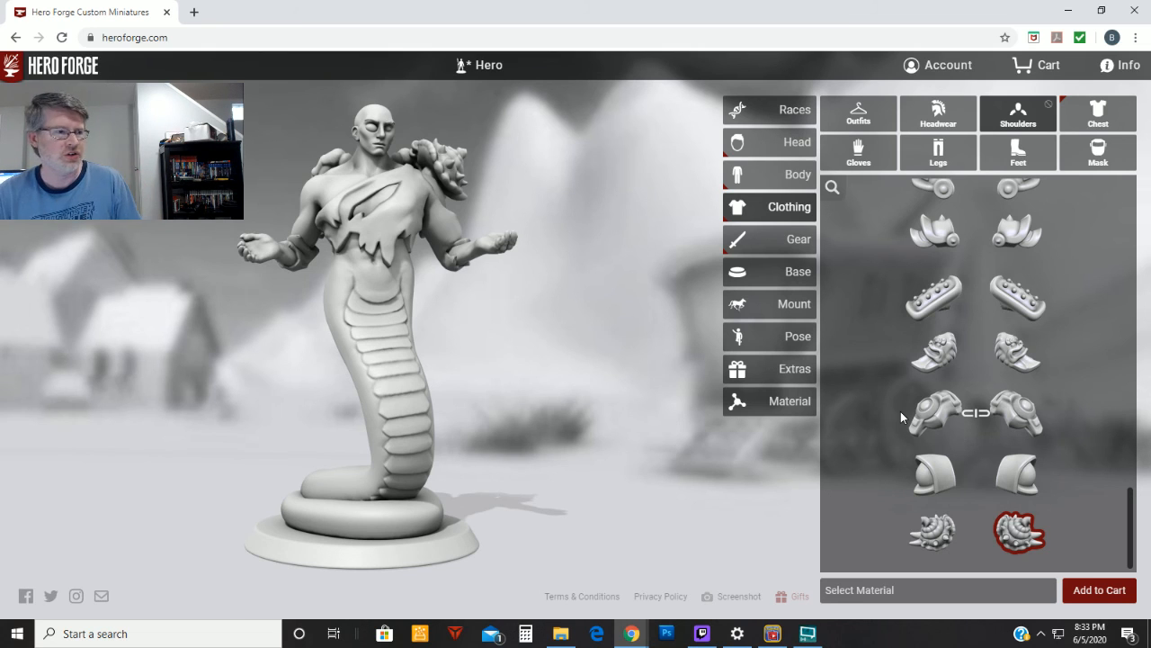
pyautogui.moveTo(617, 252); pyautogui.dragTo(550, 225)
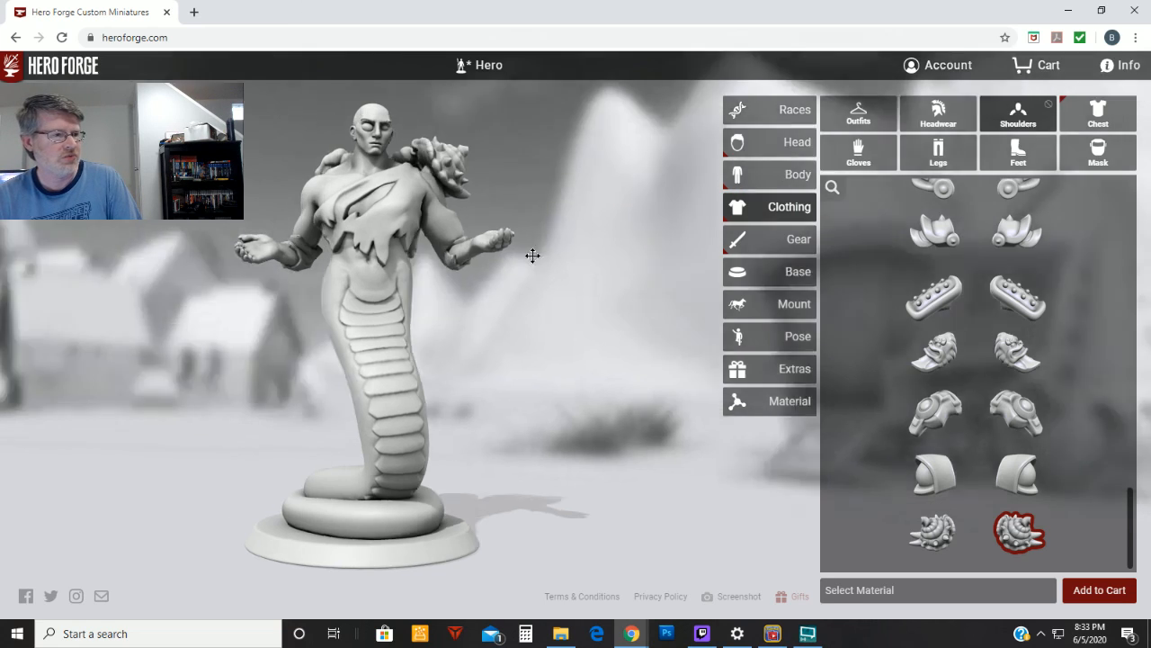
pyautogui.moveTo(531, 255); pyautogui.dragTo(513, 231)
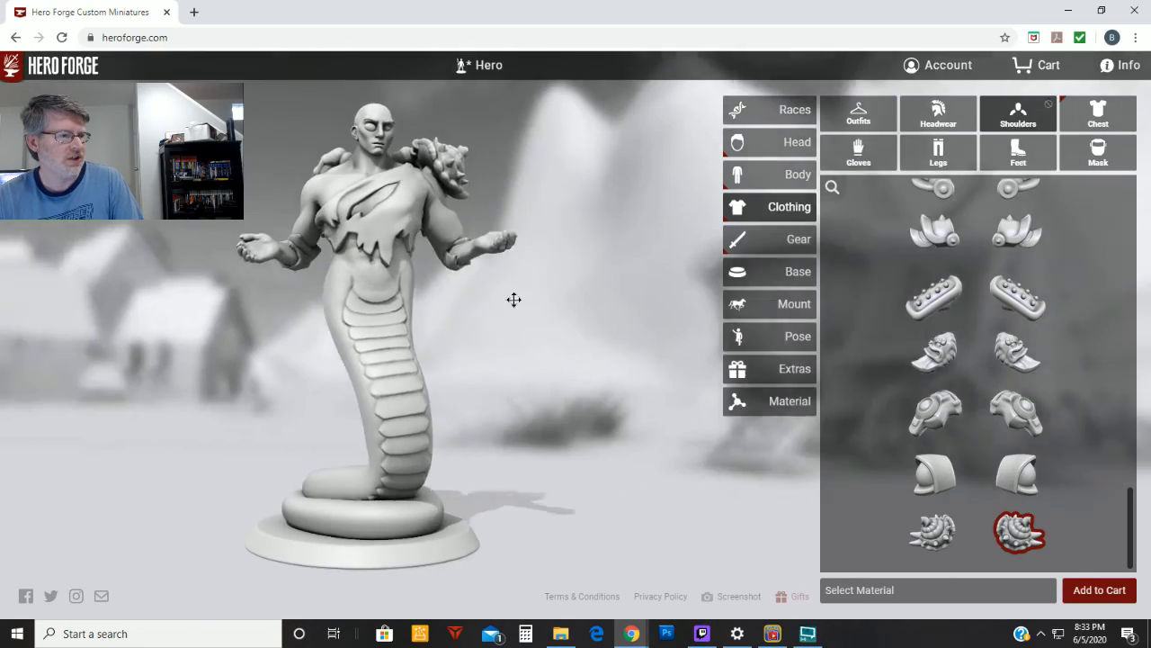
pyautogui.moveTo(514, 300); pyautogui.dragTo(384, 323)
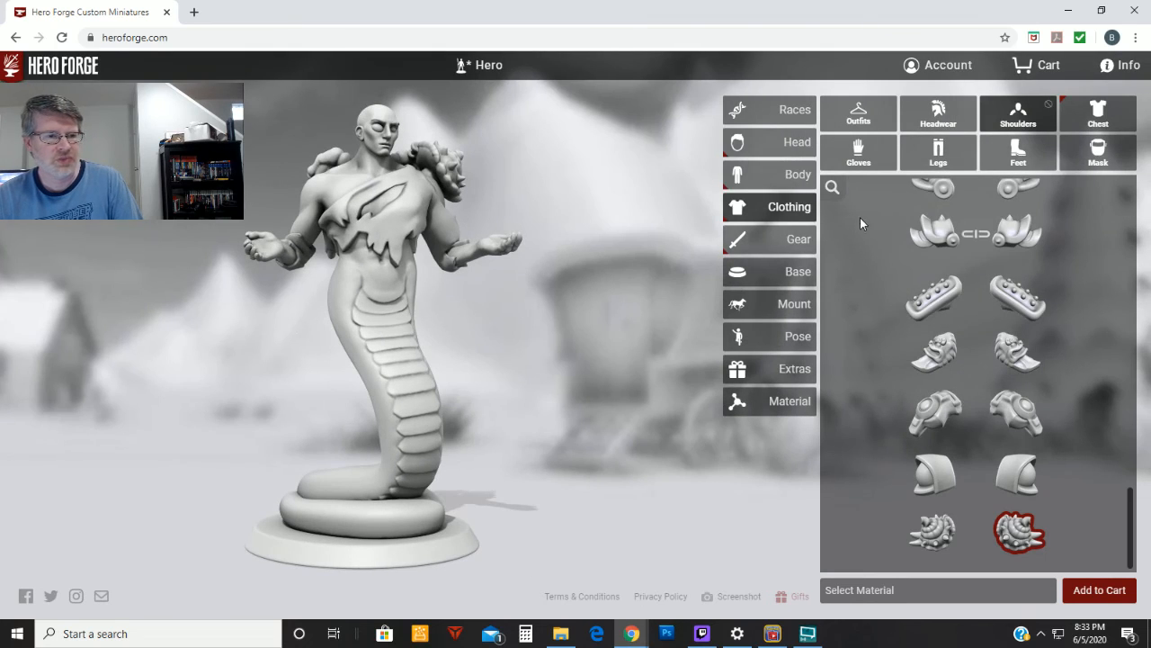
# Try the pair of cloth-wrapped forearm gloves on both of the figure's arms and examine them from the side.
pyautogui.click(876, 159)
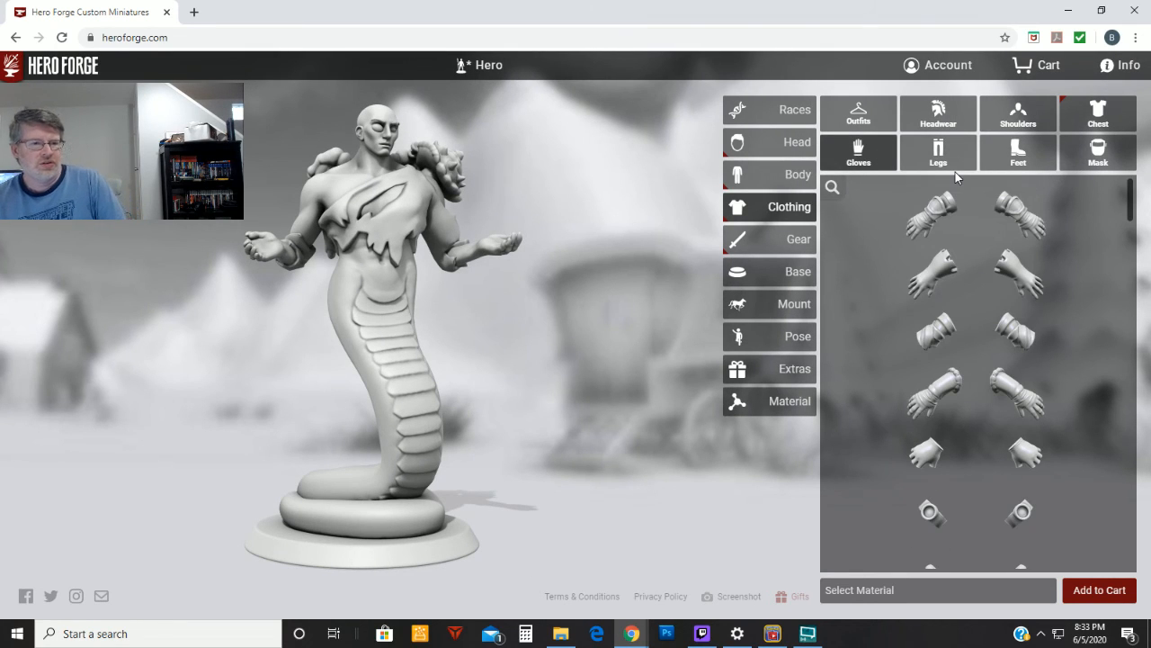
pyautogui.click(936, 332)
pyautogui.moveTo(642, 386); pyautogui.dragTo(620, 355)
pyautogui.scroll(-2, 1020, 377)
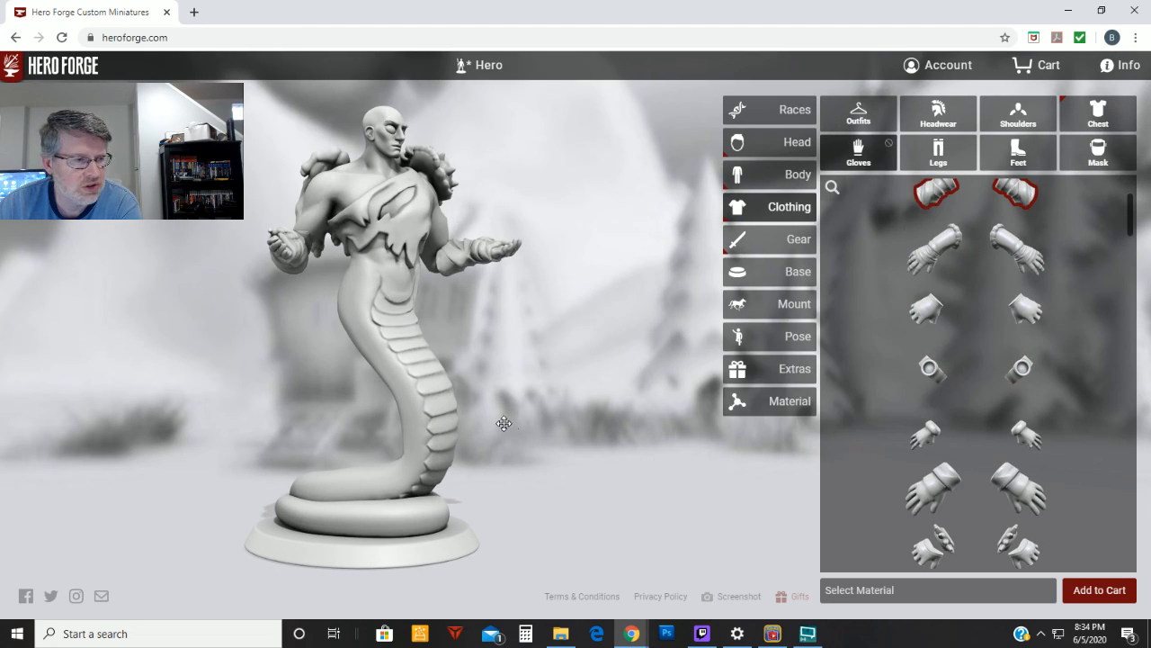
pyautogui.moveTo(503, 423); pyautogui.dragTo(711, 373)
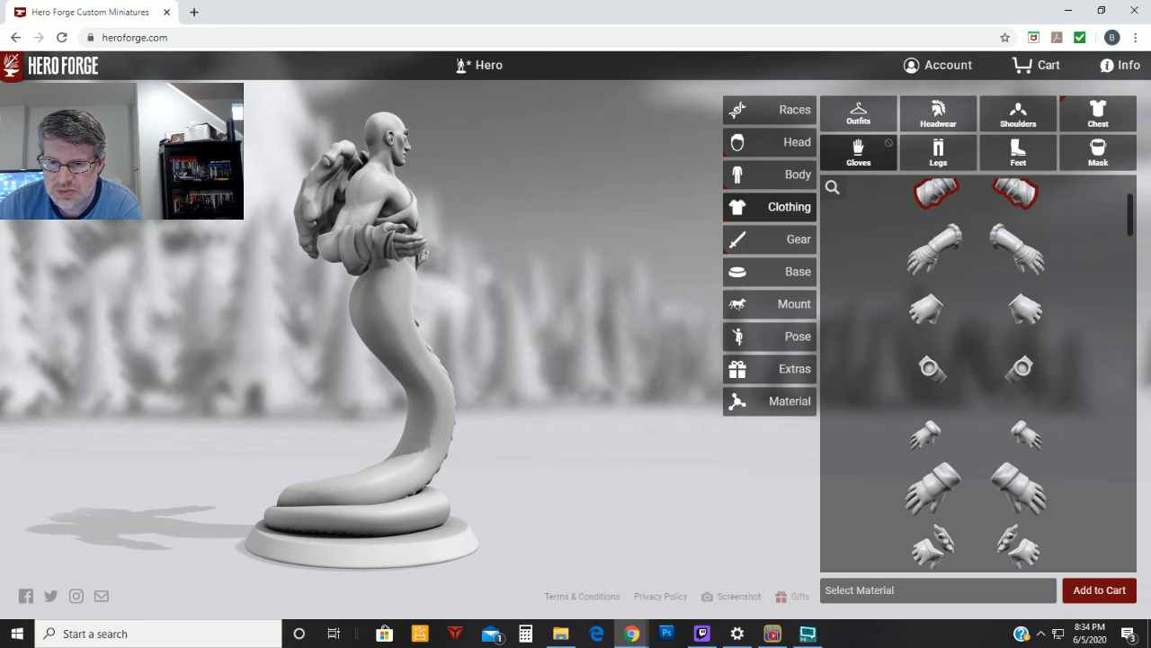
# Switch to the Yahoo image search for golobulus, check the arms in the reference images, and return to the figure.
pyautogui.hotkey('alt', 'Tab')
pyautogui.moveTo(1061, 142); pyautogui.dragTo(911, 80)
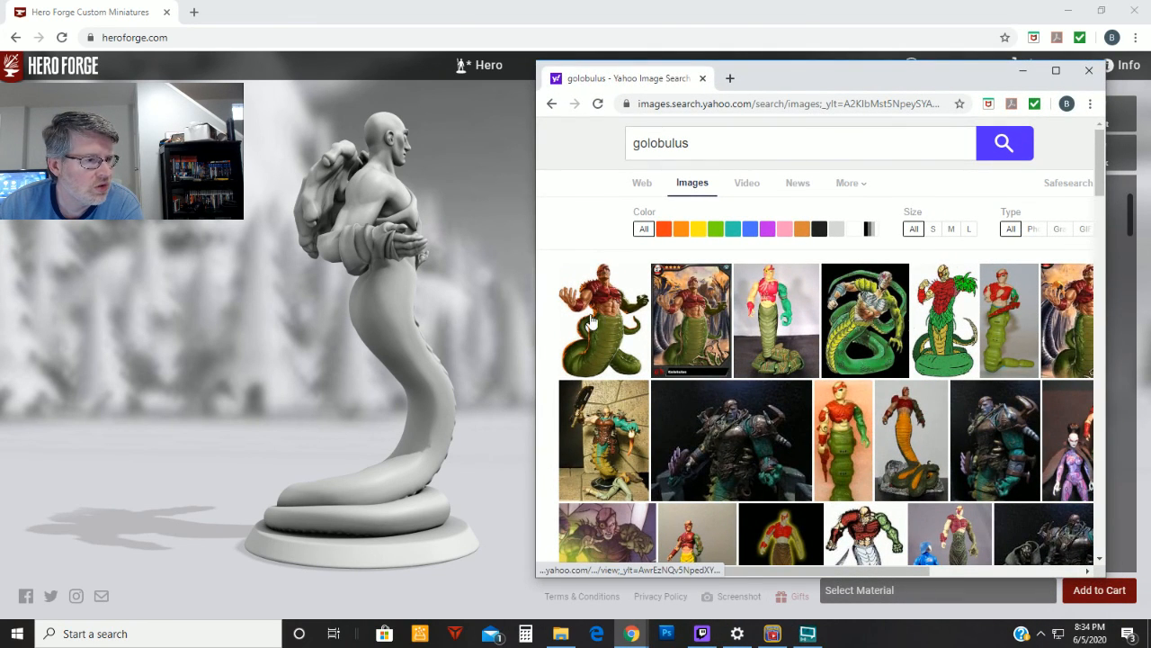
pyautogui.hotkey('alt', 'Tab')
pyautogui.moveTo(678, 329); pyautogui.dragTo(188, 334)
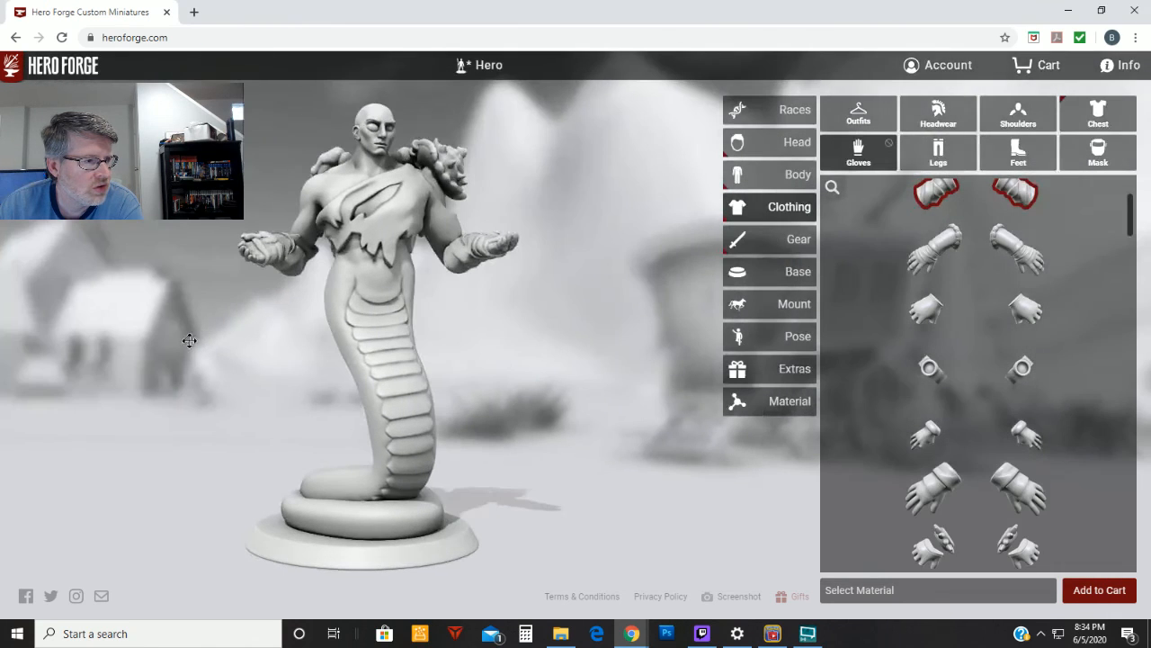
# Try the Arm Wrapping bandages on both of the figure's forearms.
pyautogui.scroll(-5, 1088, 360)
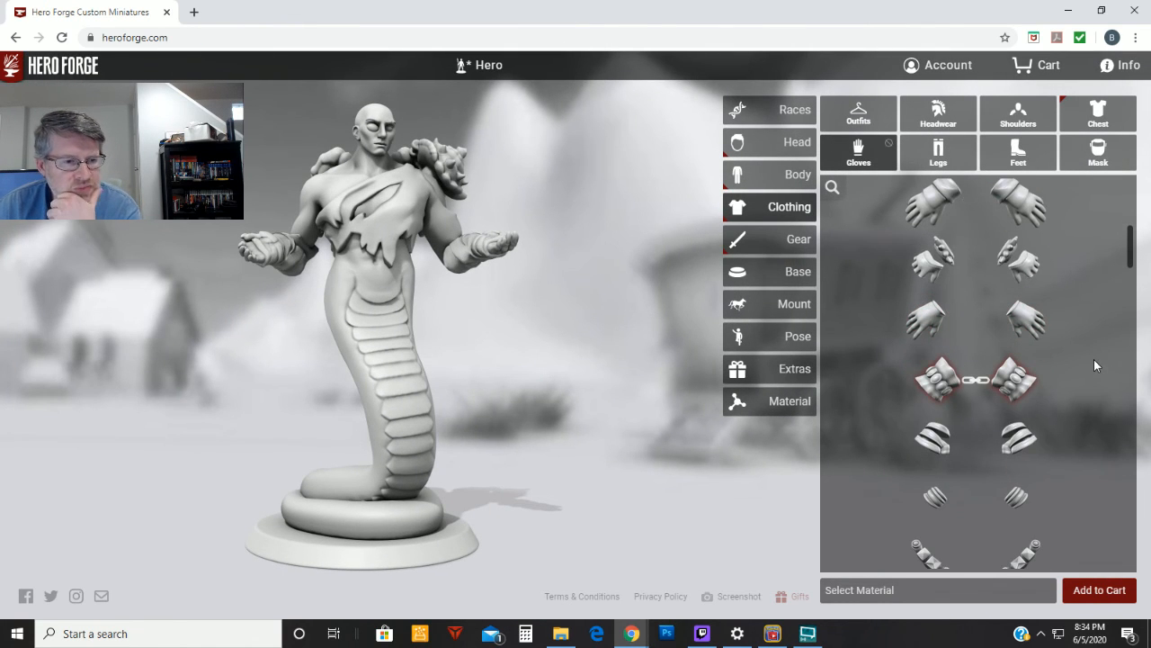
pyautogui.scroll(-3, 1016, 360)
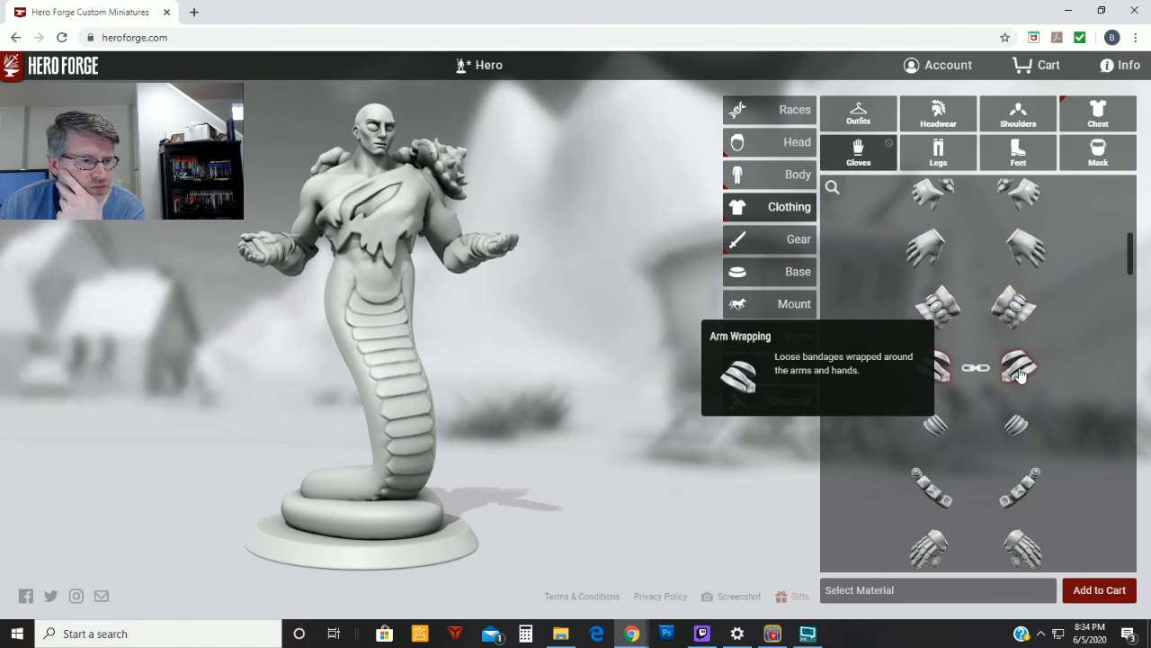
pyautogui.click(1014, 223)
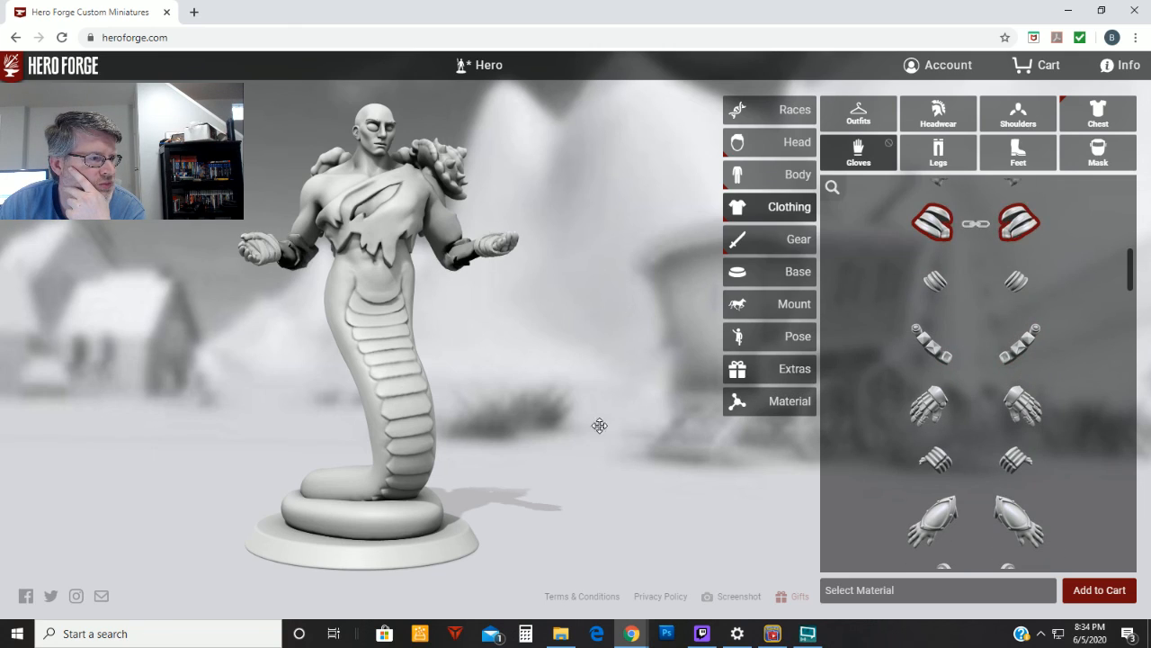
pyautogui.moveTo(599, 423); pyautogui.dragTo(656, 354)
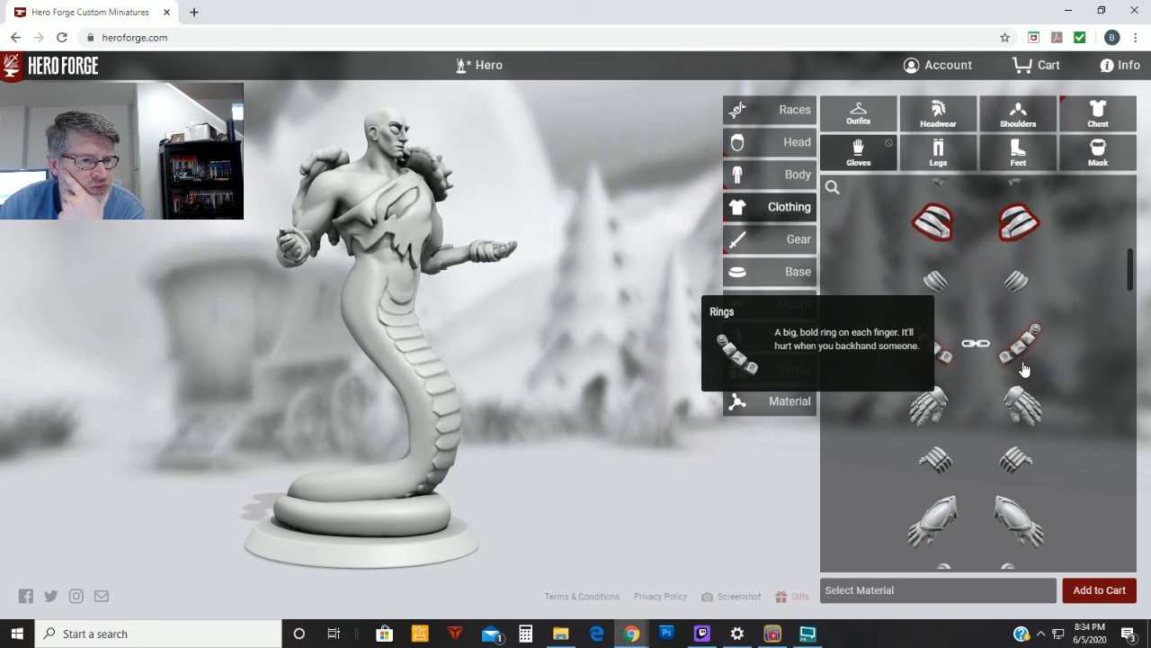
# Look through the gauntlets, fit the Elven Gauntlets on both forearms, and unlink the pair.
pyautogui.scroll(-5, 1024, 369)
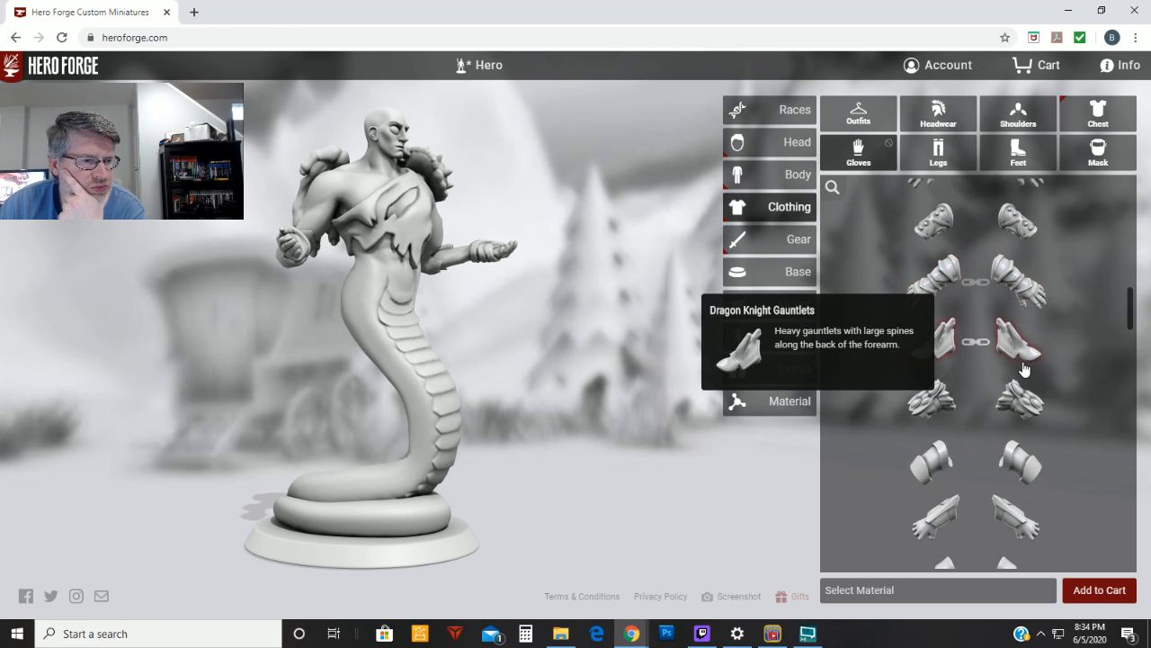
pyautogui.scroll(-3, 1024, 368)
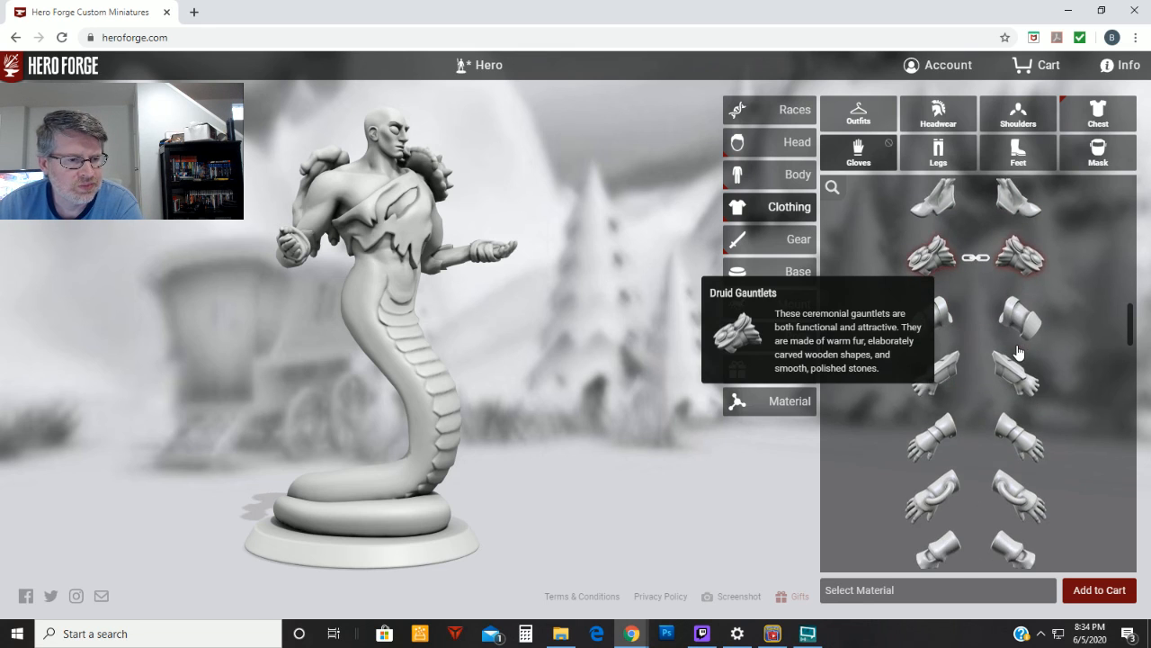
pyautogui.scroll(-3, 1019, 353)
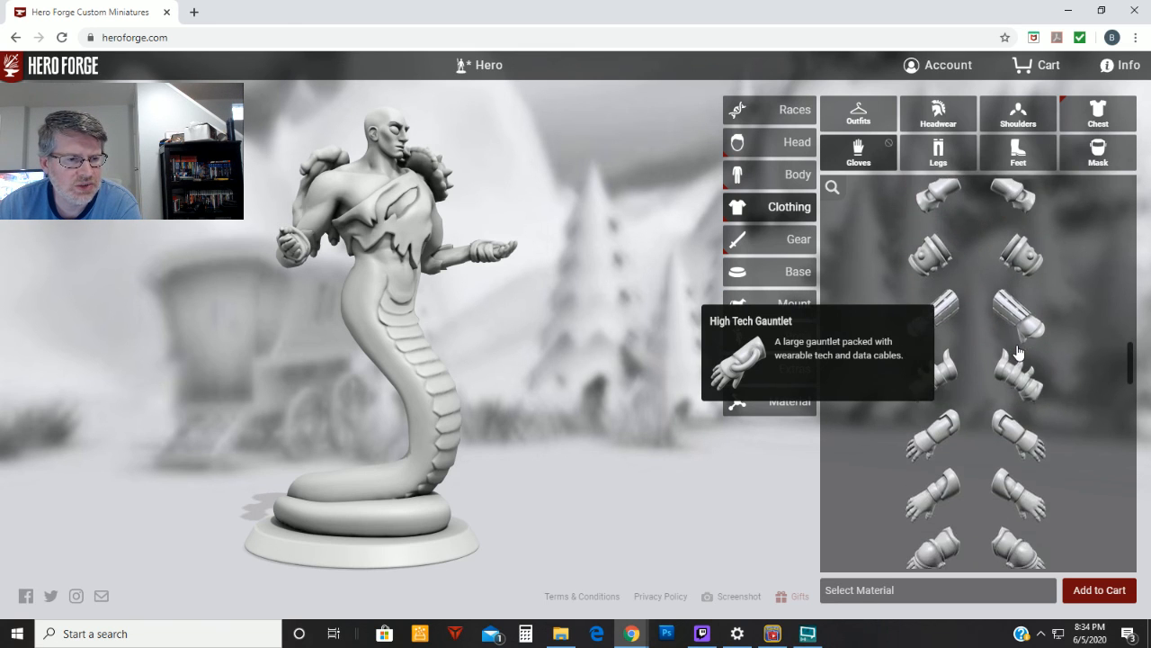
pyautogui.scroll(-3, 1019, 352)
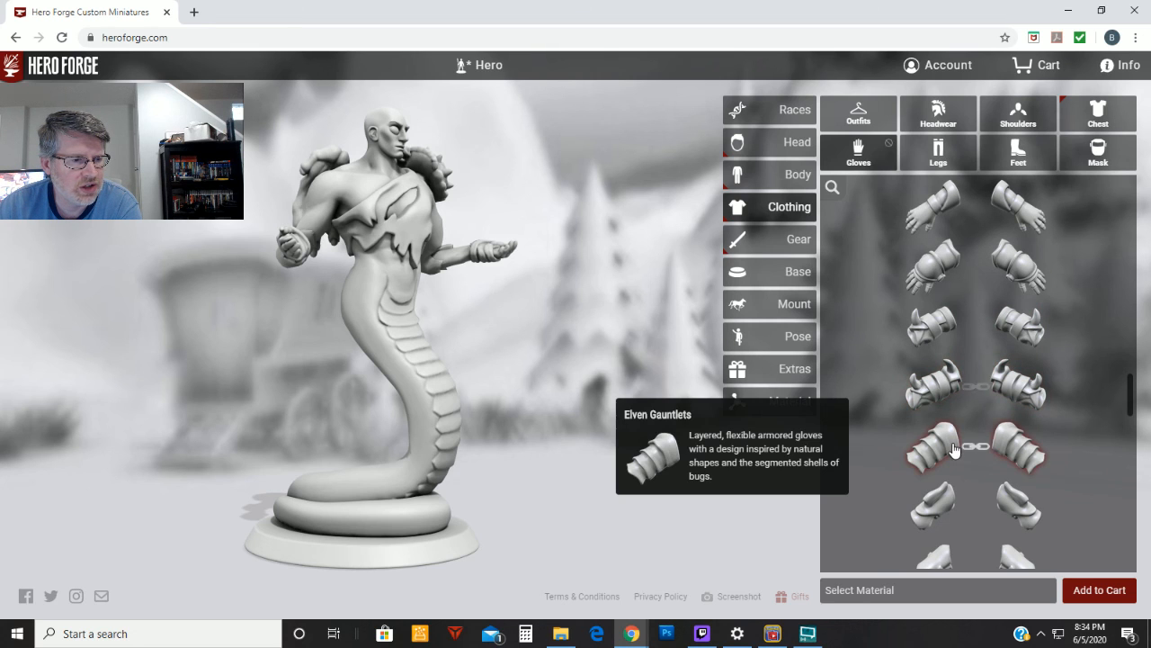
pyautogui.scroll(-3, 964, 446)
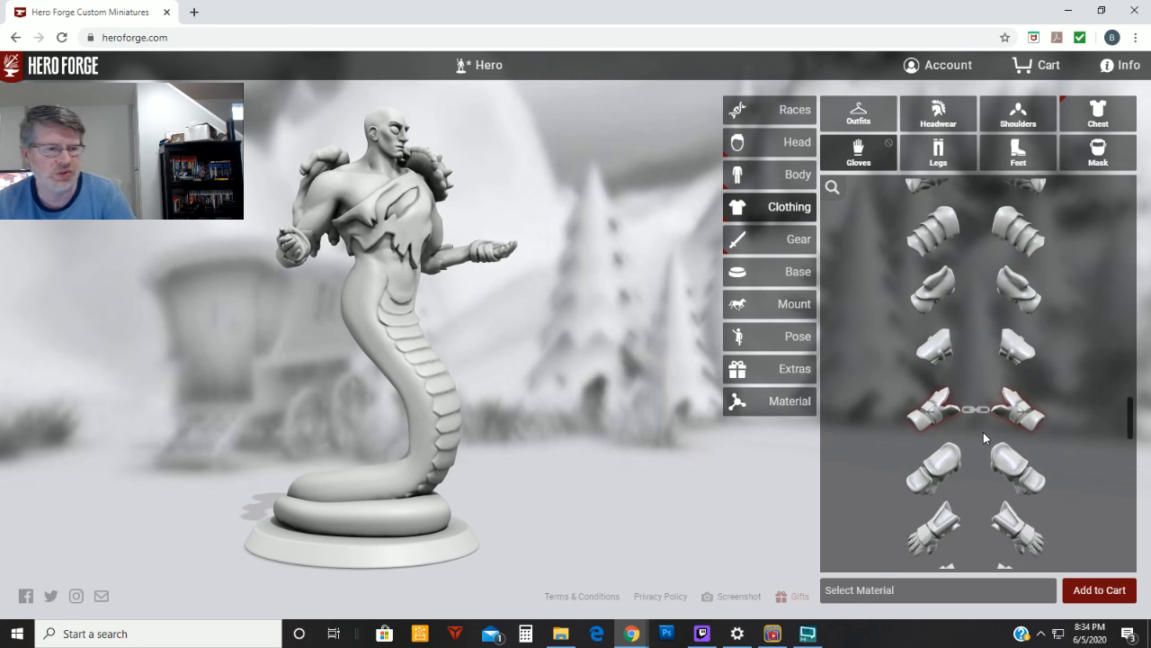
pyautogui.scroll(-3, 983, 432)
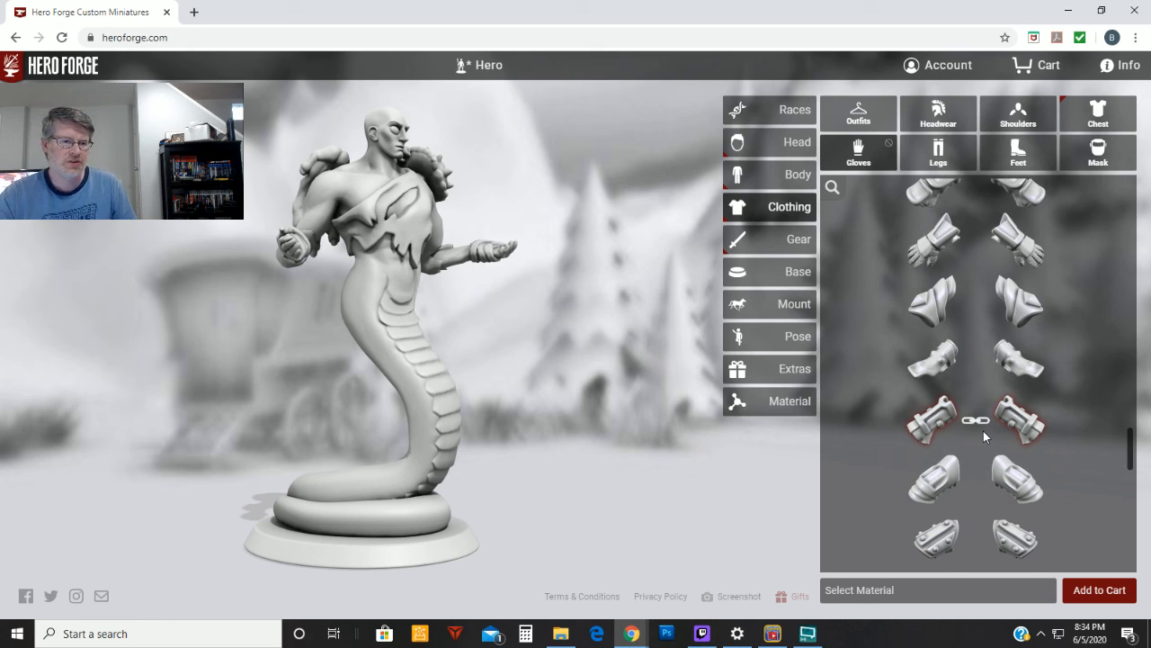
pyautogui.scroll(-2, 984, 431)
pyautogui.scroll(5, 983, 431)
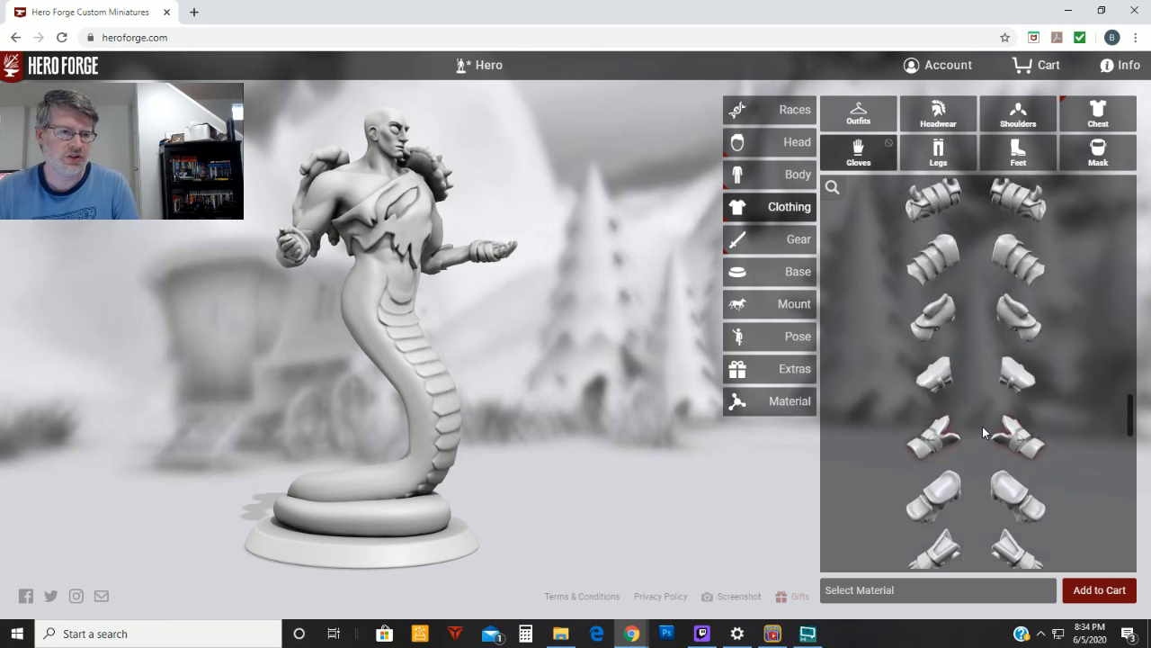
pyautogui.scroll(2, 983, 431)
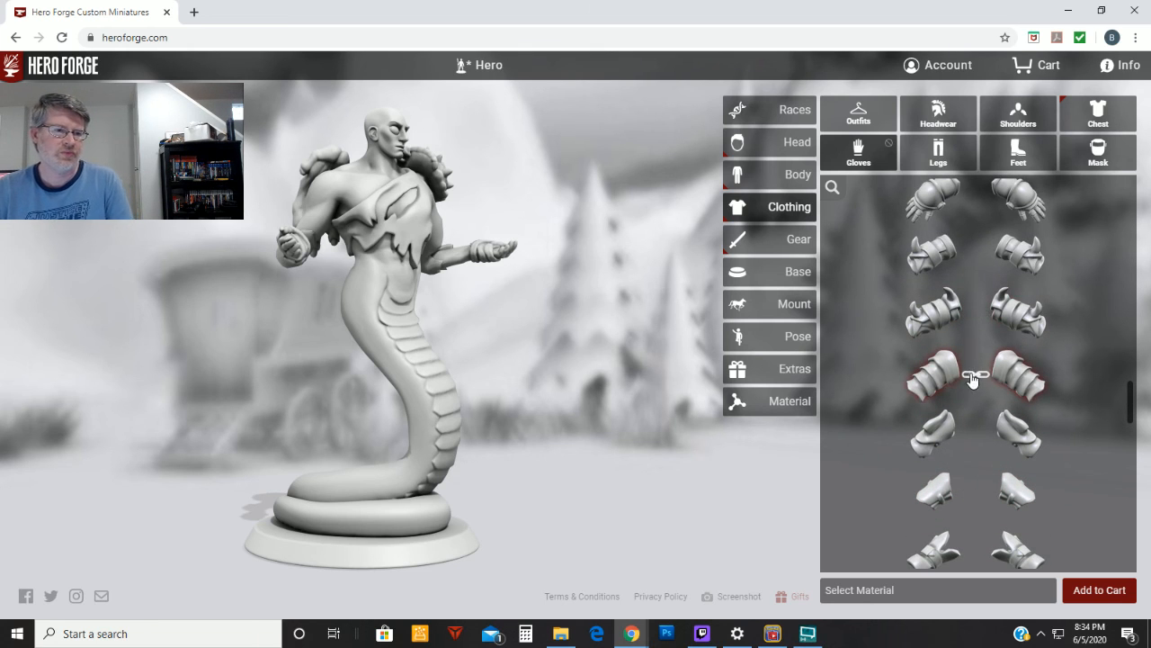
pyautogui.moveTo(594, 398); pyautogui.dragTo(796, 376)
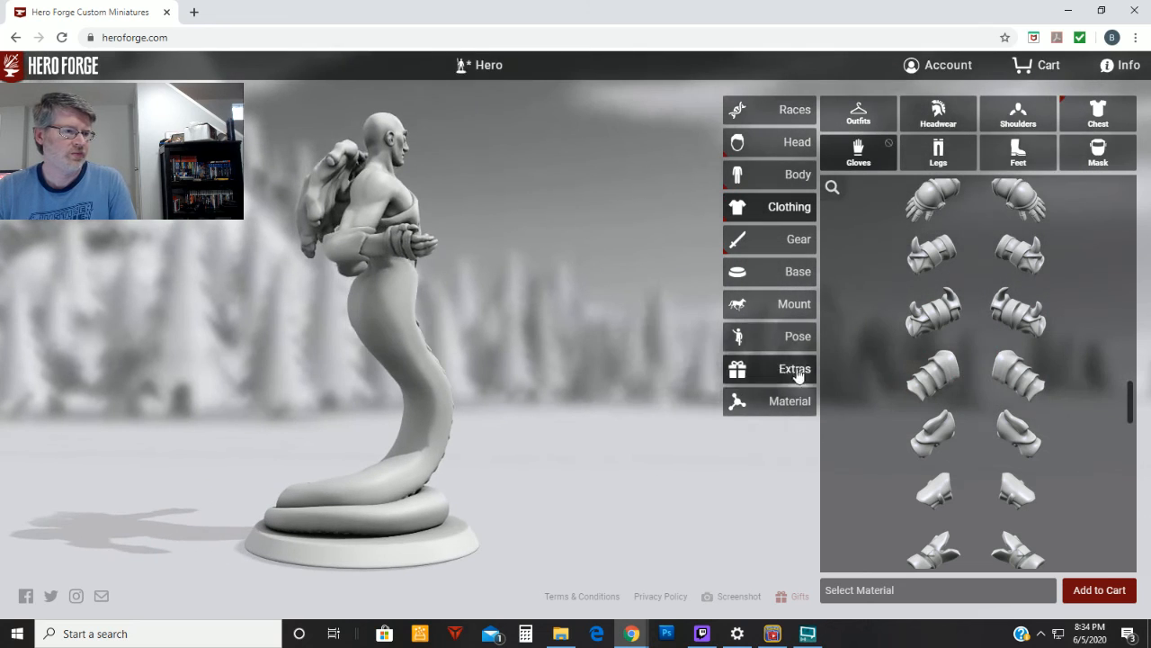
pyautogui.click(951, 382)
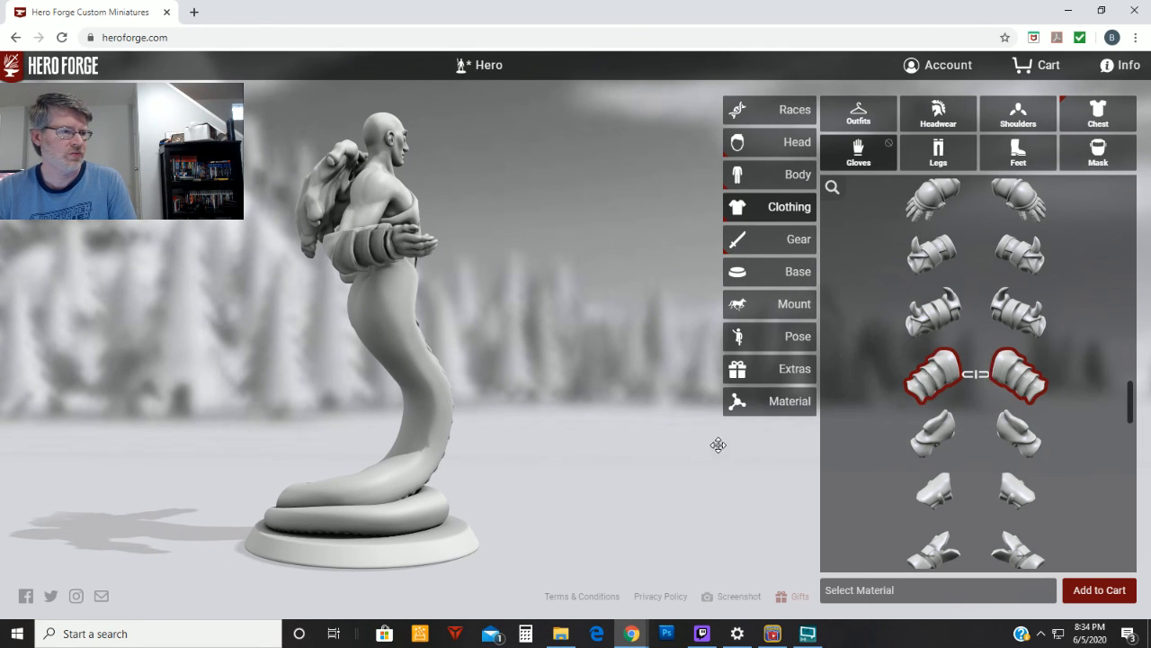
pyautogui.moveTo(718, 444); pyautogui.dragTo(406, 470)
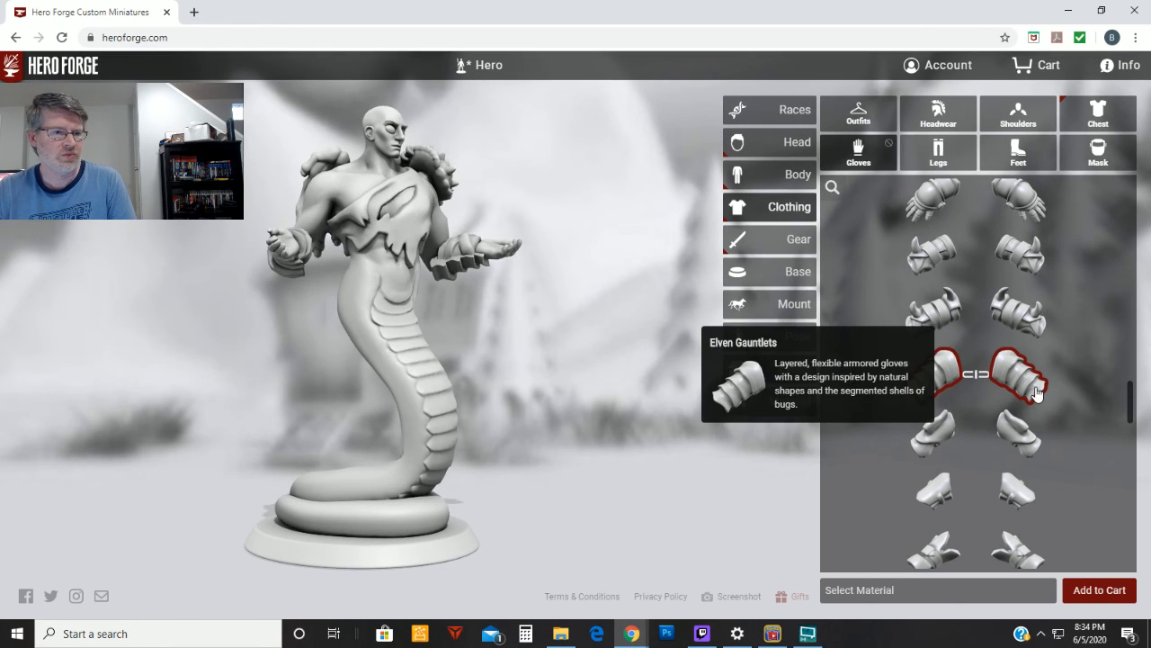
# Replace the gauntlet on the figure's left forearm with the horned, banded gauntlet.
pyautogui.click(1018, 311)
pyautogui.moveTo(642, 462); pyautogui.dragTo(496, 415)
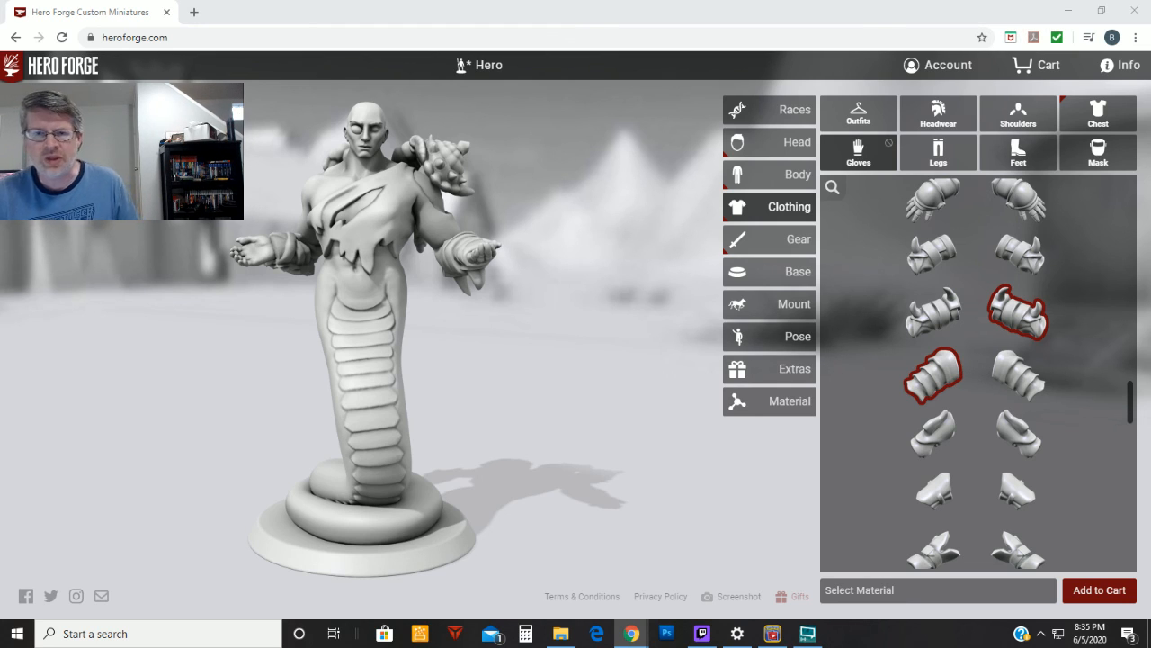
pyautogui.moveTo(678, 283); pyautogui.dragTo(506, 306)
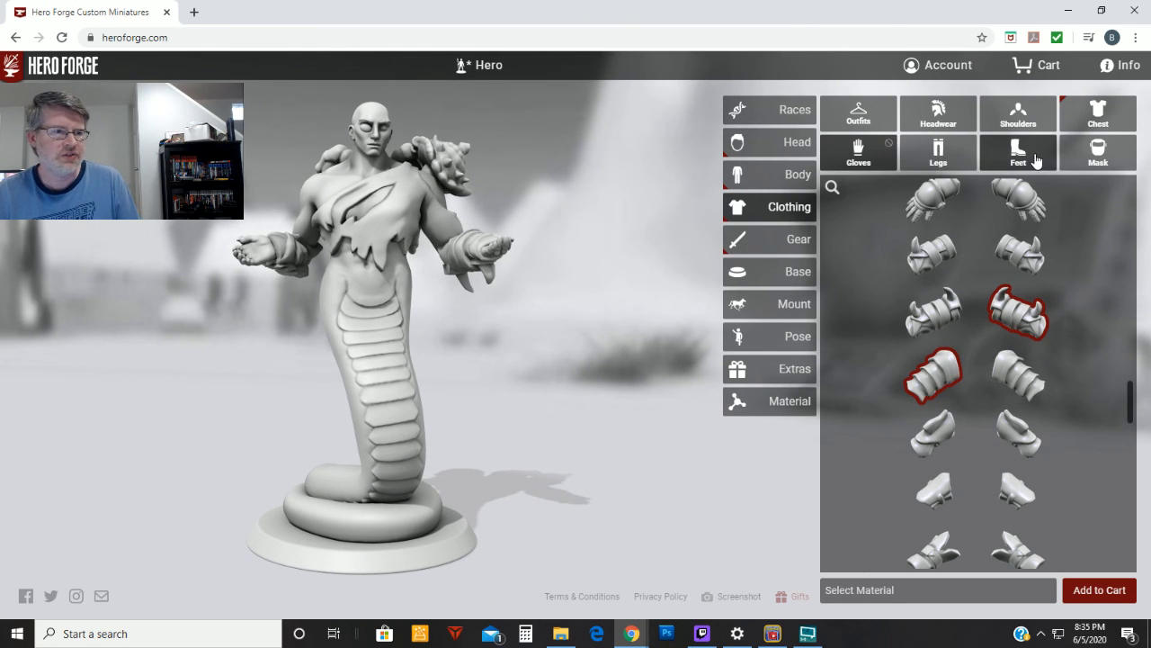
# Compare the Decorative Eyepatch with the plain eyepatch on a single slanted strap, and fit the plain one on the figure.
pyautogui.click(1090, 155)
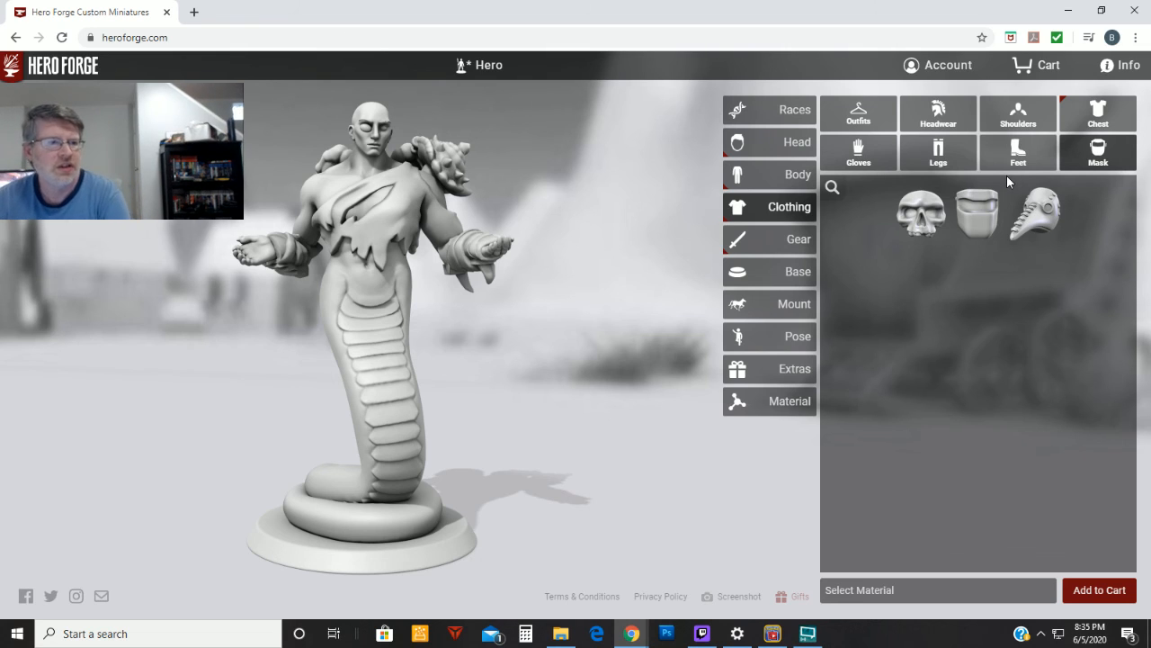
pyautogui.click(800, 239)
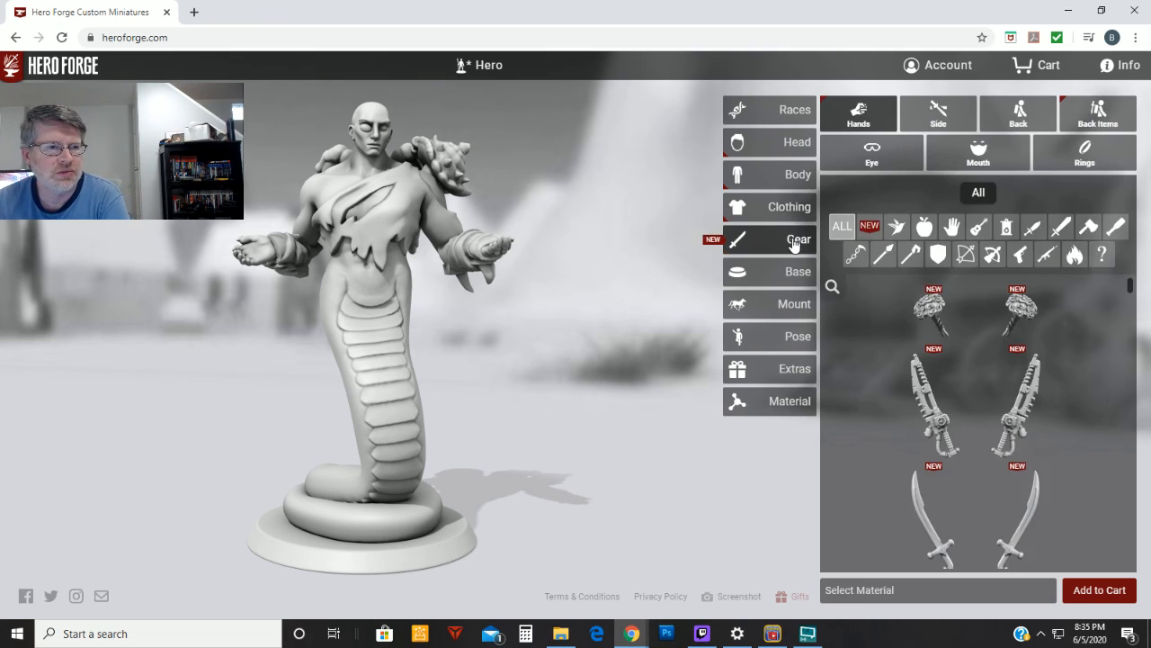
pyautogui.click(911, 151)
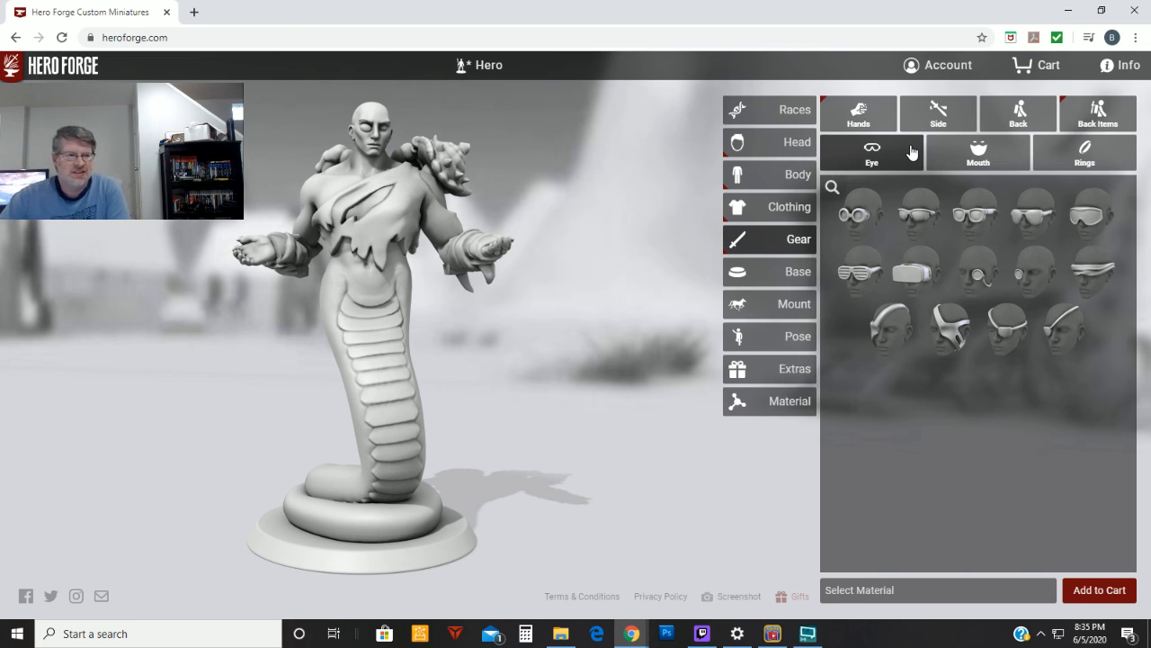
pyautogui.moveTo(951, 317)
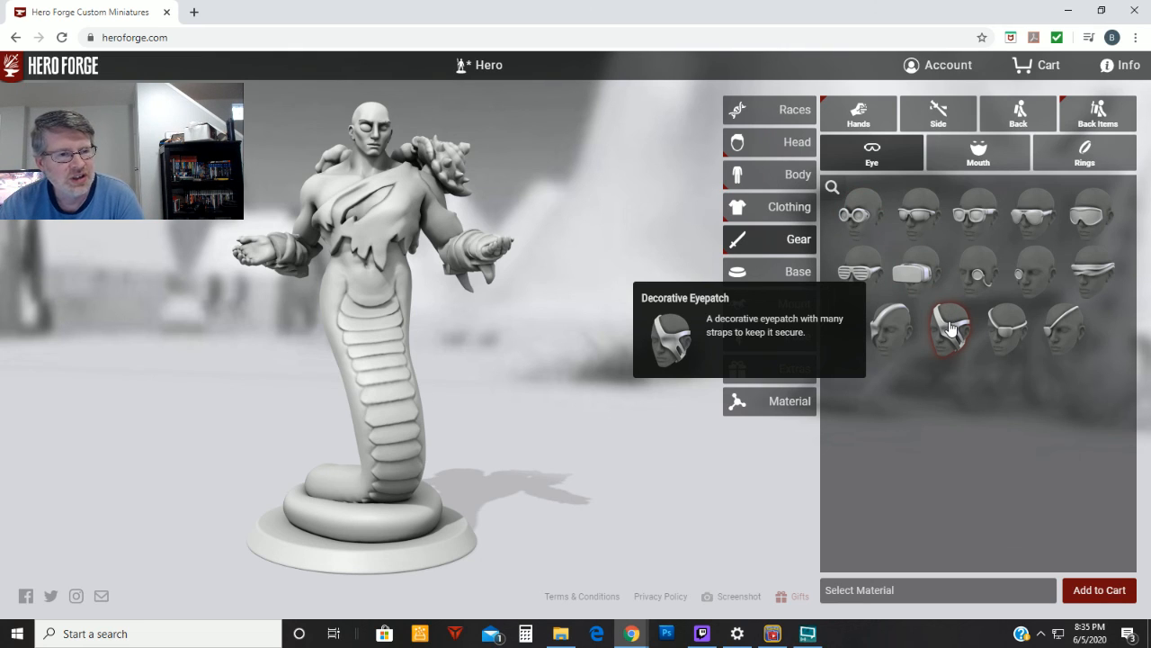
pyautogui.click(941, 338)
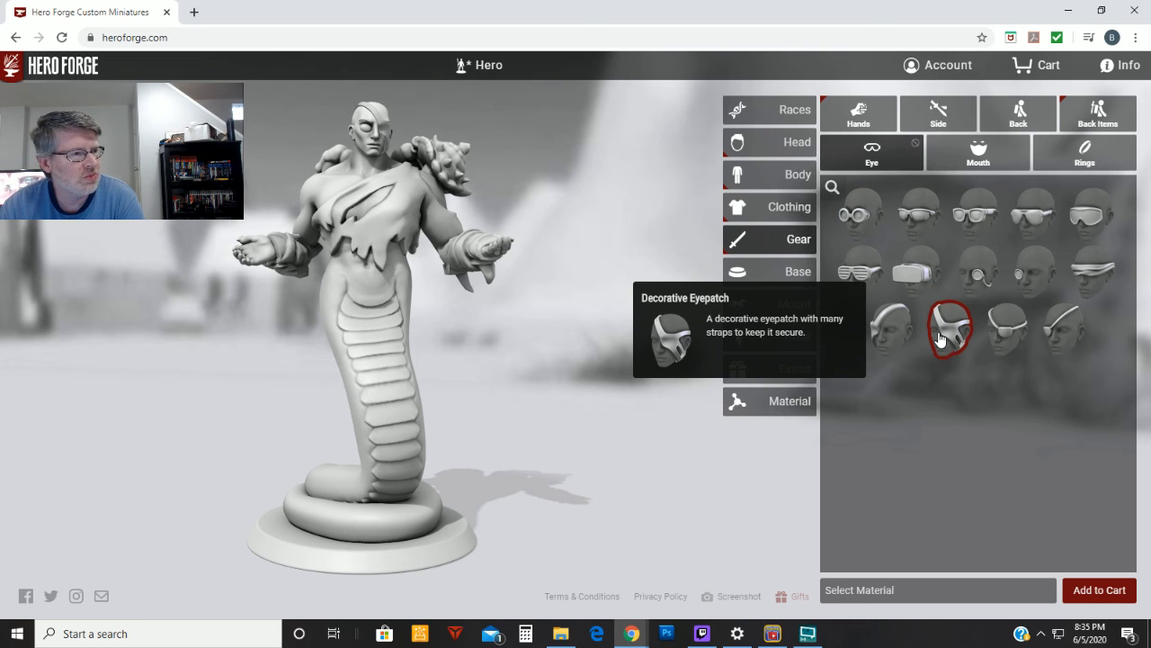
pyautogui.moveTo(529, 296)
pyautogui.mouseDown()
pyautogui.moveTo(468, 305)
pyautogui.moveTo(519, 296)
pyautogui.mouseUp()
pyautogui.moveTo(993, 353)
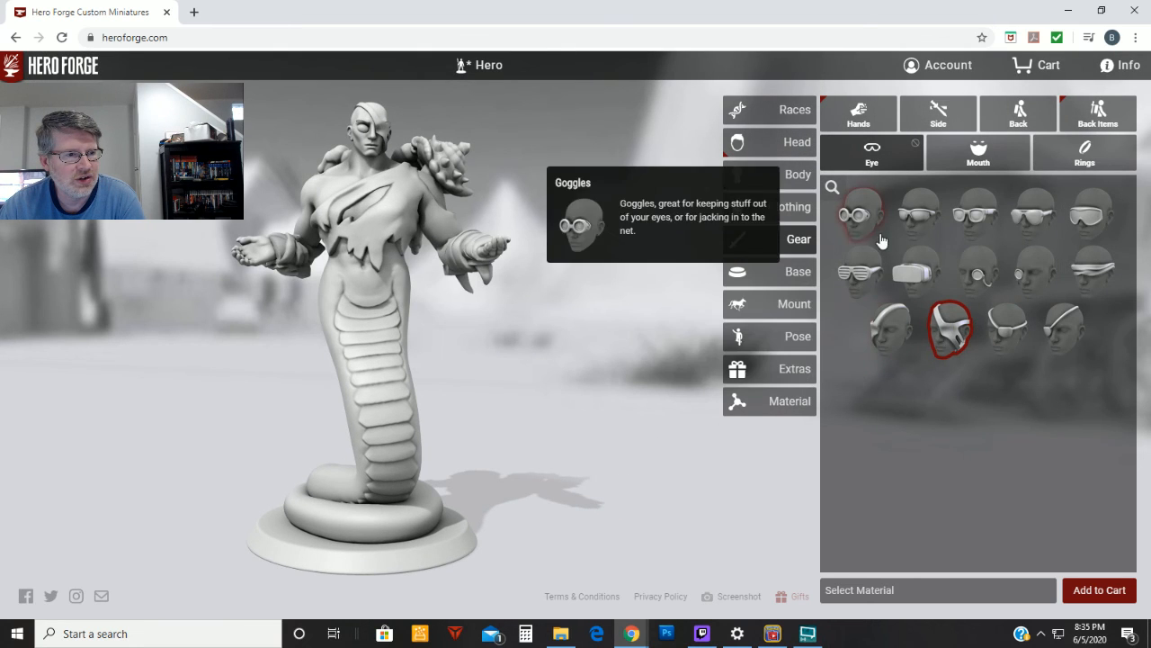
pyautogui.rightClick(949, 332)
pyautogui.press('Escape')
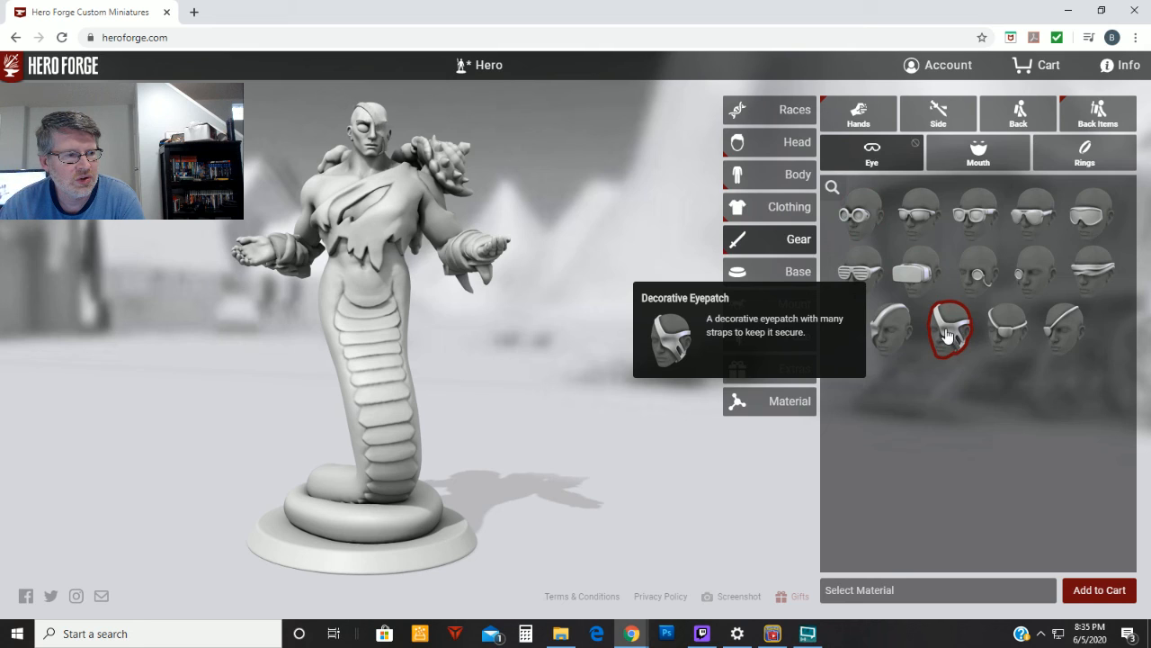
pyautogui.moveTo(1058, 331)
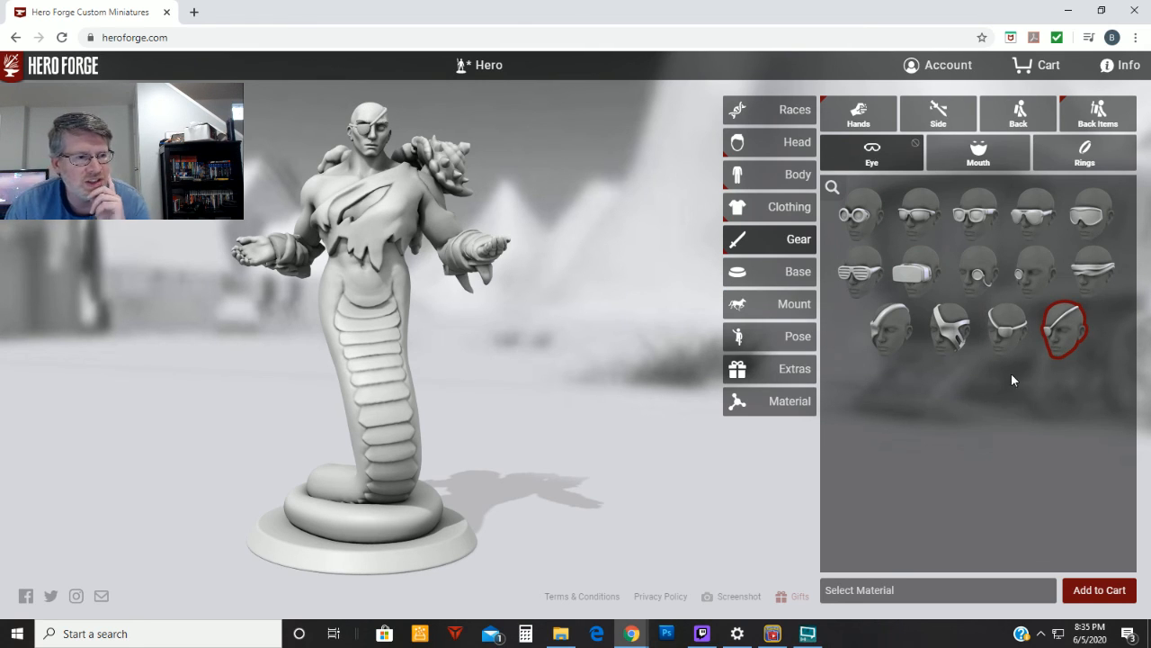
# Replace the plain eyepatch with the wide one with branching straps, and check it on the figure from the side and front.
pyautogui.click(947, 331)
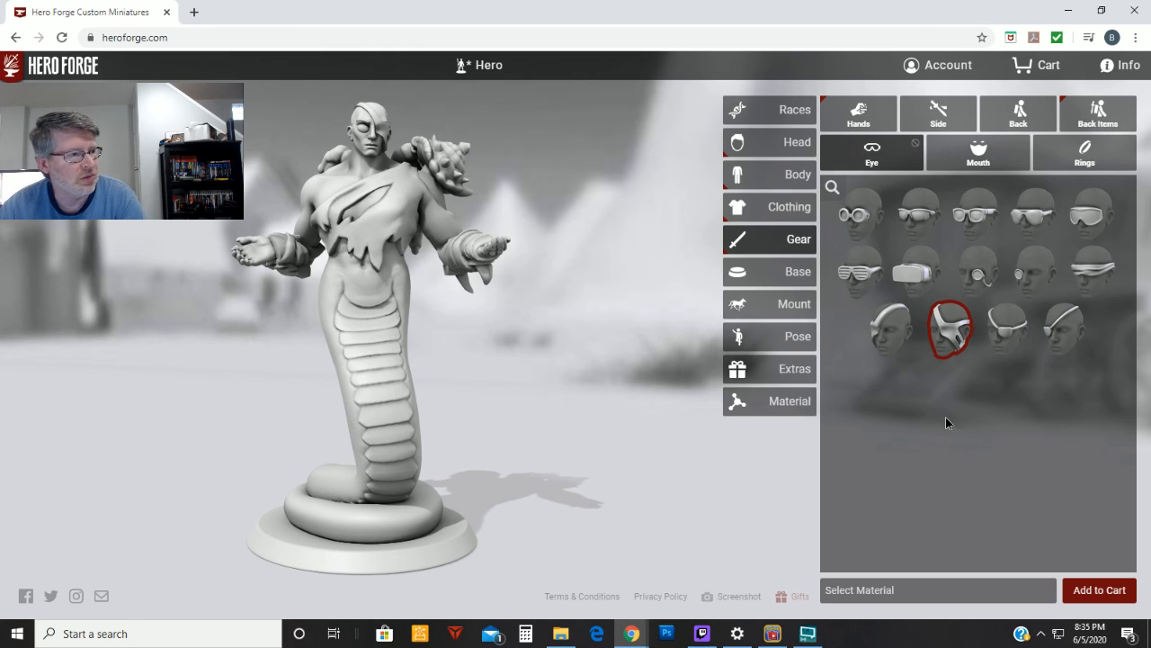
pyautogui.moveTo(684, 442); pyautogui.dragTo(459, 244)
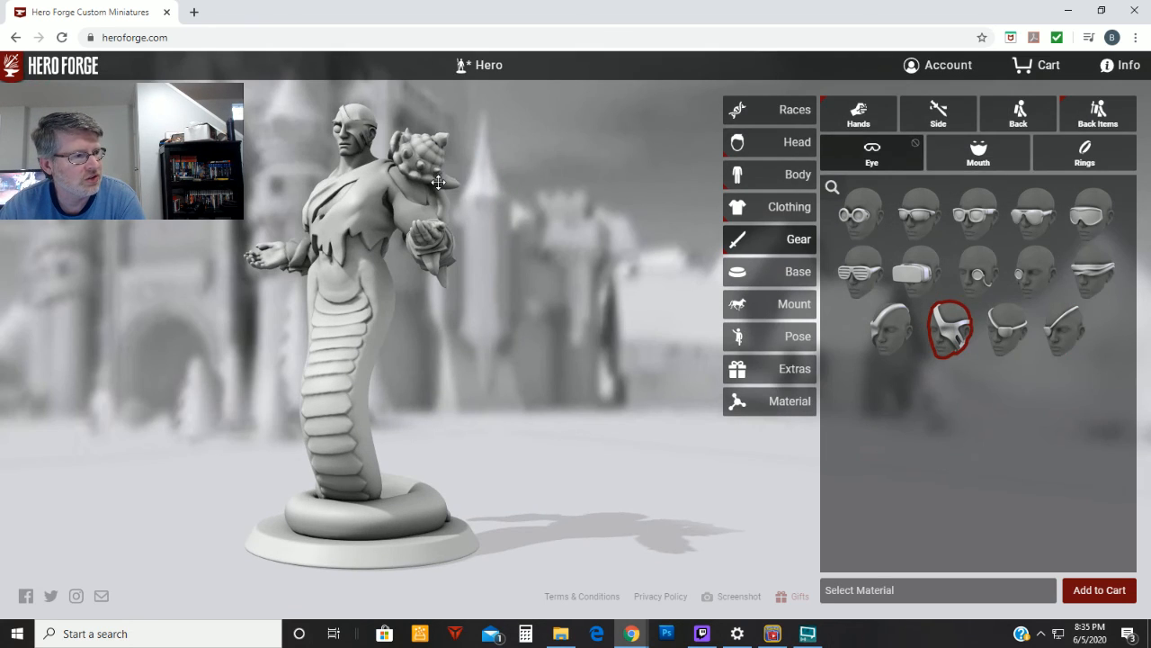
pyautogui.moveTo(555, 346); pyautogui.dragTo(611, 334)
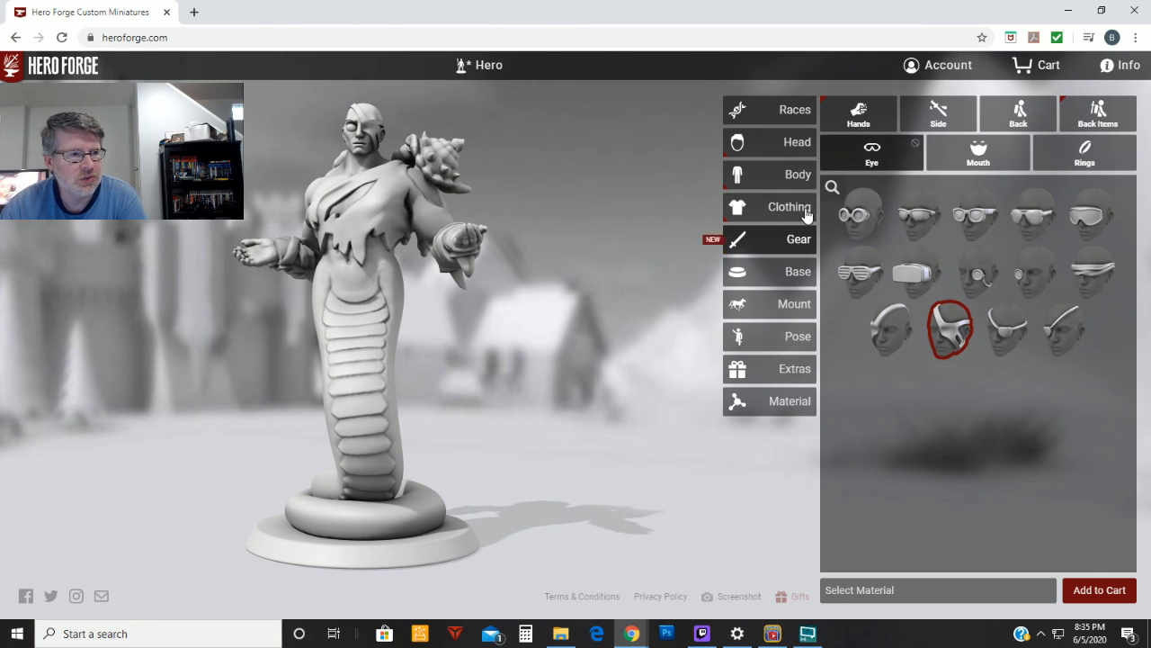
# Give the figure plain round eyes, try the oval eye on its left side, and fit the ringed eye there instead.
pyautogui.click(791, 142)
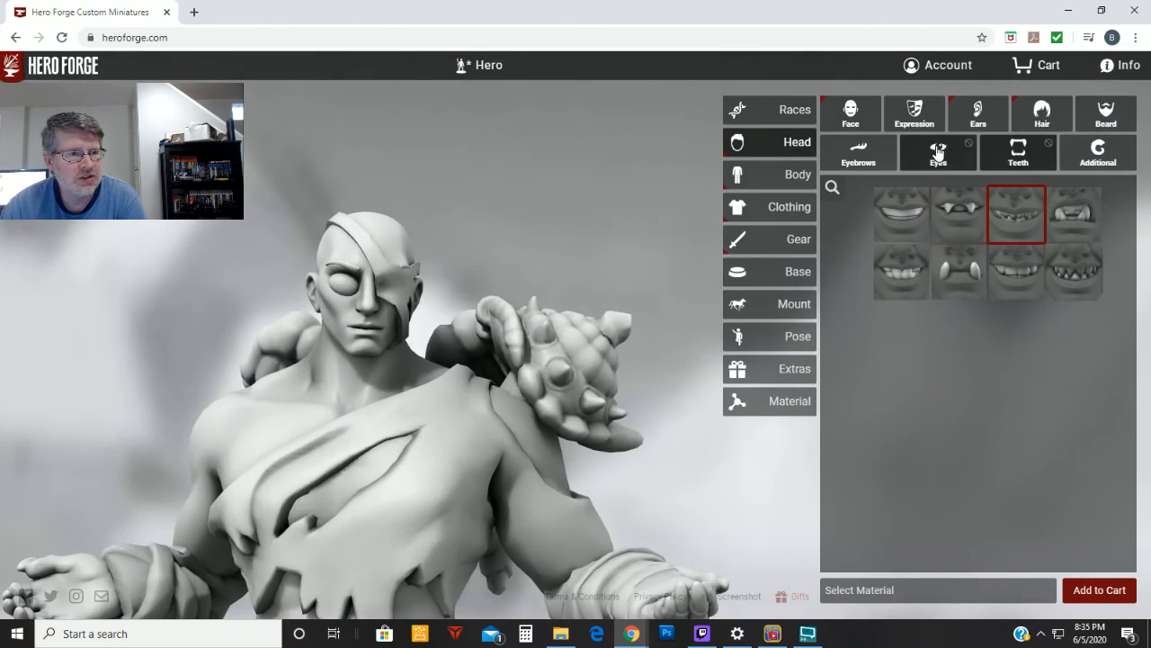
pyautogui.click(938, 153)
pyautogui.click(940, 219)
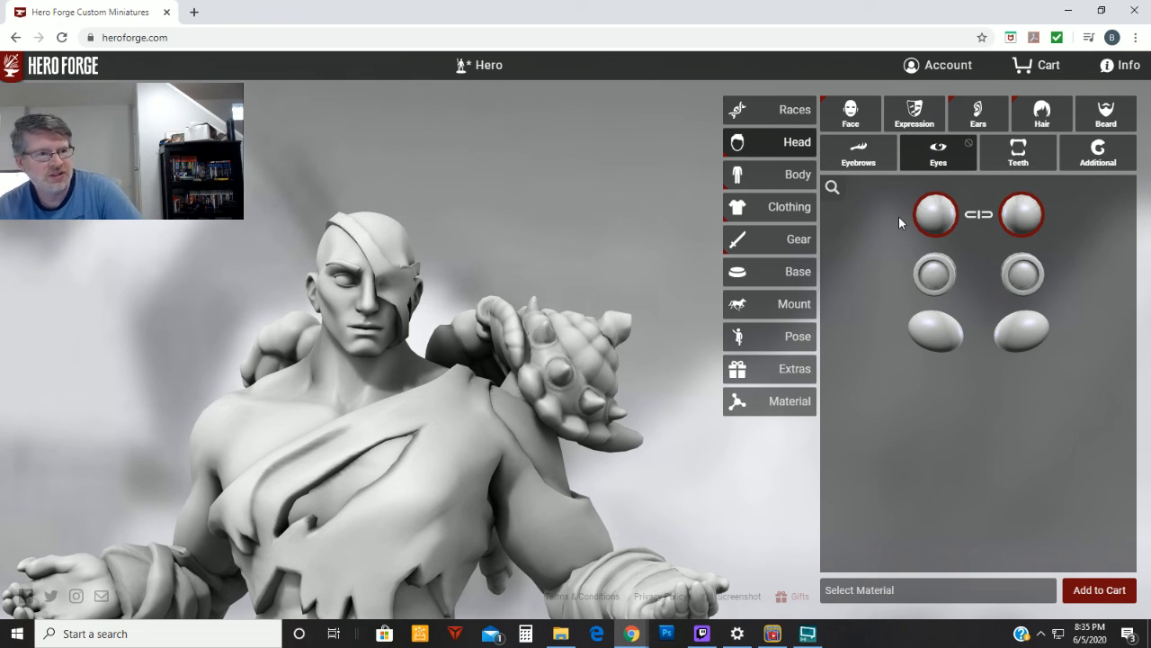
pyautogui.click(1021, 333)
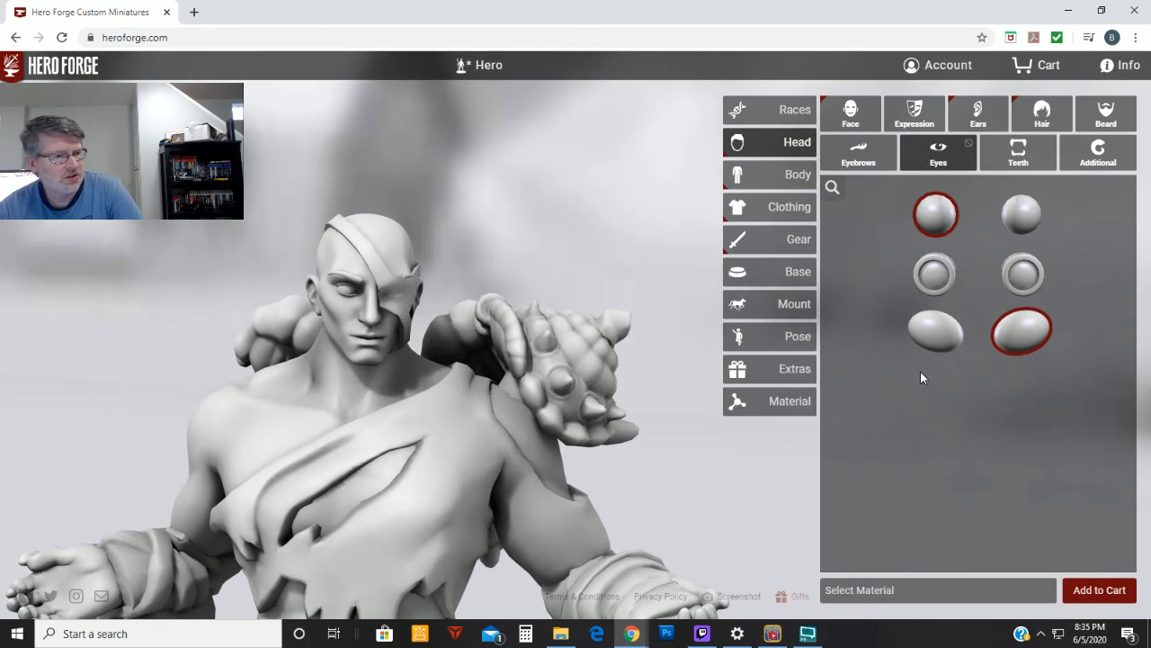
pyautogui.moveTo(463, 328); pyautogui.dragTo(495, 283)
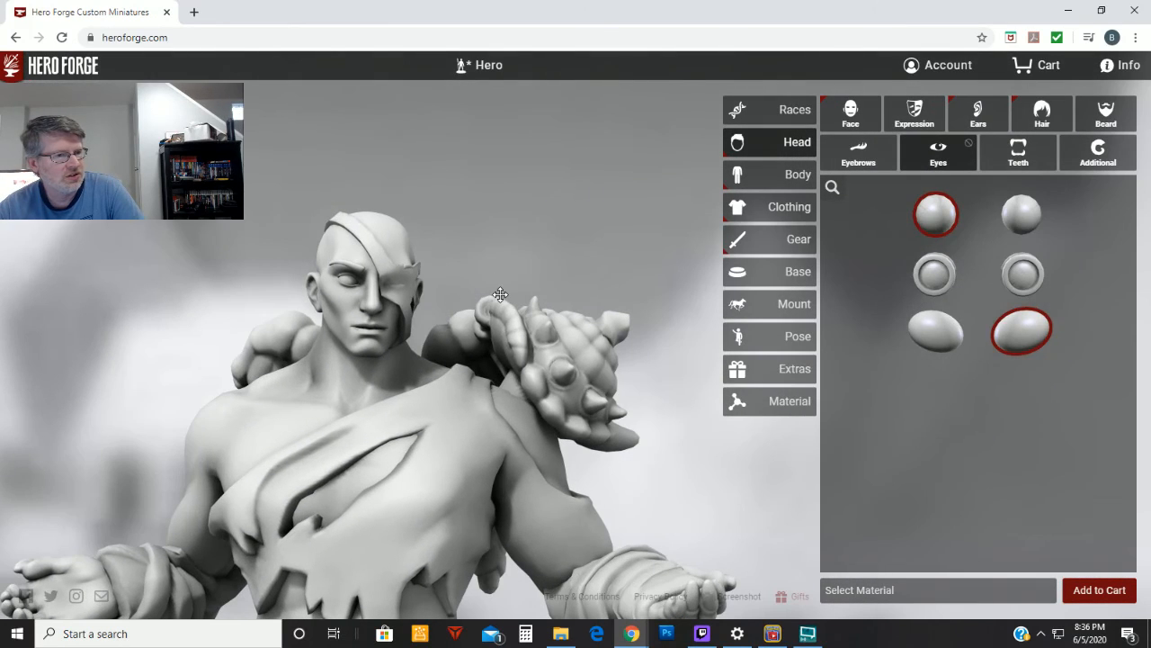
pyautogui.click(1023, 274)
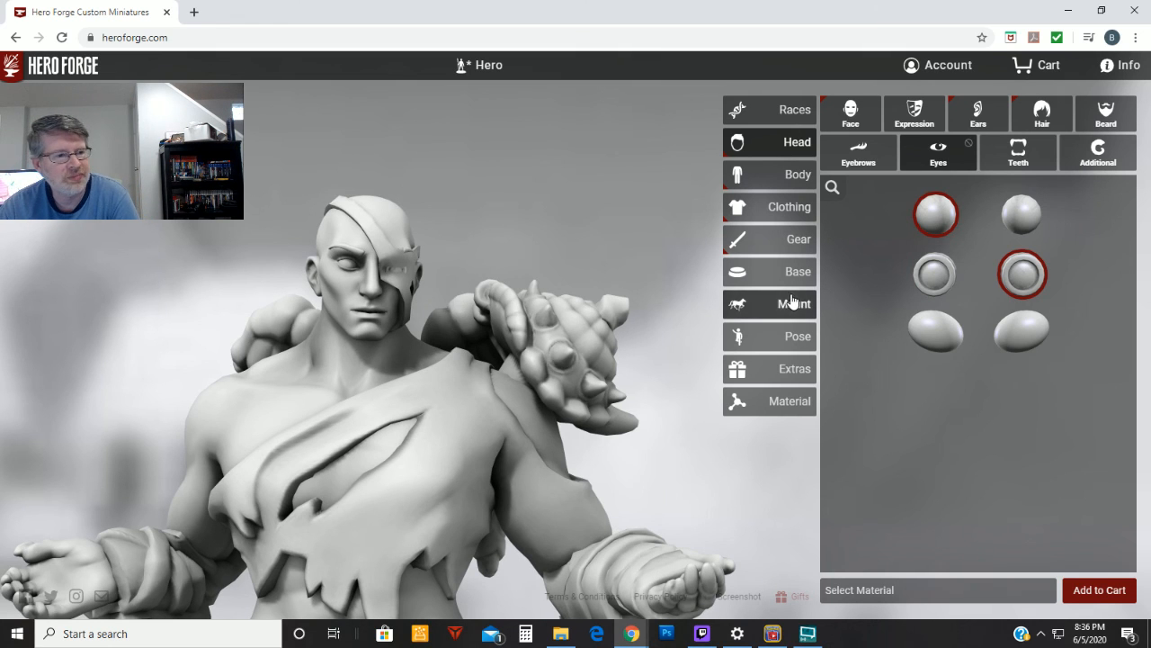
pyautogui.click(780, 251)
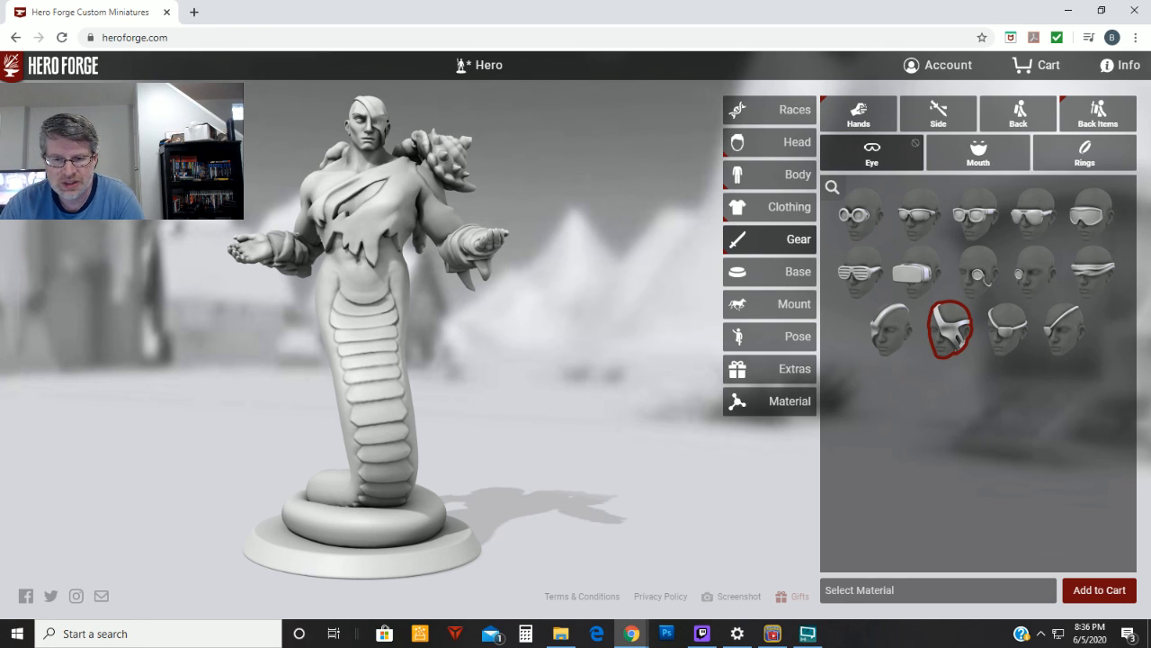
# Switch to the Yahoo image results for golobulus, look through the reference pictures for his weapons and details, and return to Hero Forge.
pyautogui.hotkey('alt', 'Tab')
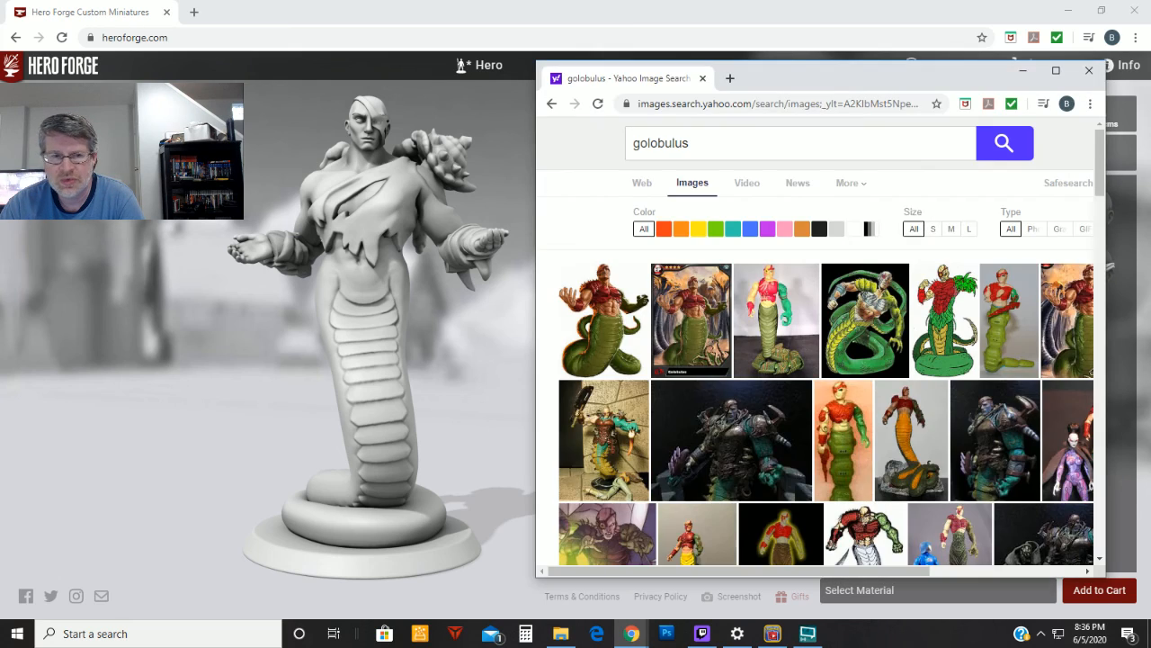
pyautogui.click(1056, 70)
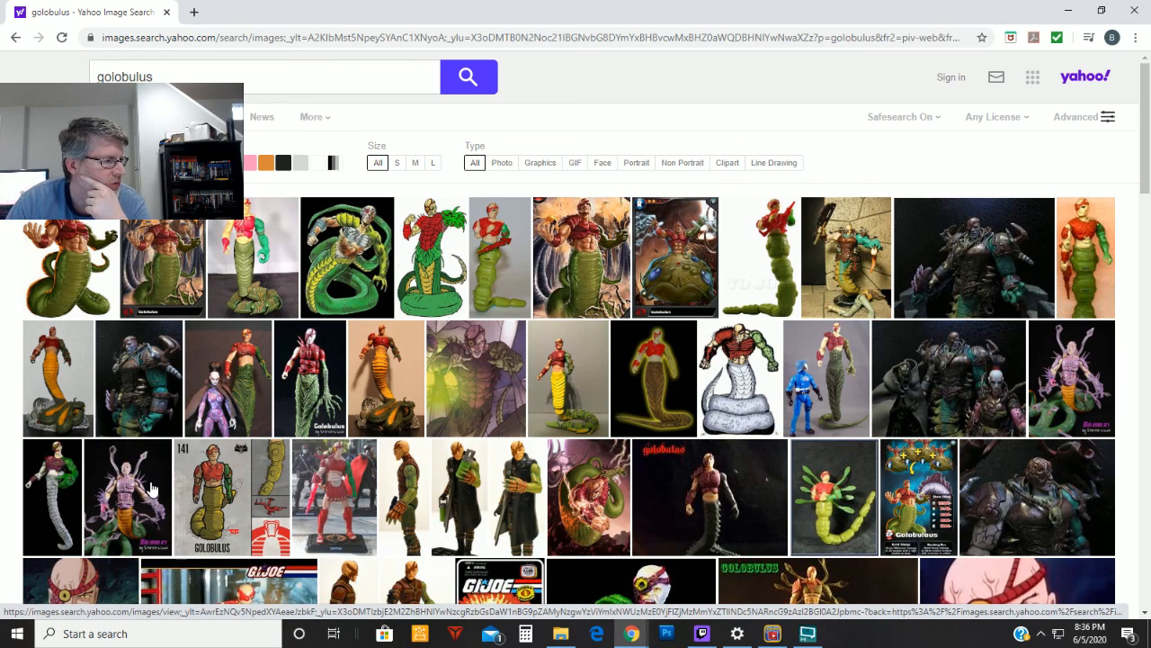
pyautogui.scroll(-3, 151, 488)
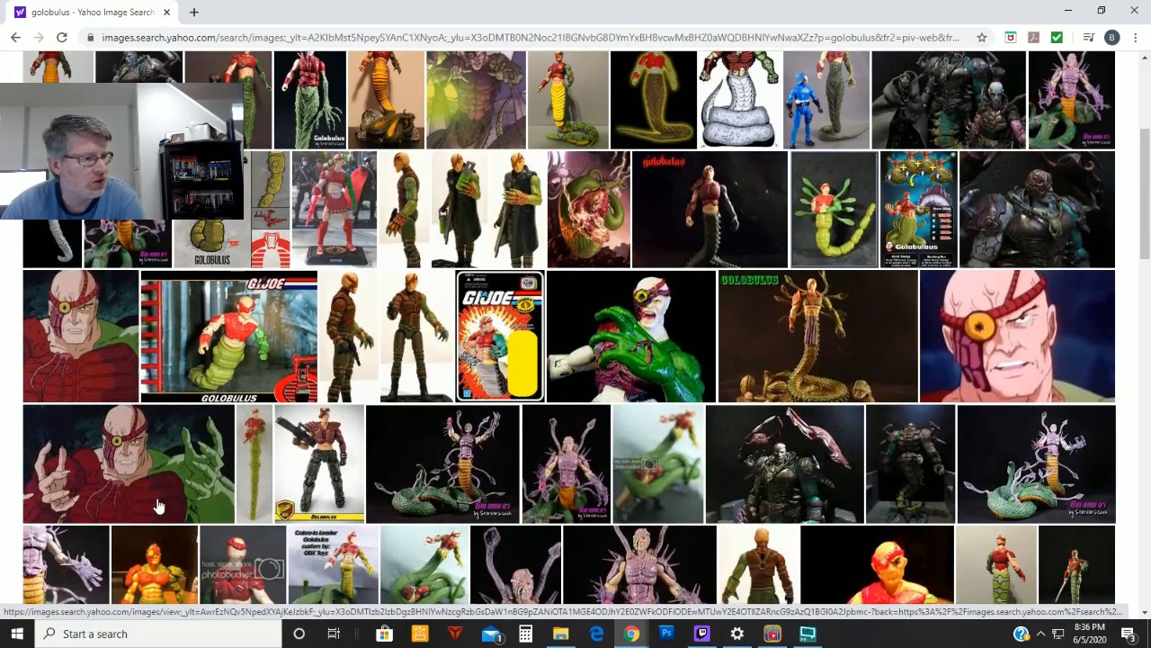
pyautogui.scroll(-3, 157, 506)
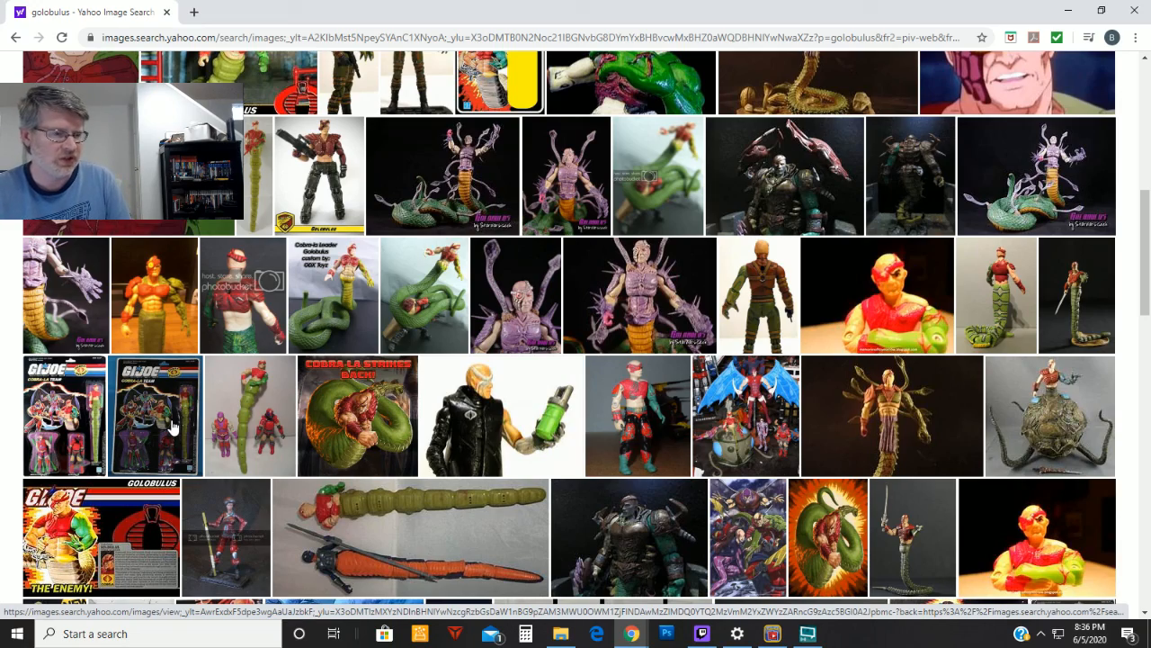
pyautogui.scroll(-2, 174, 425)
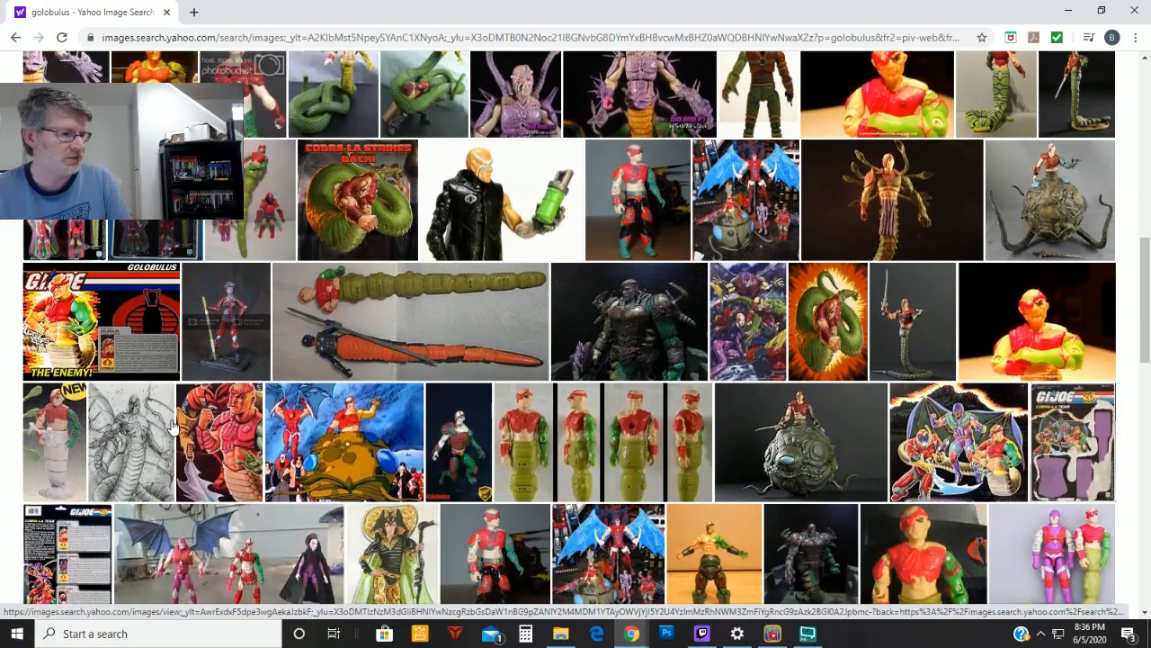
pyautogui.scroll(-1, 174, 425)
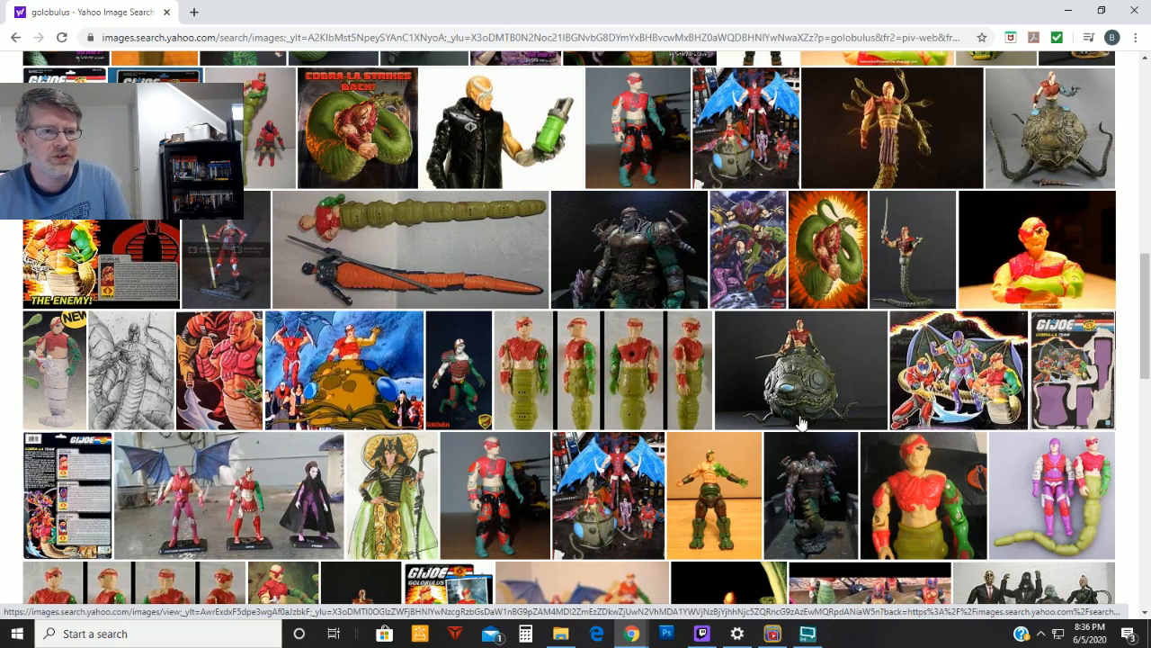
pyautogui.scroll(-4, 742, 423)
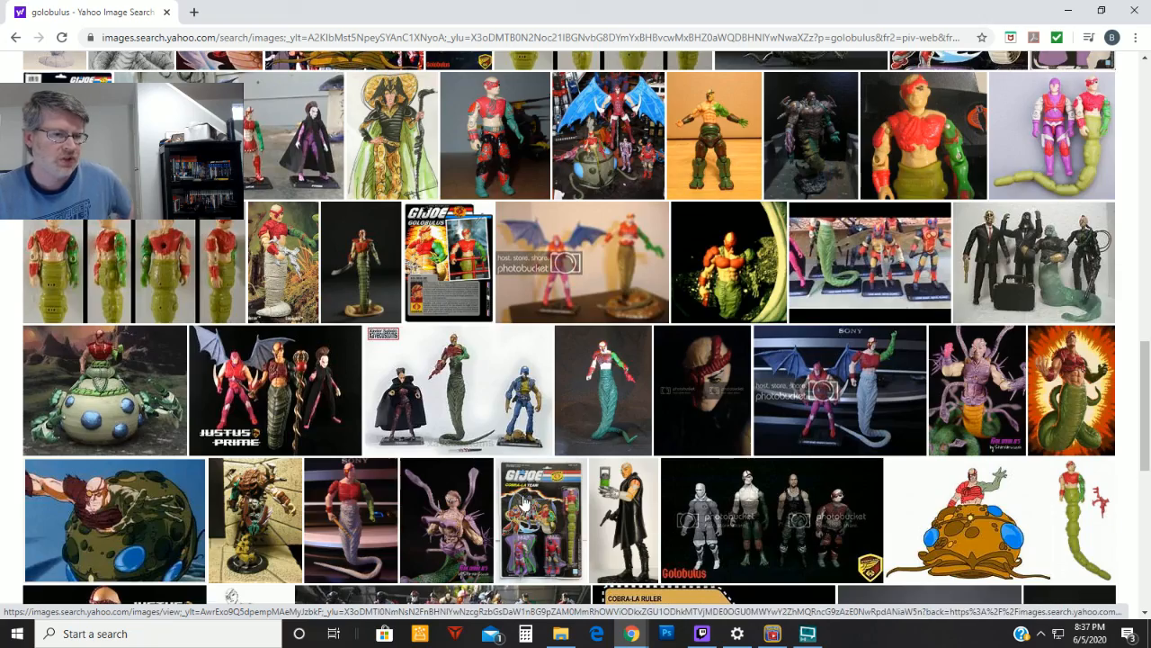
pyautogui.scroll(-5, 1065, 521)
pyautogui.click(1069, 11)
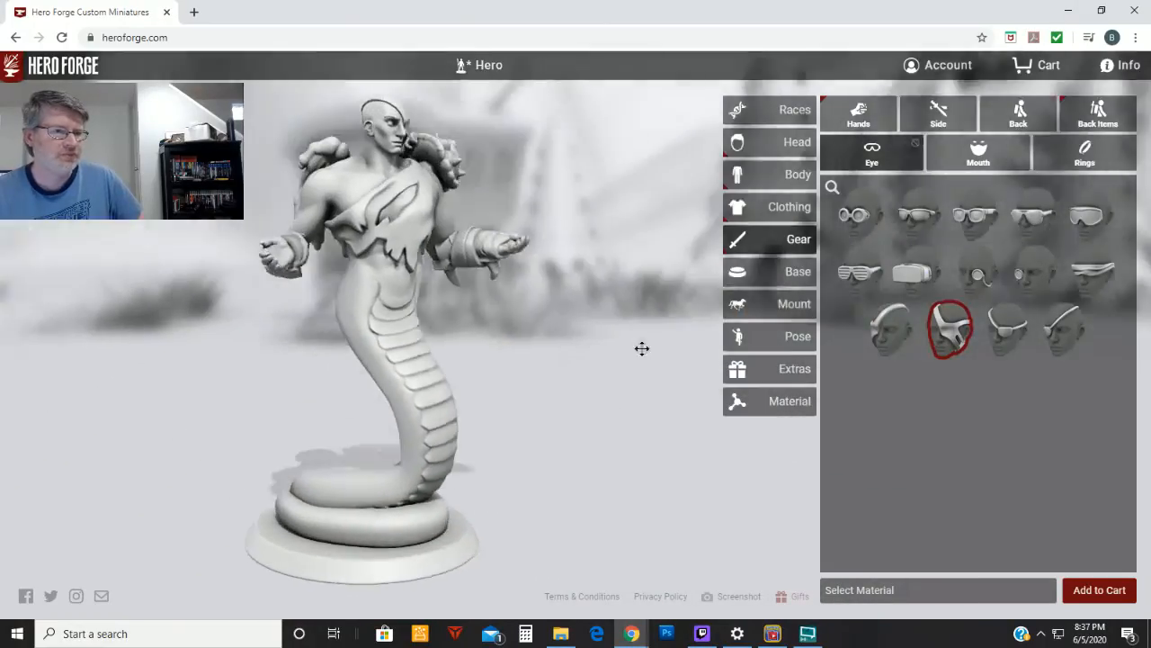
# Look through the Long Guns among the hand gear and put the futuristic Assault Rifle in the figure's left hand.
pyautogui.moveTo(641, 348); pyautogui.dragTo(596, 333)
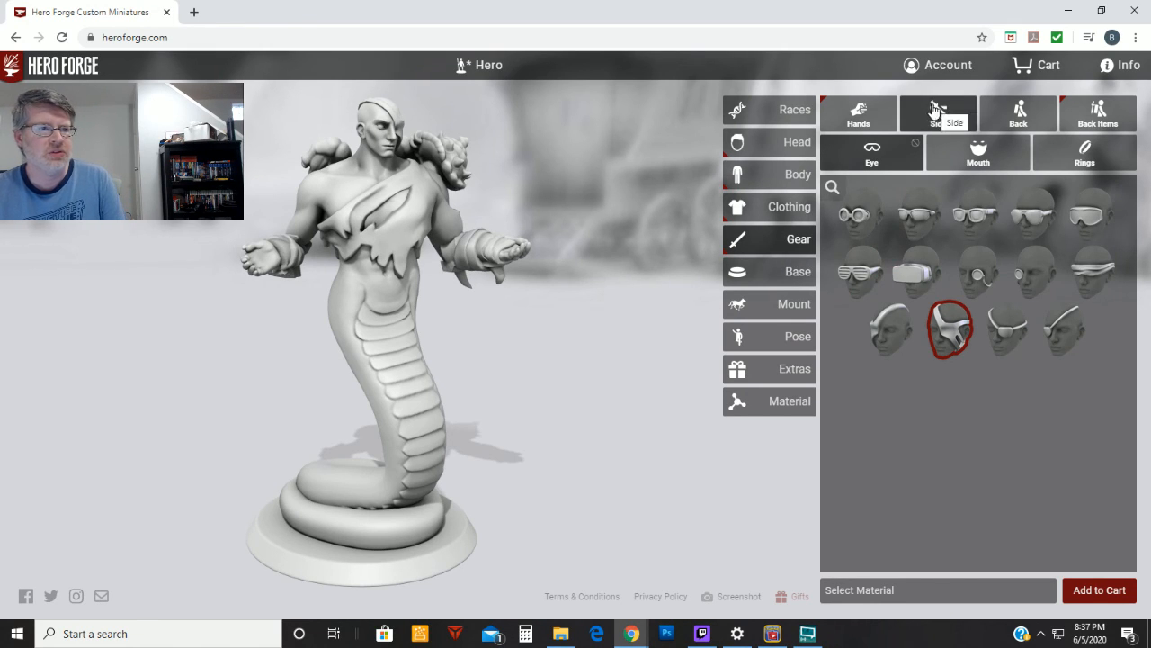
pyautogui.click(858, 113)
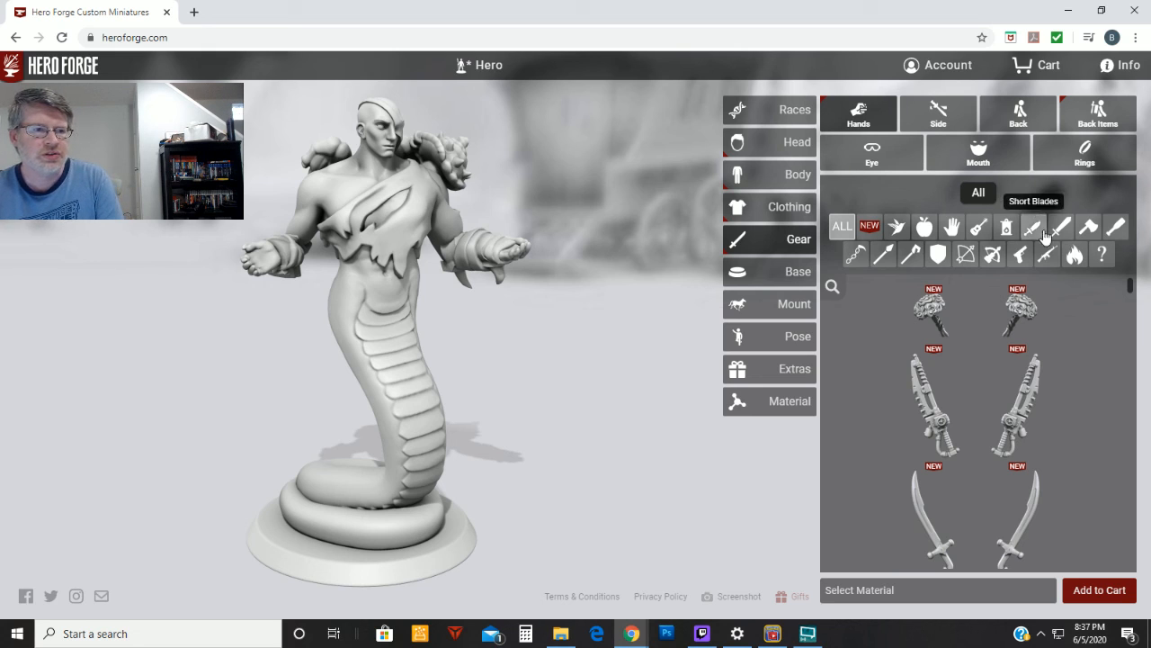
pyautogui.click(1046, 258)
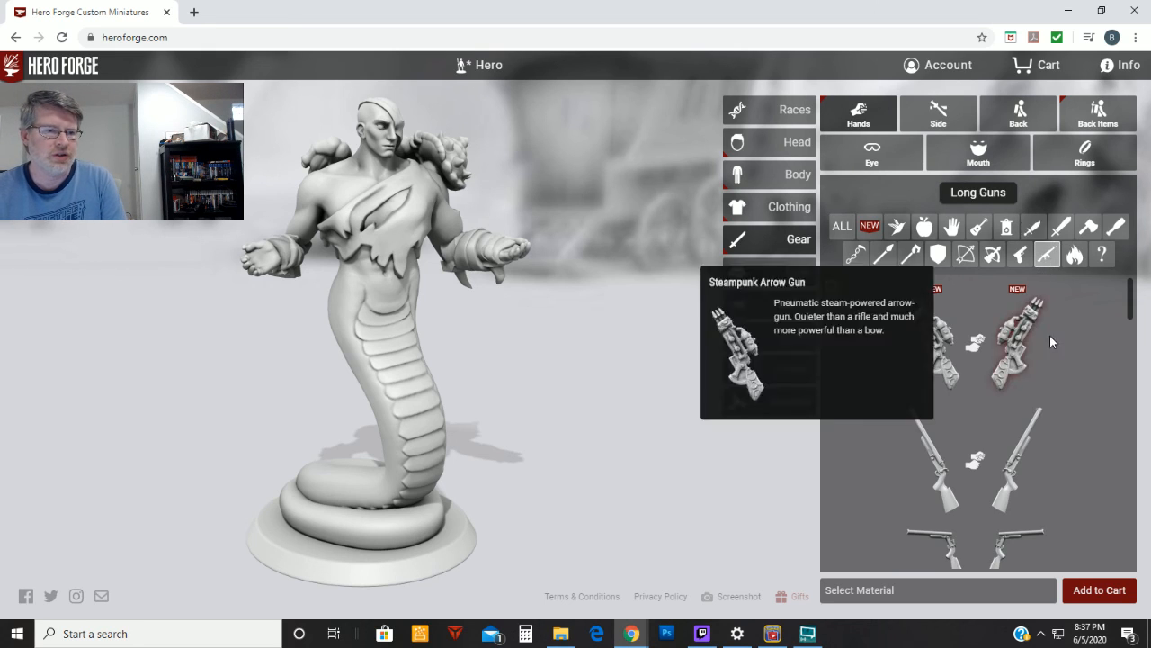
pyautogui.scroll(-1, 1071, 343)
pyautogui.moveTo(1007, 311)
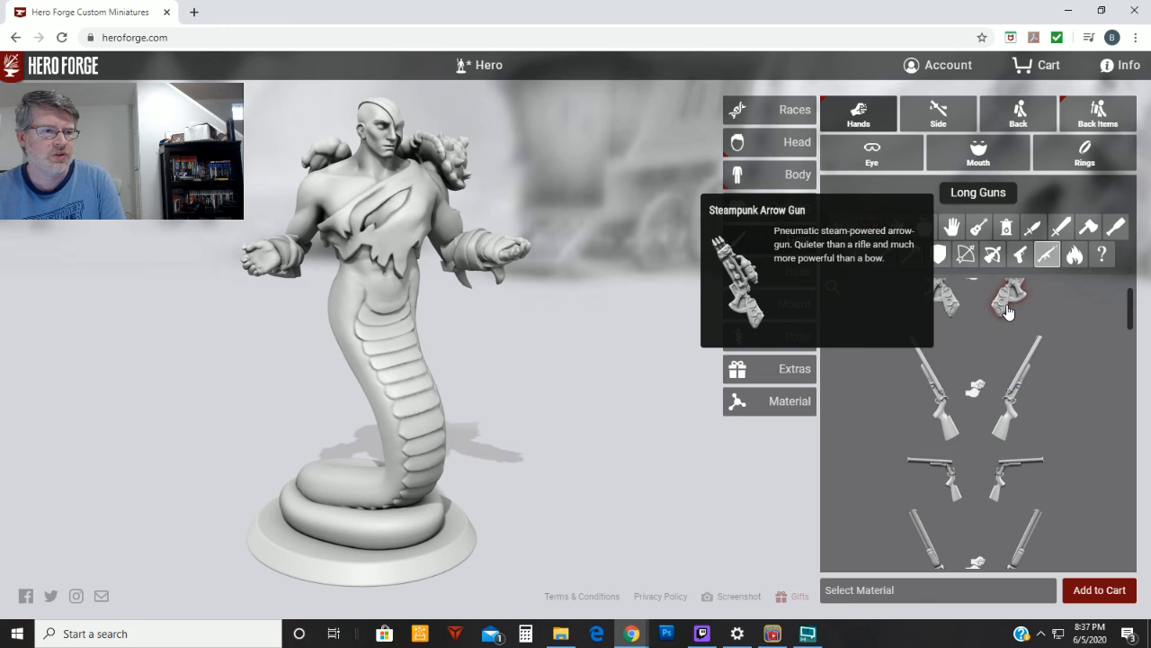
pyautogui.scroll(-3, 1007, 310)
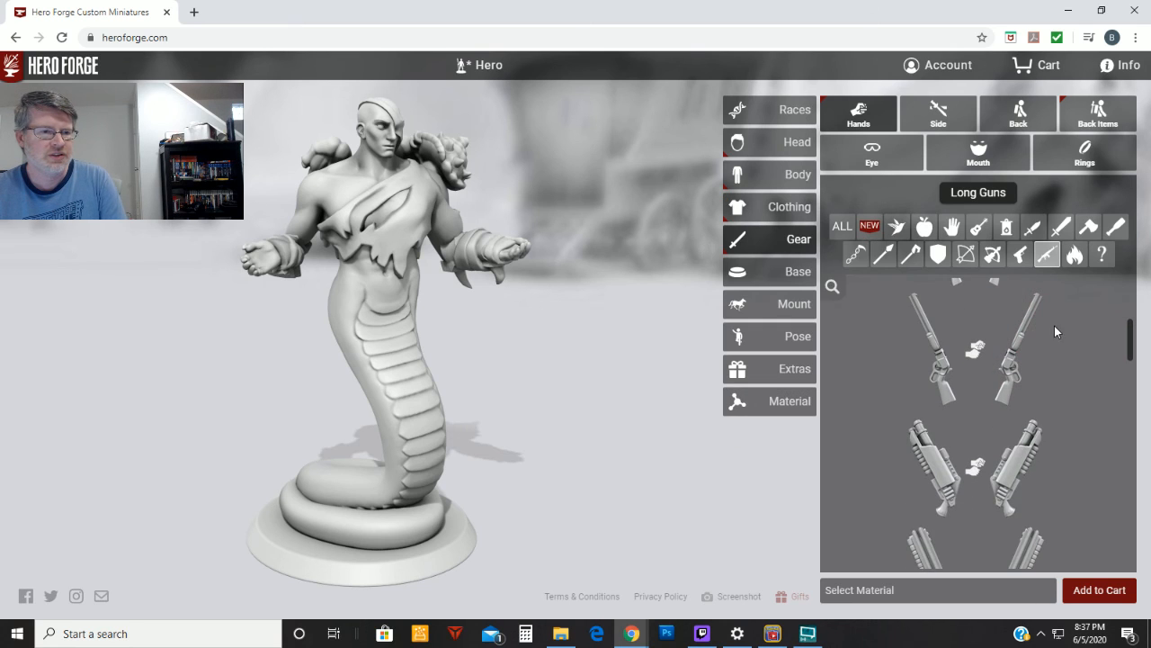
pyautogui.scroll(-5, 1077, 327)
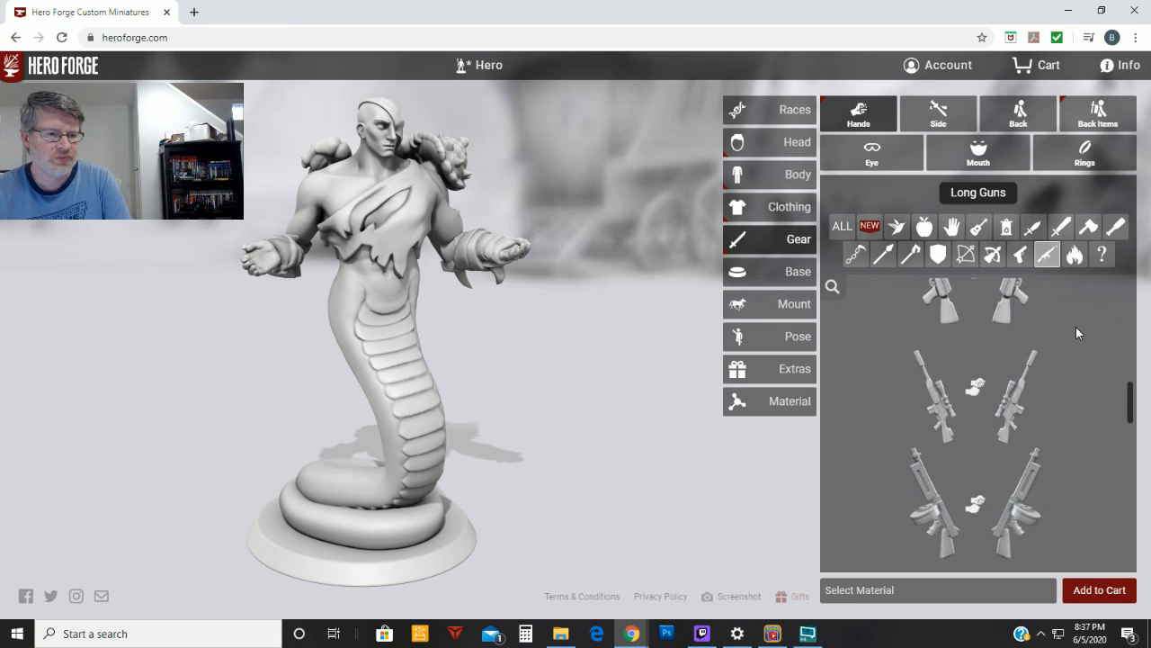
pyautogui.scroll(-3, 1075, 326)
pyautogui.moveTo(1026, 385)
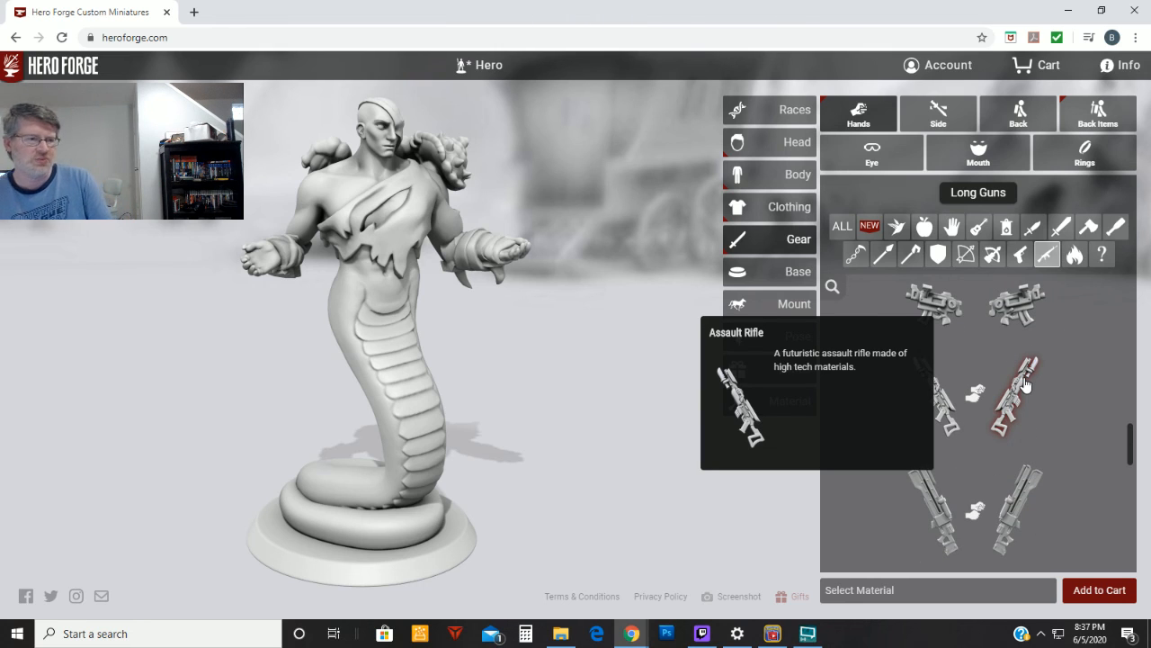
pyautogui.scroll(-5, 1067, 382)
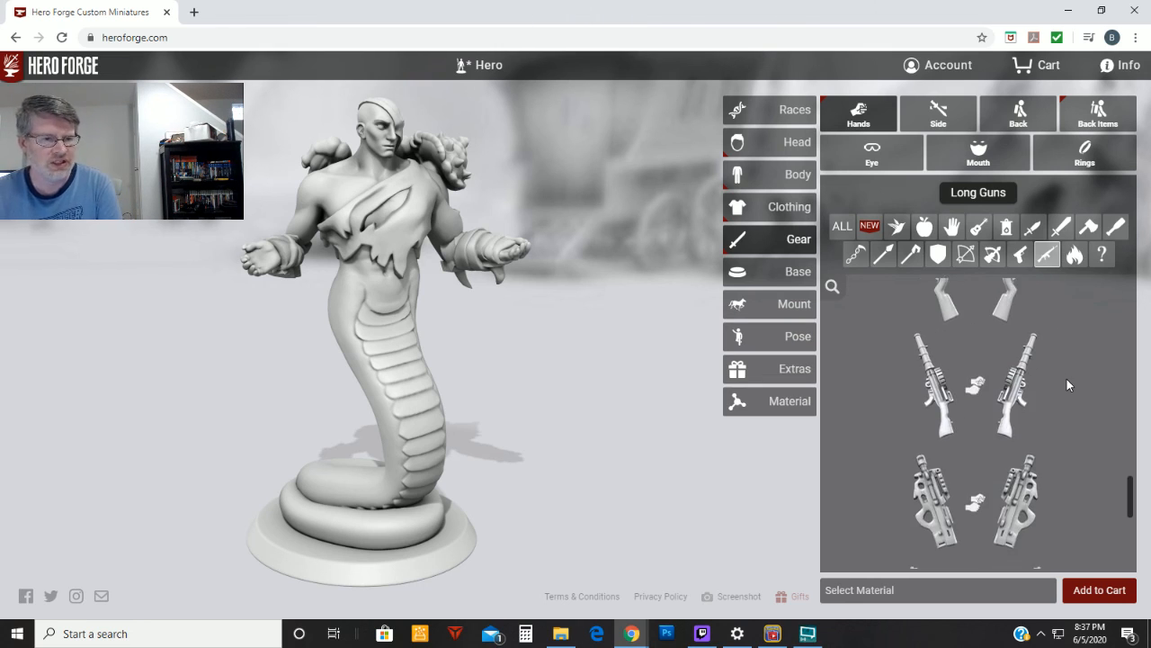
pyautogui.scroll(-5, 1069, 385)
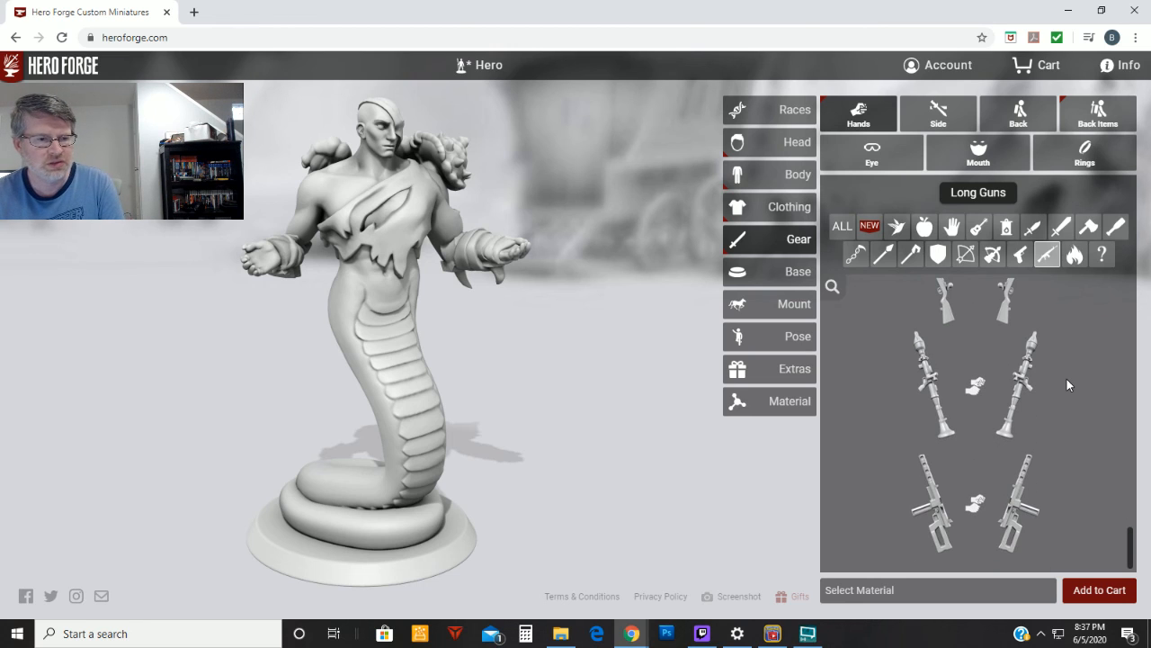
pyautogui.scroll(3, 1066, 385)
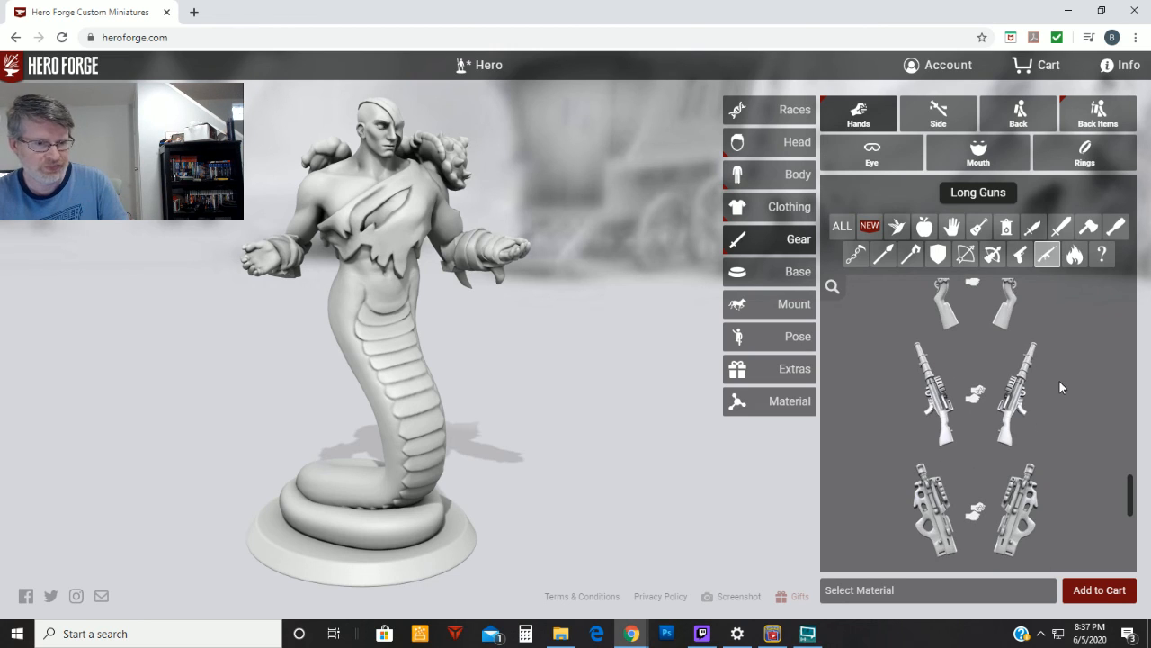
pyautogui.scroll(3, 1056, 386)
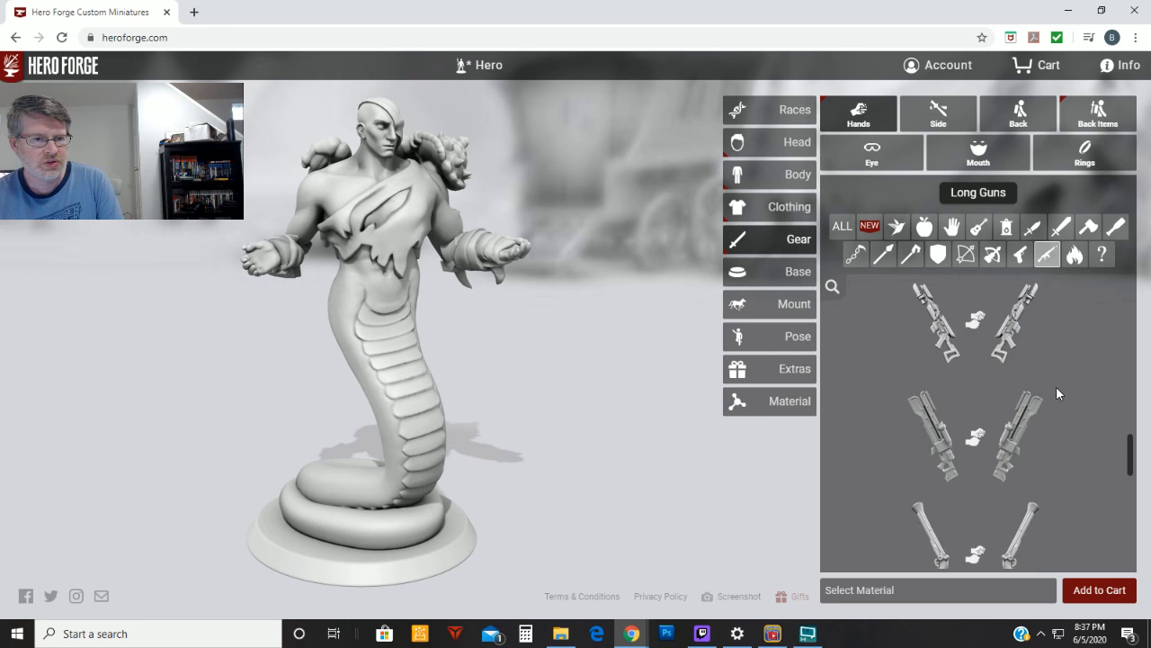
pyautogui.scroll(2, 1037, 424)
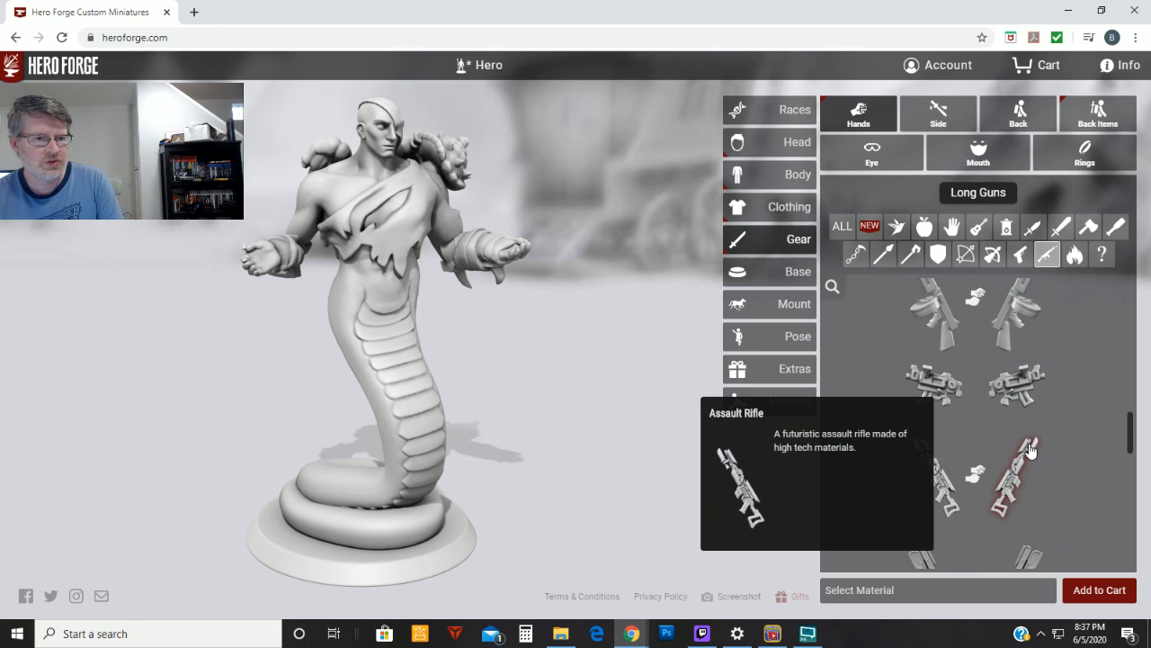
pyautogui.click(1031, 451)
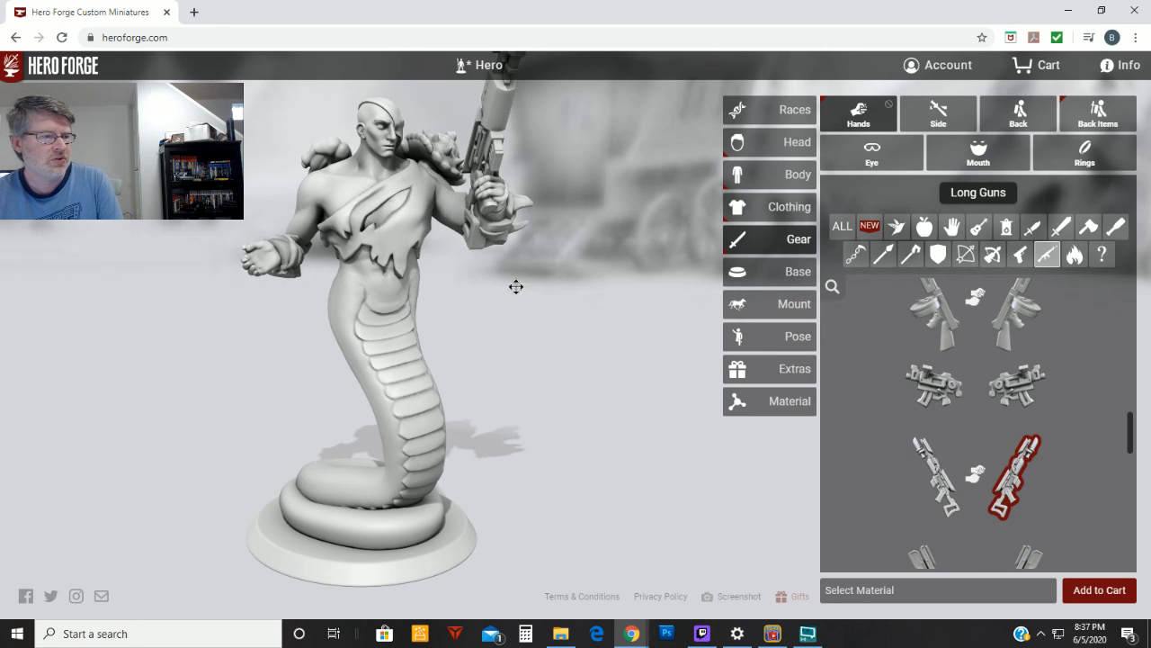
pyautogui.moveTo(513, 285); pyautogui.dragTo(564, 307)
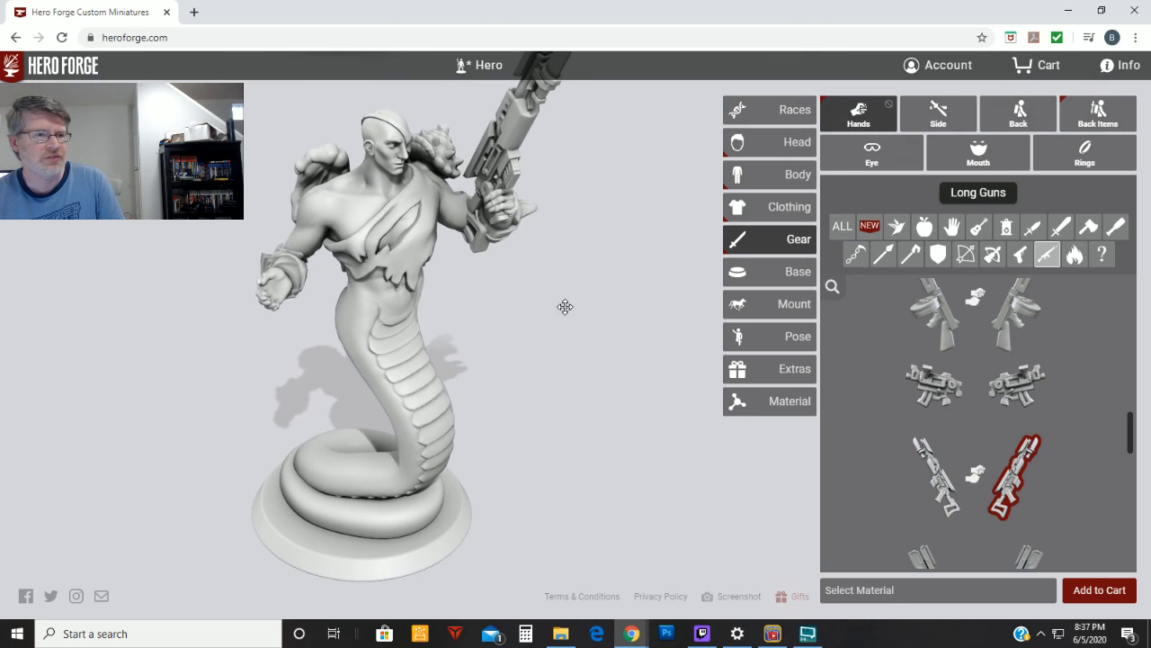
# Look through the Long Blades among the hand gear and put the Toothed Blade in the figure's right hand.
pyautogui.click(1062, 227)
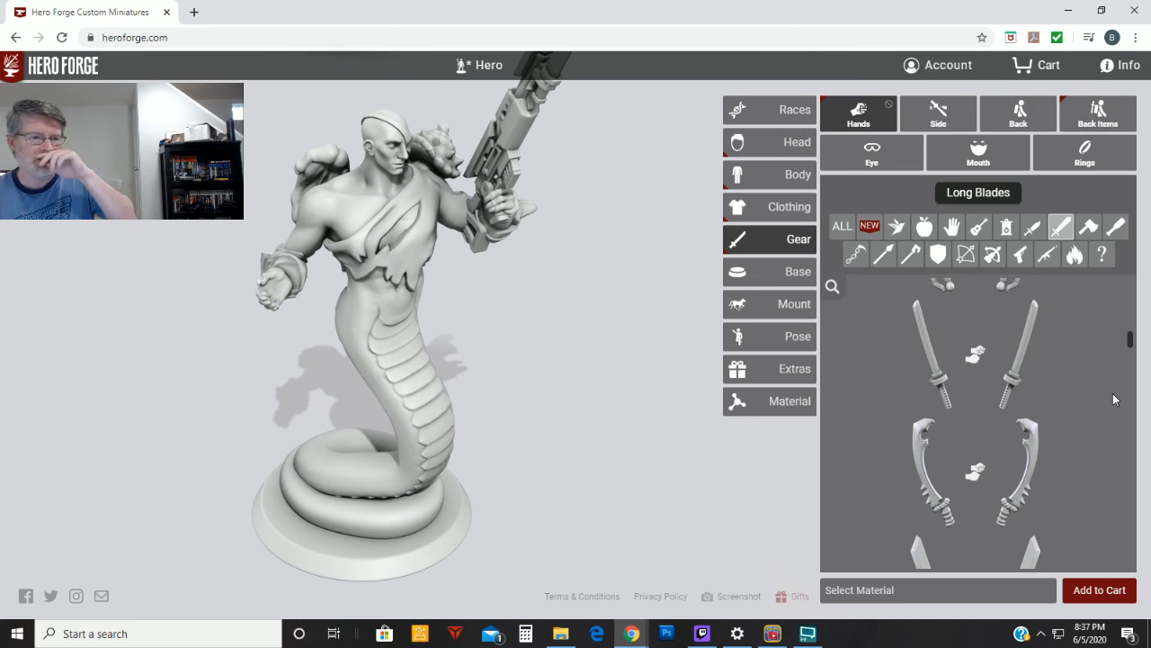
pyautogui.scroll(-1, 1050, 436)
pyautogui.moveTo(1023, 424)
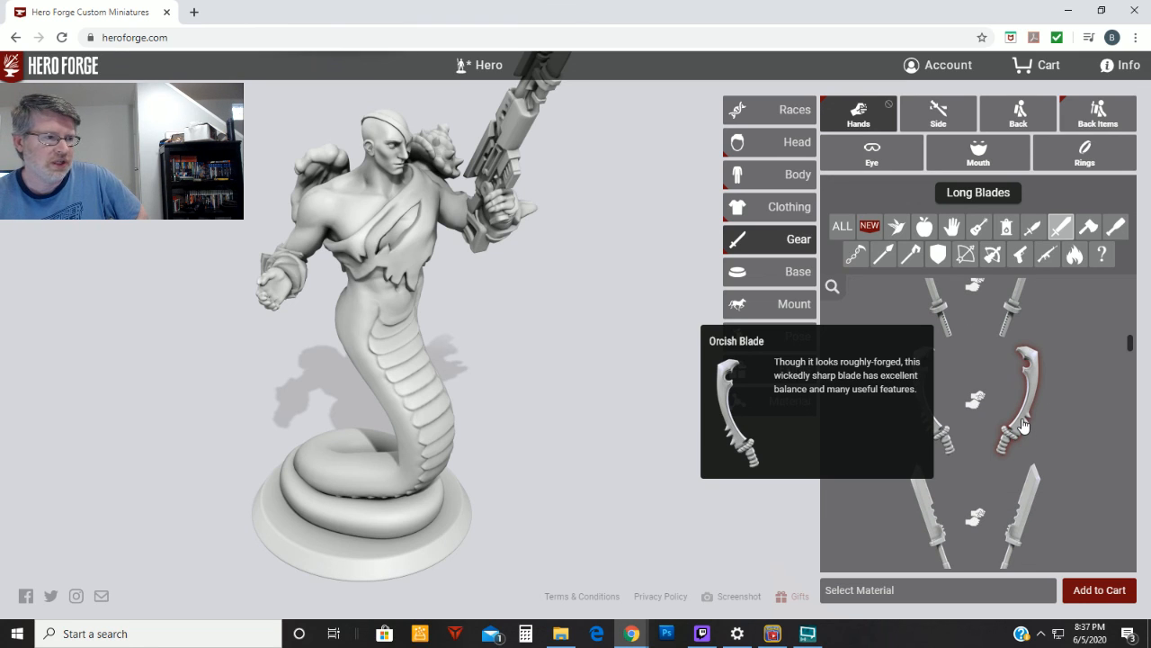
pyautogui.scroll(-3, 1080, 420)
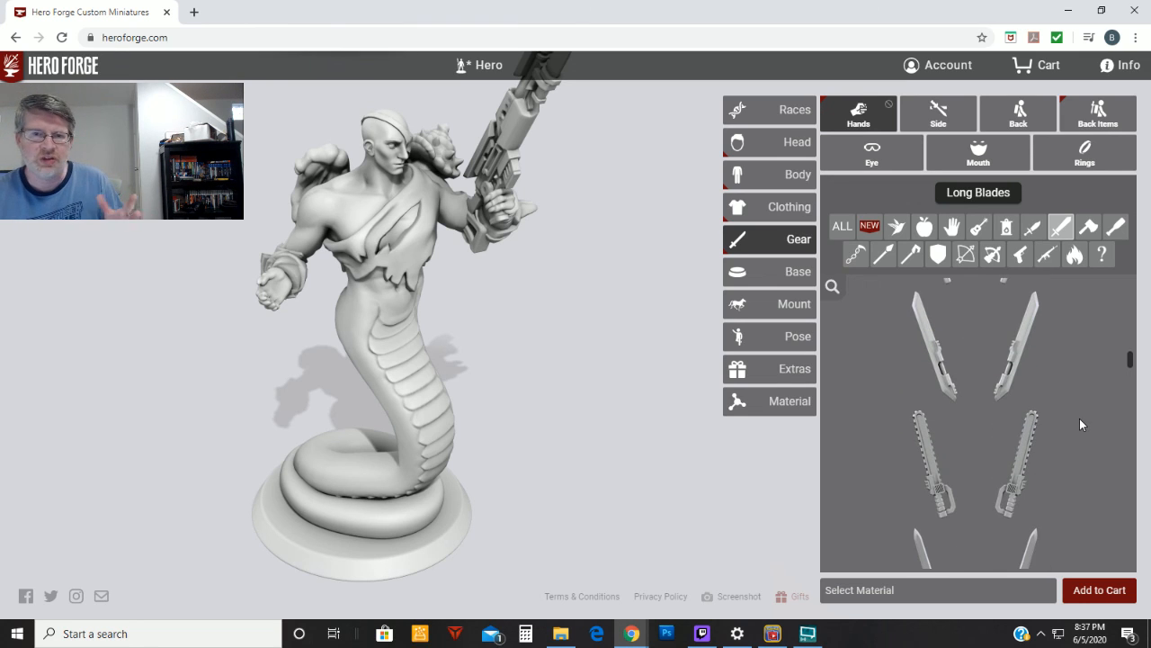
pyautogui.scroll(-3, 1079, 418)
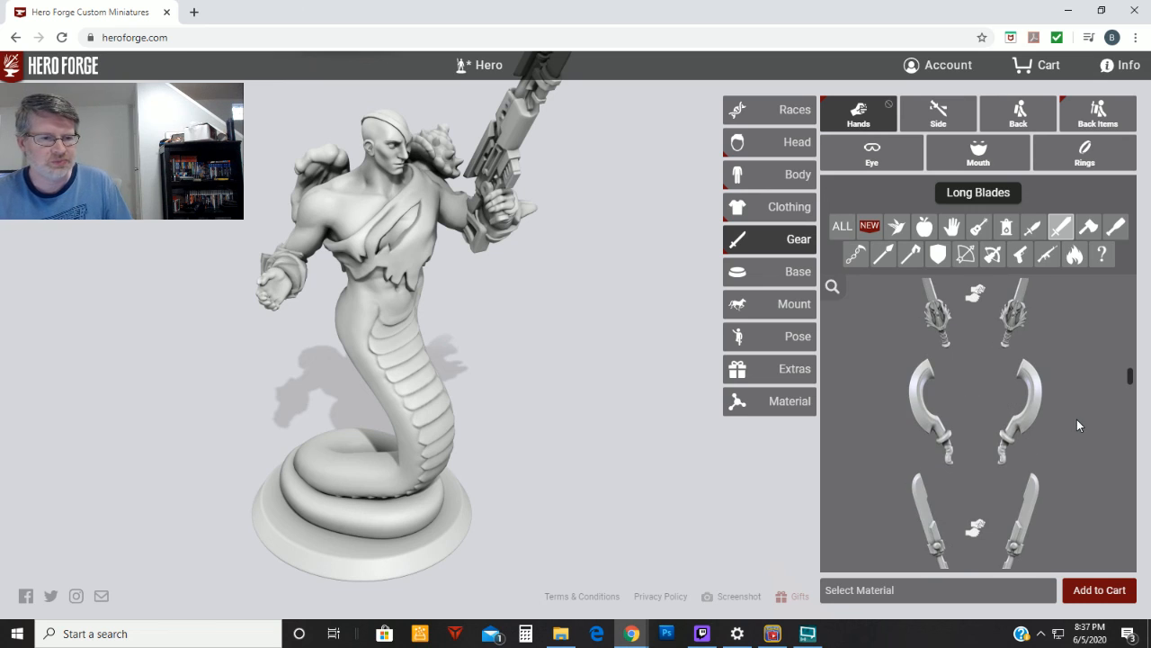
pyautogui.scroll(-1, 1073, 418)
pyautogui.moveTo(1023, 362)
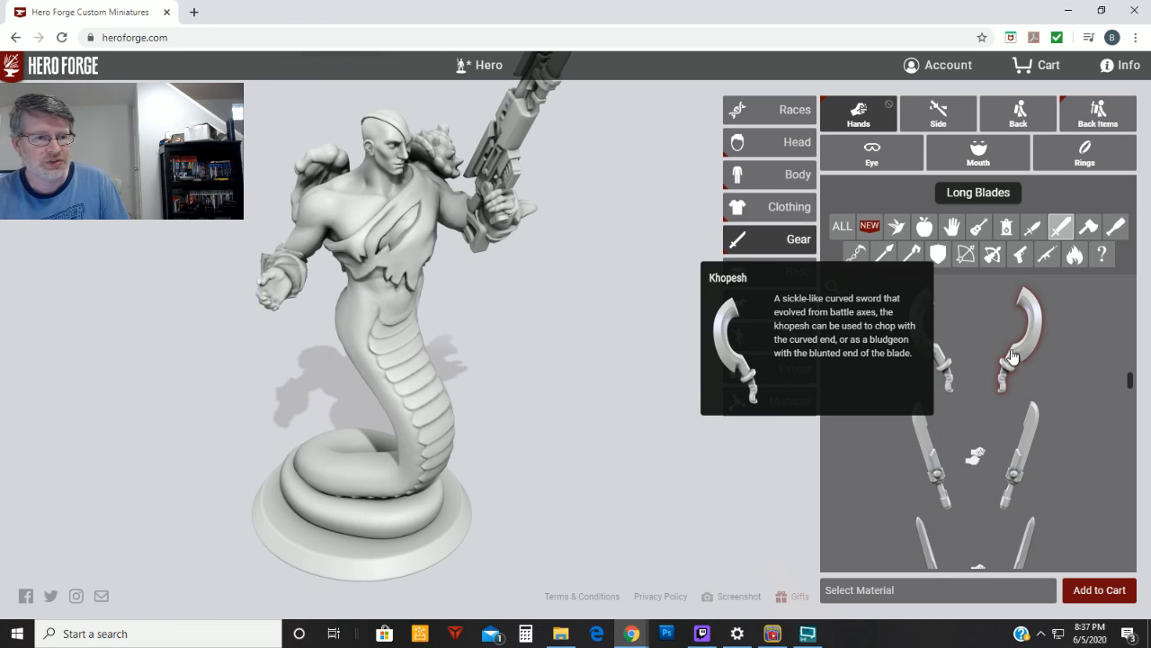
pyautogui.scroll(-3, 1091, 361)
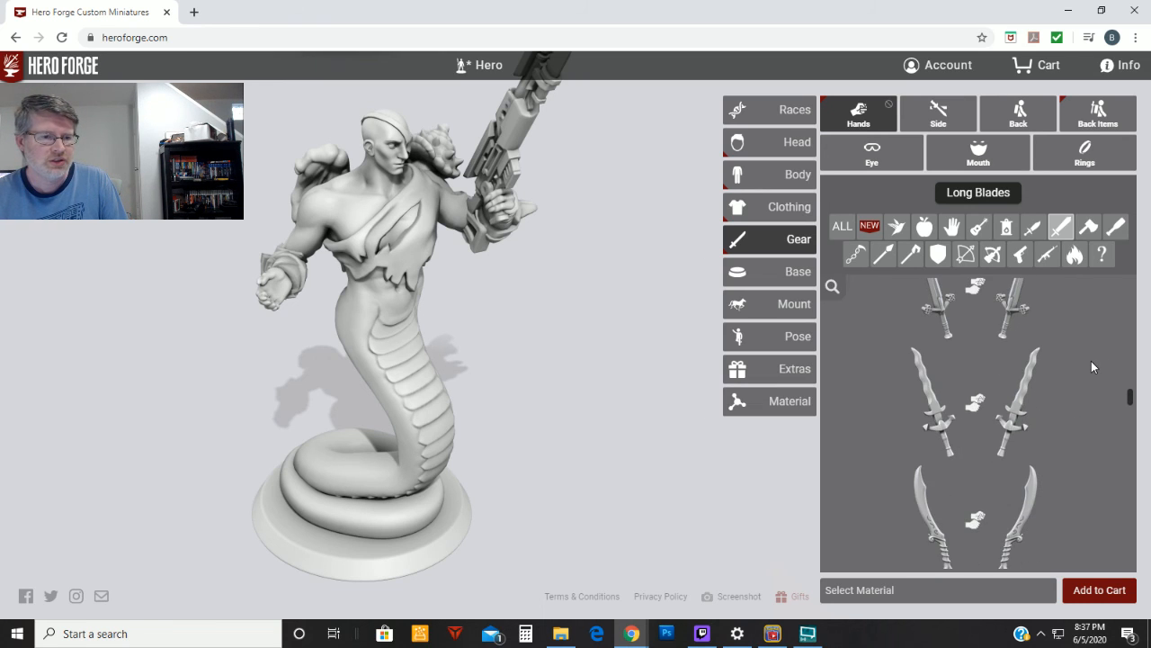
pyautogui.scroll(-2, 1078, 361)
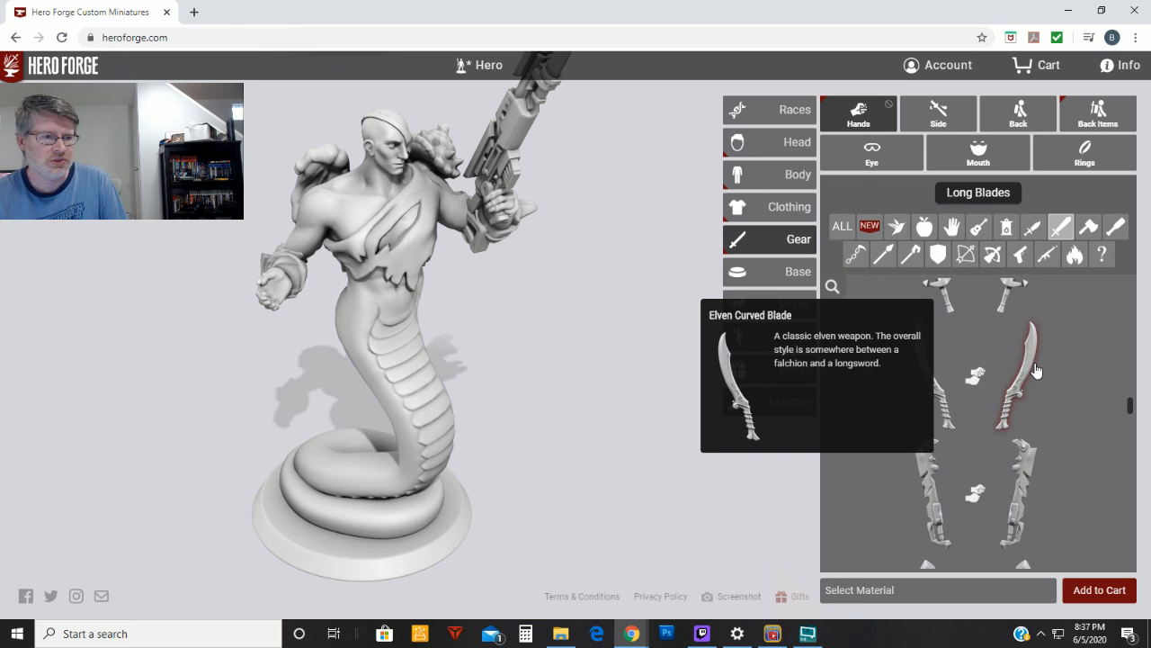
pyautogui.scroll(-1, 1036, 369)
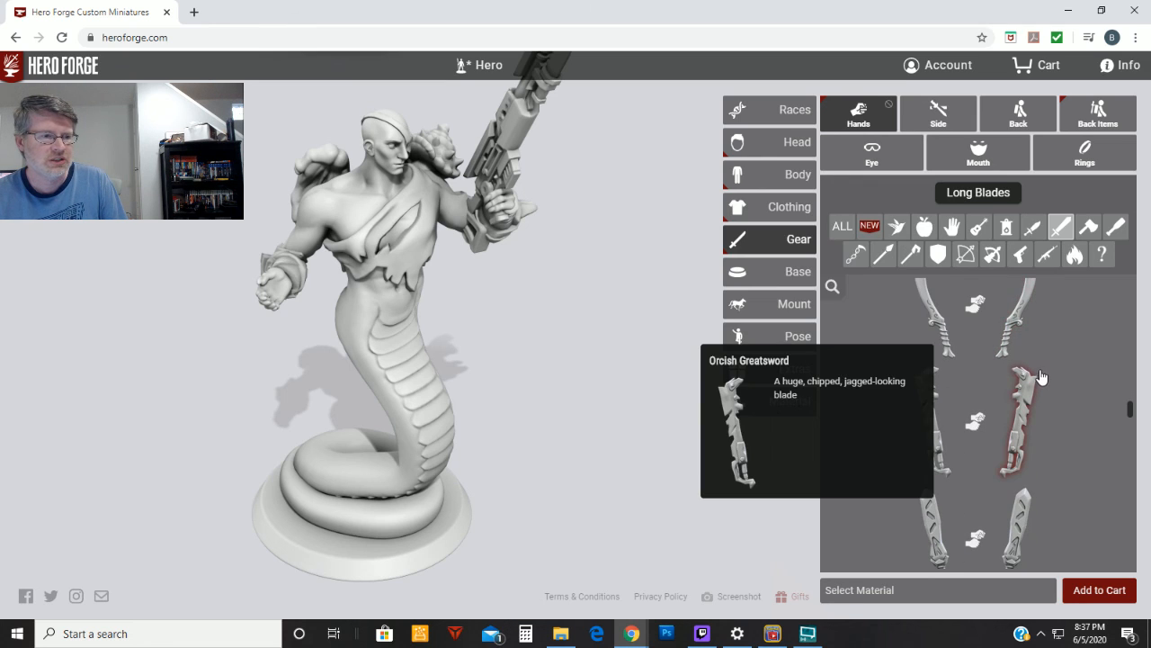
pyautogui.scroll(-1, 1041, 376)
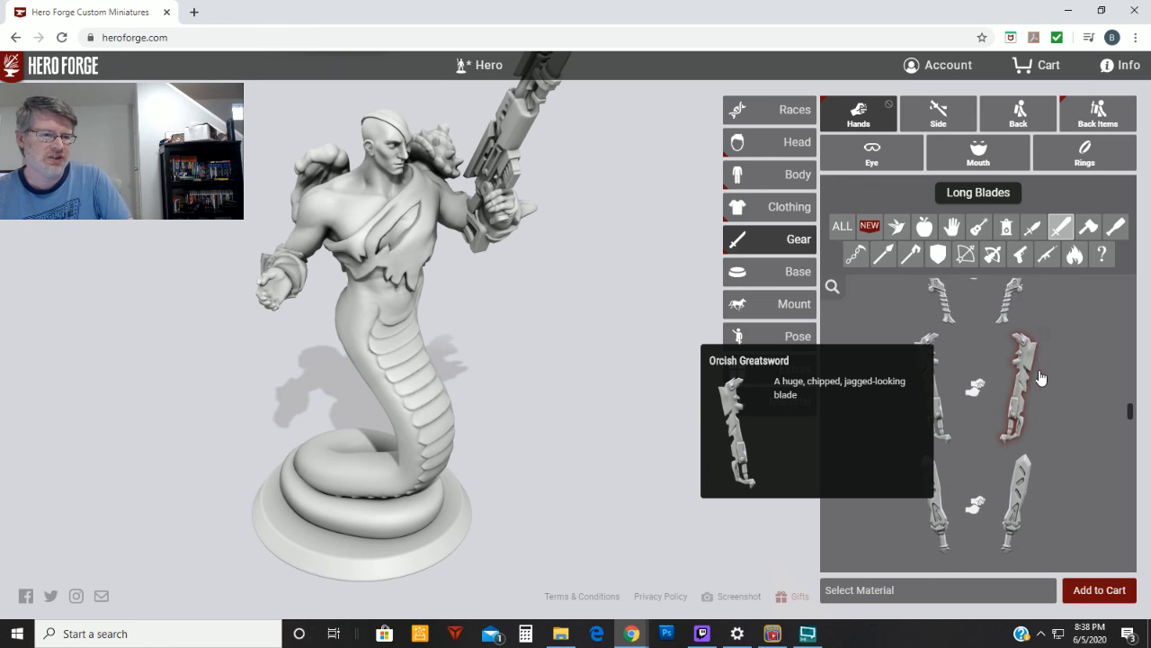
pyautogui.scroll(-1, 1030, 432)
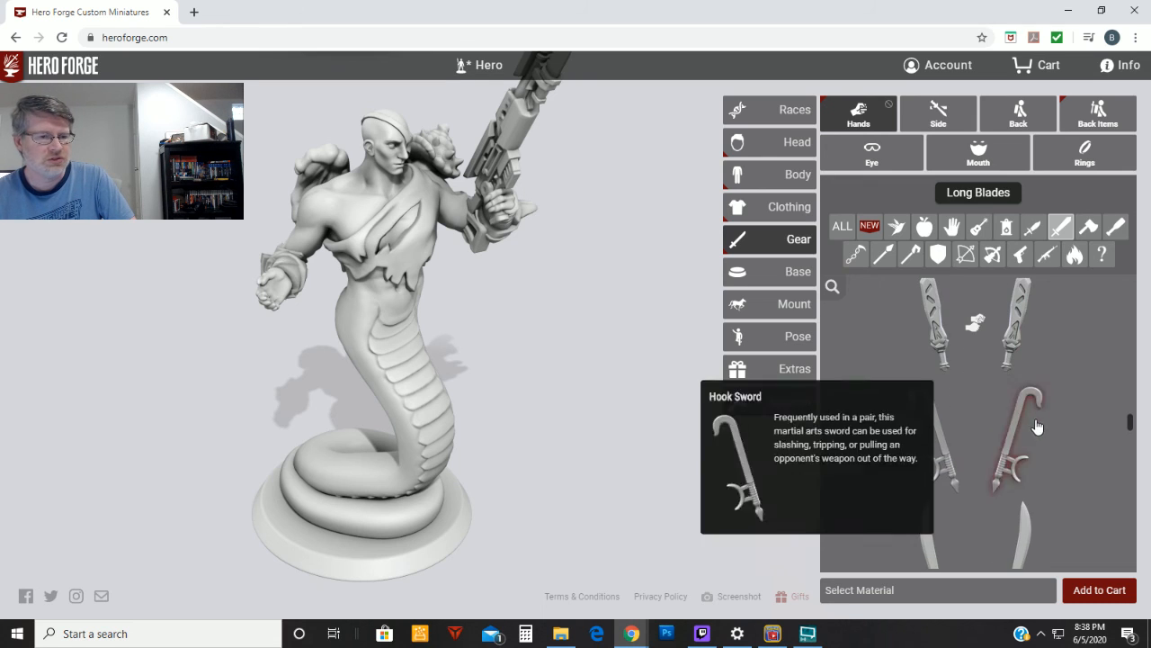
pyautogui.scroll(-2, 1059, 405)
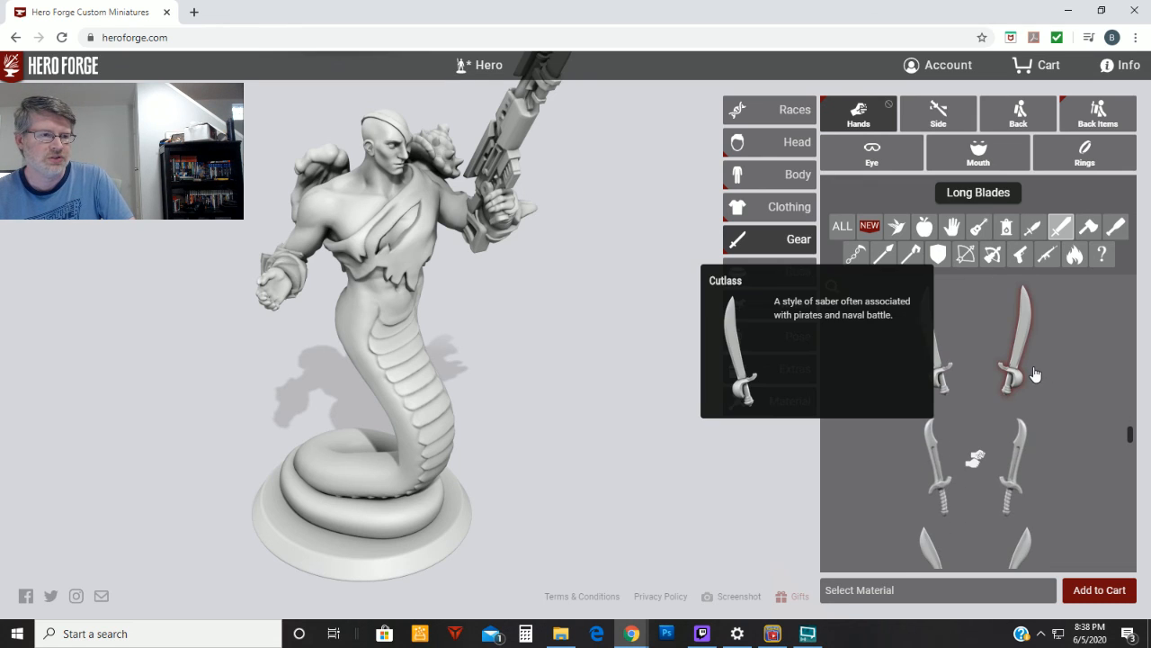
pyautogui.scroll(-1, 1034, 374)
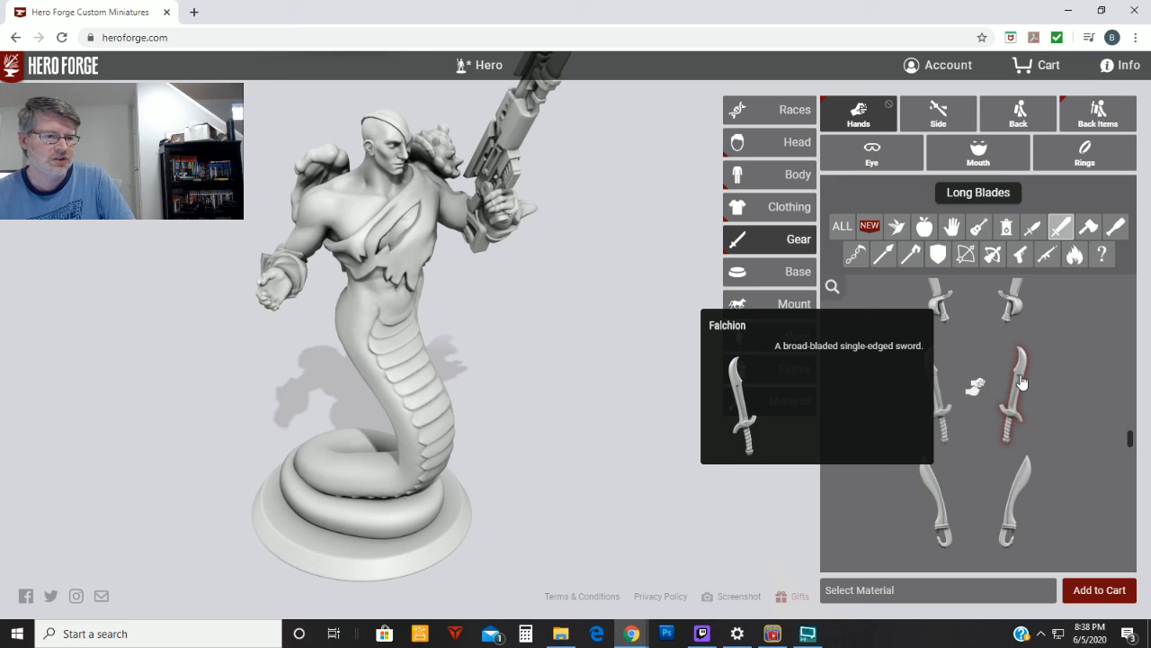
pyautogui.scroll(-1, 1022, 396)
pyautogui.scroll(-1, 1052, 412)
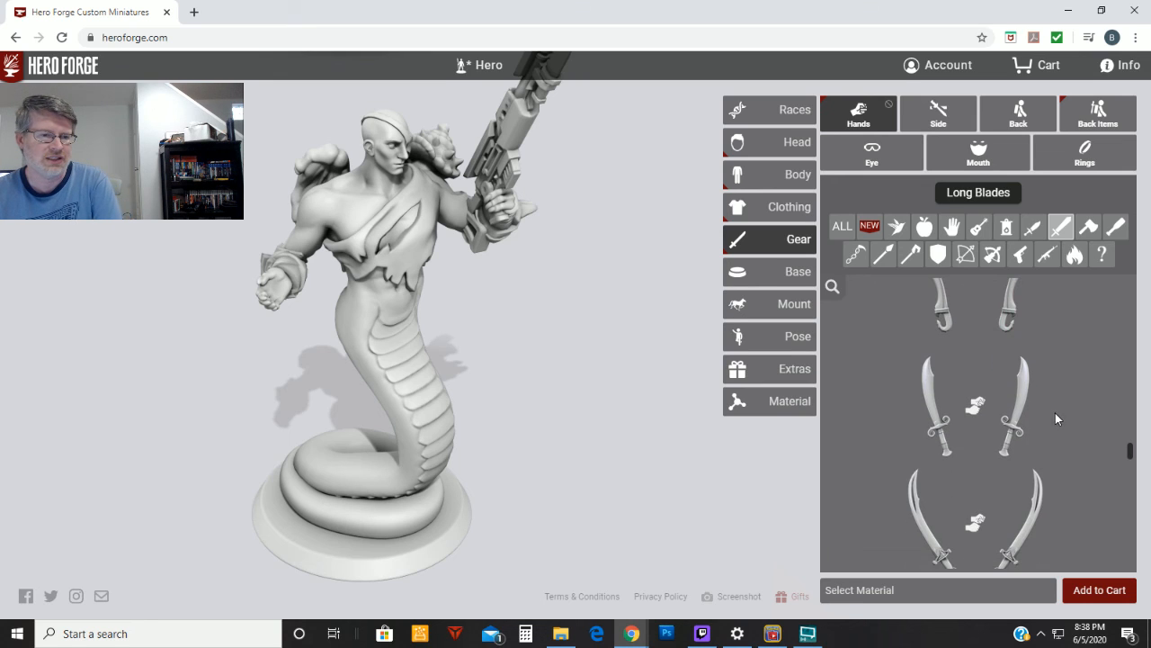
pyautogui.scroll(-1, 1043, 414)
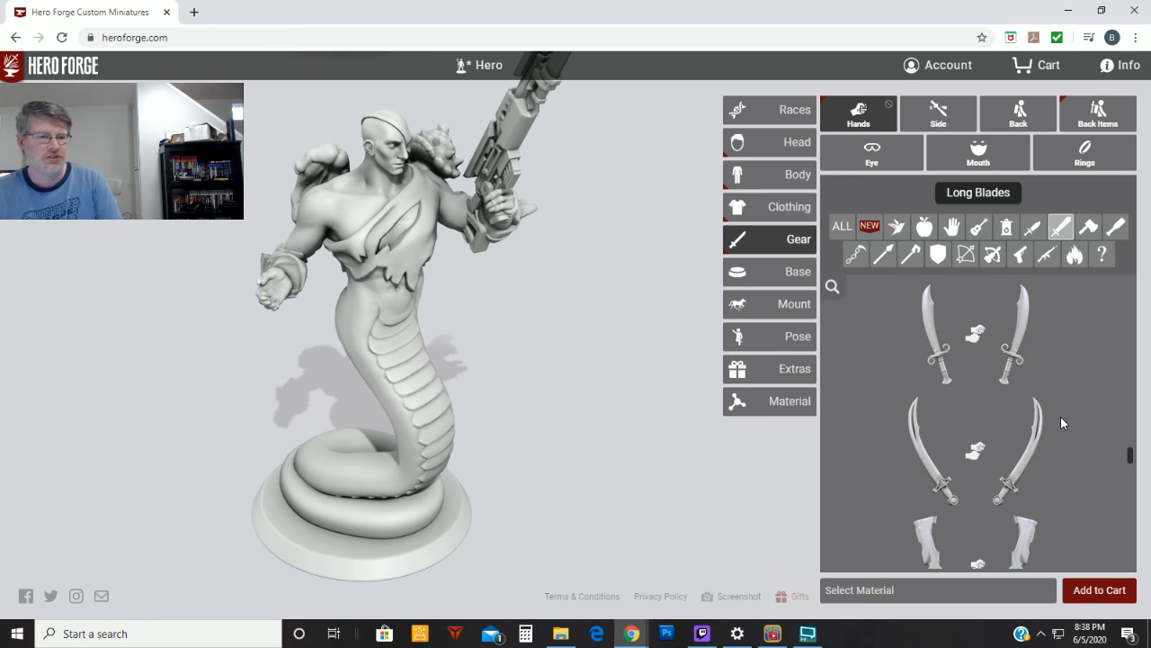
pyautogui.scroll(-1, 1039, 419)
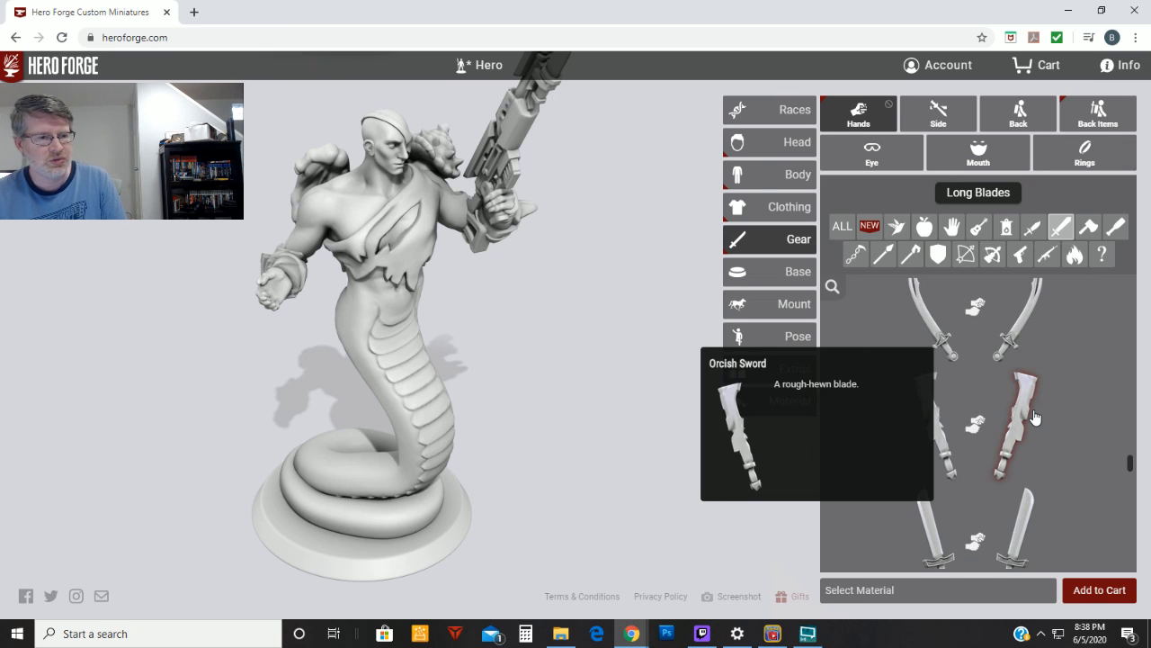
pyautogui.scroll(-2, 1044, 412)
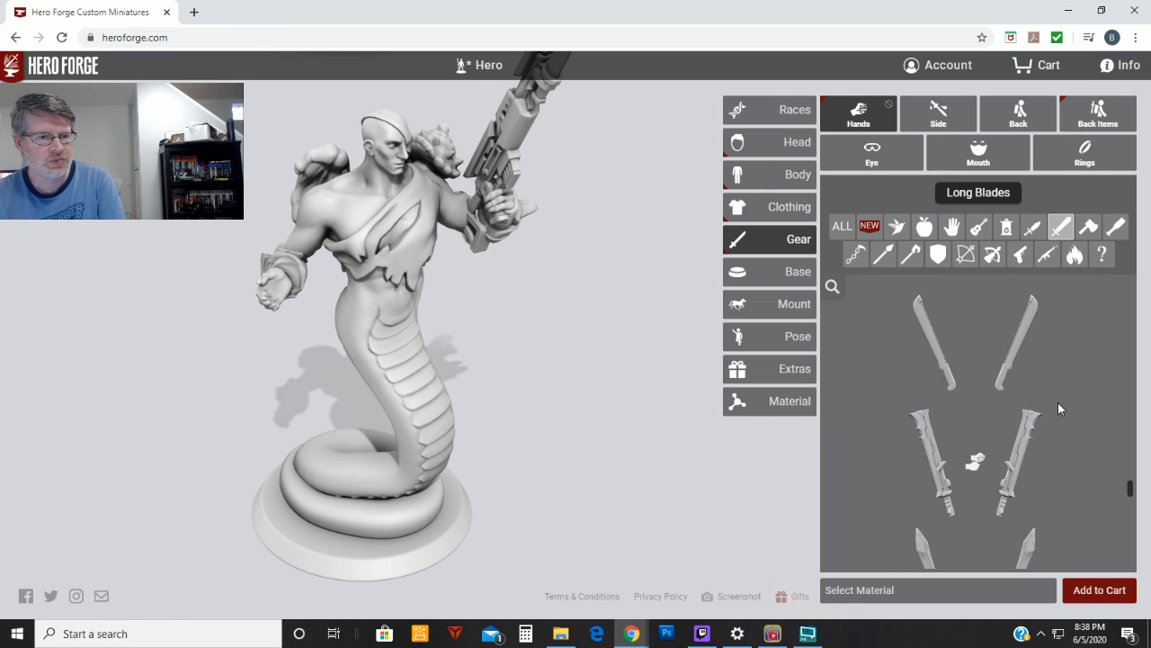
pyautogui.scroll(-1, 1057, 405)
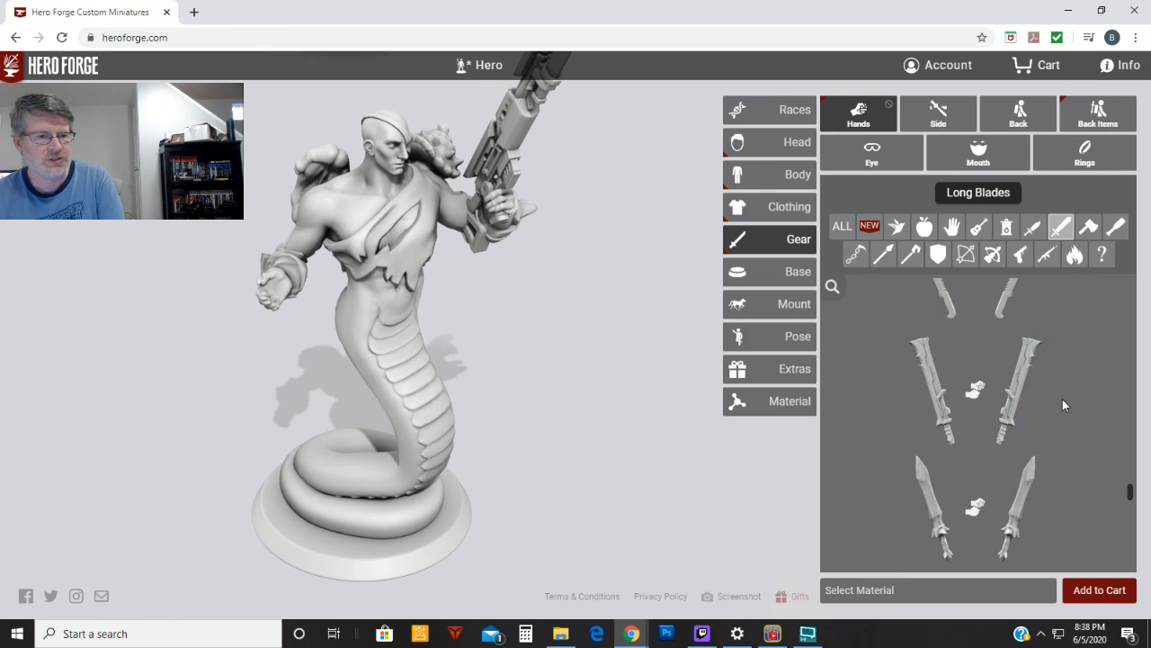
pyautogui.scroll(-1, 1062, 404)
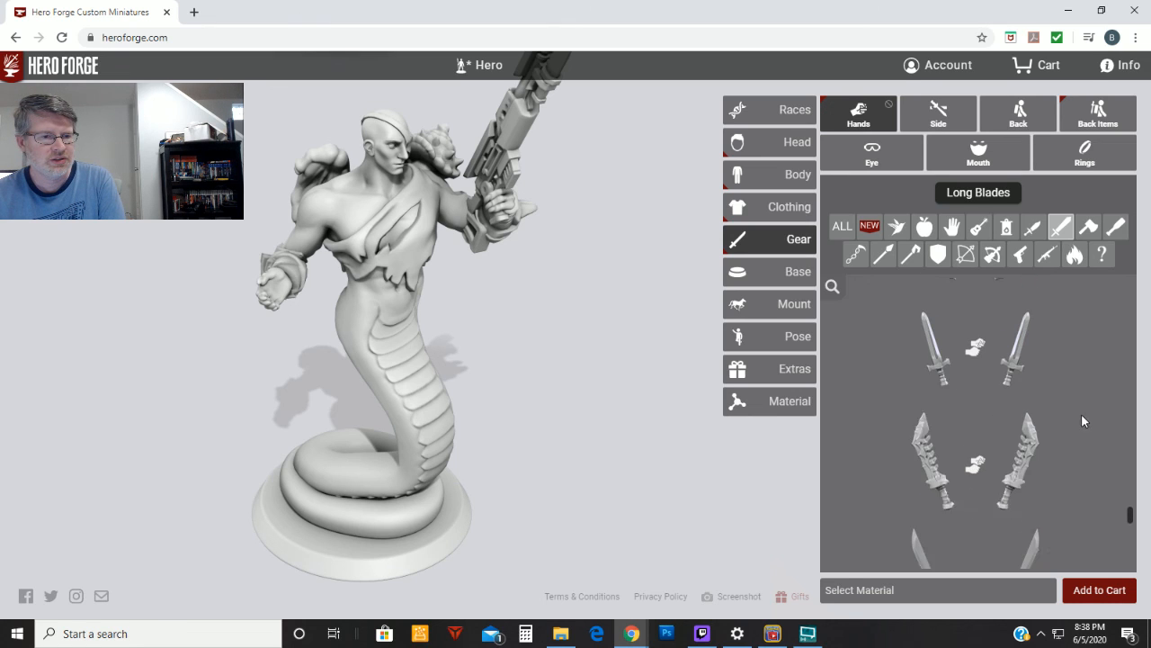
pyautogui.scroll(-1, 1081, 413)
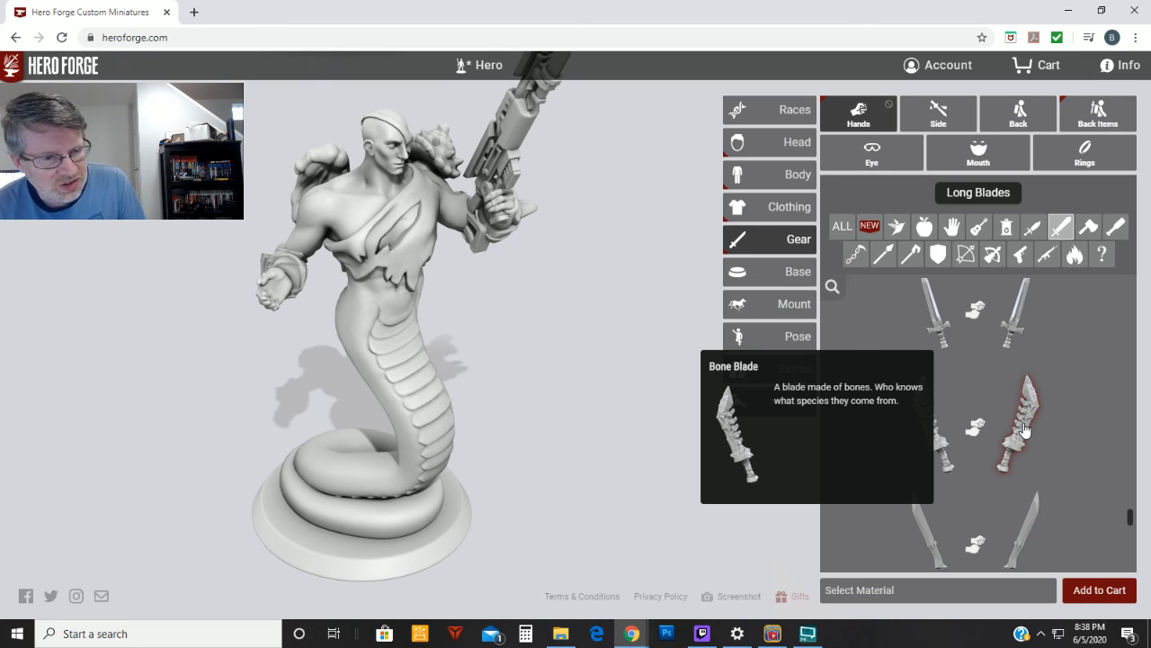
pyautogui.scroll(-1, 1066, 424)
pyautogui.moveTo(1019, 454)
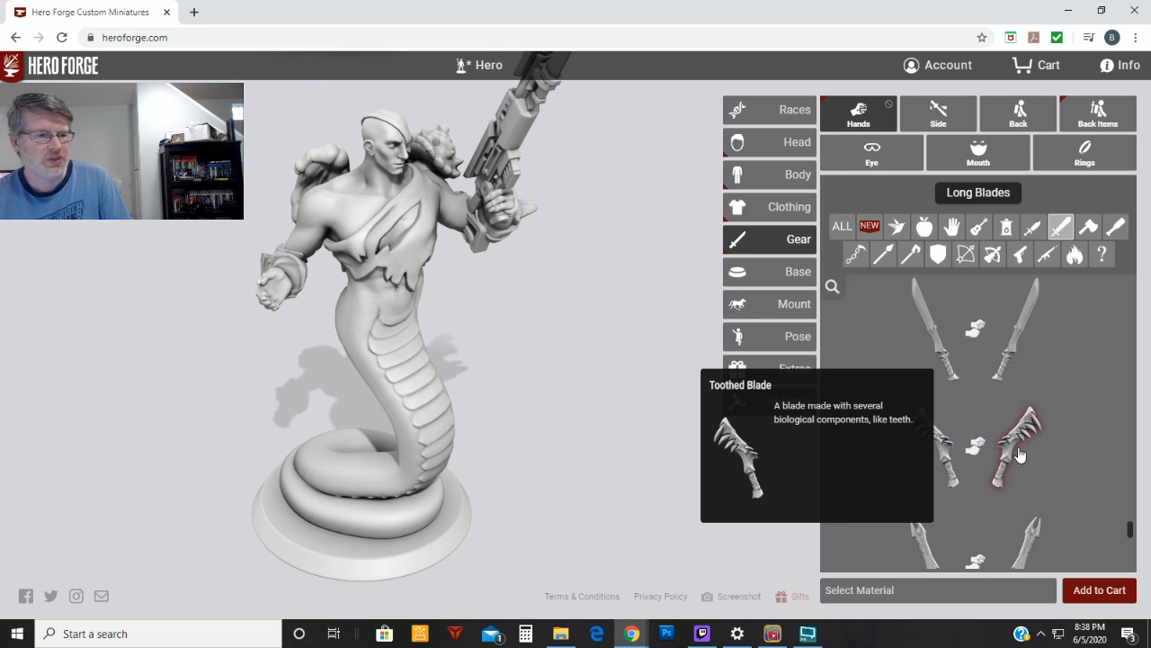
pyautogui.scroll(-2, 1021, 432)
pyautogui.scroll(1, 963, 360)
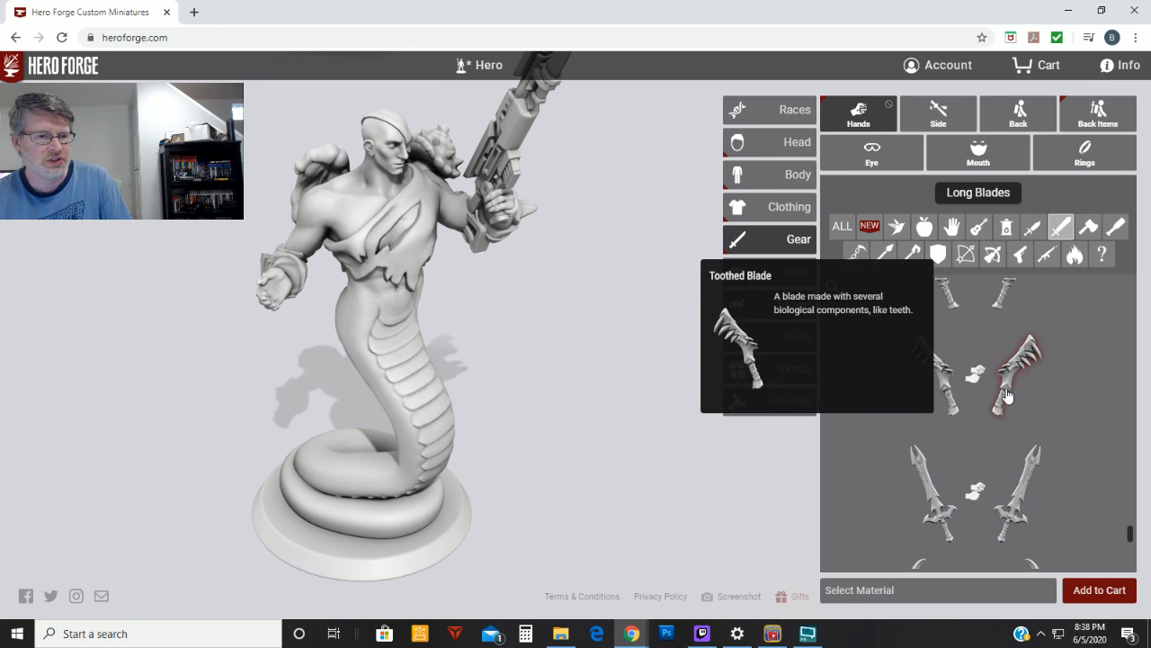
pyautogui.click(951, 402)
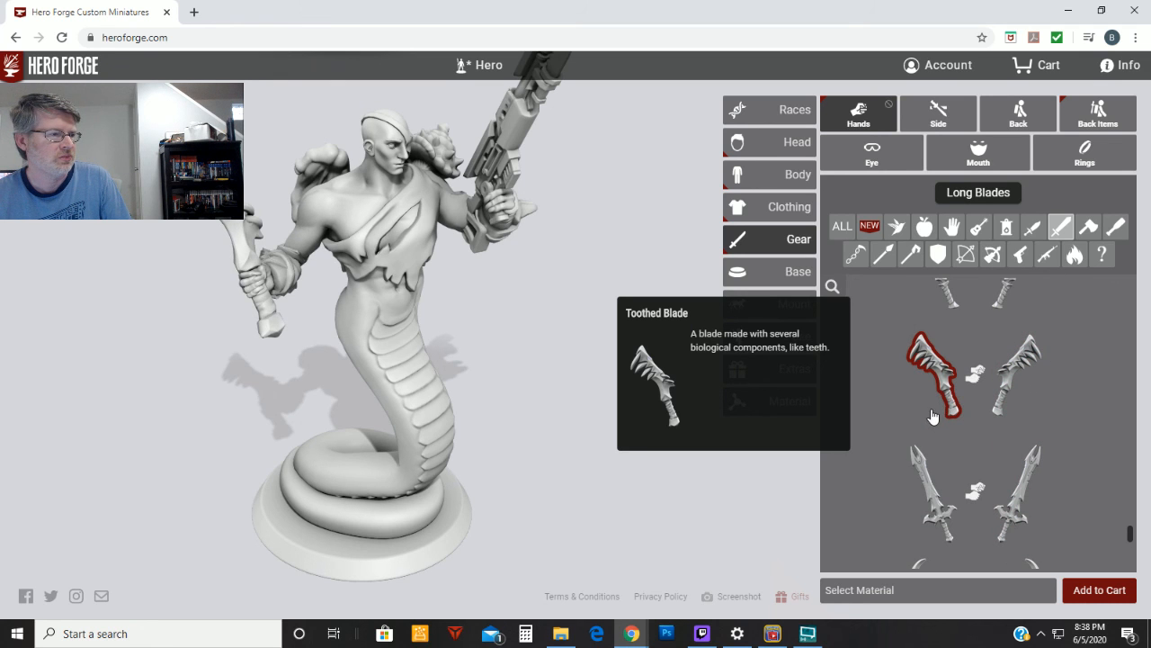
# Examine the figure holding the rifle and the Toothed Blade from the front and from behind.
pyautogui.moveTo(564, 455); pyautogui.dragTo(425, 391)
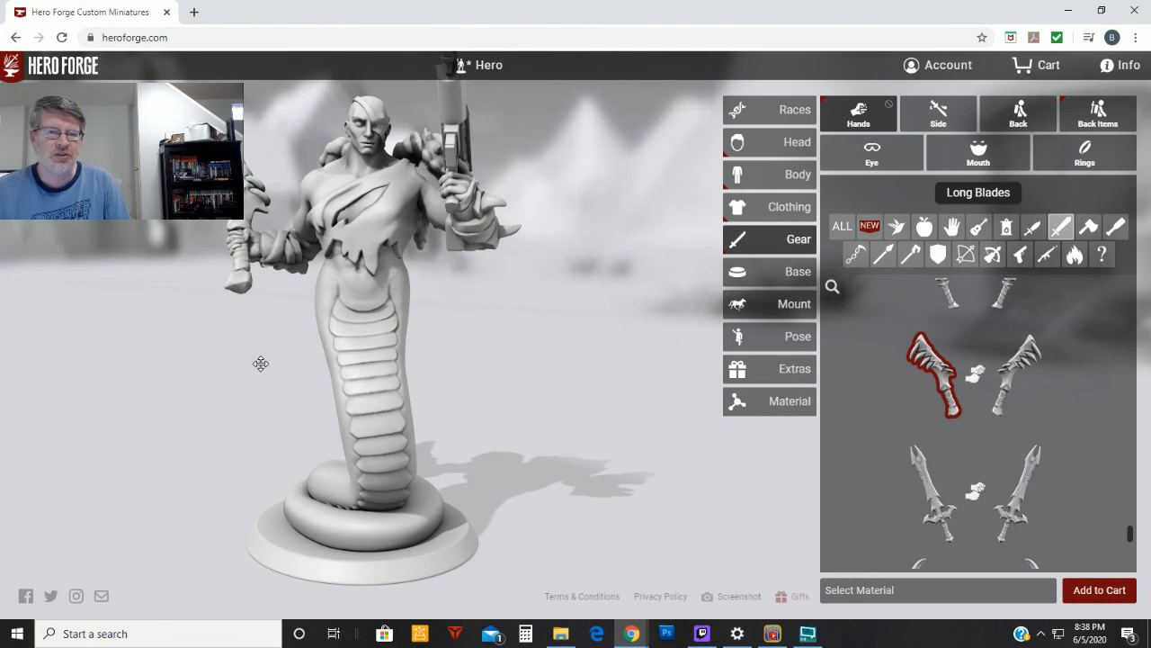
pyautogui.moveTo(252, 372); pyautogui.dragTo(372, 371)
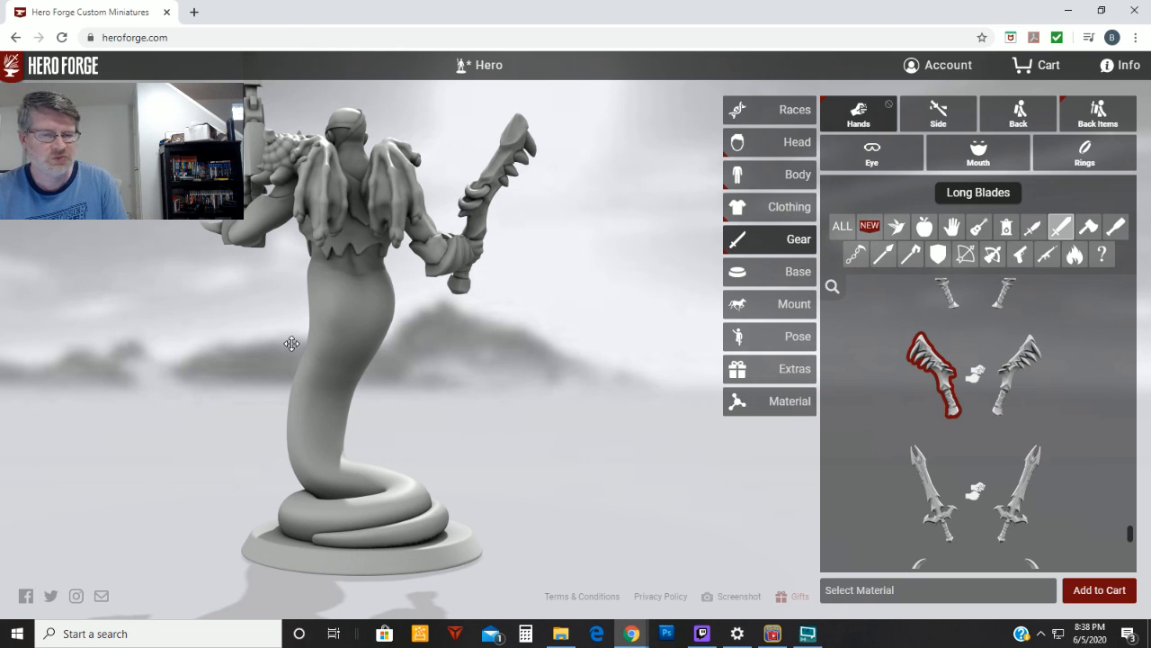
pyautogui.moveTo(260, 358); pyautogui.dragTo(540, 345)
pyautogui.moveTo(198, 422); pyautogui.dragTo(435, 426)
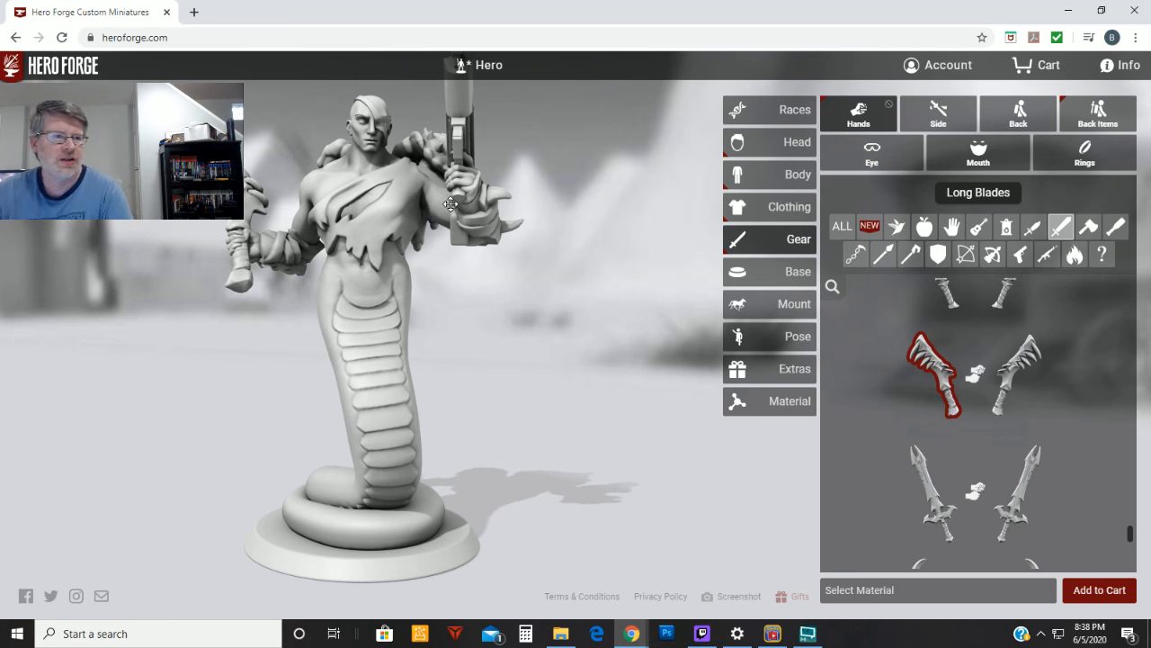
# Look over the capes and packs in the Back gear and the musical instruments among the Back Items.
pyautogui.click(1018, 117)
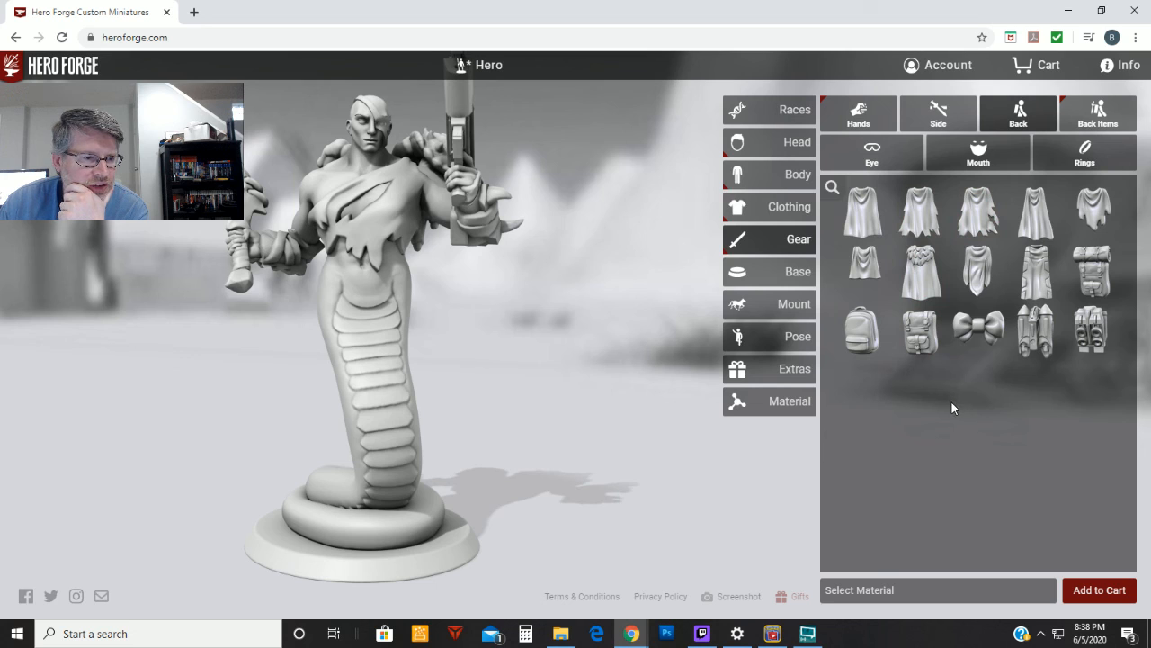
pyautogui.click(1097, 115)
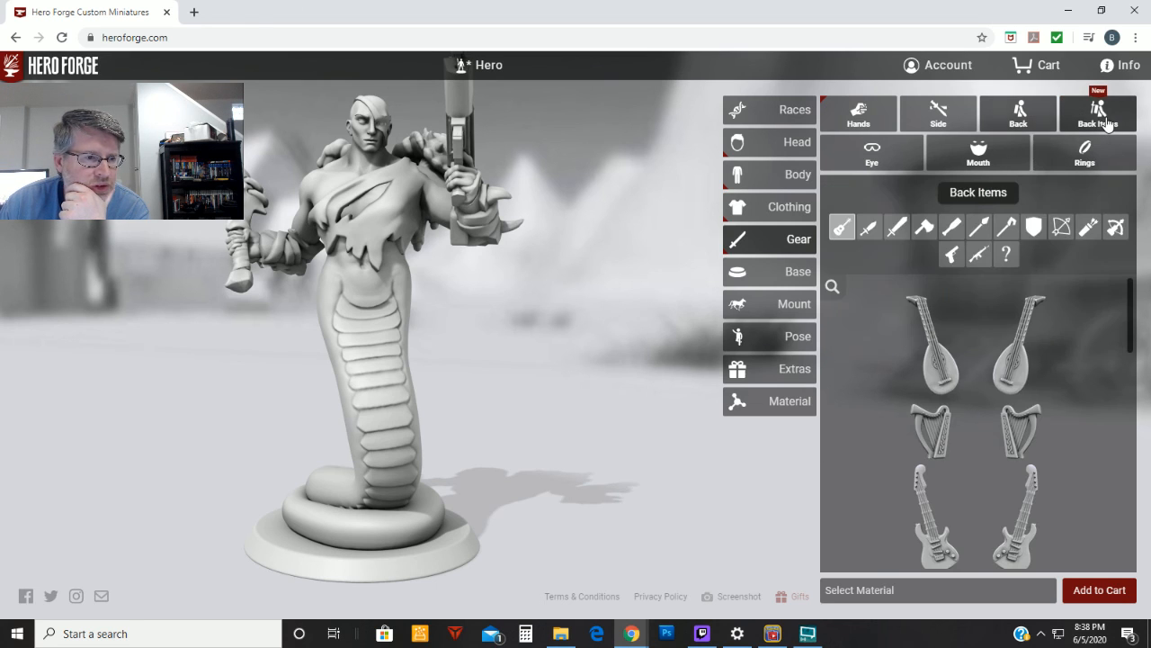
pyautogui.moveTo(1084, 313)
pyautogui.scroll(-10, 1085, 313)
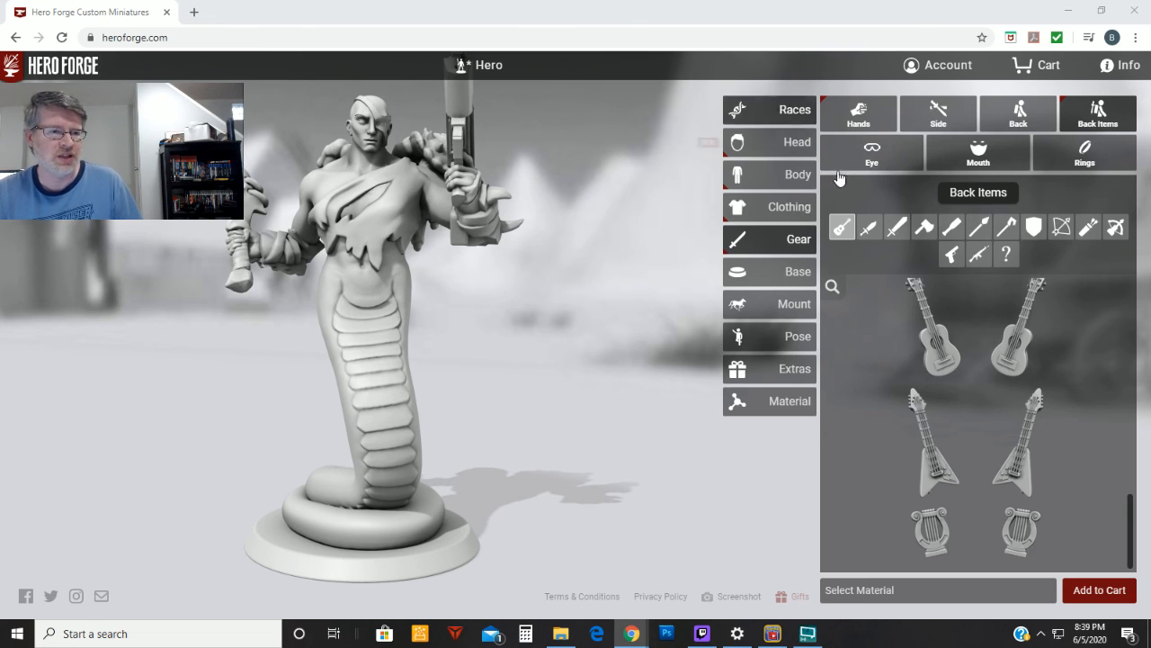
# Look through the miscellaneous objects among the Back Items and check the figure from an angle.
pyautogui.click(1006, 255)
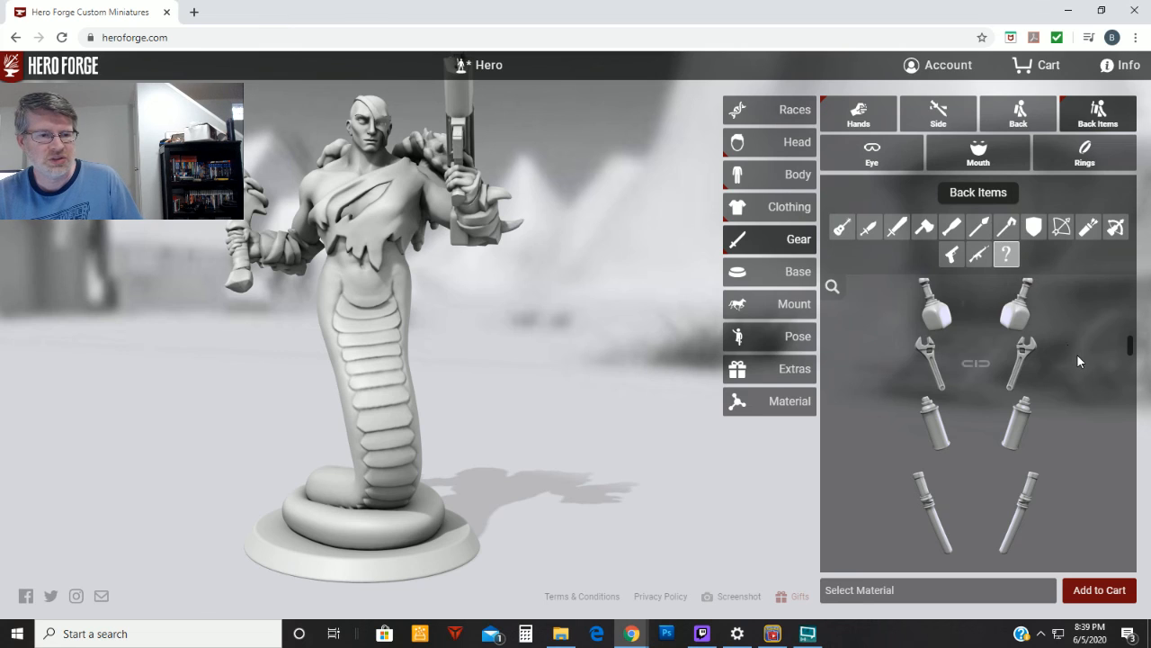
pyautogui.scroll(-10, 1076, 360)
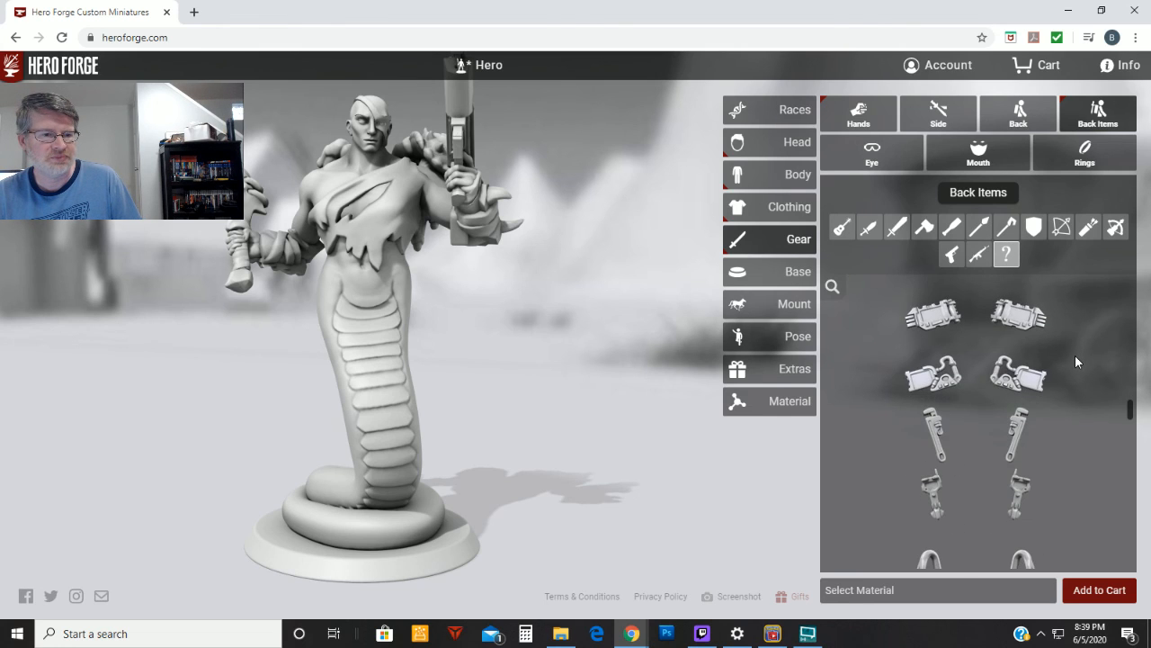
pyautogui.scroll(-8, 1066, 360)
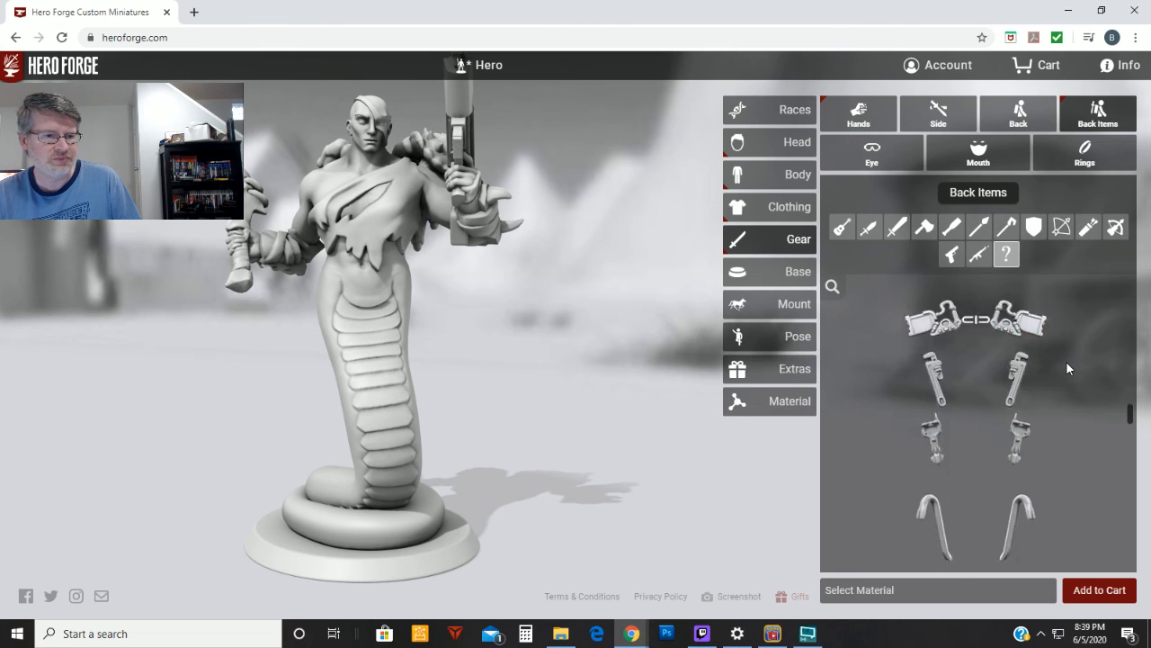
pyautogui.scroll(-8, 1065, 364)
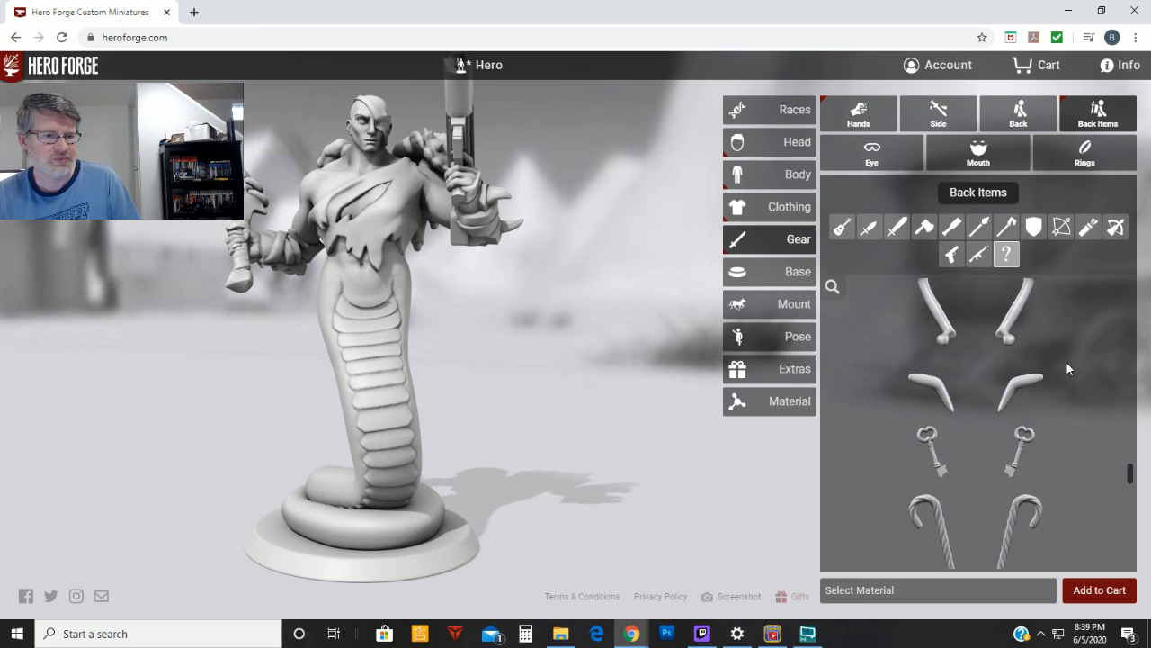
pyautogui.scroll(-3, 1067, 368)
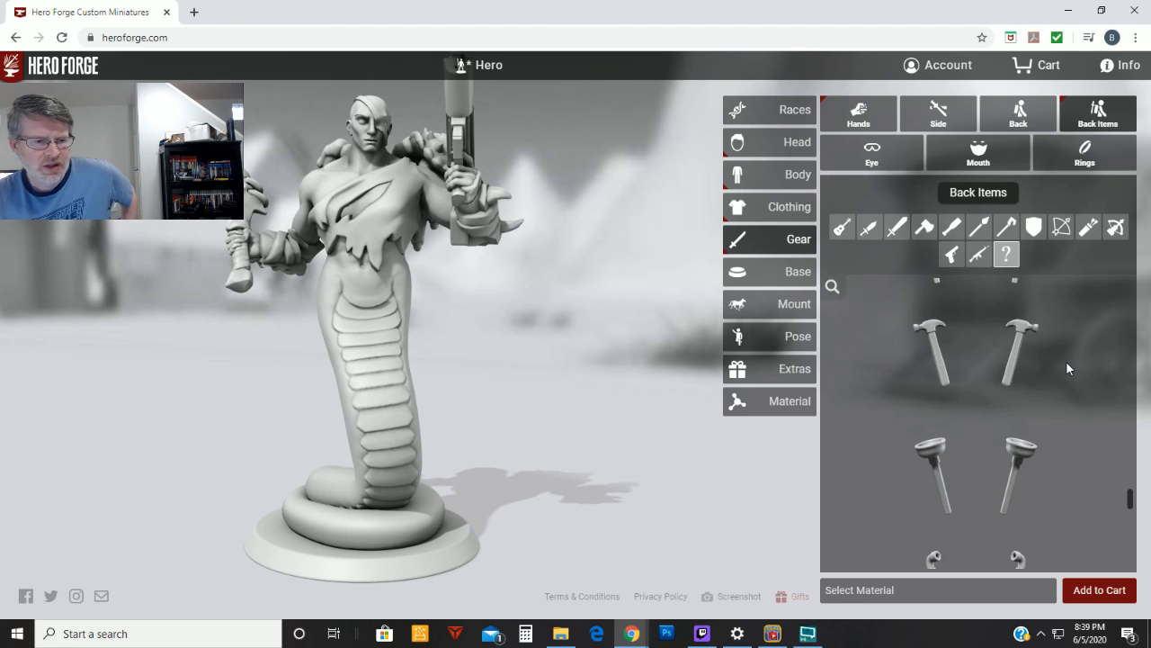
pyautogui.scroll(-5, 1069, 359)
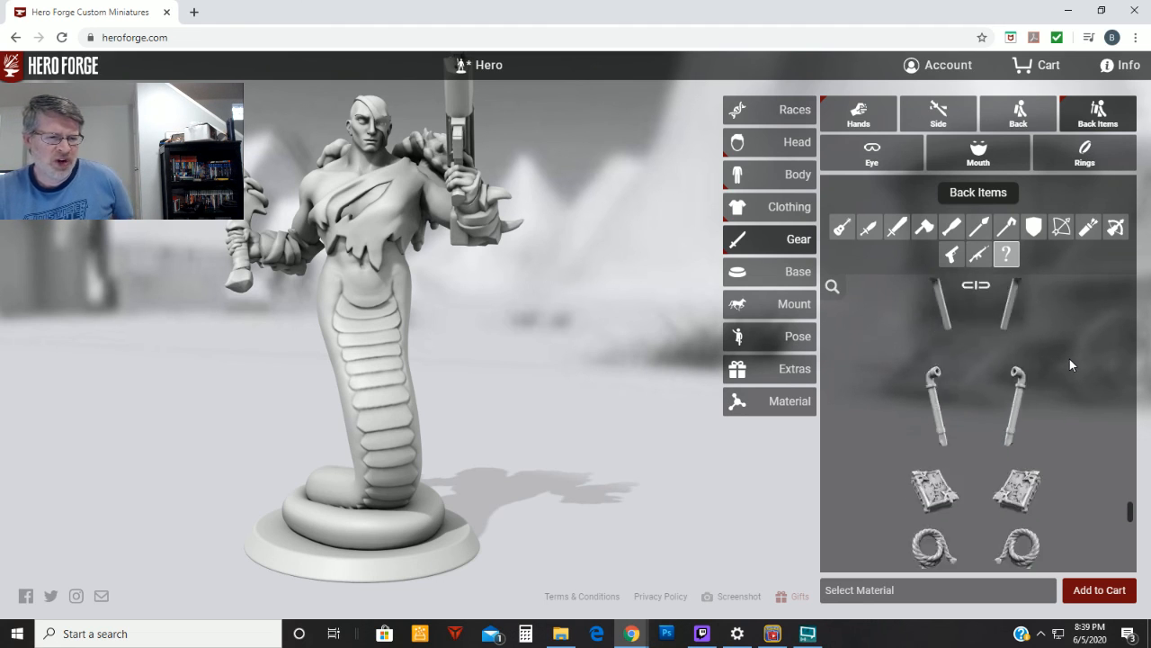
pyautogui.scroll(-8, 1076, 321)
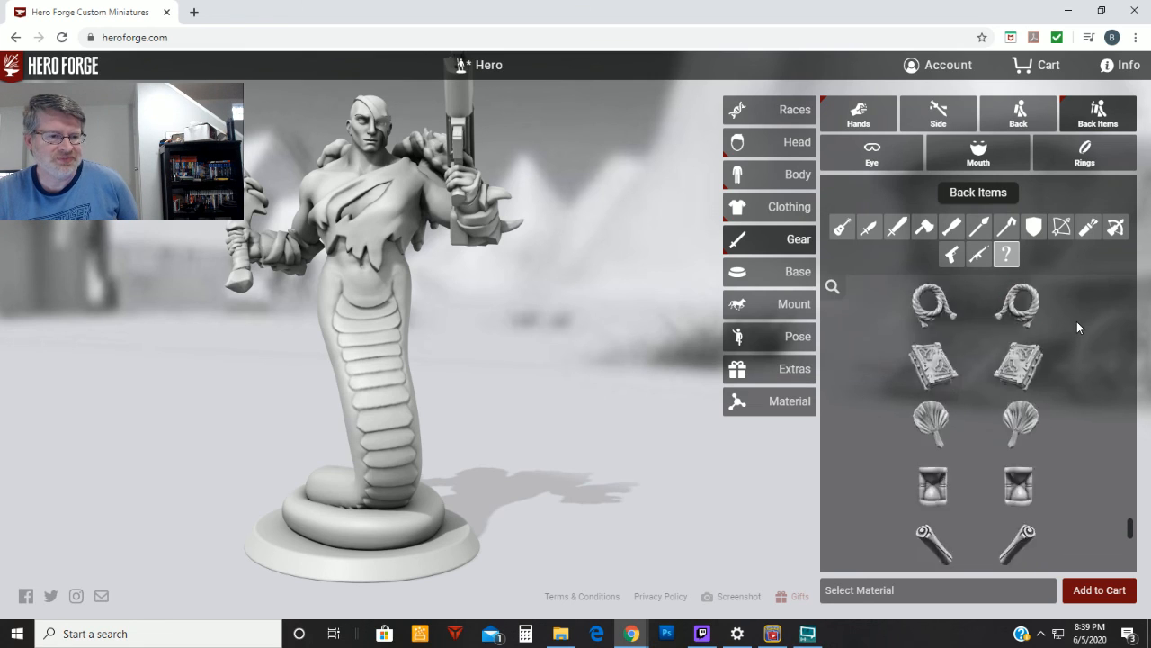
pyautogui.scroll(-1, 1077, 321)
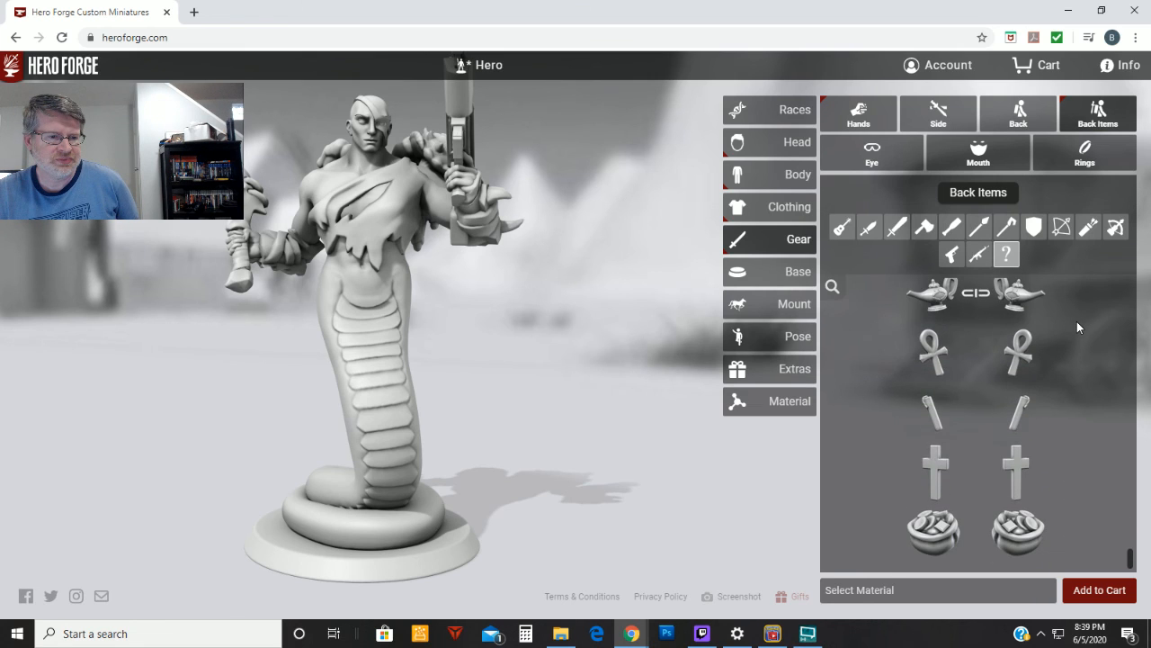
pyautogui.scroll(10, 1071, 431)
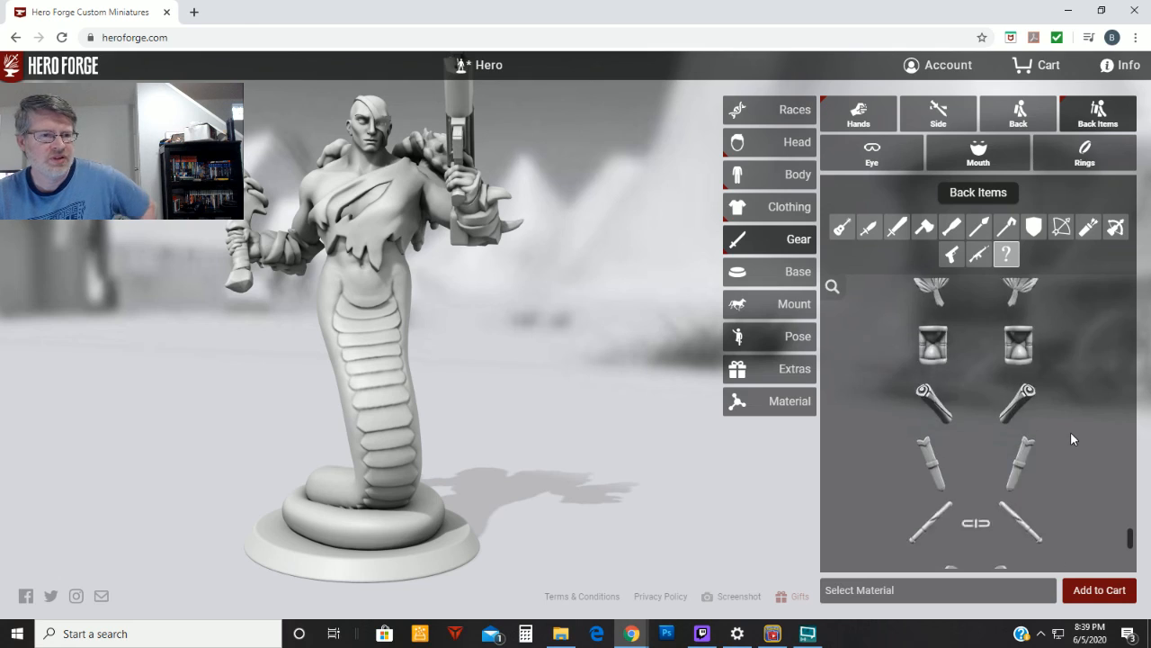
pyautogui.moveTo(342, 383); pyautogui.dragTo(372, 352)
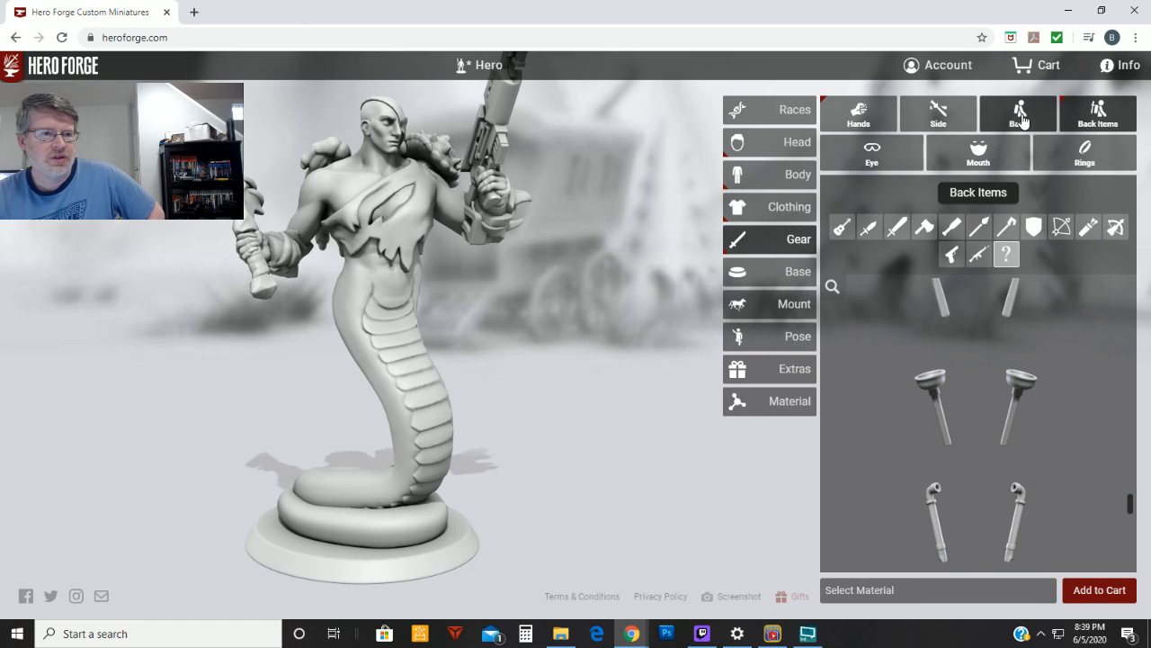
# Look over the Eye and Mouth gear, the face options and the character poses.
pyautogui.click(888, 160)
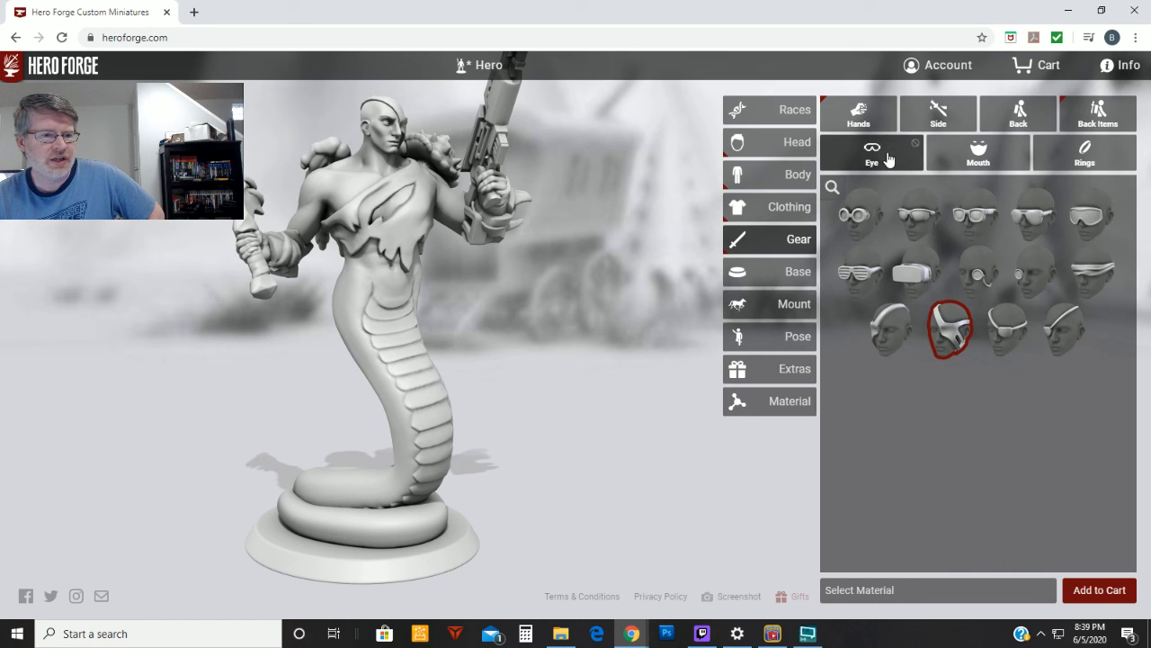
pyautogui.click(974, 160)
pyautogui.moveTo(638, 352); pyautogui.dragTo(542, 346)
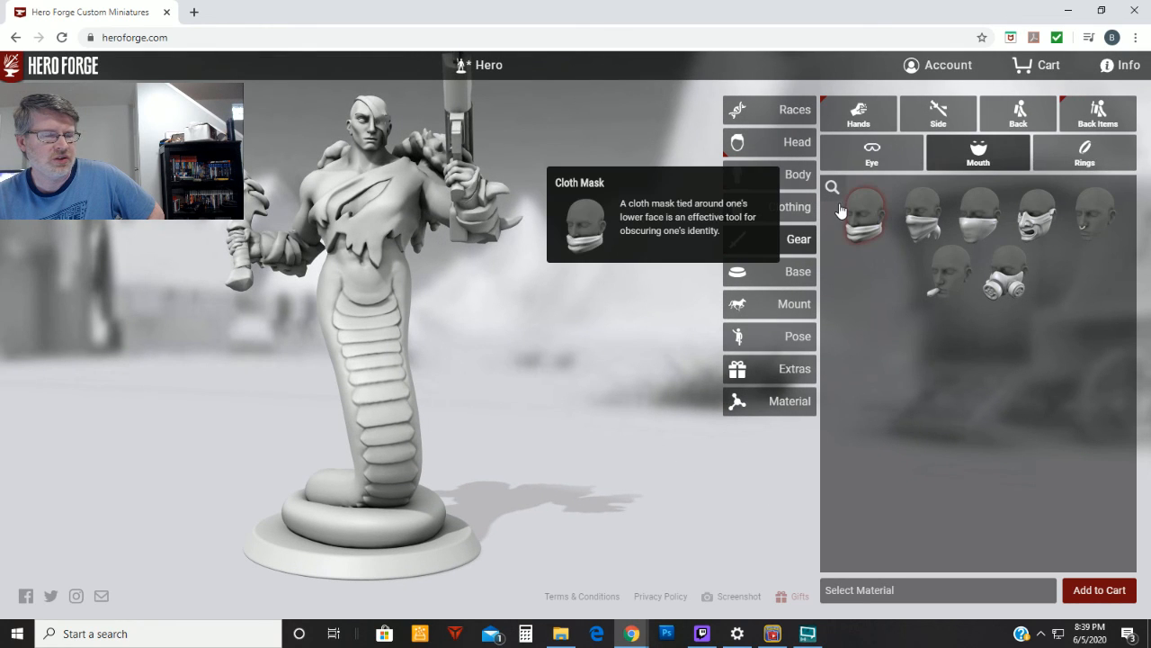
pyautogui.click(796, 146)
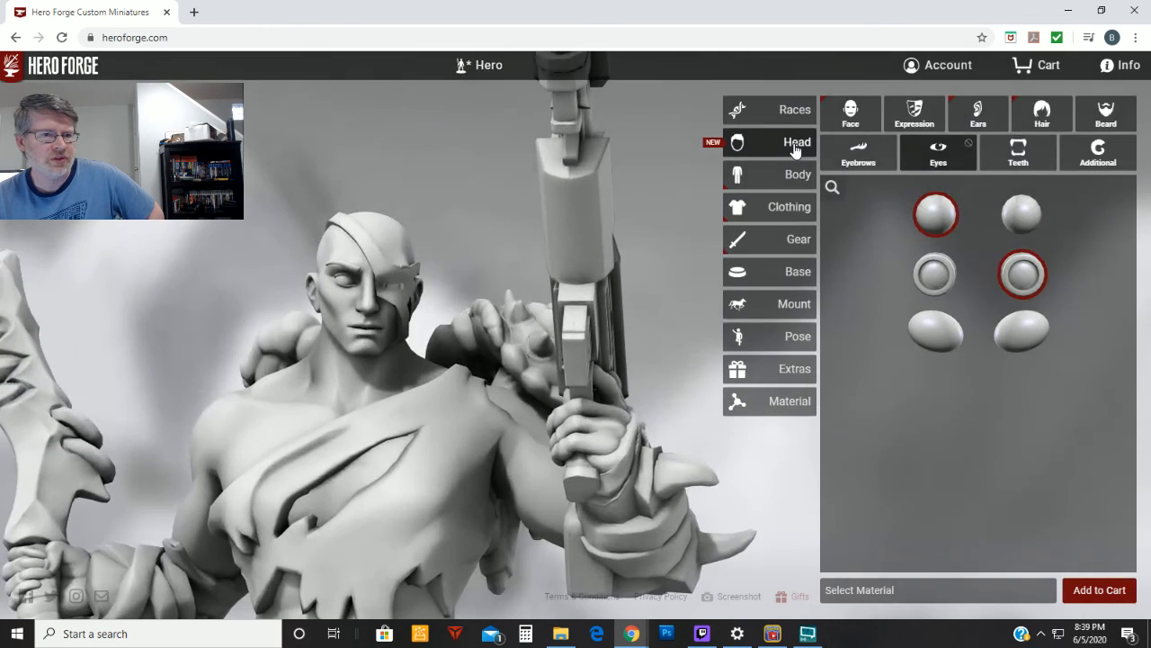
pyautogui.click(850, 115)
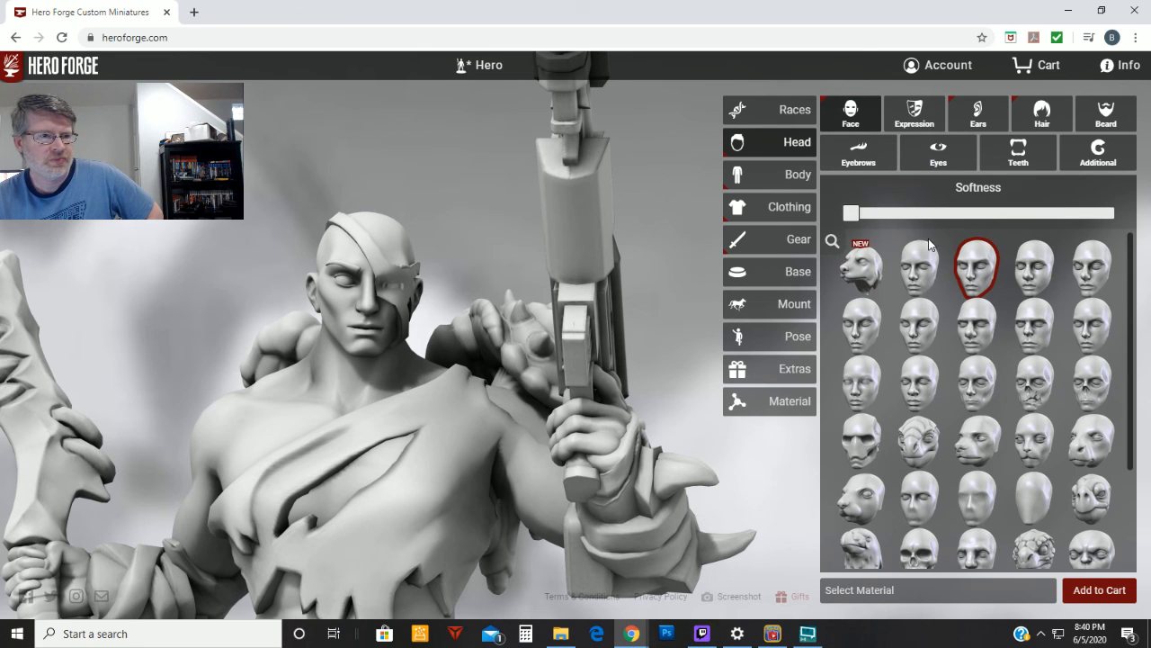
pyautogui.click(798, 333)
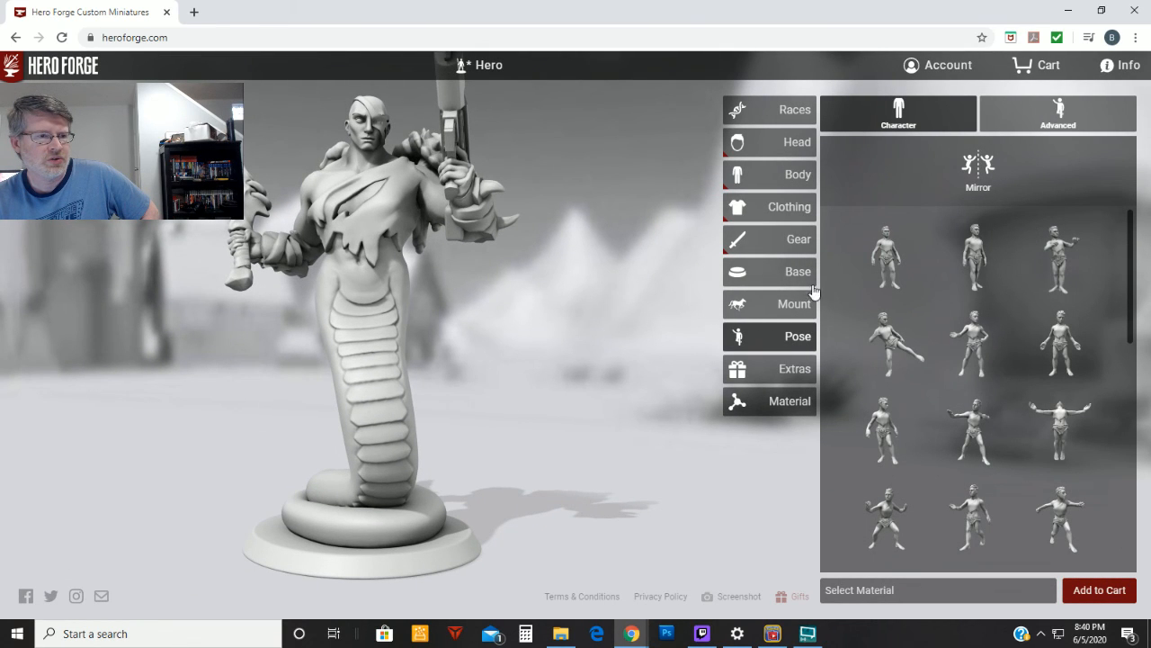
pyautogui.click(790, 143)
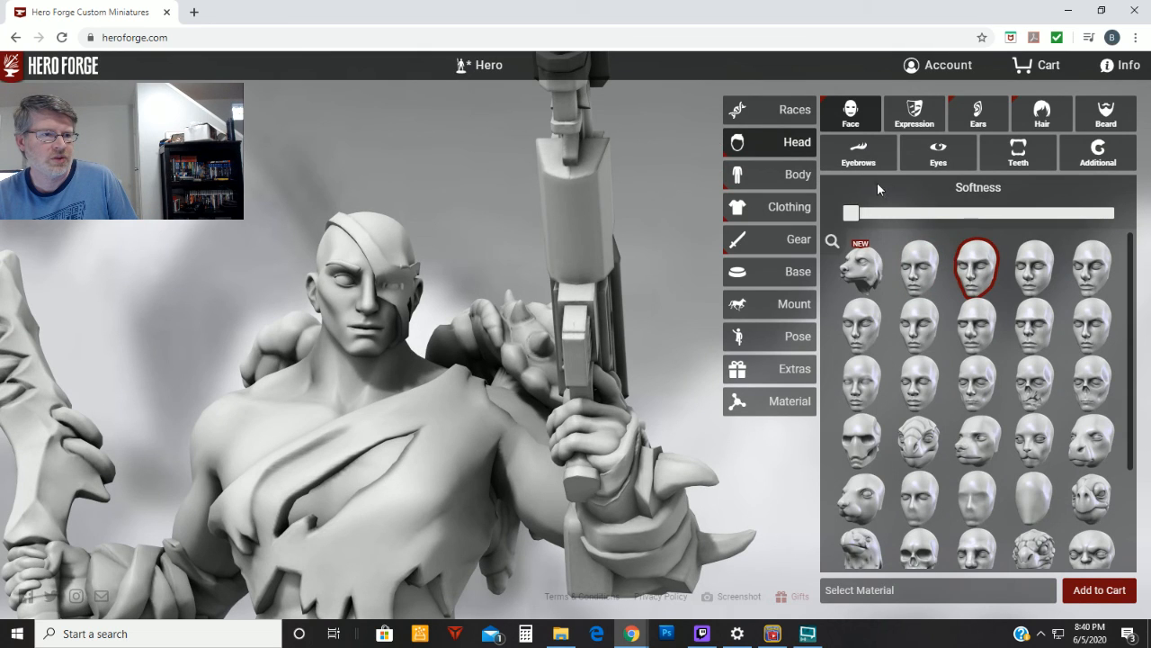
pyautogui.click(859, 155)
# Set a snarling expression with Smile low, Cocky slightly over half, Snarl about half and AAAARRRGGGGHH!!! a bit under half.
pyautogui.click(927, 112)
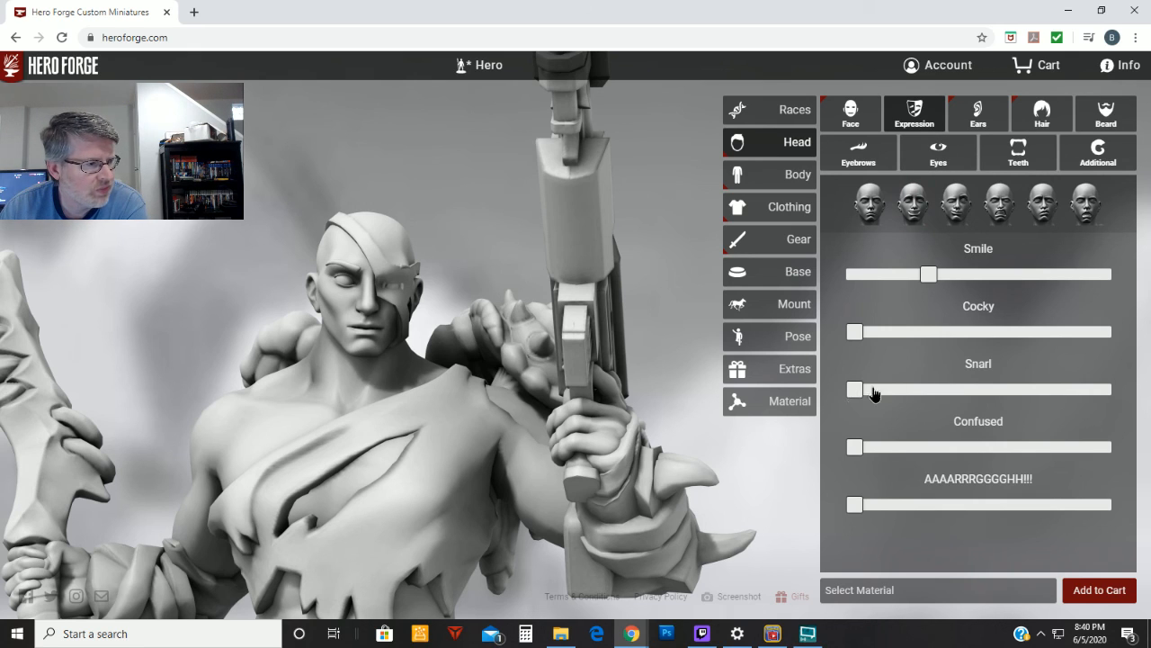
pyautogui.moveTo(872, 393); pyautogui.dragTo(1054, 387)
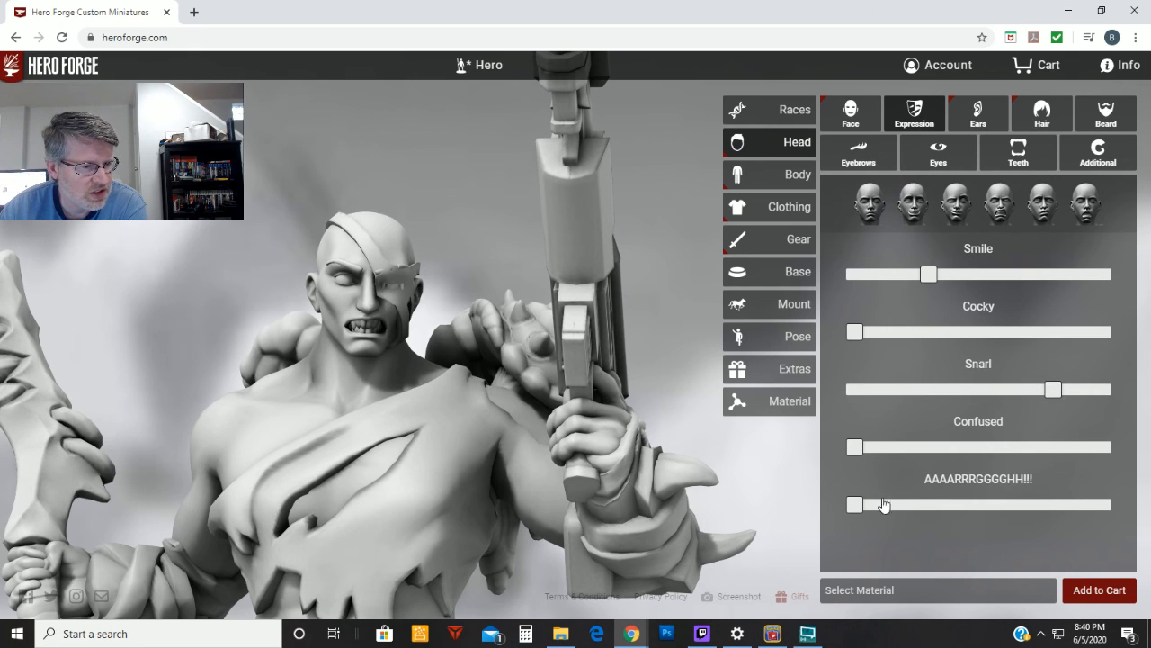
pyautogui.moveTo(884, 505)
pyautogui.mouseDown()
pyautogui.moveTo(1092, 503)
pyautogui.moveTo(892, 505)
pyautogui.mouseUp()
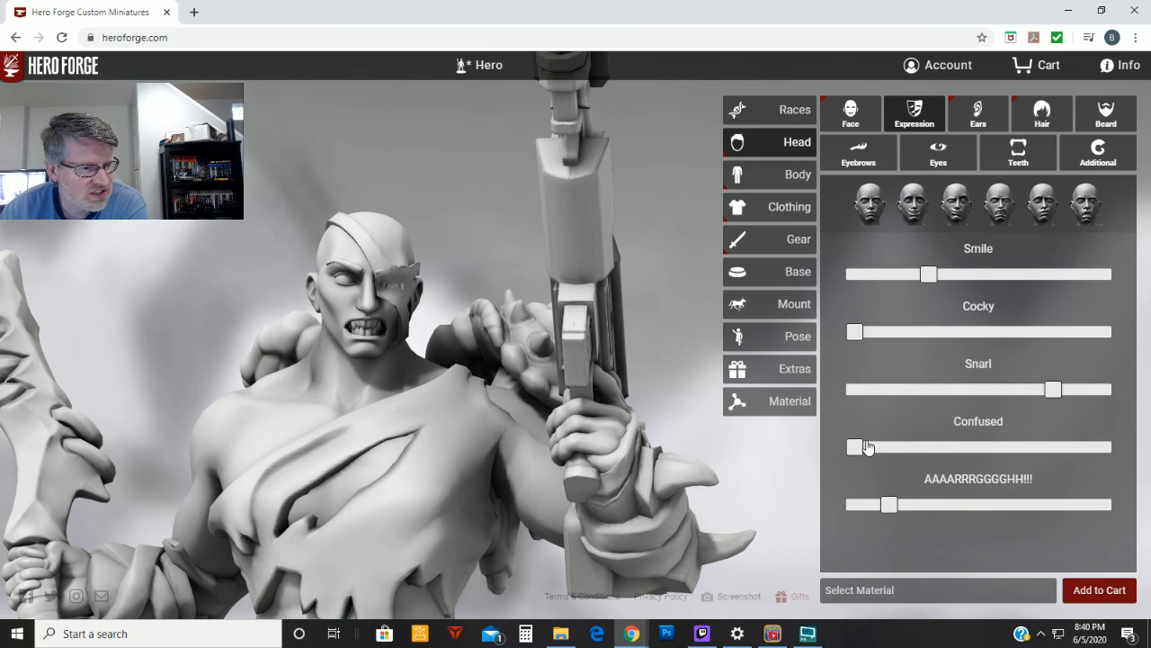
pyautogui.moveTo(933, 275); pyautogui.dragTo(901, 286)
pyautogui.moveTo(866, 337); pyautogui.dragTo(994, 325)
pyautogui.moveTo(888, 501); pyautogui.dragTo(958, 512)
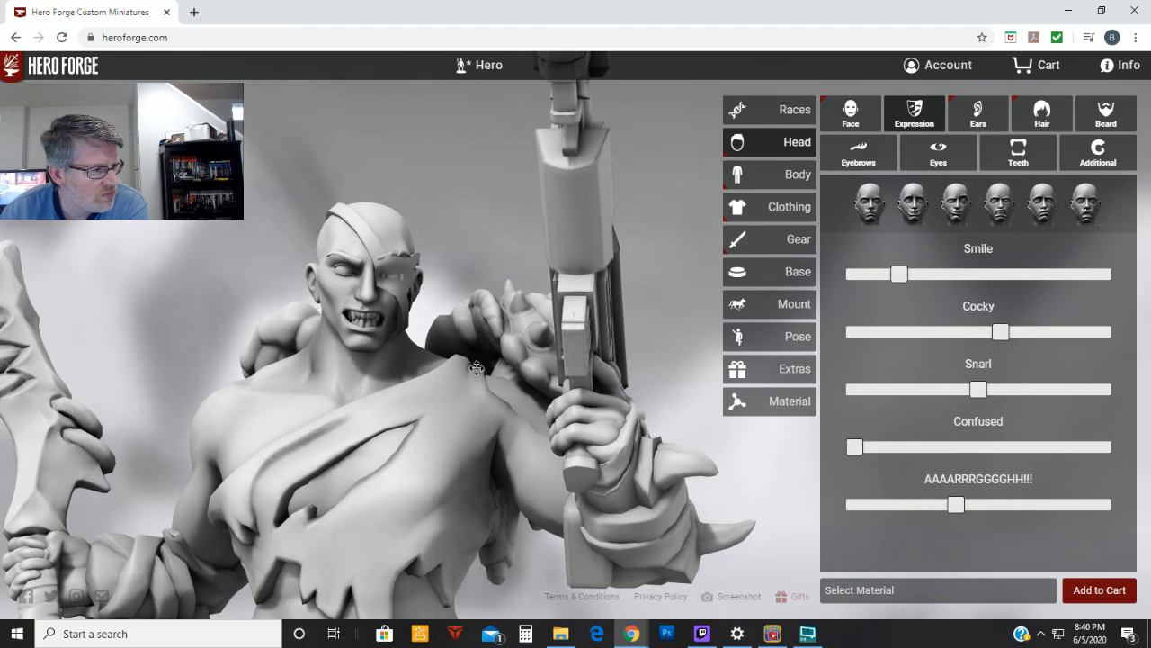
pyautogui.moveTo(476, 368); pyautogui.dragTo(503, 346)
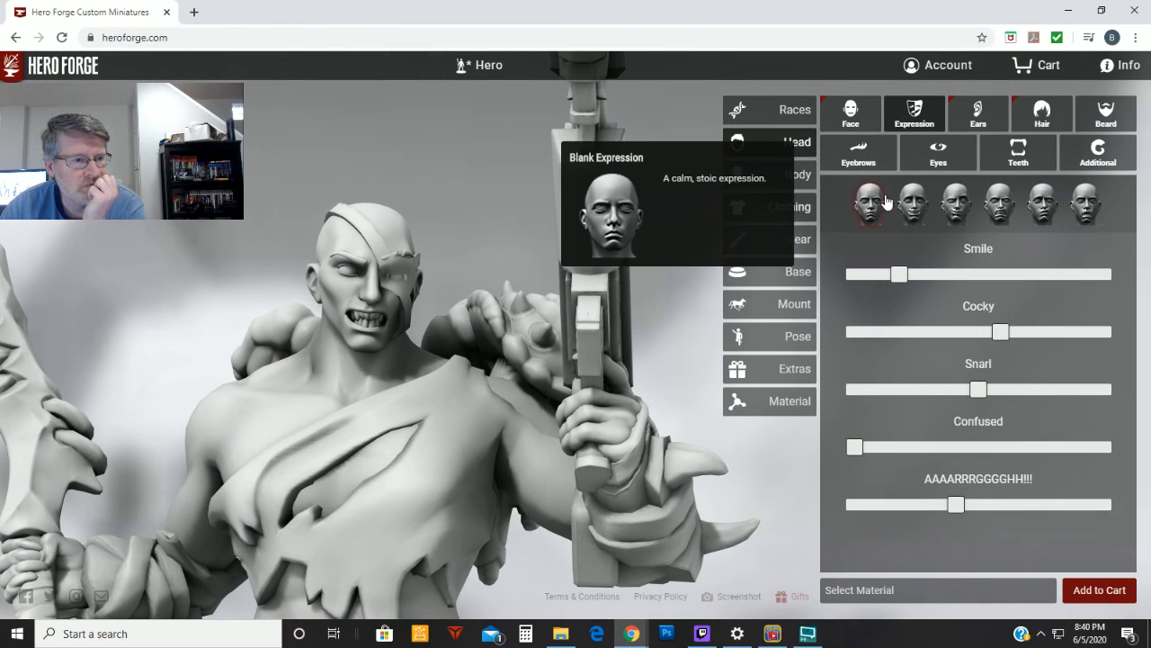
pyautogui.moveTo(531, 252); pyautogui.dragTo(440, 262)
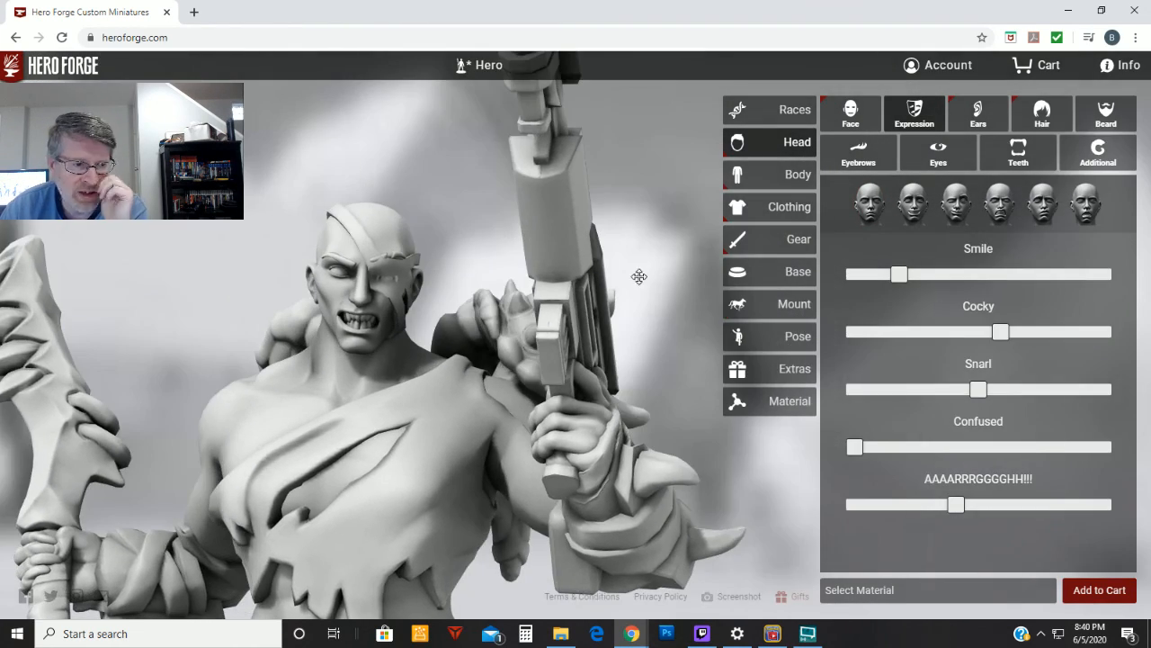
# Switch to the Yahoo image search for golobulus and look through more reference pictures of the character's gear.
pyautogui.click(774, 249)
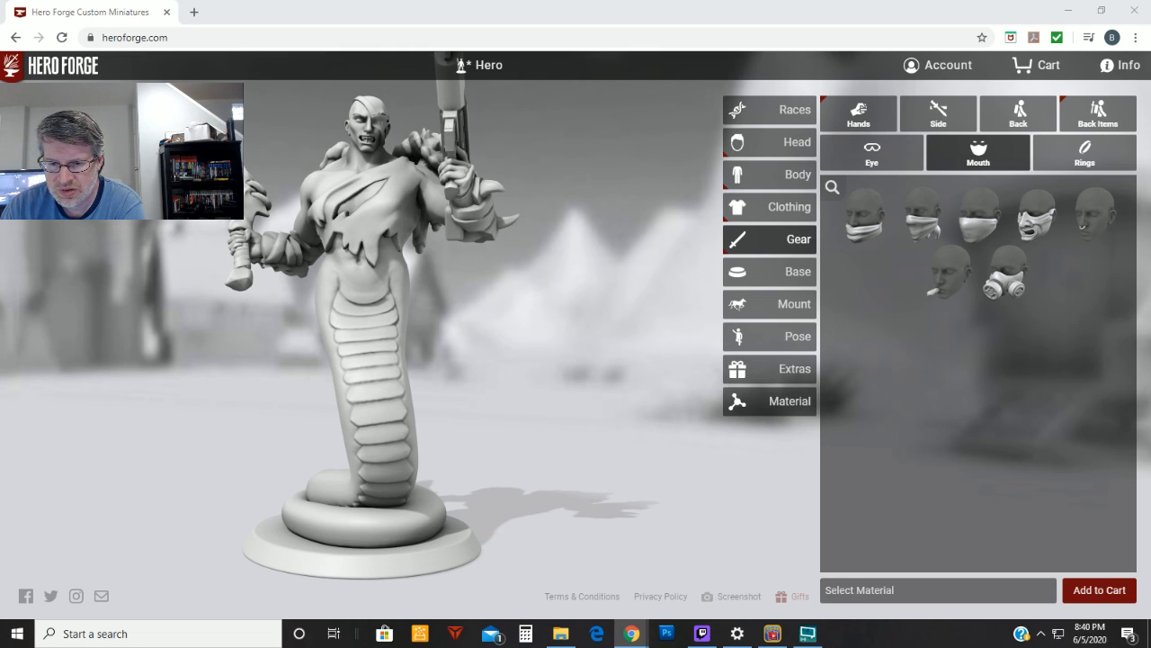
pyautogui.hotkey('alt', 'Tab')
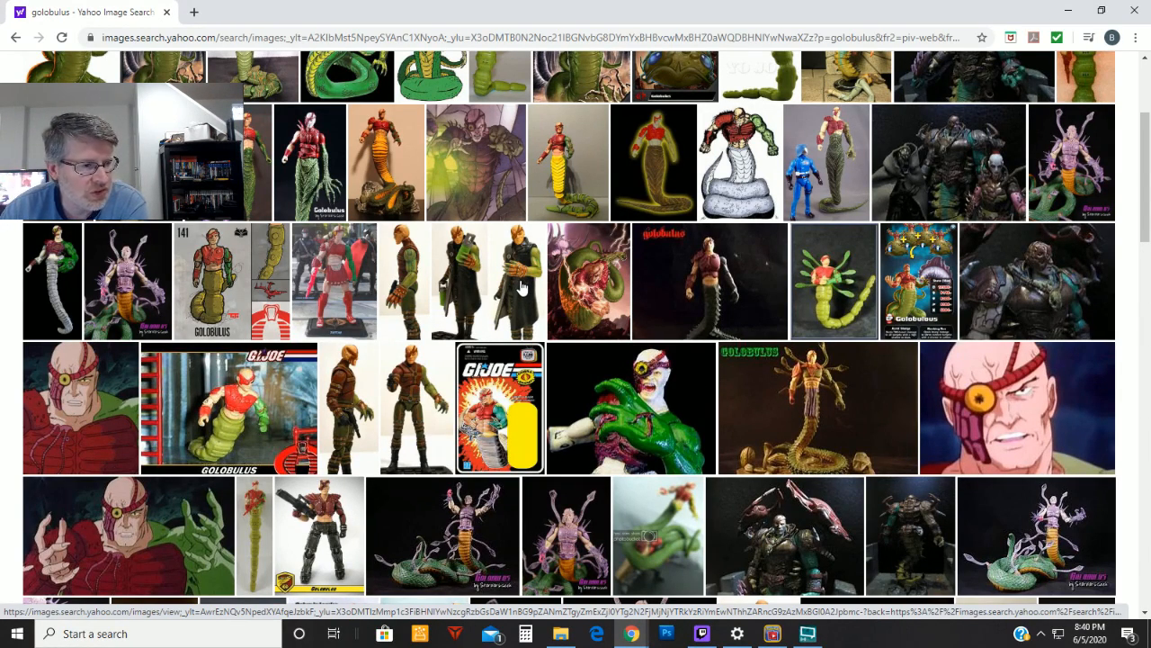
pyautogui.scroll(-2, 641, 419)
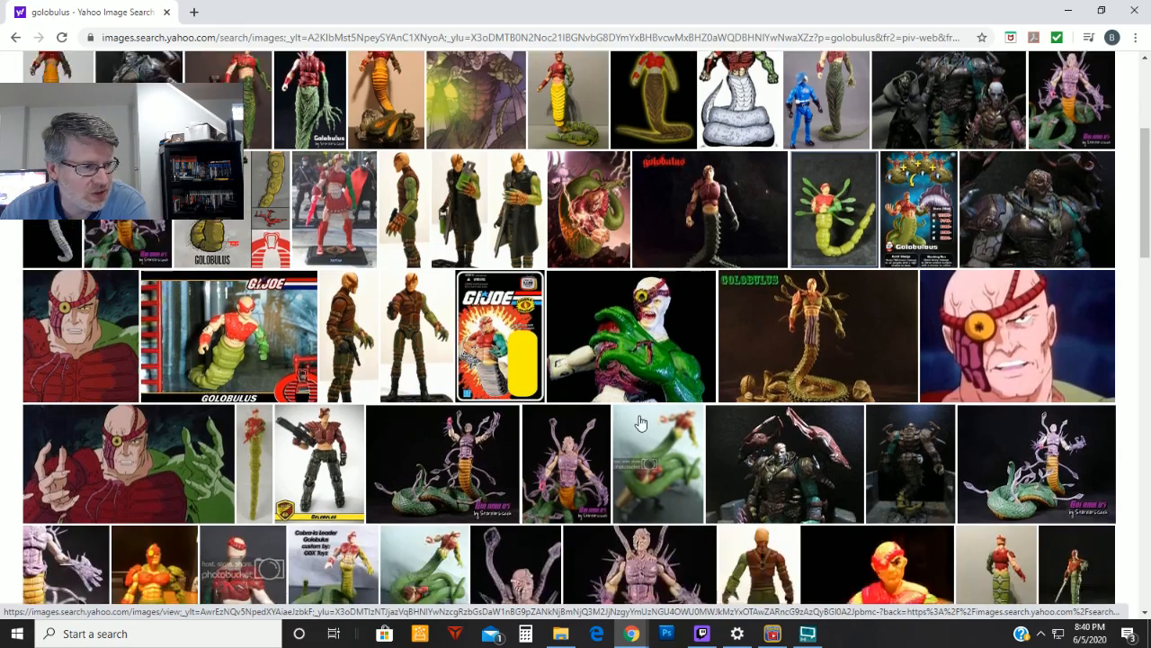
pyautogui.scroll(-3, 640, 418)
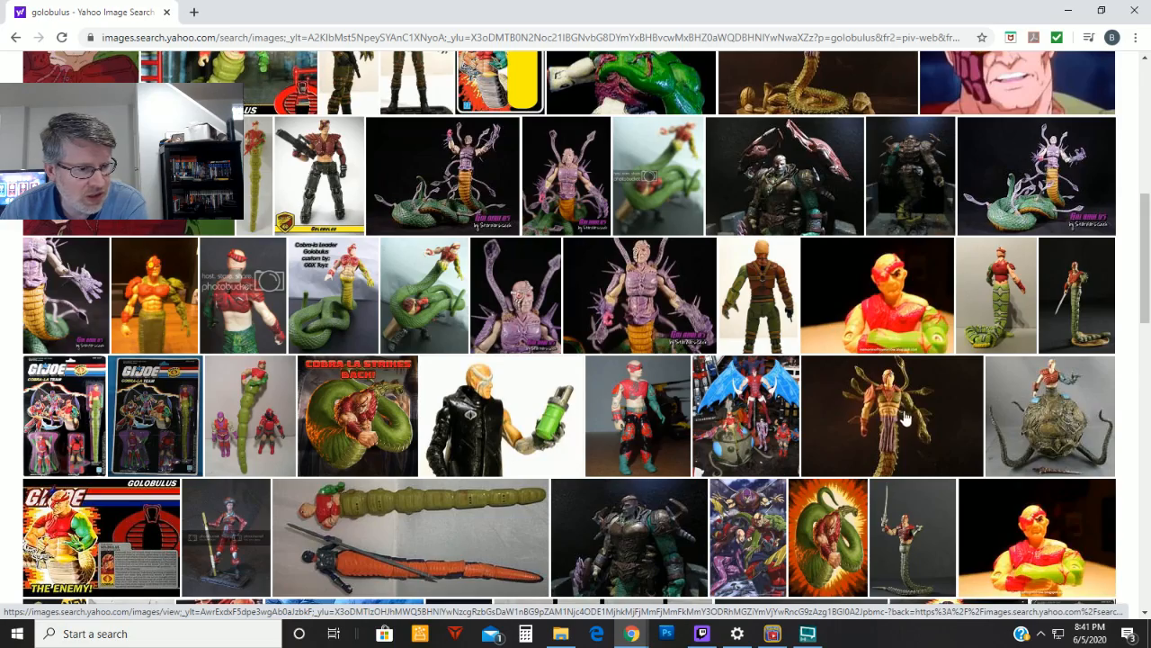
pyautogui.scroll(-3, 904, 419)
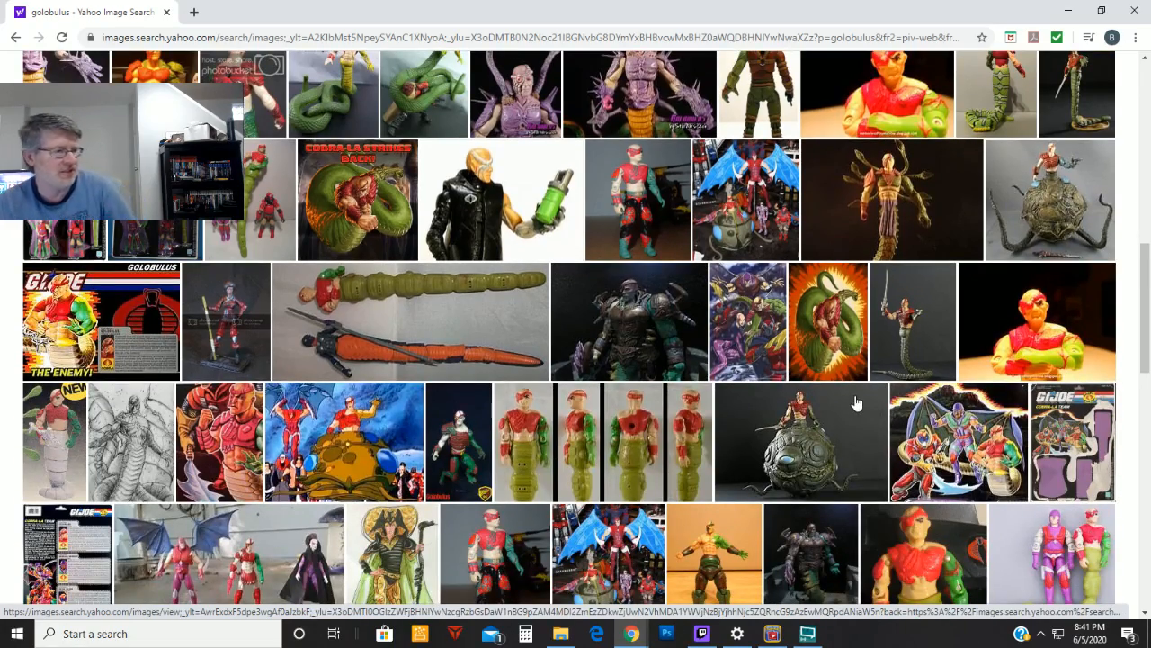
pyautogui.click(1064, 11)
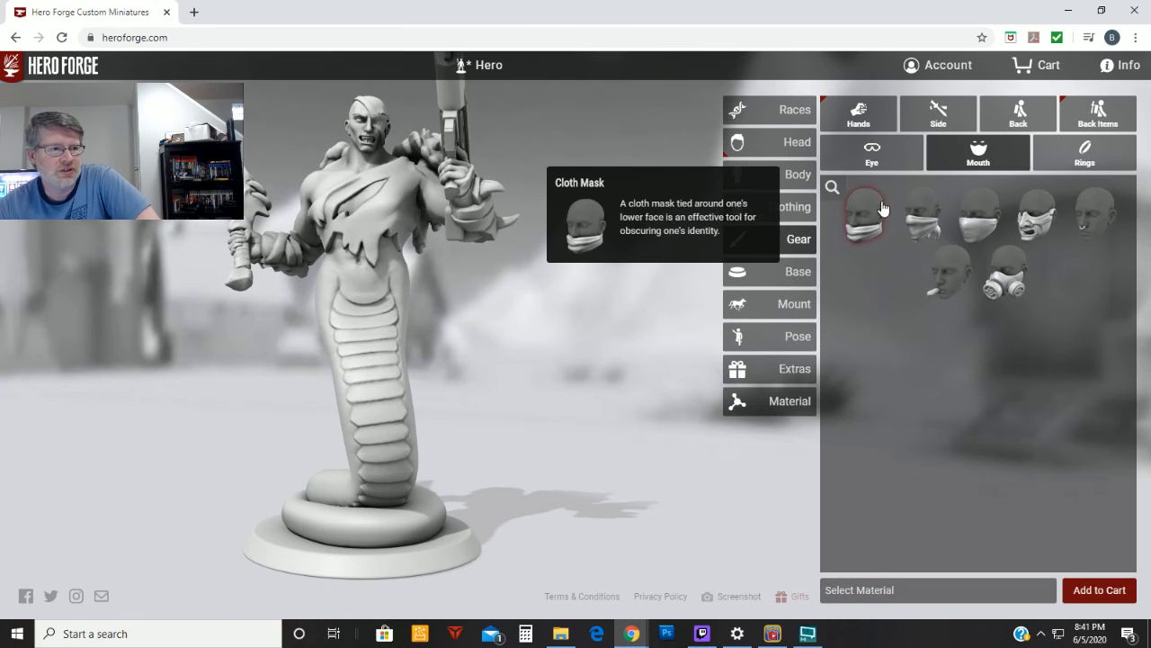
# Put the figure on the round base with the cobblestone stone texture.
pyautogui.click(795, 275)
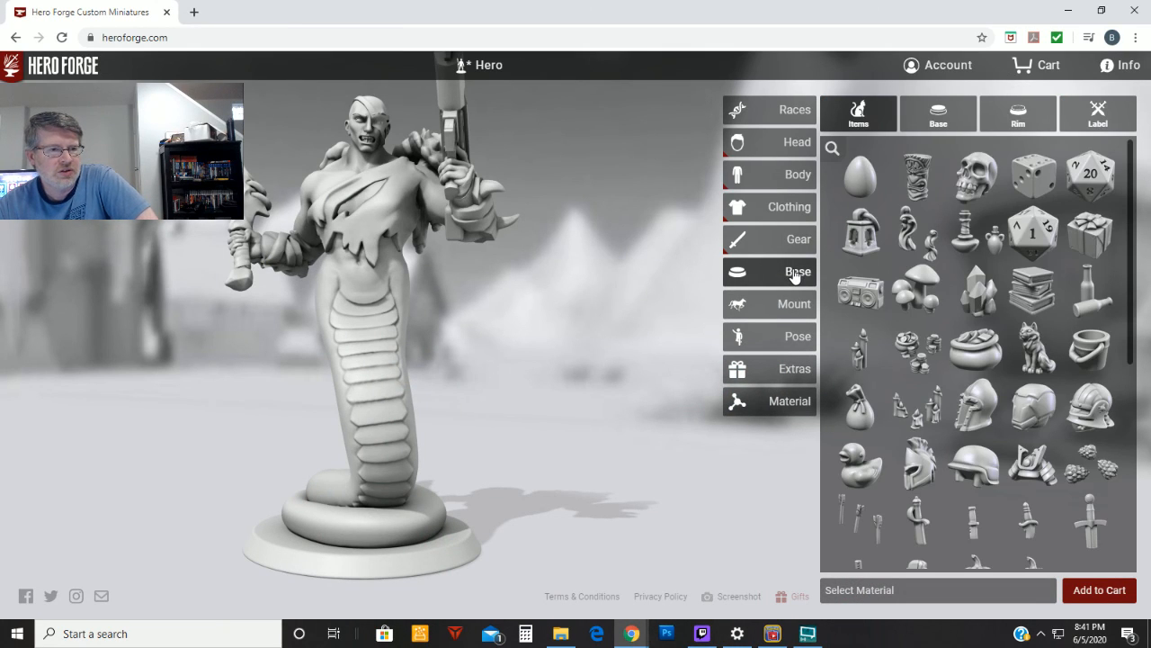
pyautogui.click(938, 116)
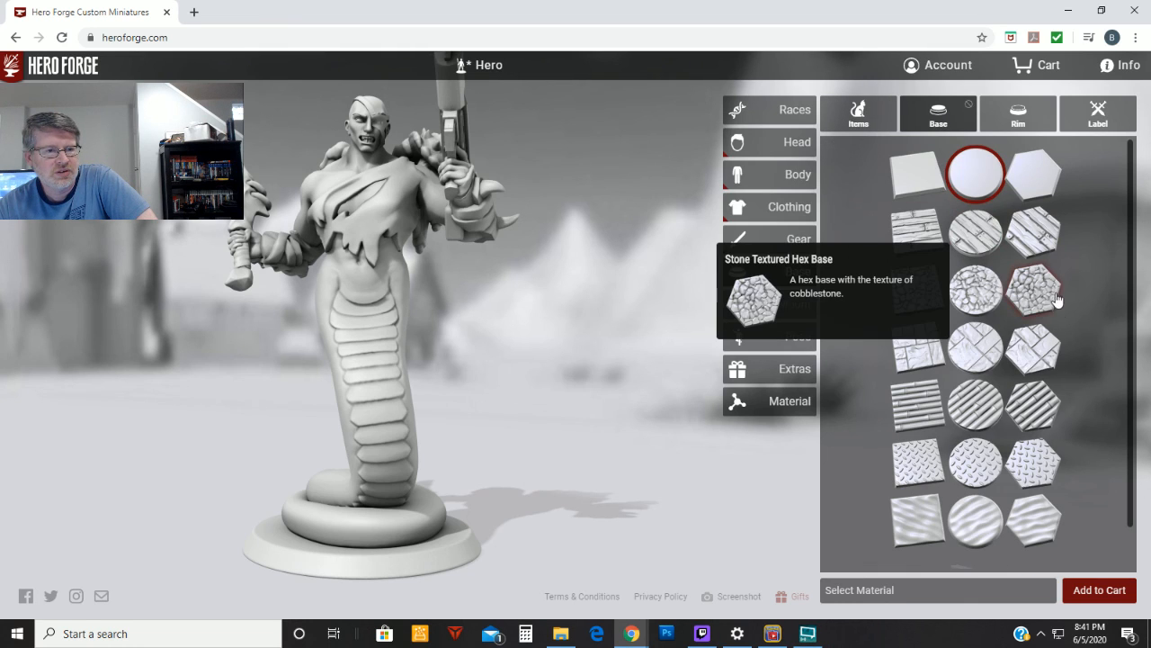
pyautogui.click(980, 292)
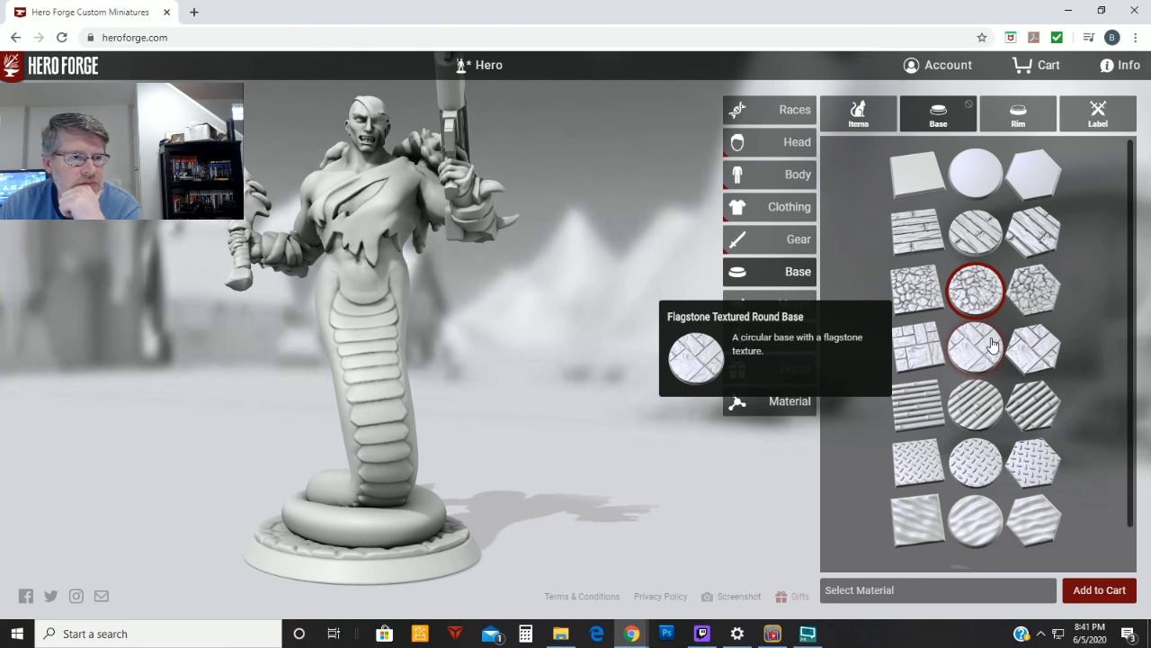
# Add the pair of curled tentacles from the base items and give the base the straight, angled rim.
pyautogui.click(858, 113)
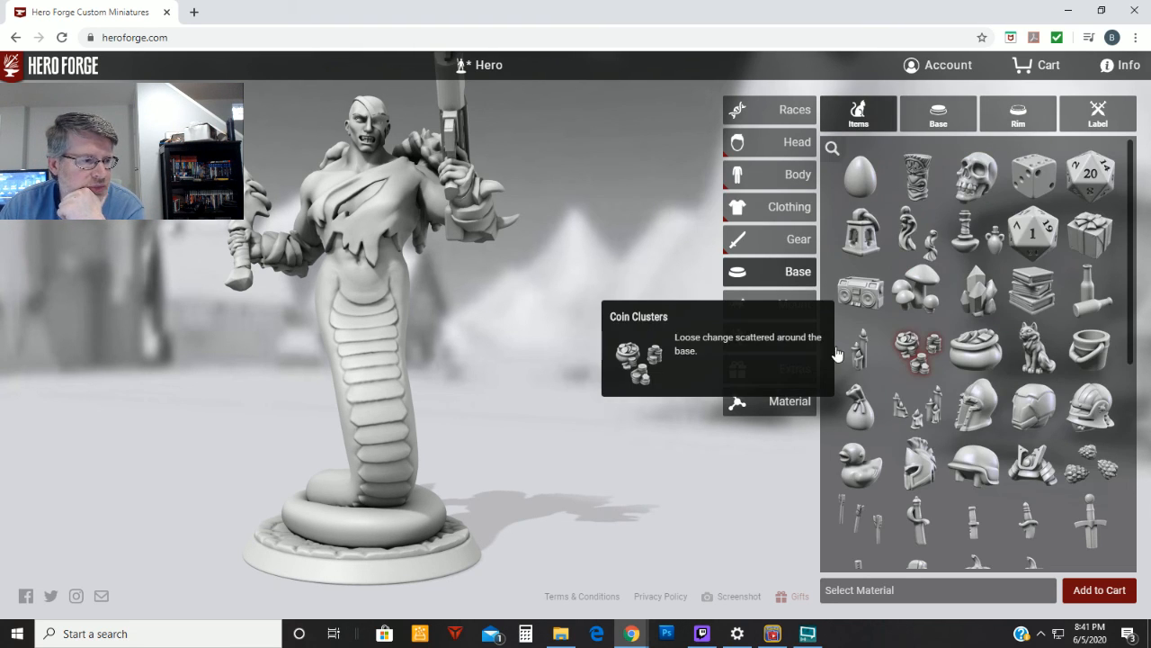
pyautogui.moveTo(629, 458); pyautogui.dragTo(530, 438)
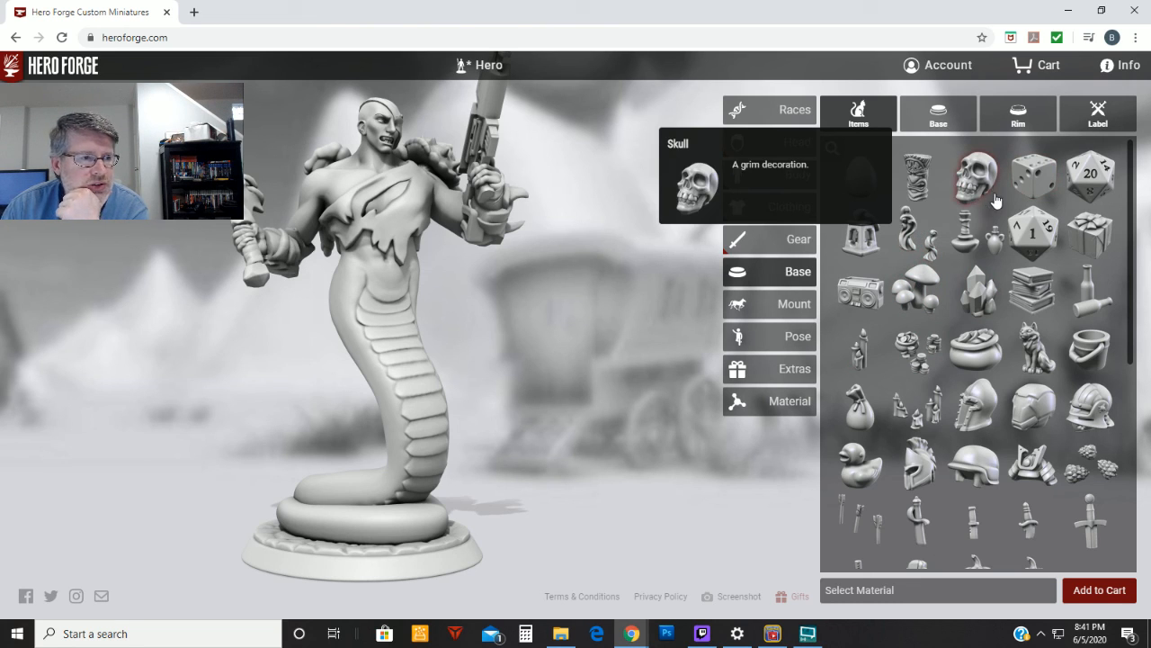
pyautogui.scroll(-3, 1025, 207)
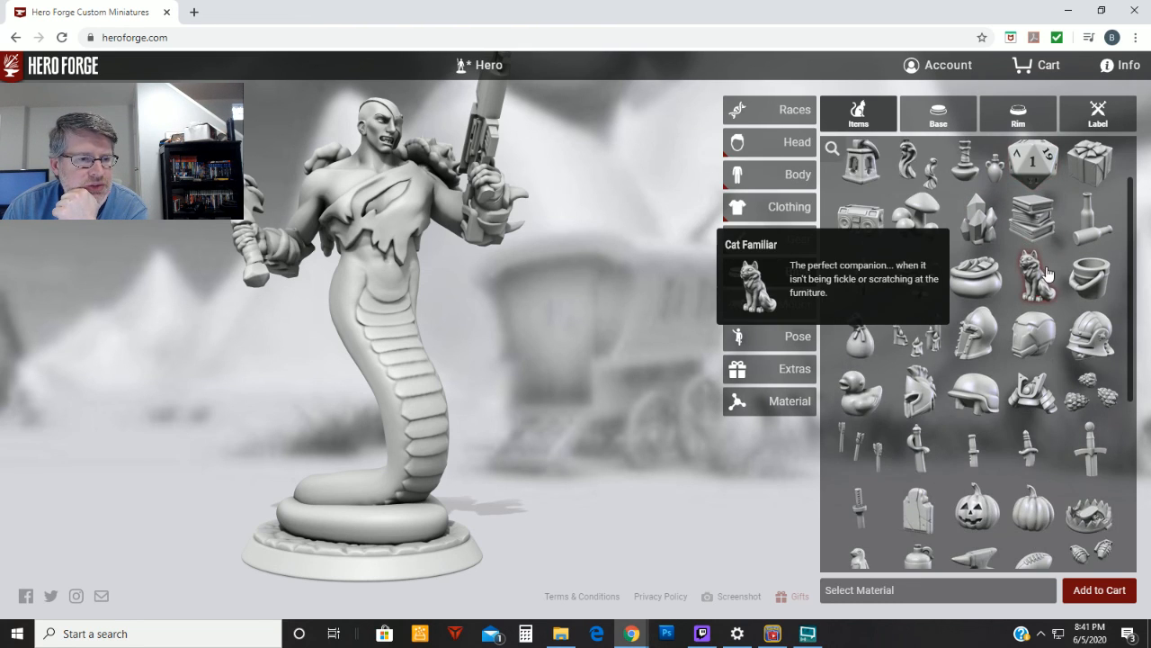
pyautogui.scroll(-5, 1121, 340)
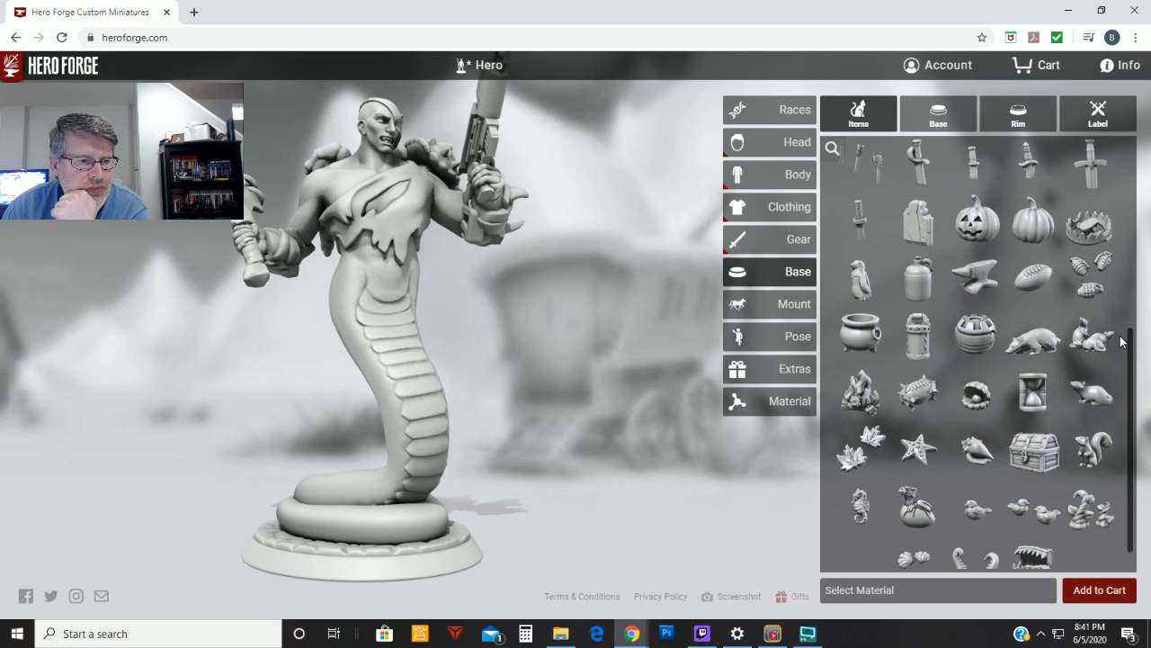
pyautogui.scroll(-1, 1121, 340)
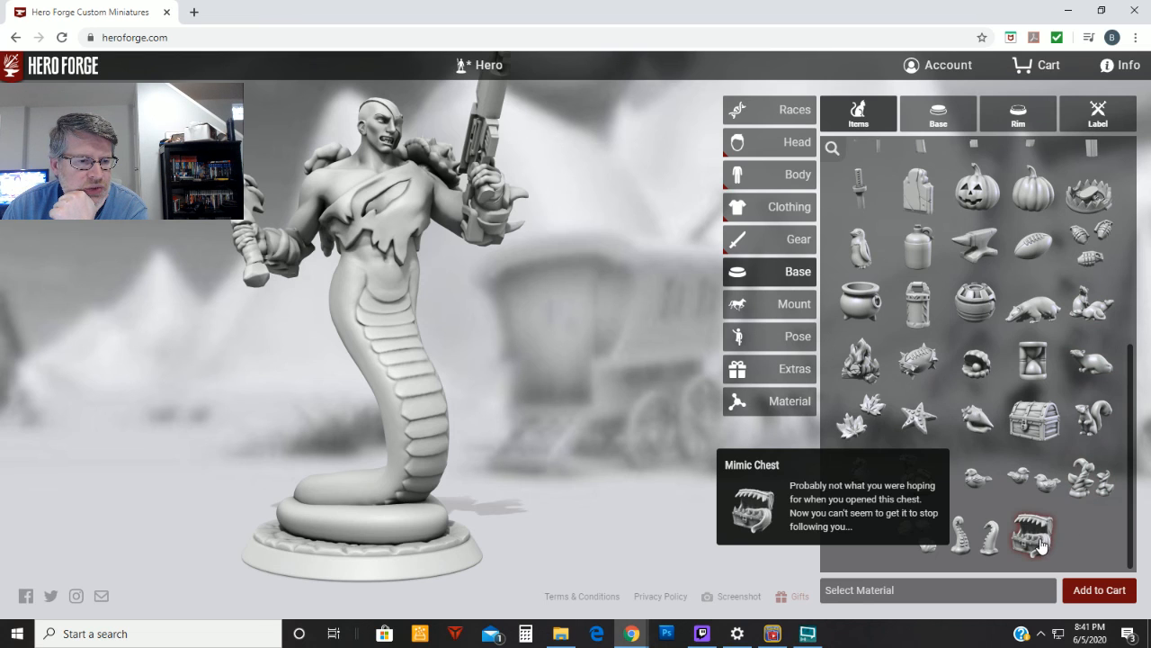
pyautogui.click(982, 539)
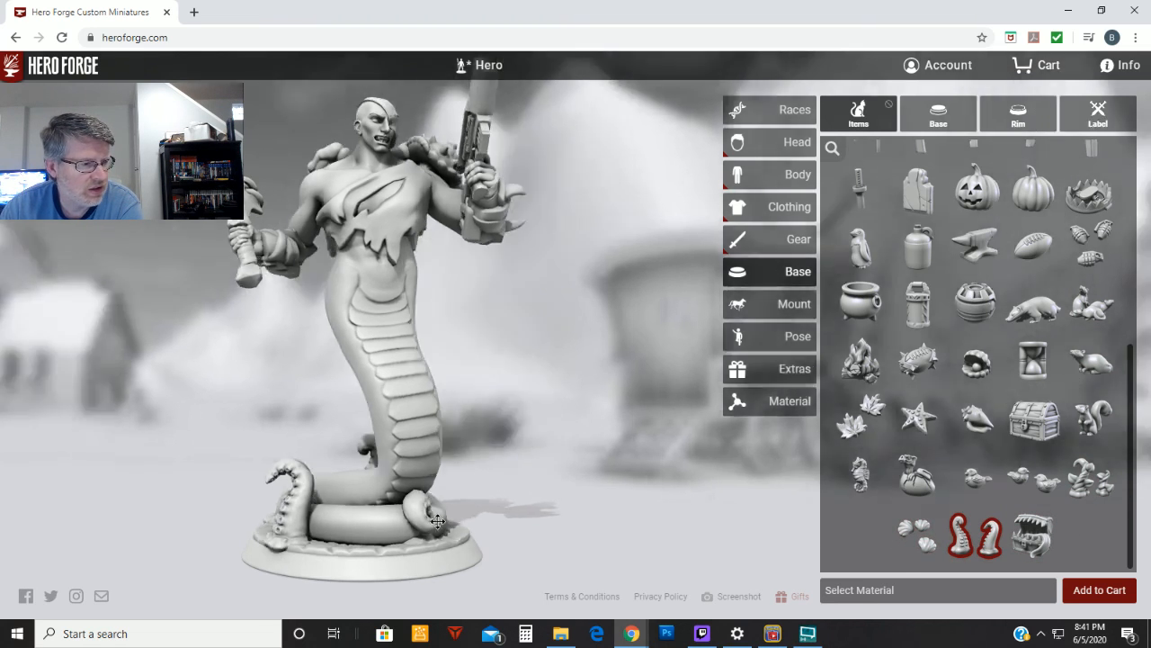
pyautogui.moveTo(437, 521); pyautogui.dragTo(538, 515)
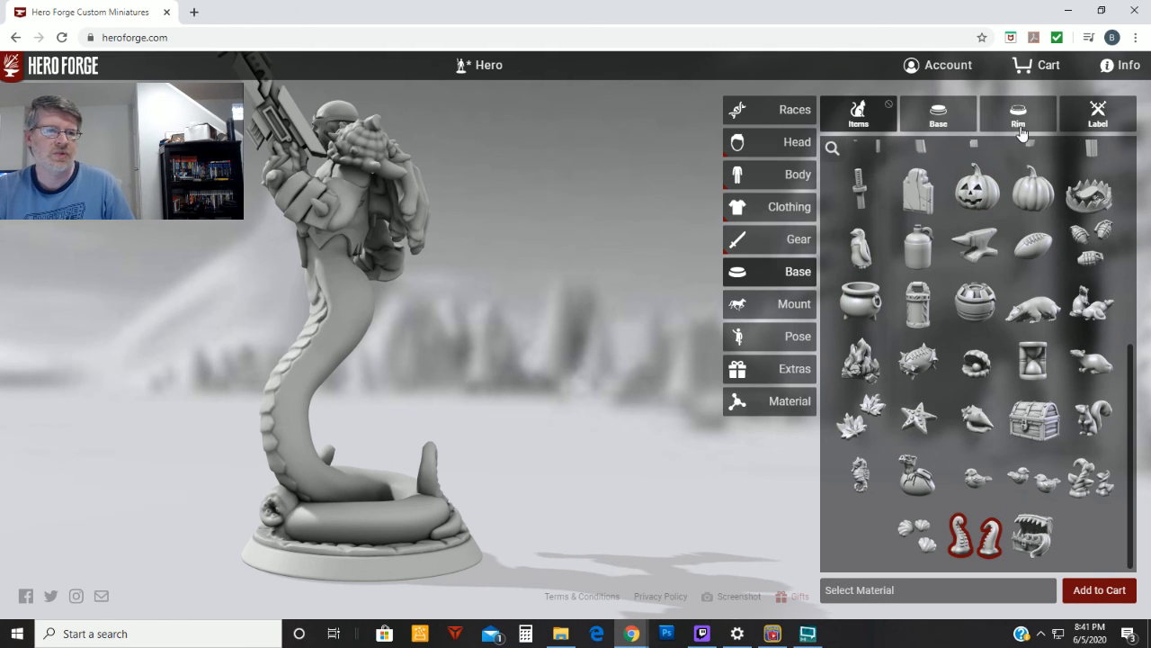
pyautogui.click(1020, 112)
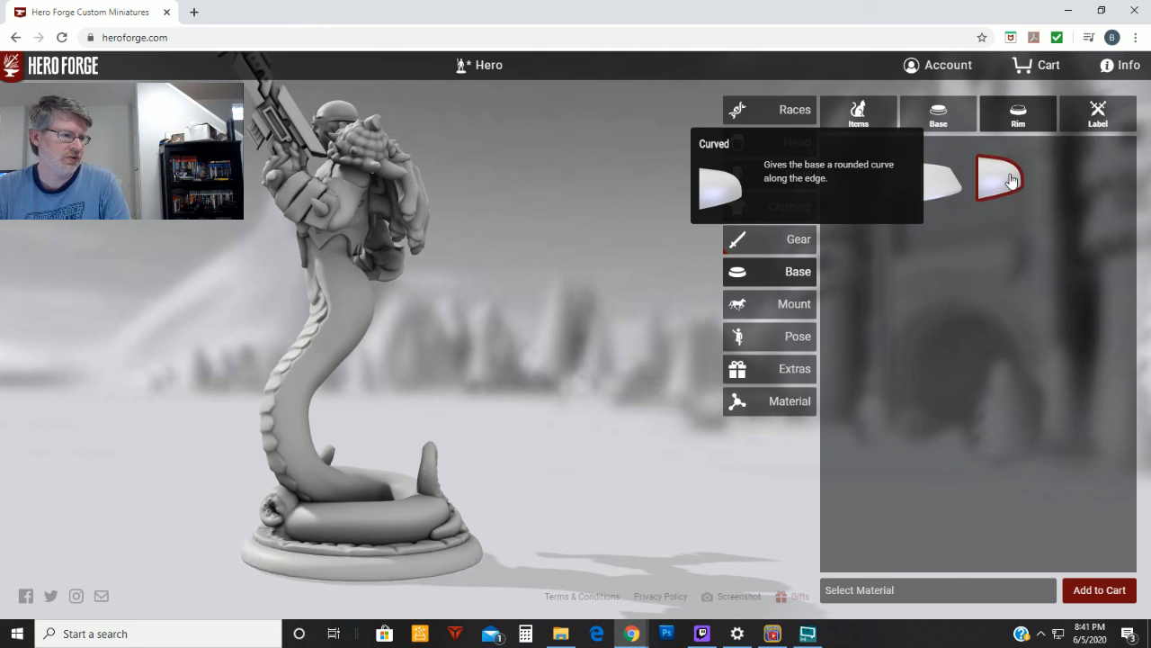
pyautogui.click(955, 183)
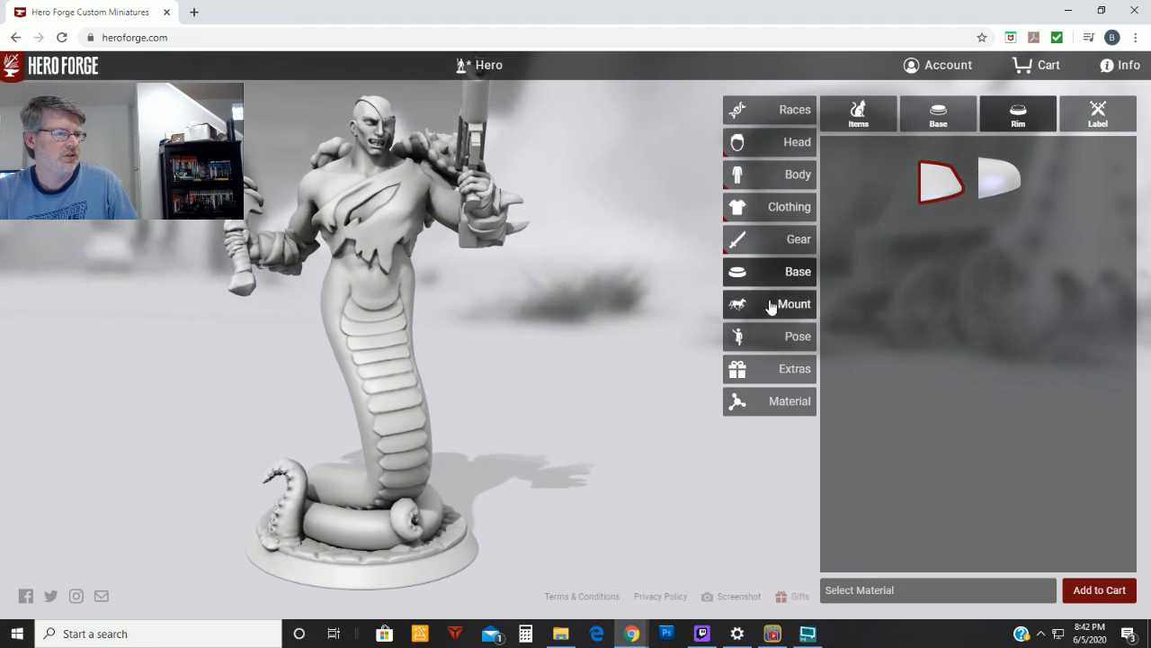
# Add a custom text label to the underside of the base reading COBRA LA with LA-LA-LA-LA on the second line.
pyautogui.click(1099, 113)
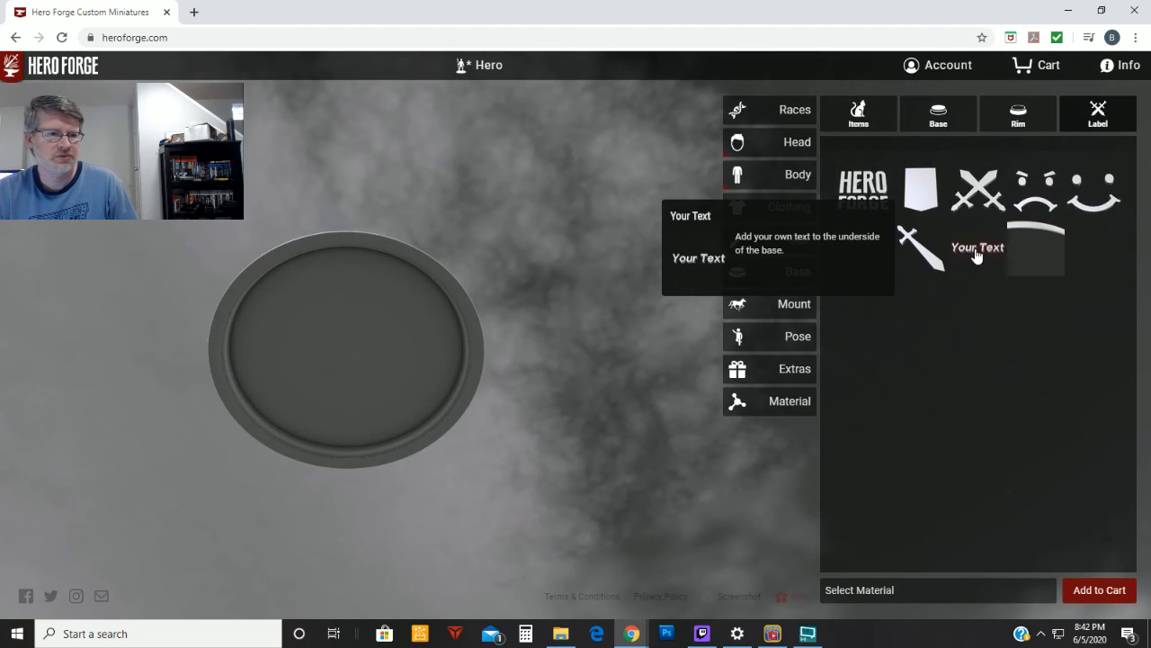
pyautogui.click(977, 254)
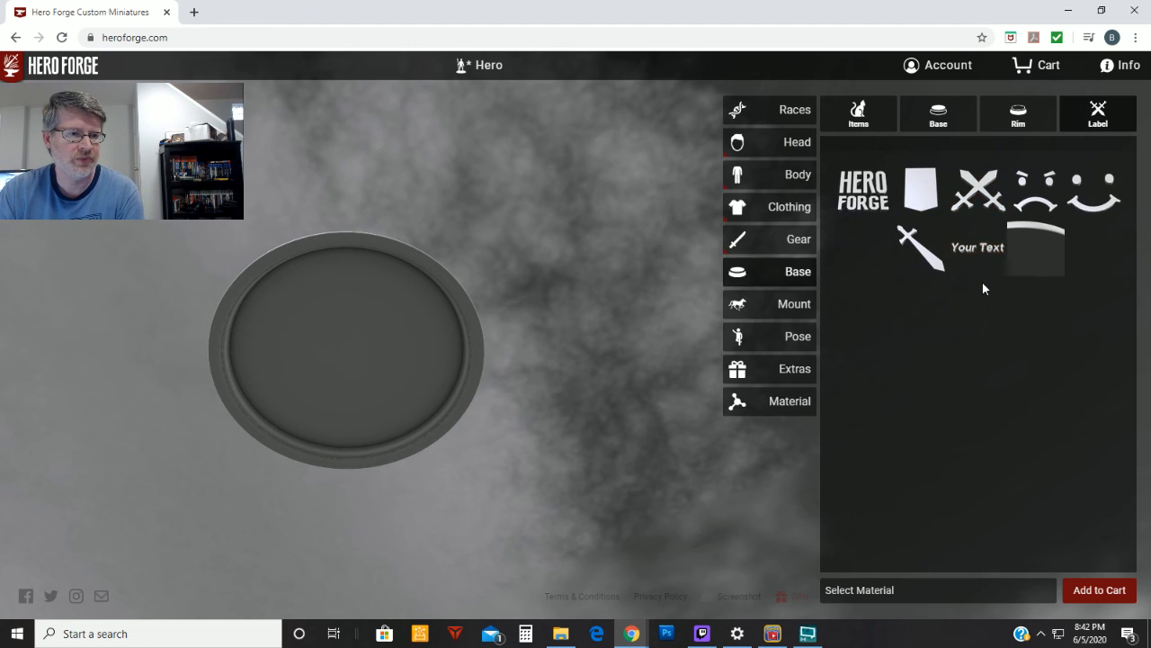
pyautogui.click(989, 162)
pyautogui.write('C')
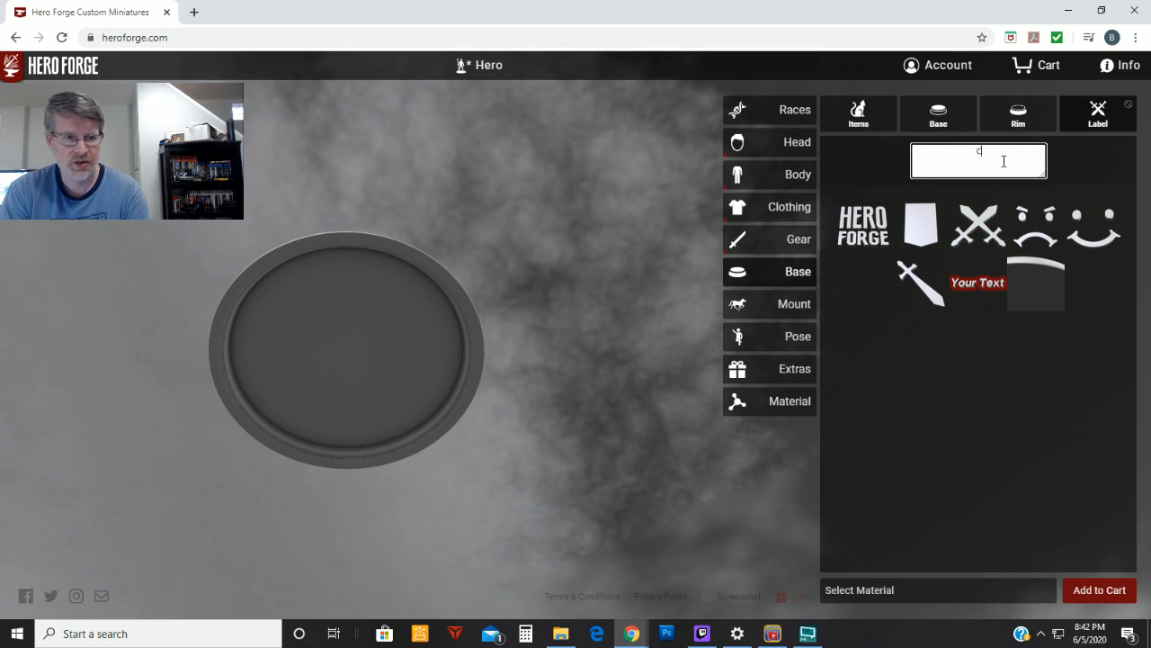
pyautogui.write('OBRA LA ')
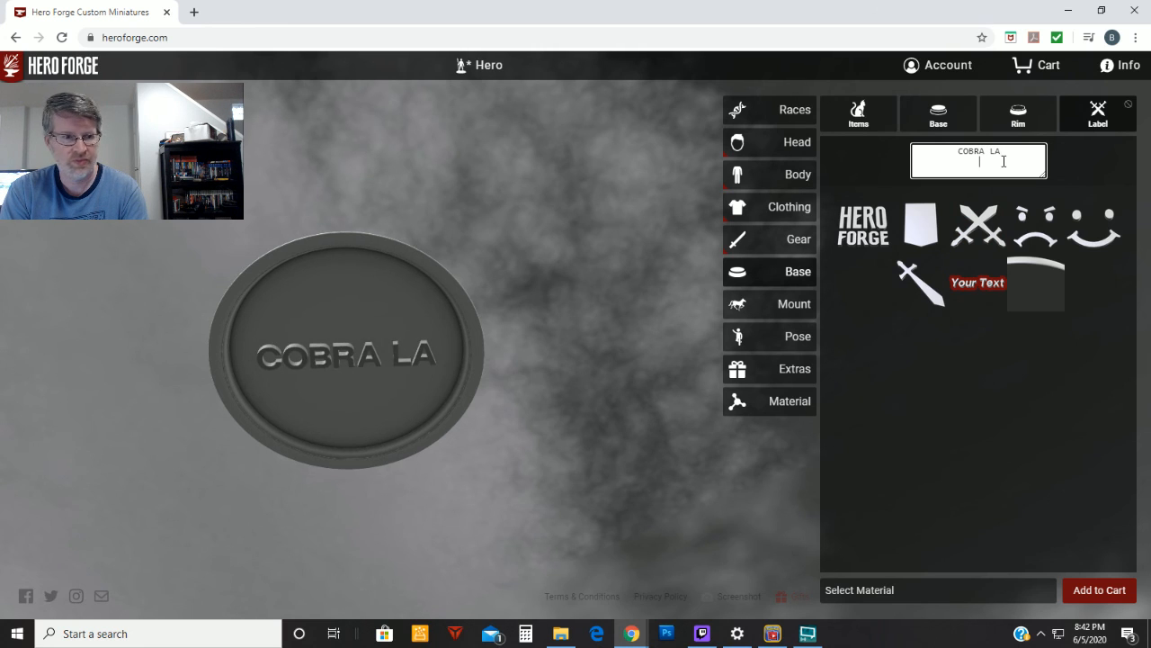
pyautogui.write('LA-L')
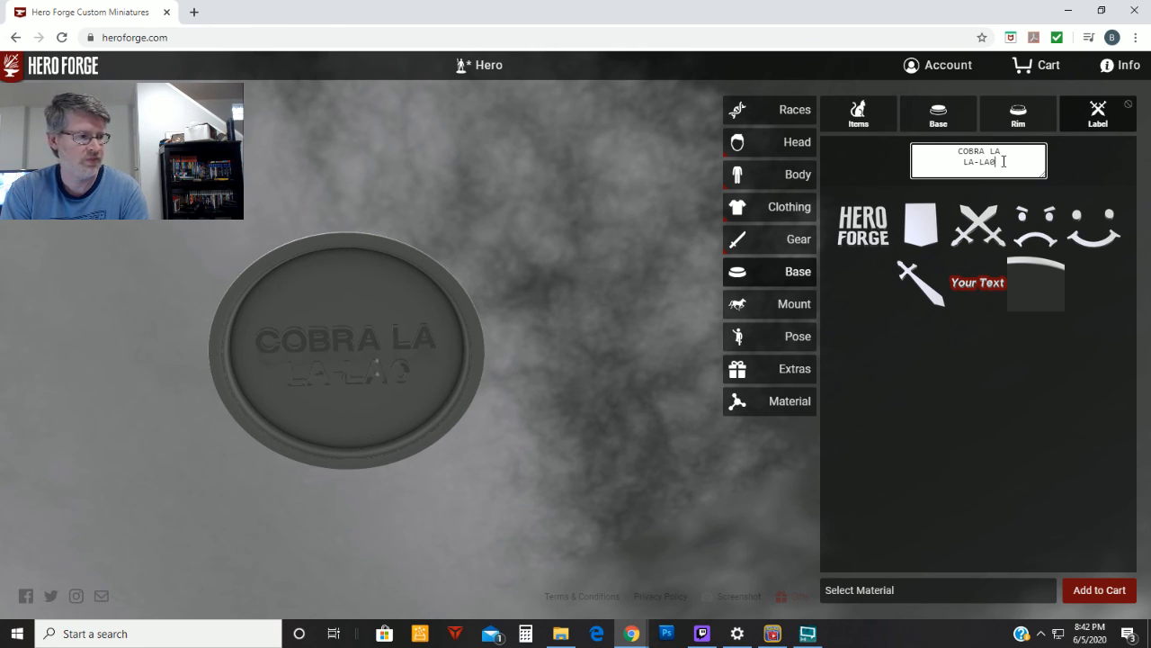
pyautogui.write('A-LA')
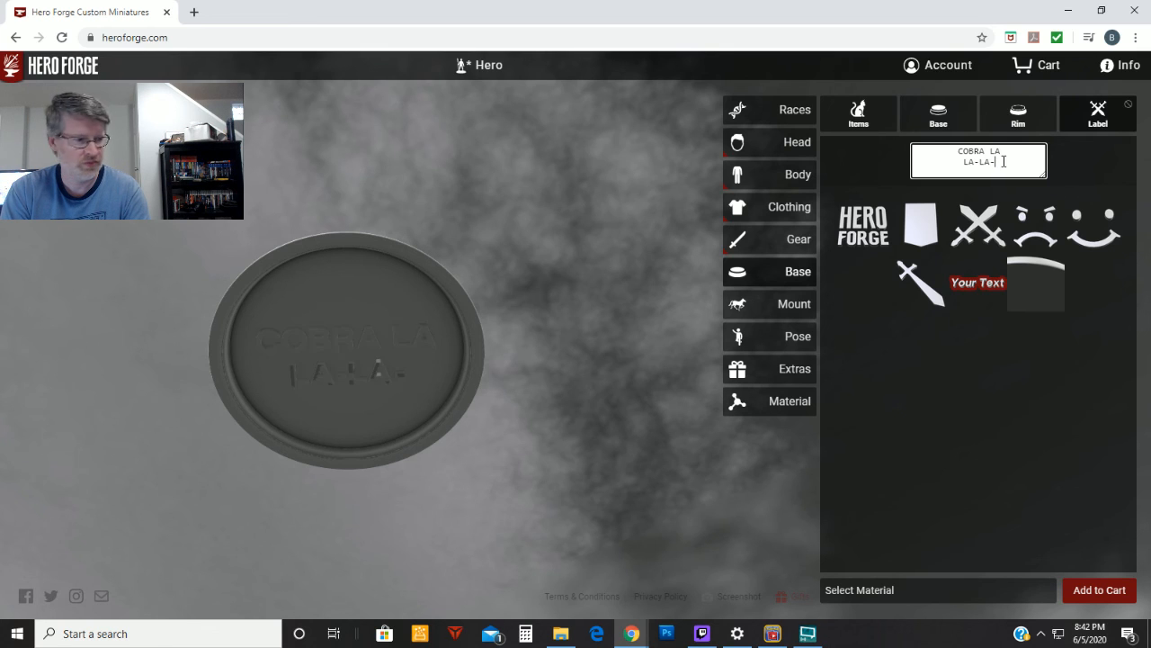
pyautogui.write('-LA')
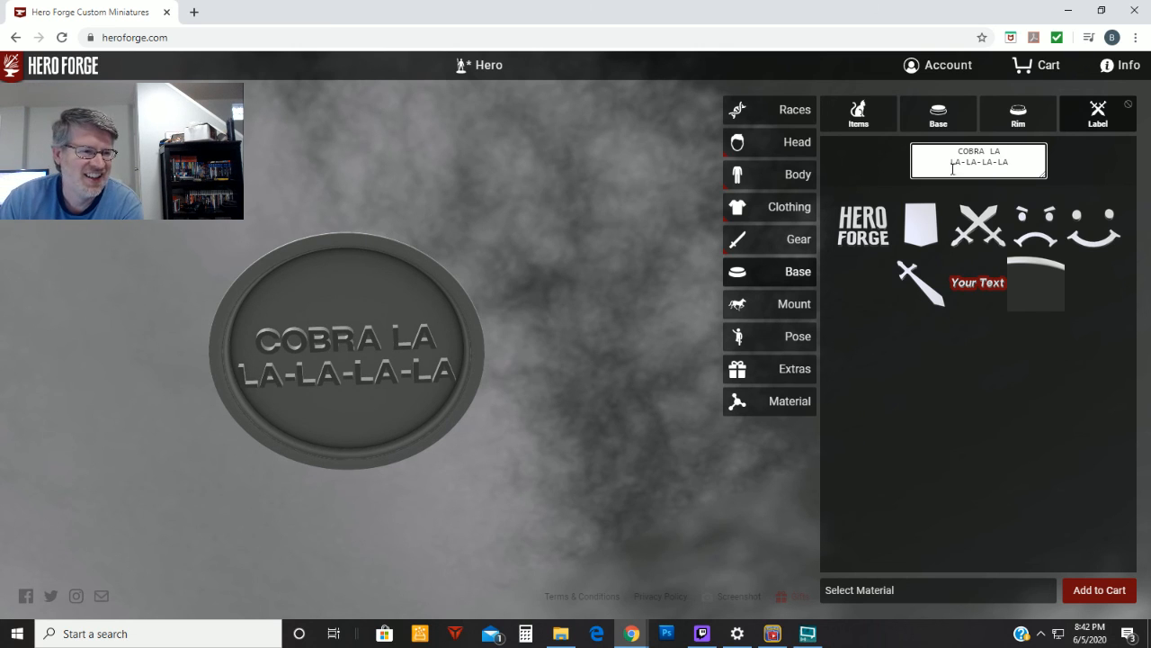
# Check the mount options and try poses including Standing Still and Low Side Kick on the figure.
pyautogui.click(790, 311)
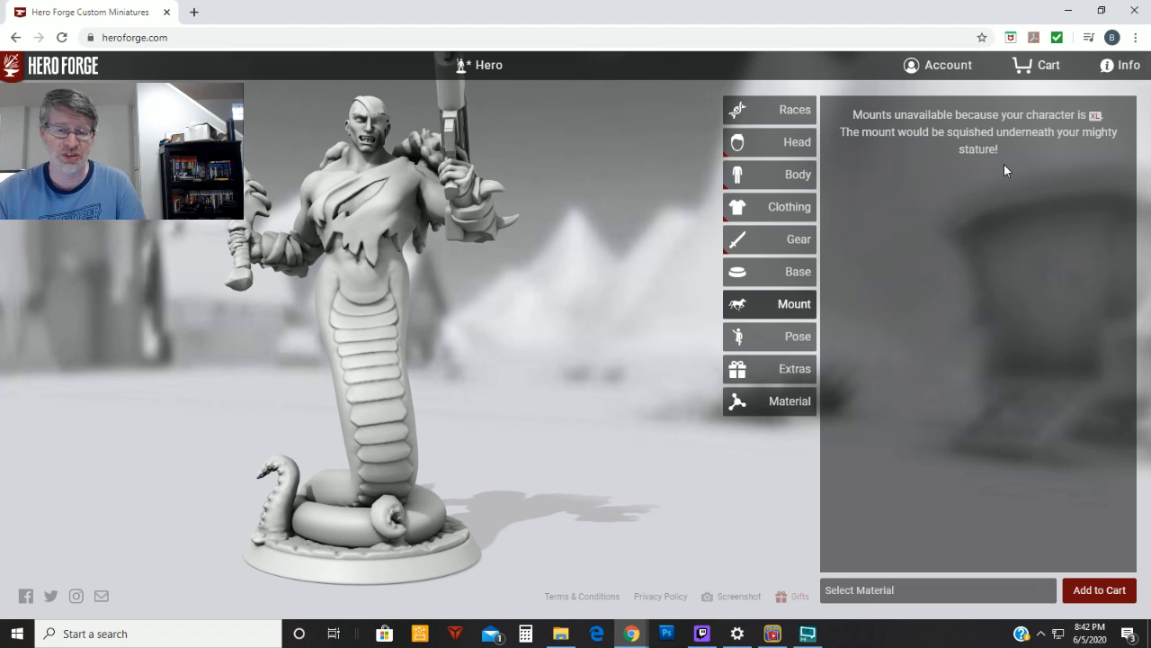
pyautogui.click(777, 346)
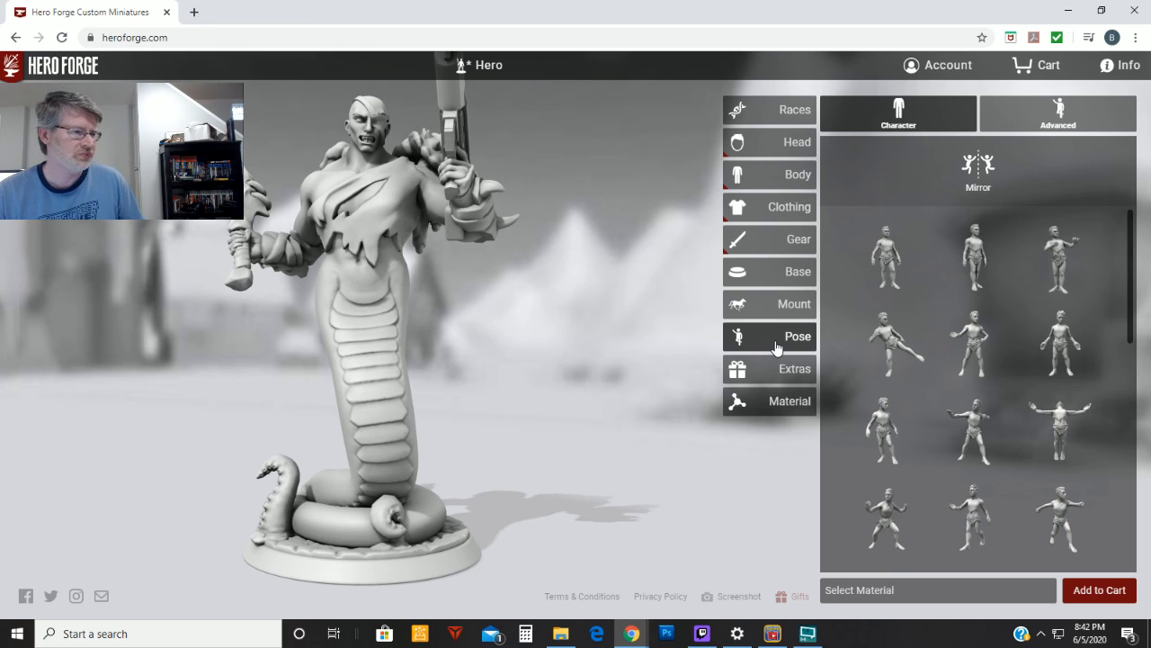
pyautogui.moveTo(389, 347)
pyautogui.mouseDown()
pyautogui.moveTo(531, 342)
pyautogui.moveTo(534, 370)
pyautogui.moveTo(390, 332)
pyautogui.mouseUp()
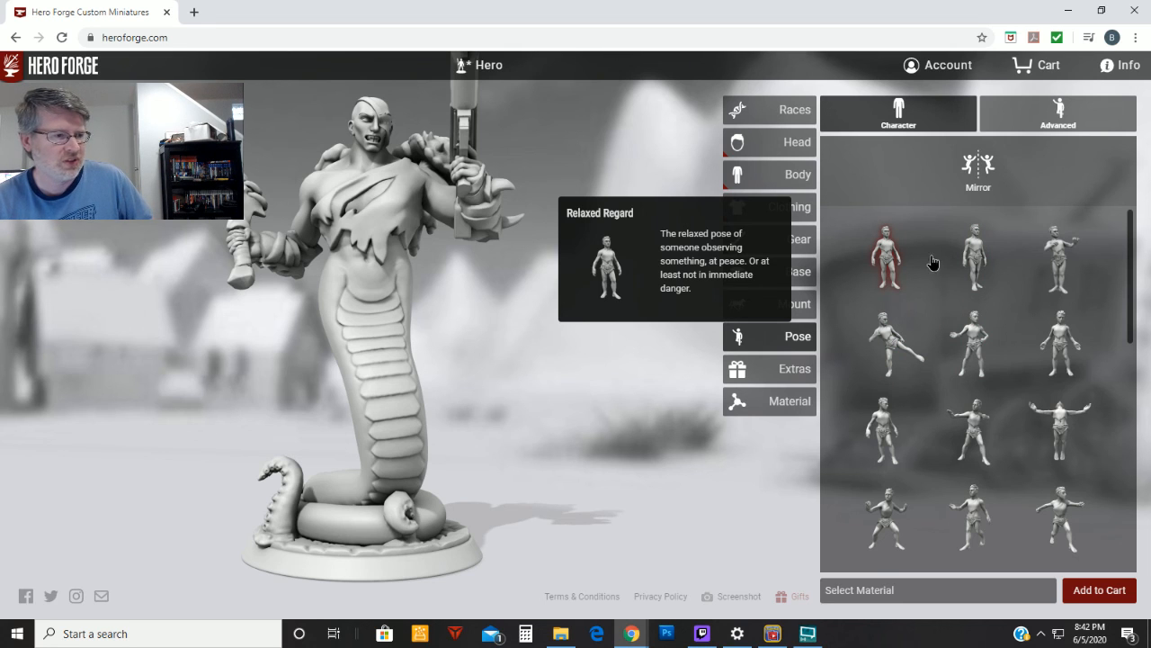
pyautogui.click(976, 254)
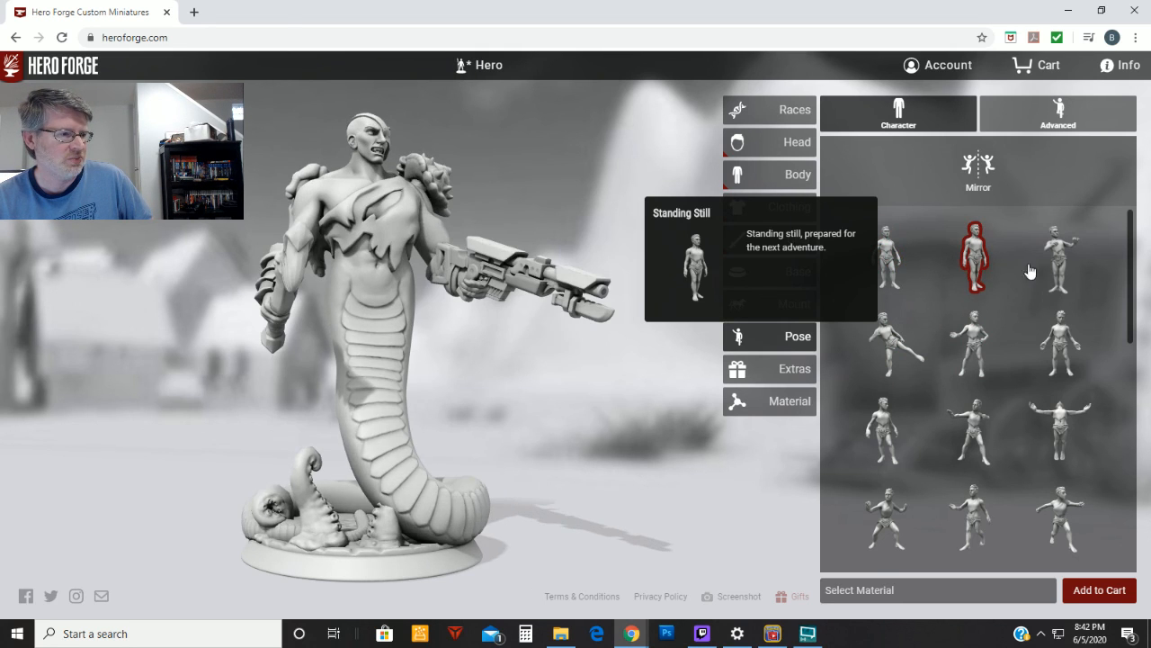
pyautogui.click(1047, 265)
pyautogui.click(890, 355)
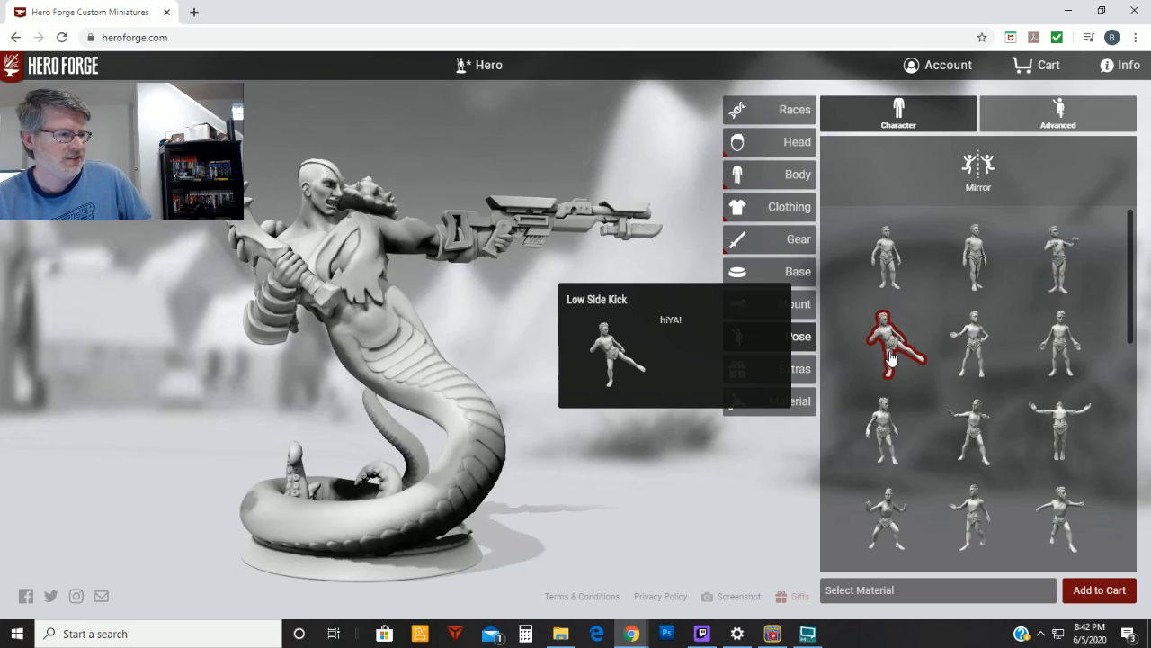
pyautogui.moveTo(591, 495); pyautogui.dragTo(483, 386)
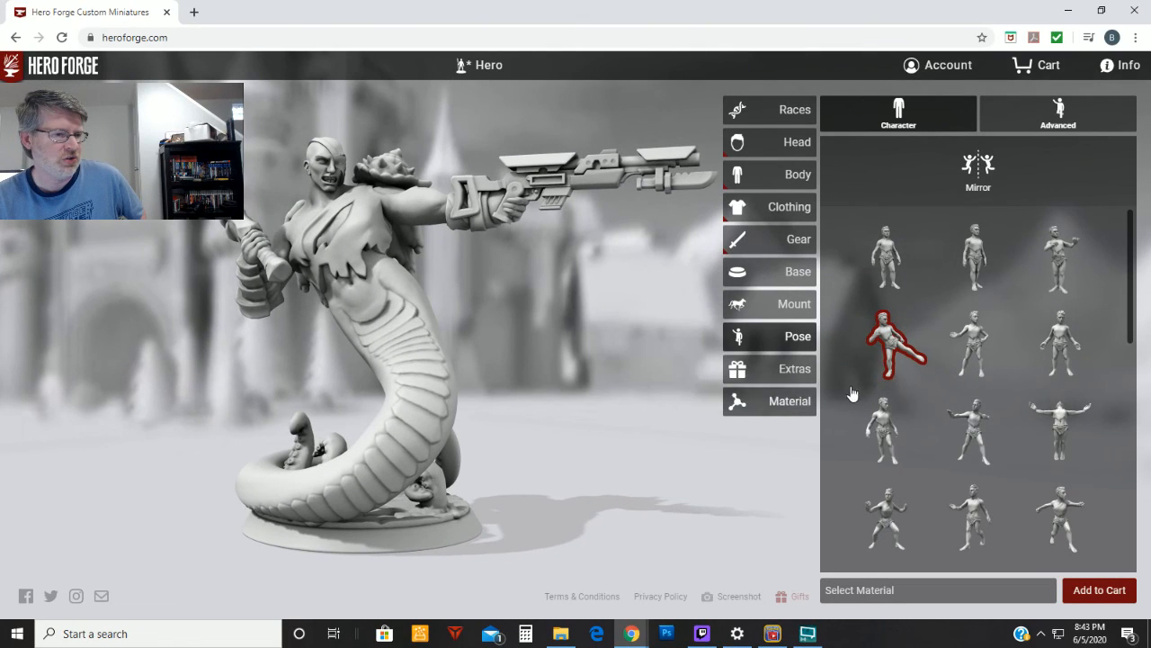
# Try further character poses on the figure, including Bridge Guard, English Archer and Fallen Angel.
pyautogui.click(973, 362)
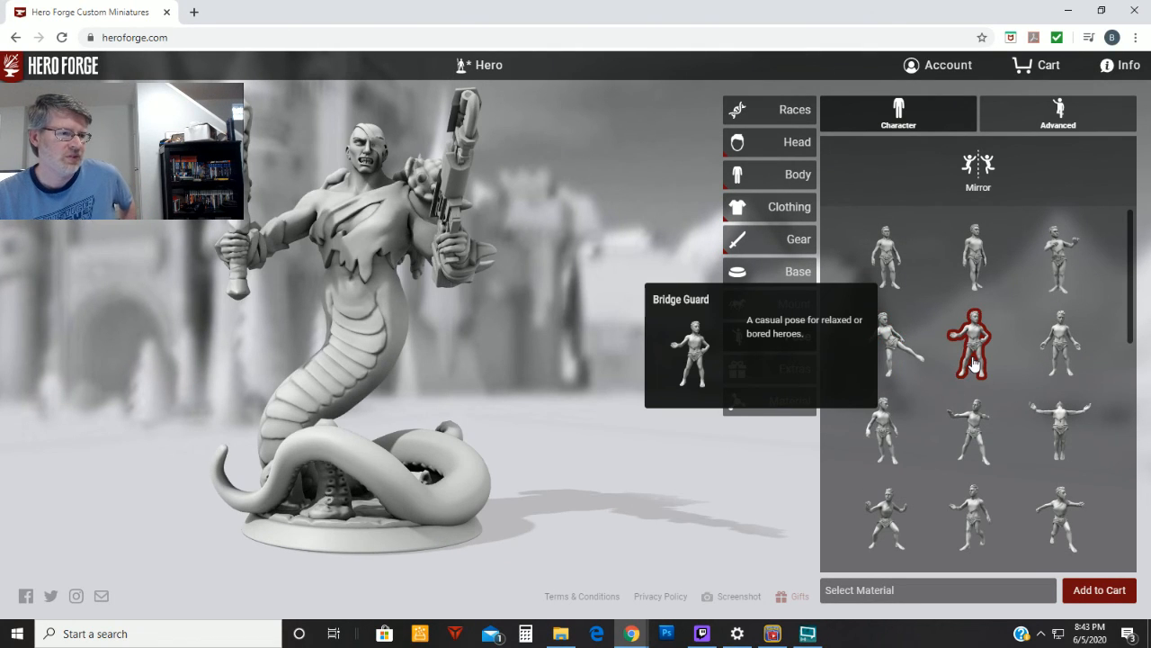
pyautogui.click(1059, 345)
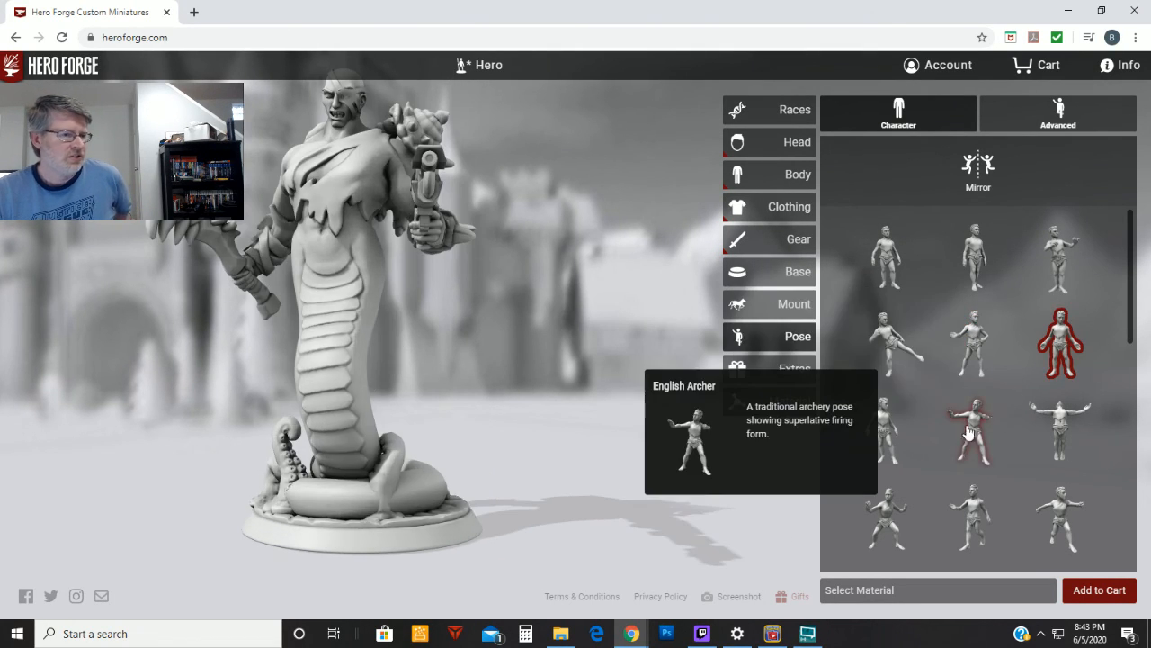
pyautogui.click(886, 445)
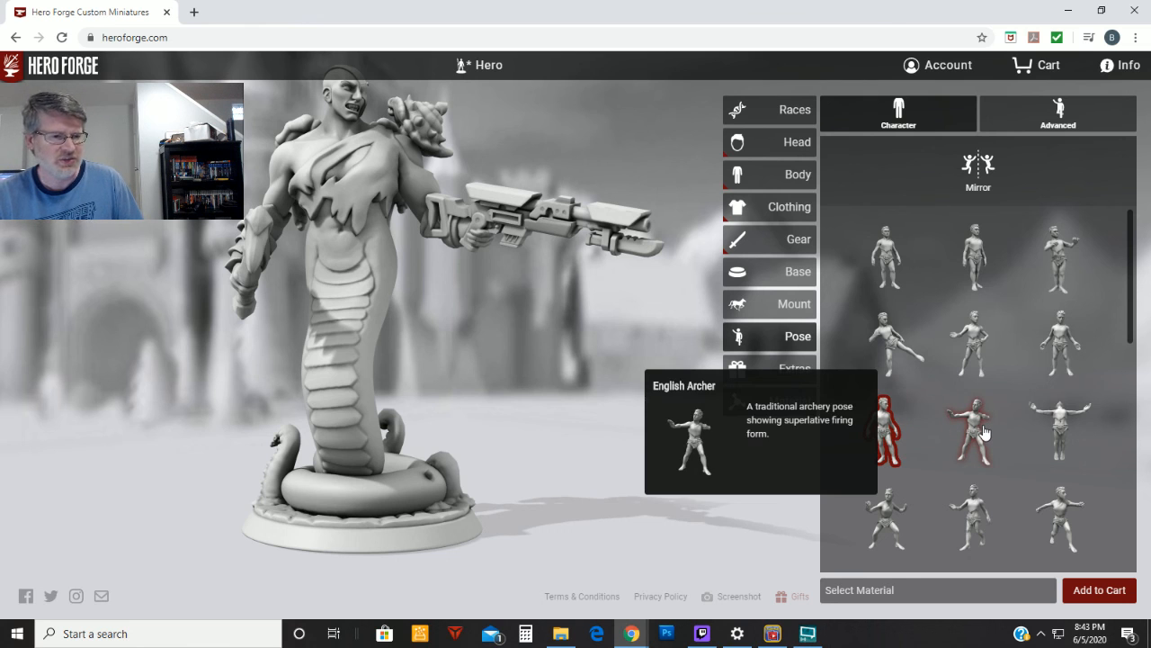
pyautogui.click(983, 432)
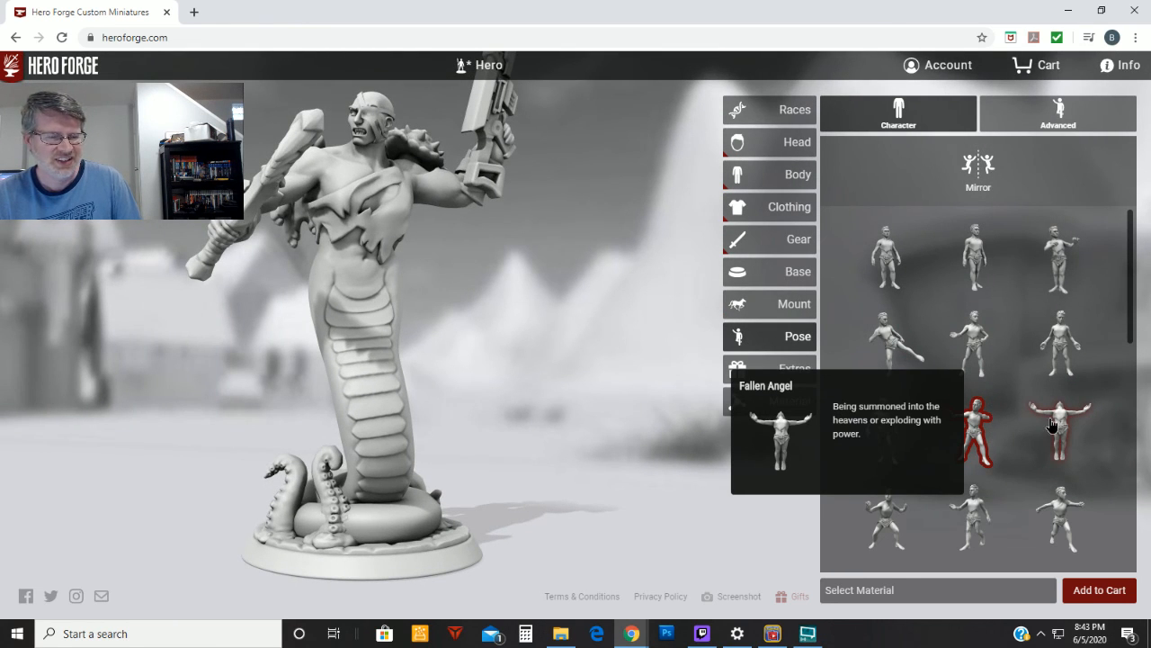
pyautogui.click(1052, 424)
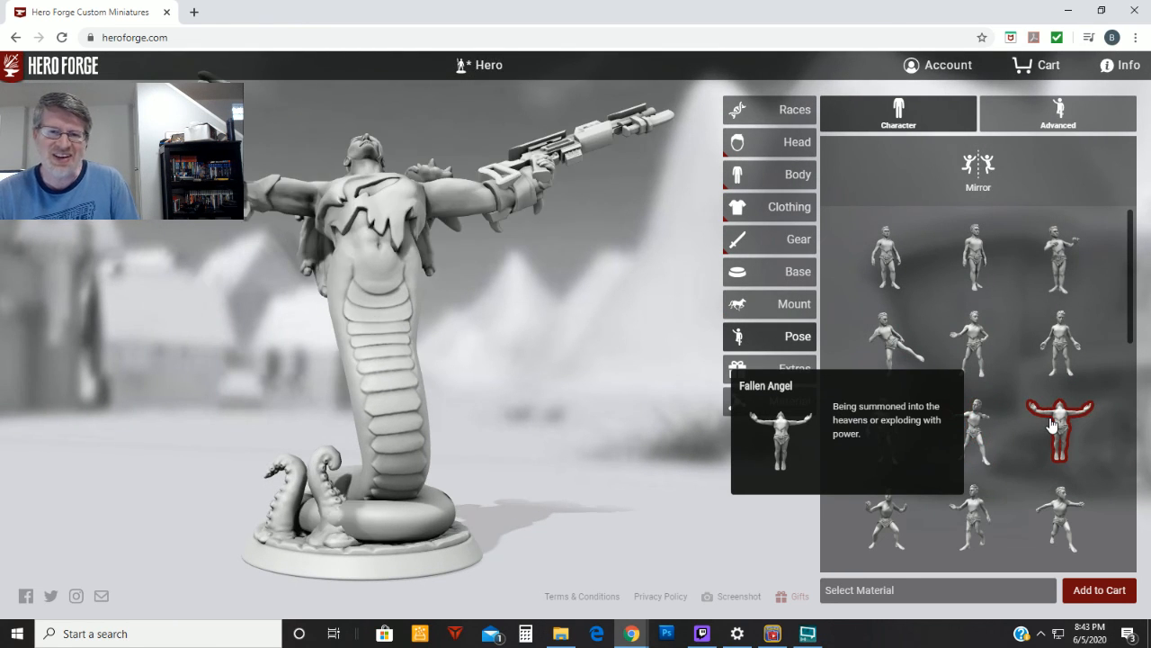
# Try the Heavy Weapon, Helping Hand, outstretched-arm and Leaping poses, viewing the figure from different angles.
pyautogui.click(895, 520)
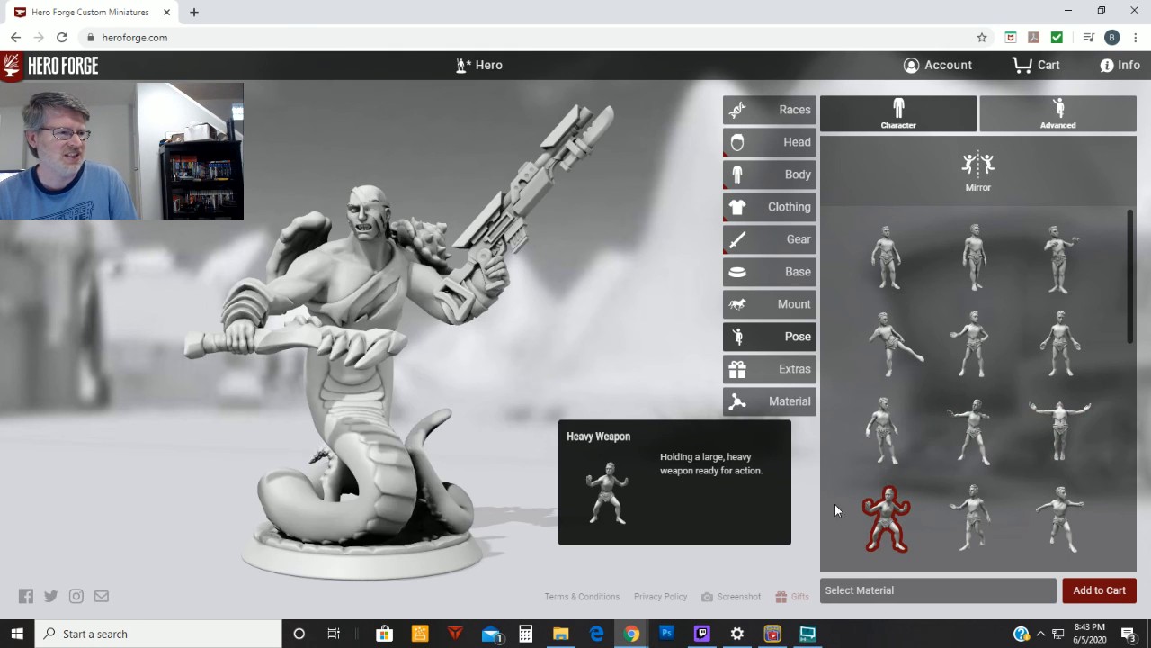
pyautogui.click(982, 542)
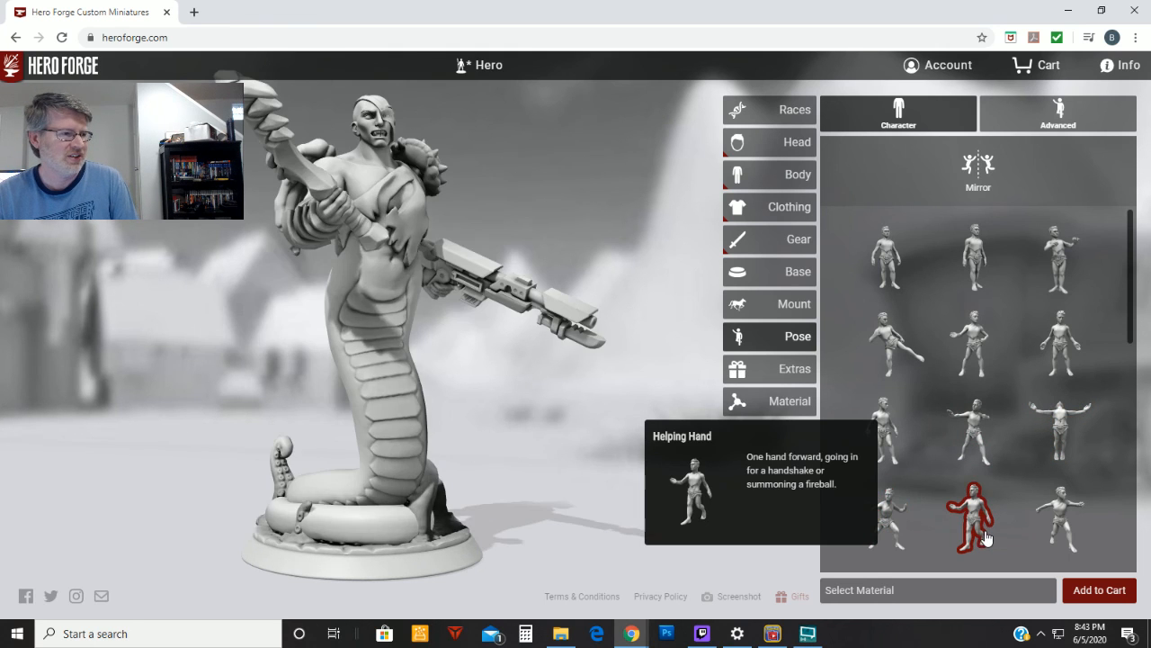
pyautogui.moveTo(642, 501); pyautogui.dragTo(509, 478)
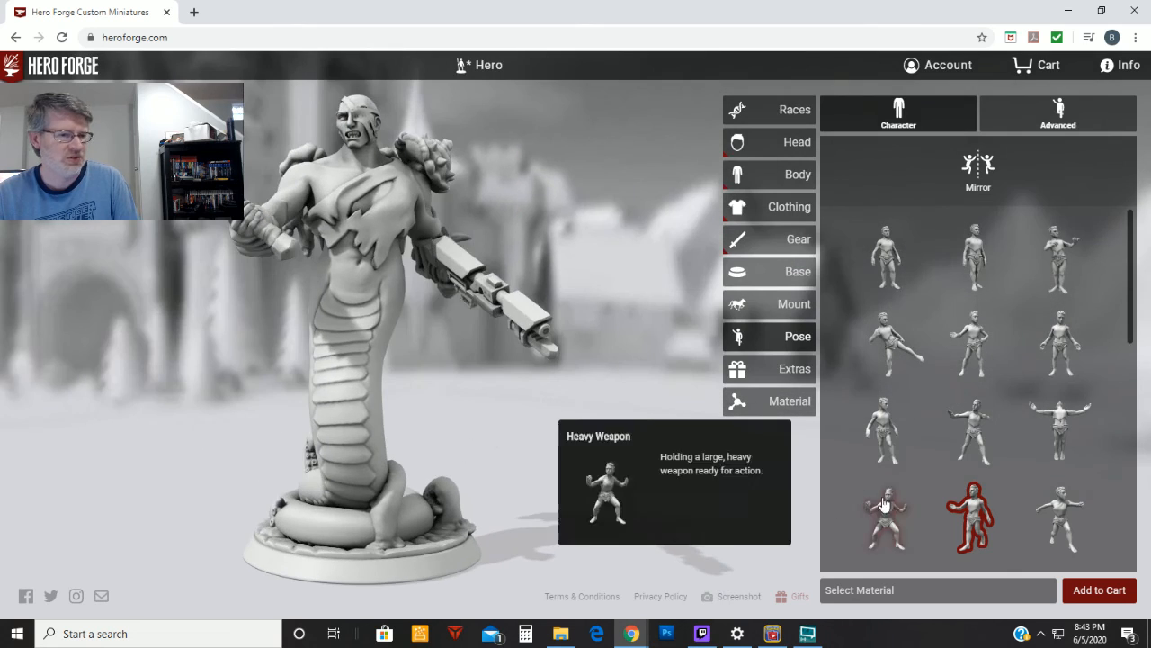
pyautogui.click(1036, 522)
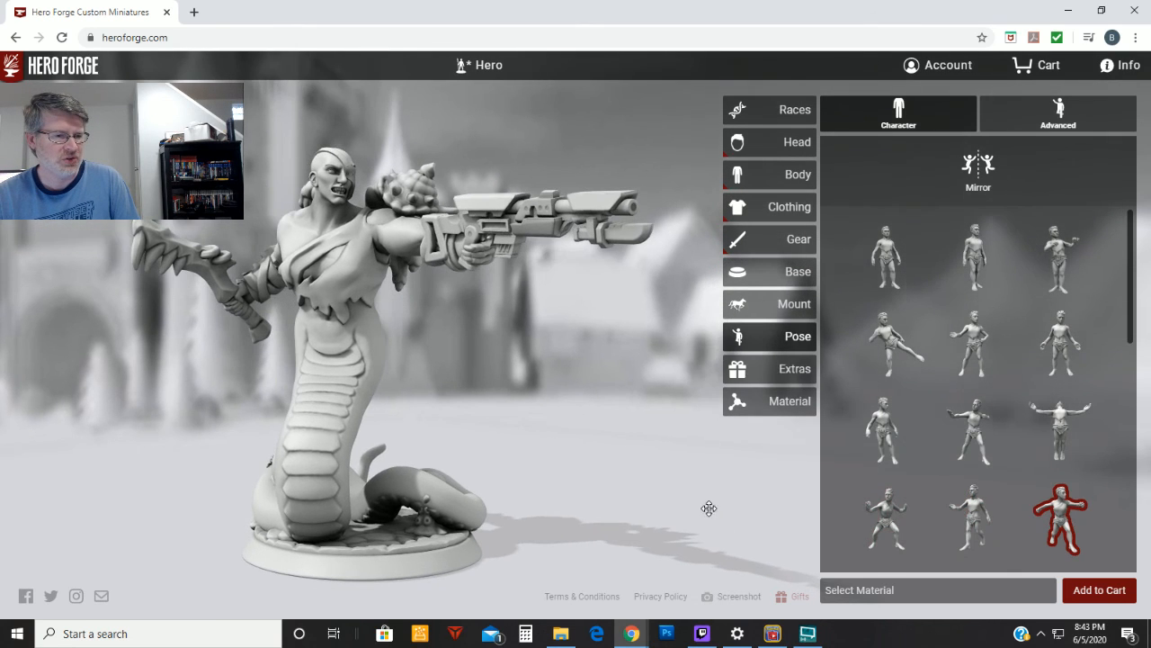
pyautogui.scroll(-2, 953, 431)
pyautogui.click(886, 388)
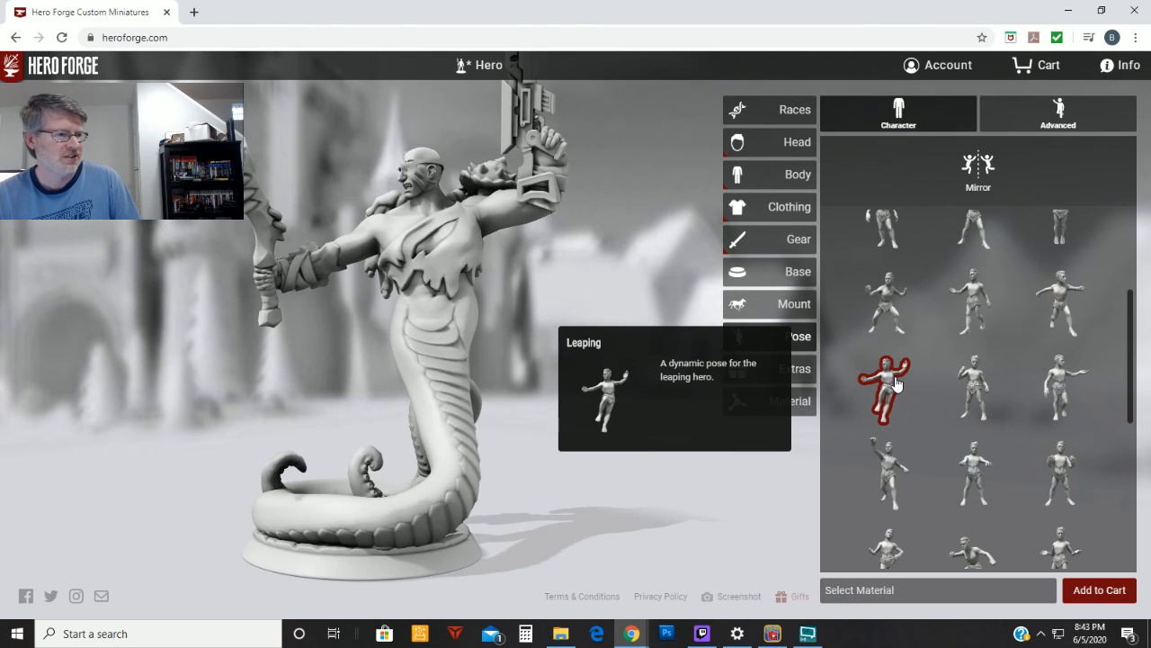
pyautogui.moveTo(606, 465); pyautogui.dragTo(729, 471)
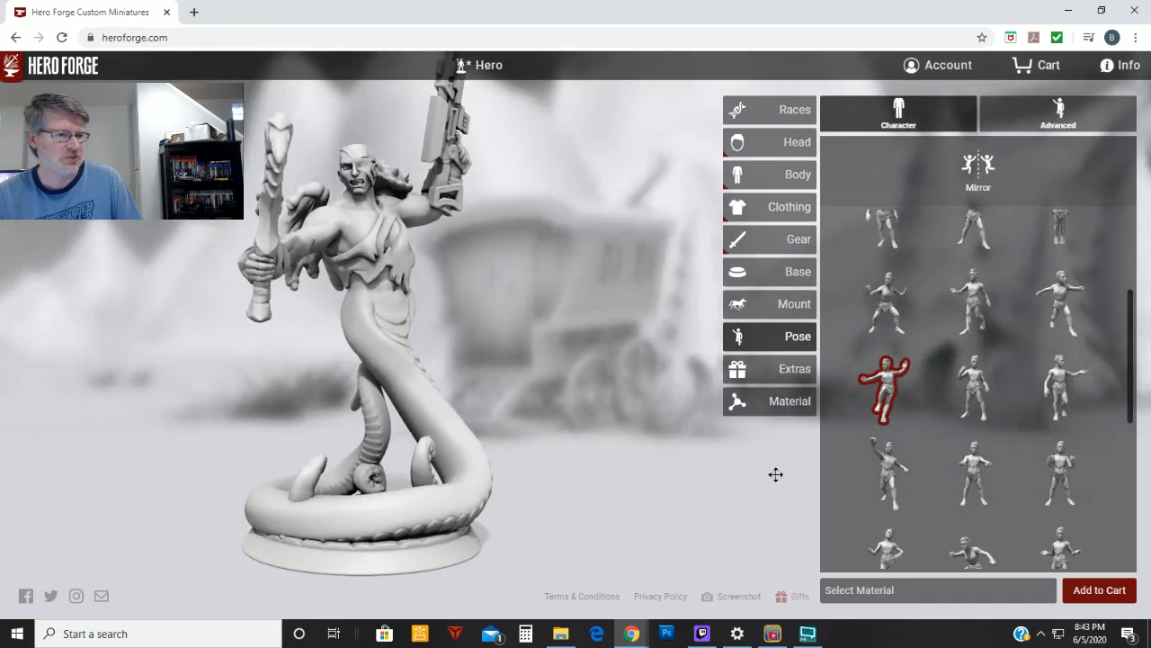
# Put the figure in the Notorious Spy pose and look at it from the front.
pyautogui.click(974, 400)
pyautogui.moveTo(762, 491); pyautogui.dragTo(593, 493)
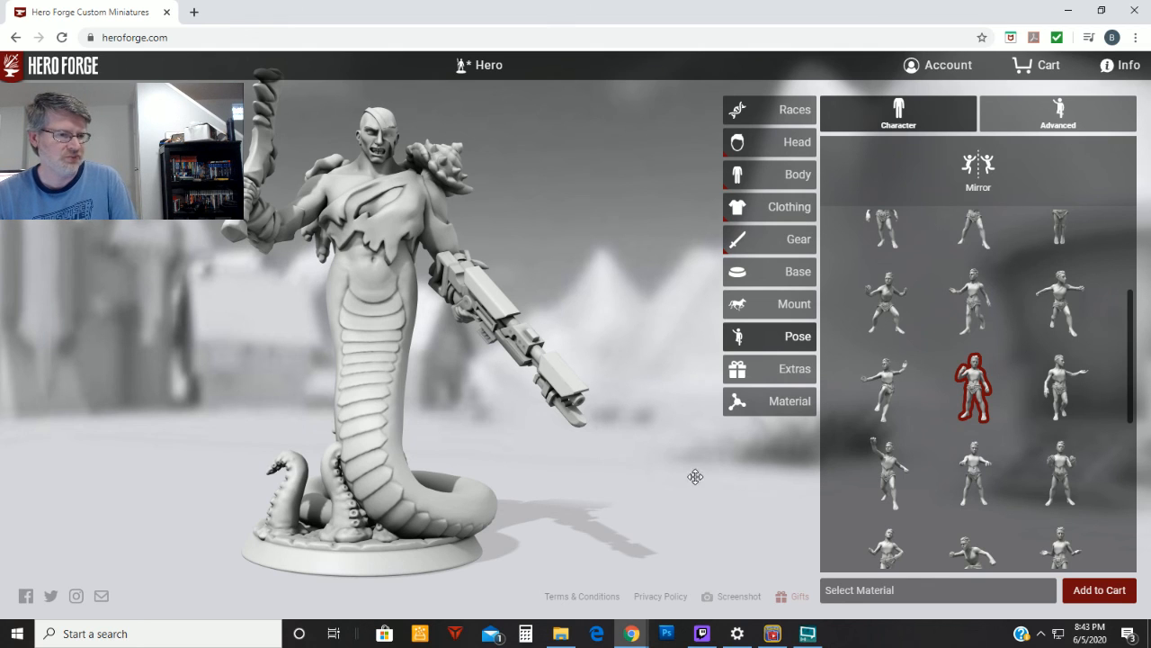
pyautogui.moveTo(987, 420)
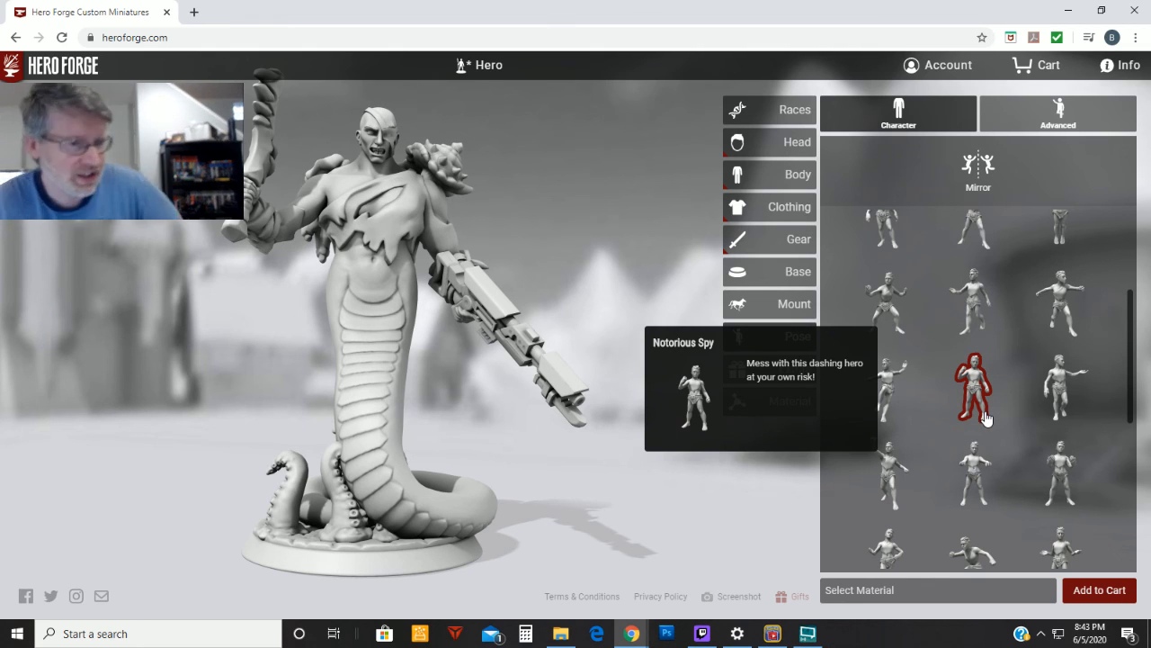
# Try the Poor Yorick, raised-arm, Pumped Up and adjacent power poses on the figure, viewing it from different angles.
pyautogui.click(1062, 386)
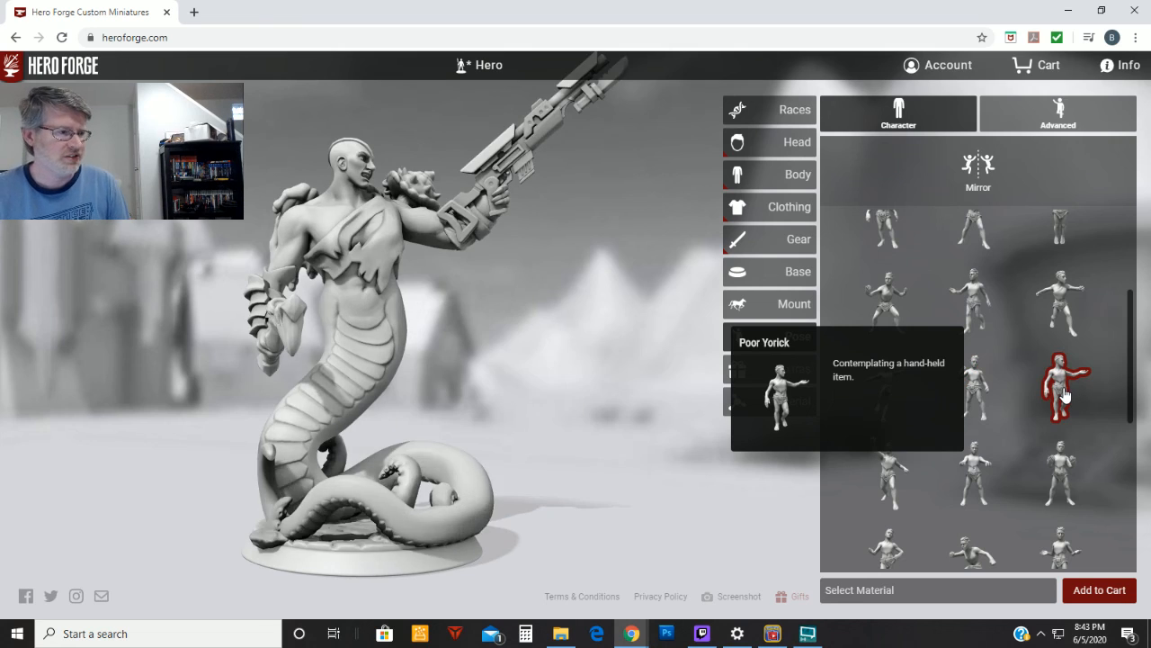
pyautogui.moveTo(648, 465); pyautogui.dragTo(486, 406)
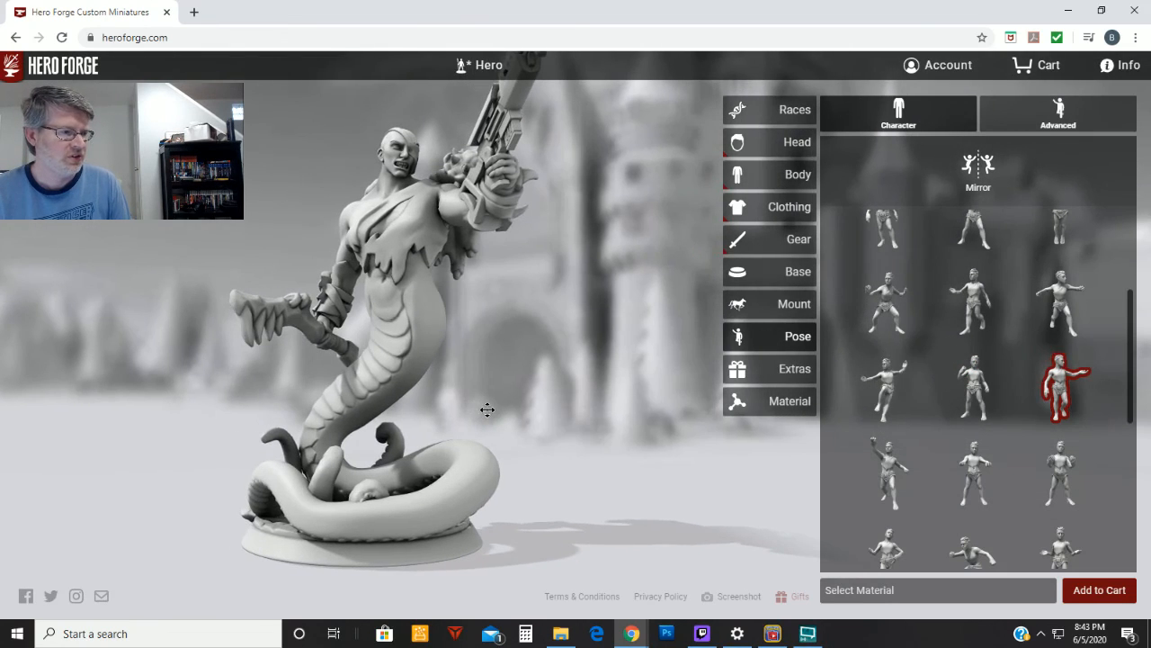
pyautogui.click(902, 475)
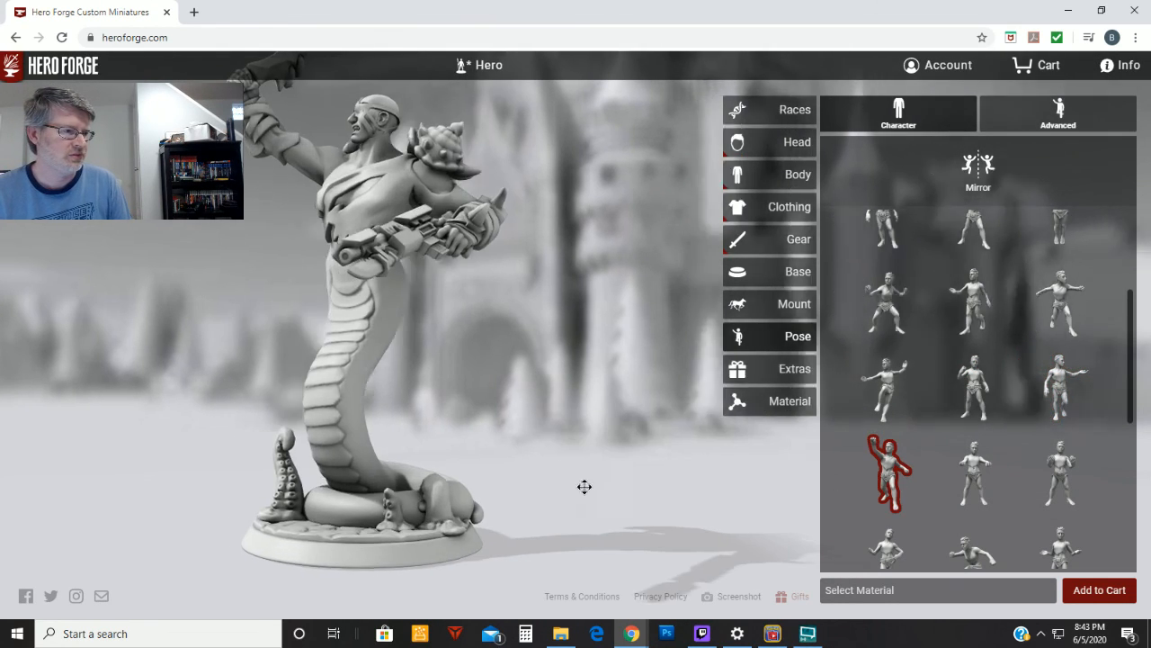
pyautogui.moveTo(584, 485); pyautogui.dragTo(732, 476)
pyautogui.click(970, 491)
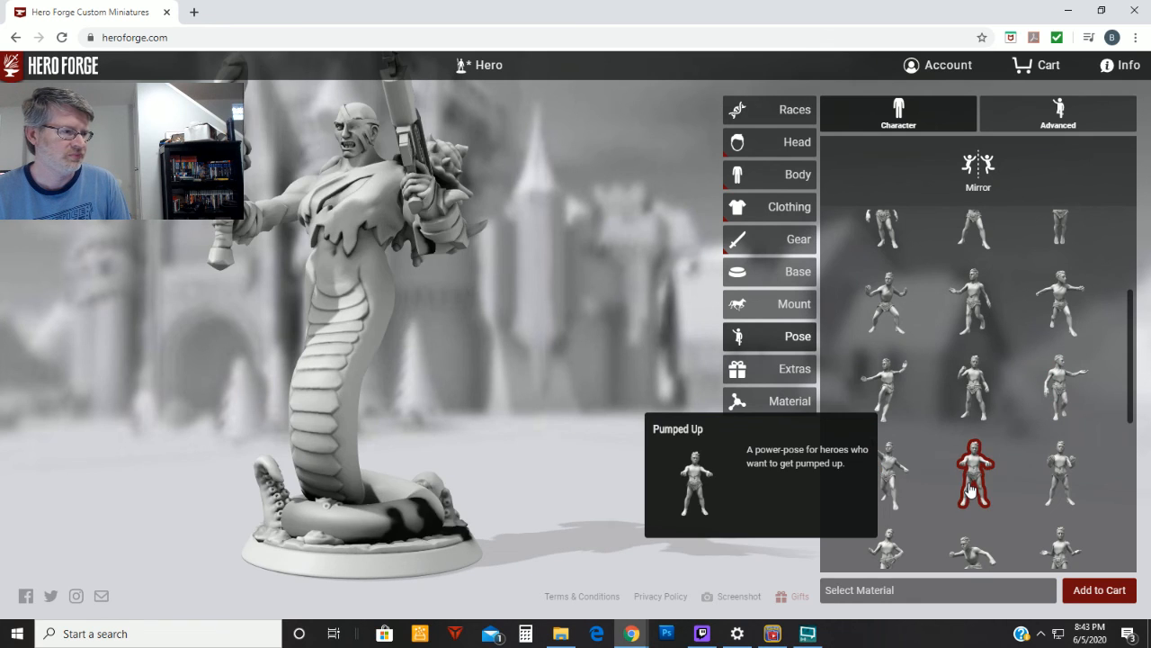
pyautogui.click(1052, 486)
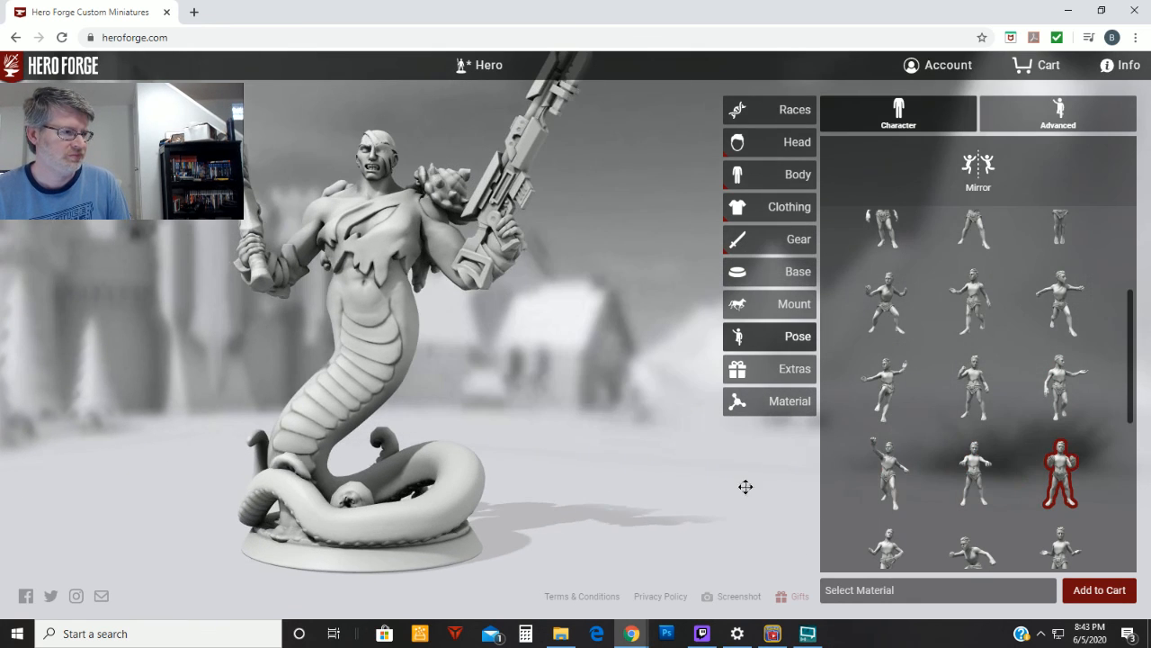
# Try the Roguish Stance, low crouching and Ta Da! poses on the figure.
pyautogui.scroll(-2, 935, 486)
pyautogui.click(892, 442)
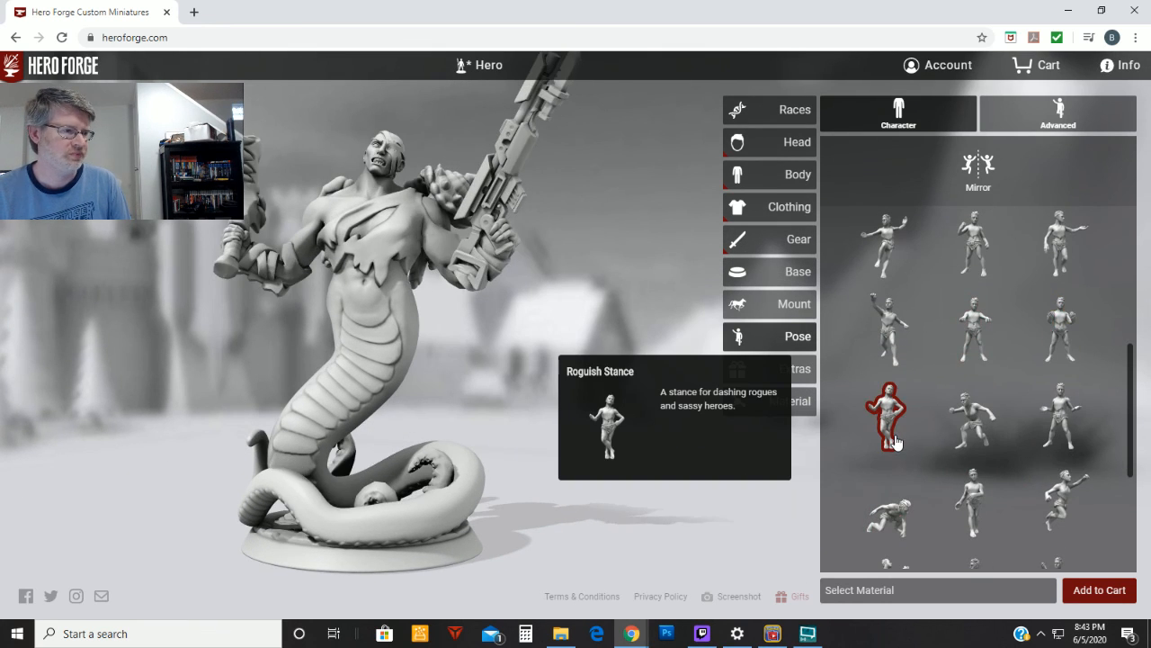
pyautogui.click(965, 434)
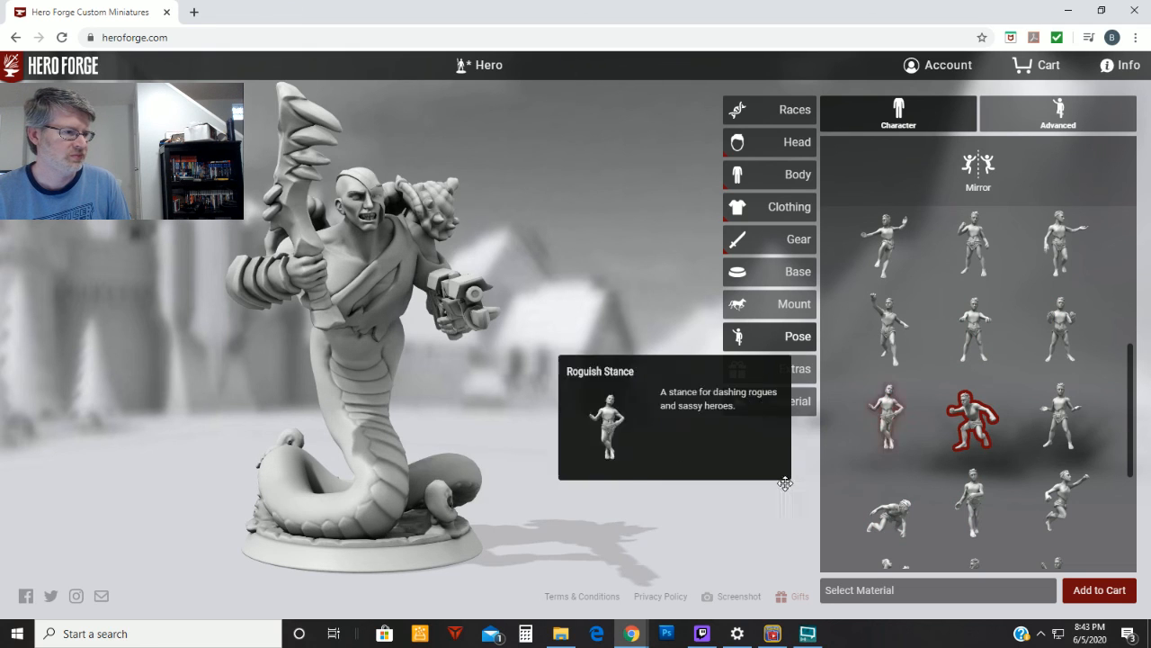
pyautogui.click(1062, 438)
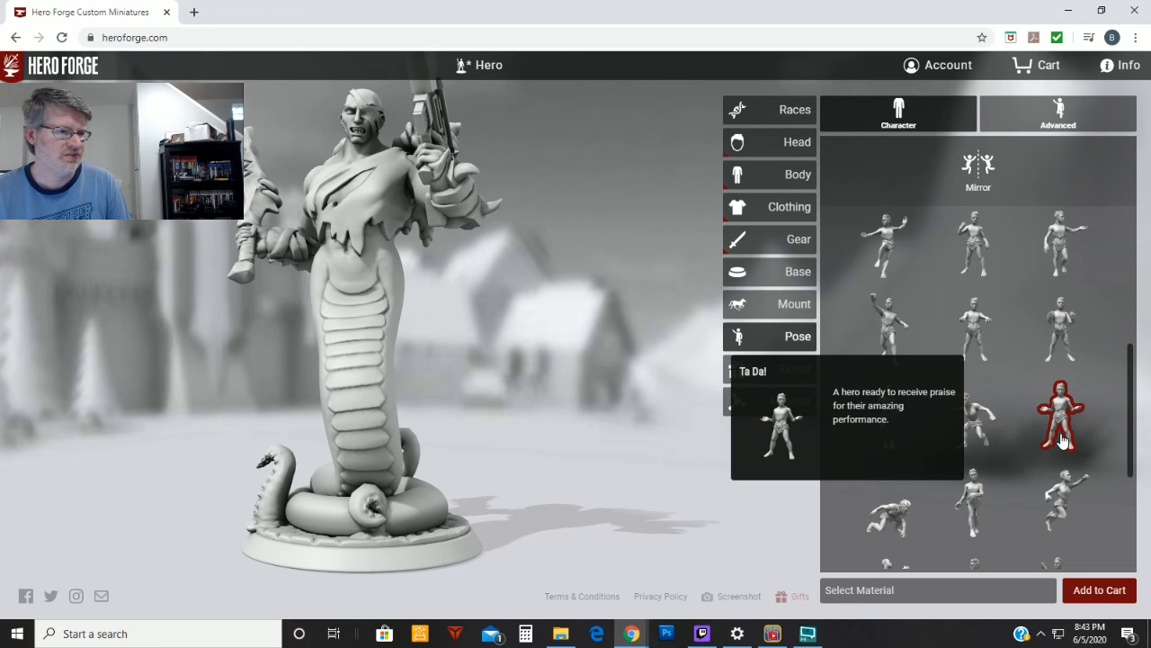
pyautogui.moveTo(746, 422); pyautogui.dragTo(684, 419)
# Try the crawling pose on the figure and look at it from the front, side and above.
pyautogui.scroll(-2, 903, 489)
pyautogui.click(874, 384)
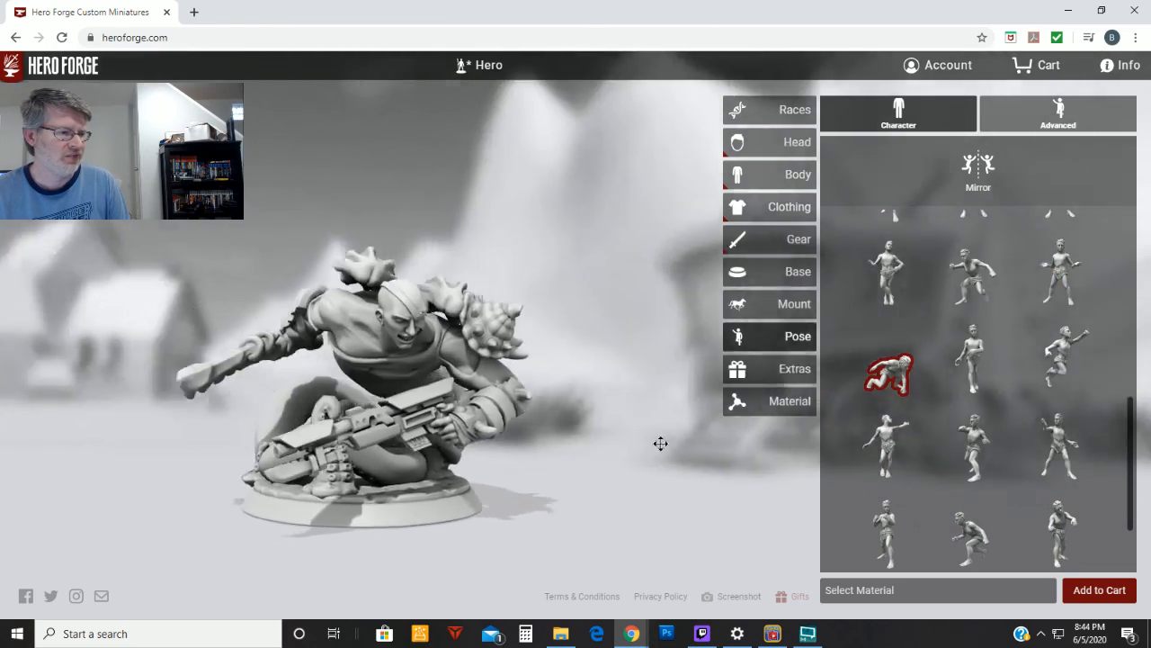
pyautogui.moveTo(660, 442); pyautogui.dragTo(629, 332)
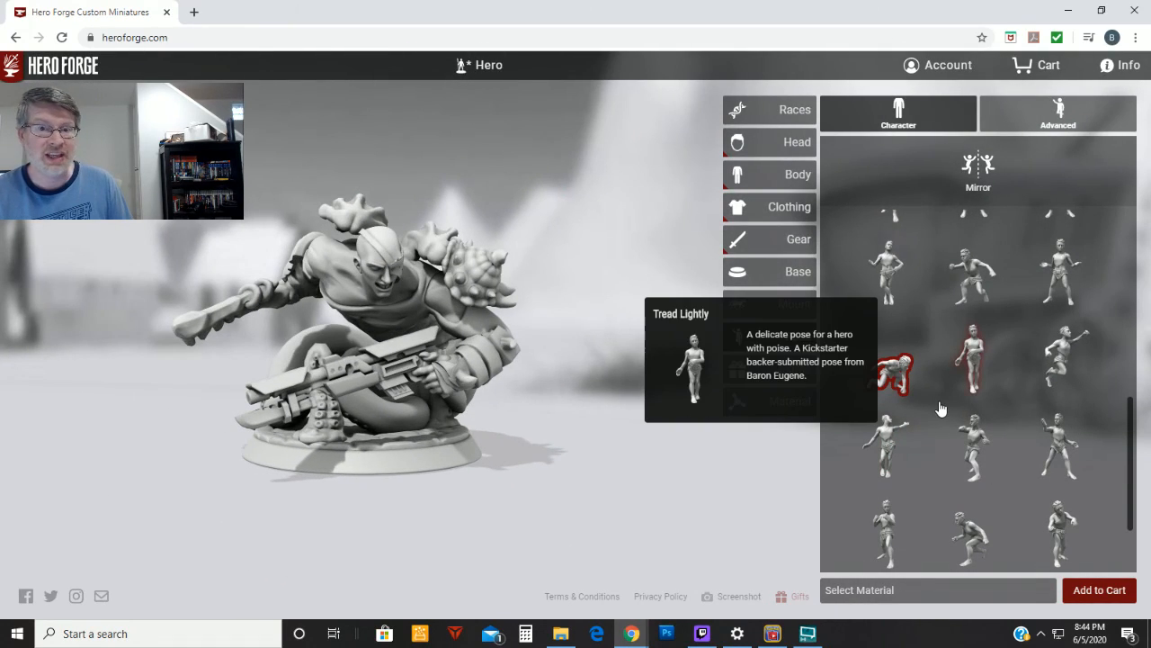
pyautogui.moveTo(647, 449); pyautogui.dragTo(691, 488)
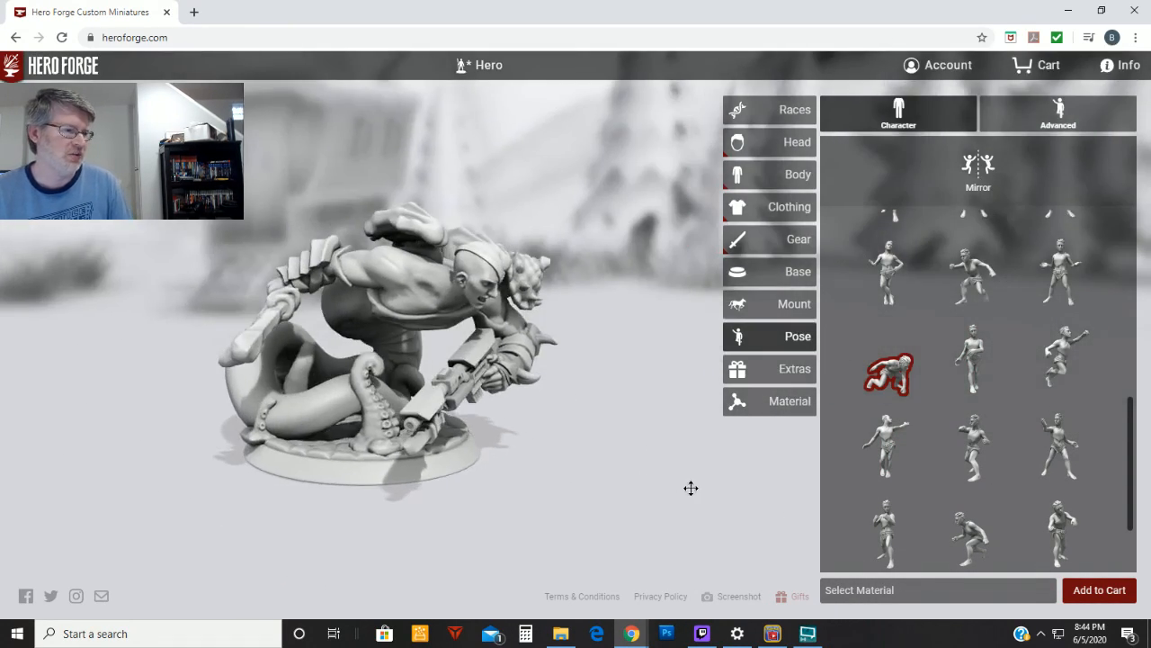
# Try the Tread Lightly pose and the running pose with one raised arm, turning the figure around.
pyautogui.click(973, 358)
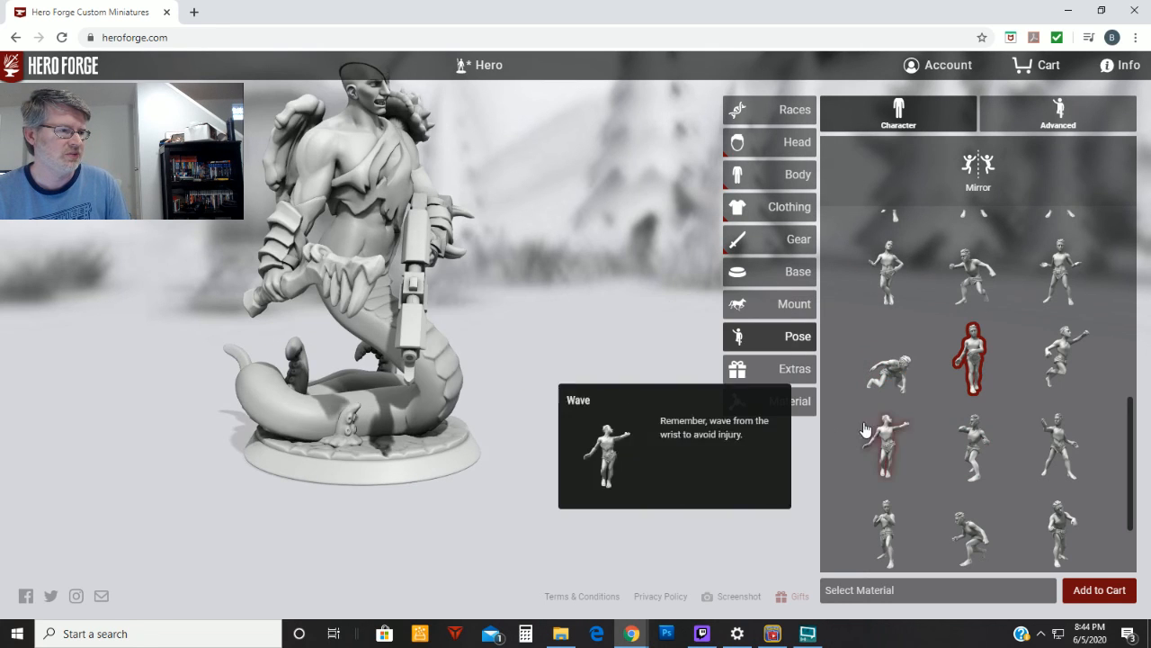
pyautogui.moveTo(723, 468); pyautogui.dragTo(547, 454)
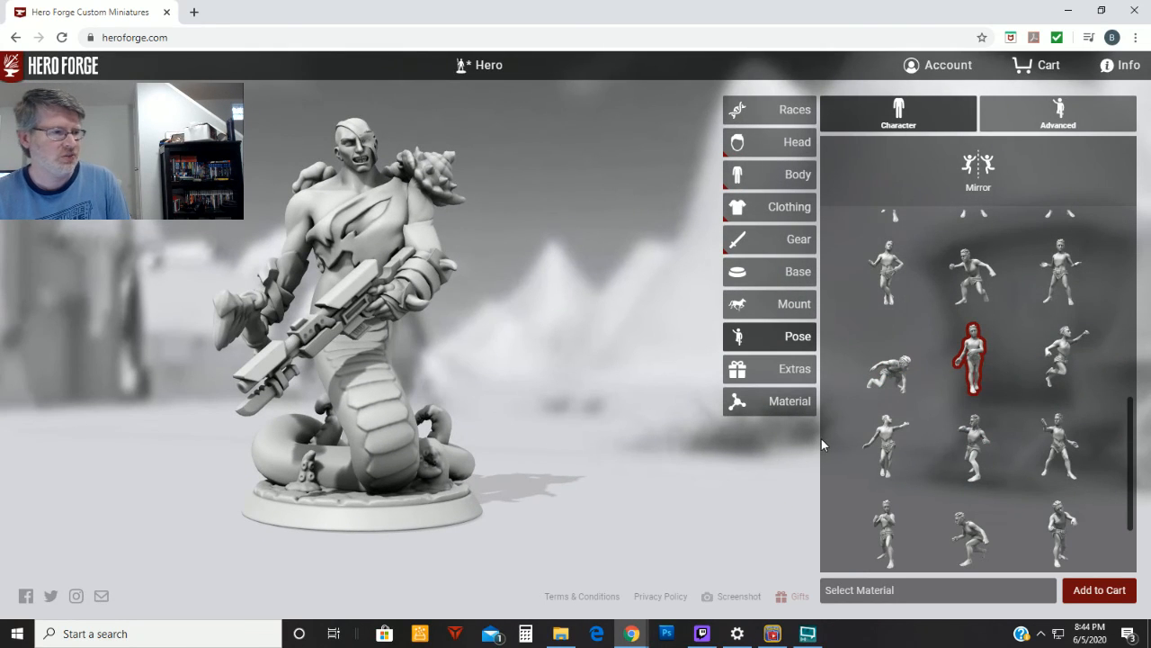
pyautogui.click(1071, 353)
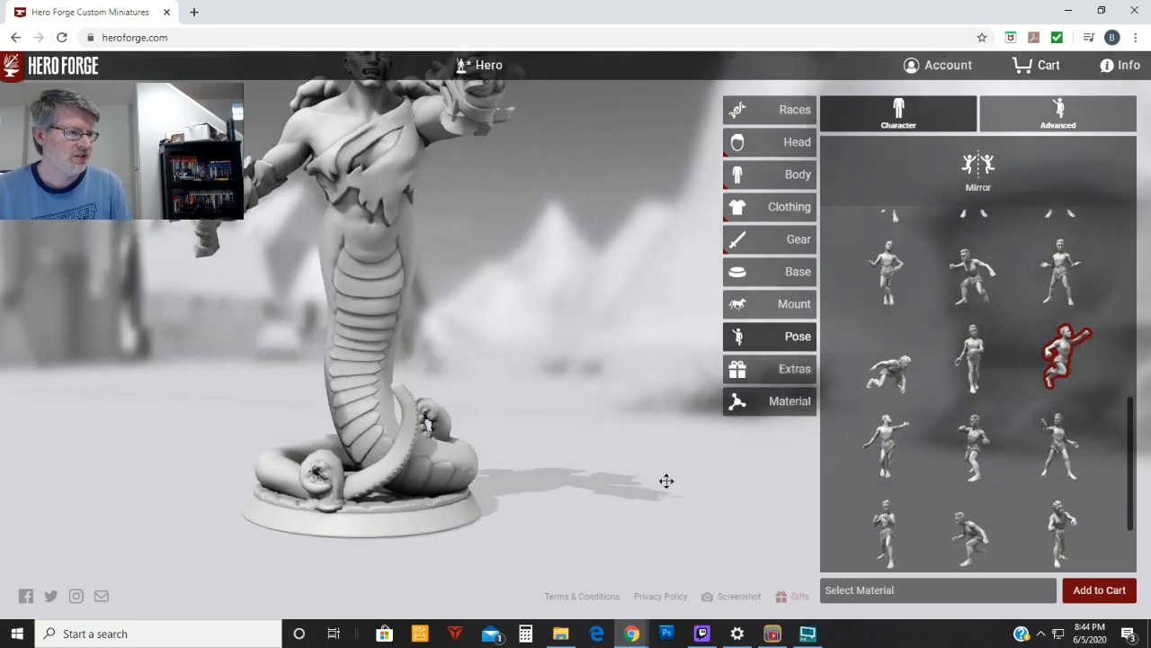
pyautogui.moveTo(666, 480); pyautogui.dragTo(492, 325)
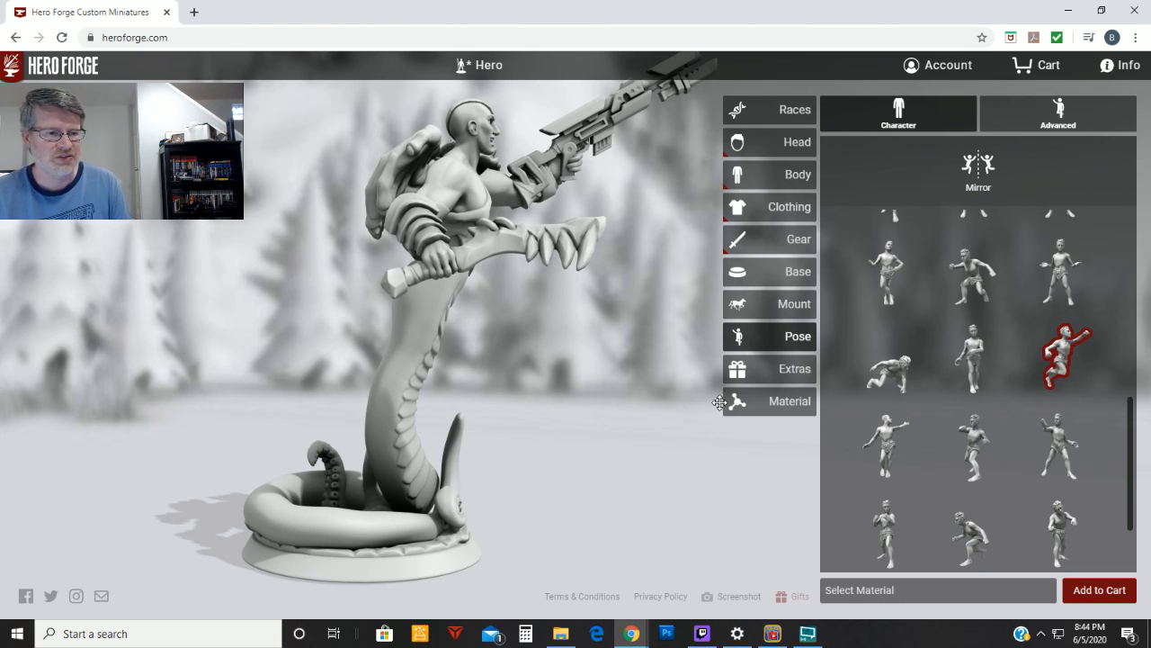
# Try the Wave pose, the fighting stance beside it and the En Garde pose on the figure.
pyautogui.click(886, 445)
pyautogui.moveTo(624, 455); pyautogui.dragTo(216, 367)
pyautogui.click(980, 441)
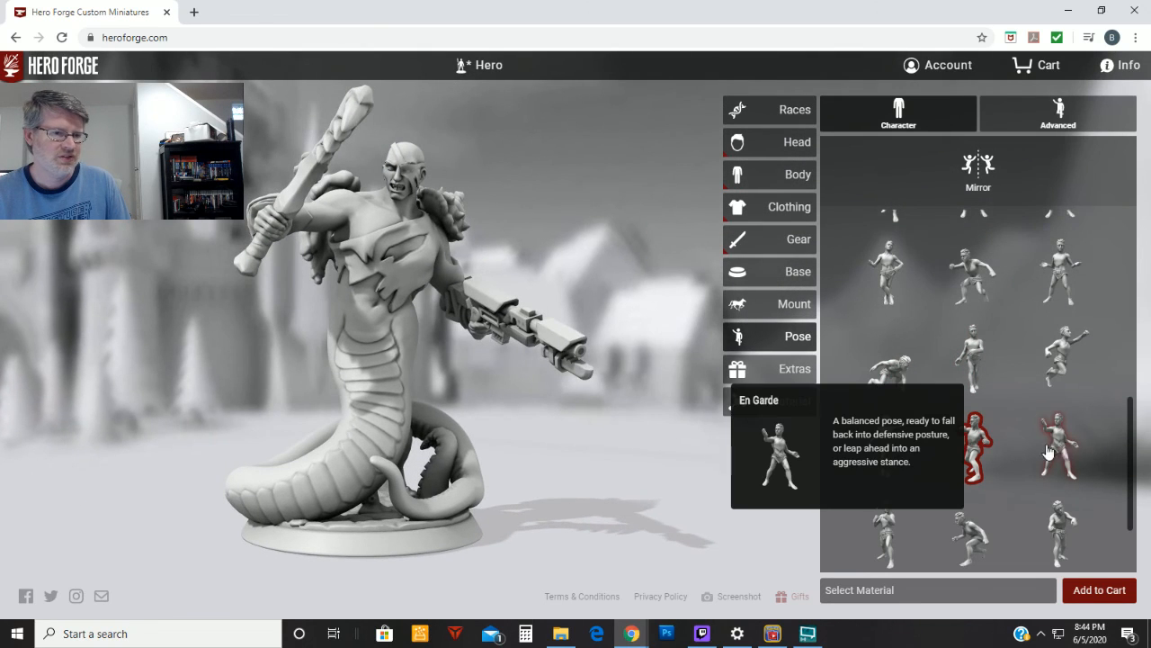
pyautogui.click(1048, 451)
pyautogui.moveTo(674, 442); pyautogui.dragTo(567, 459)
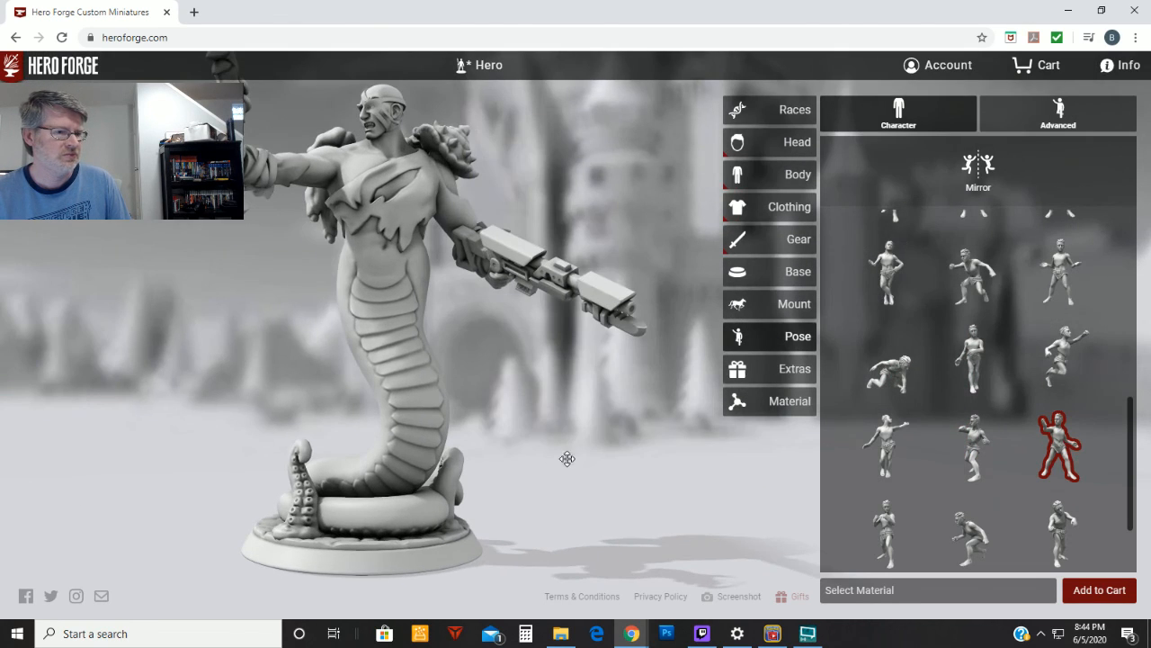
# Try the guarded standing, crouched and Shambling poses on the figure.
pyautogui.click(886, 531)
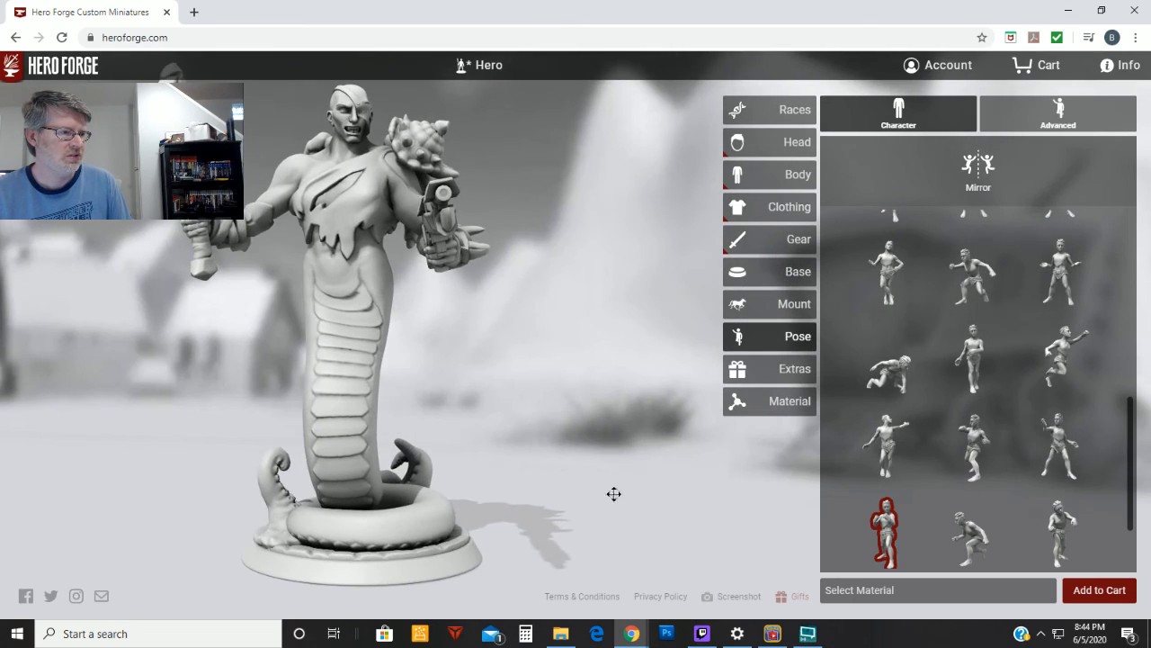
pyautogui.click(972, 537)
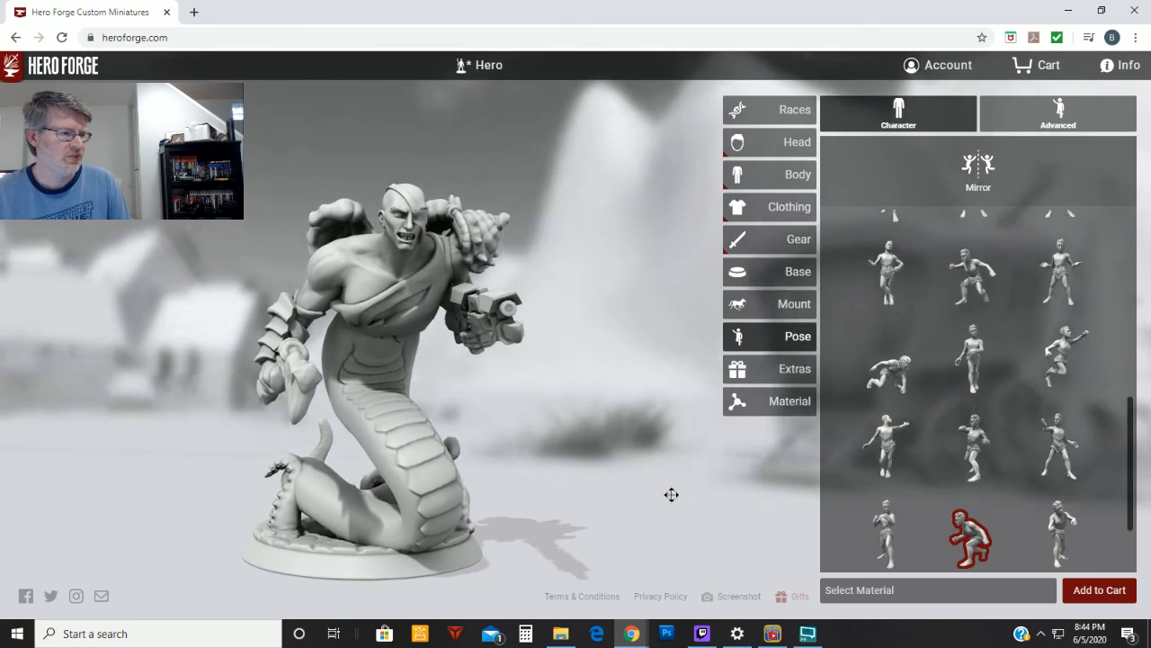
pyautogui.moveTo(671, 494); pyautogui.dragTo(595, 420)
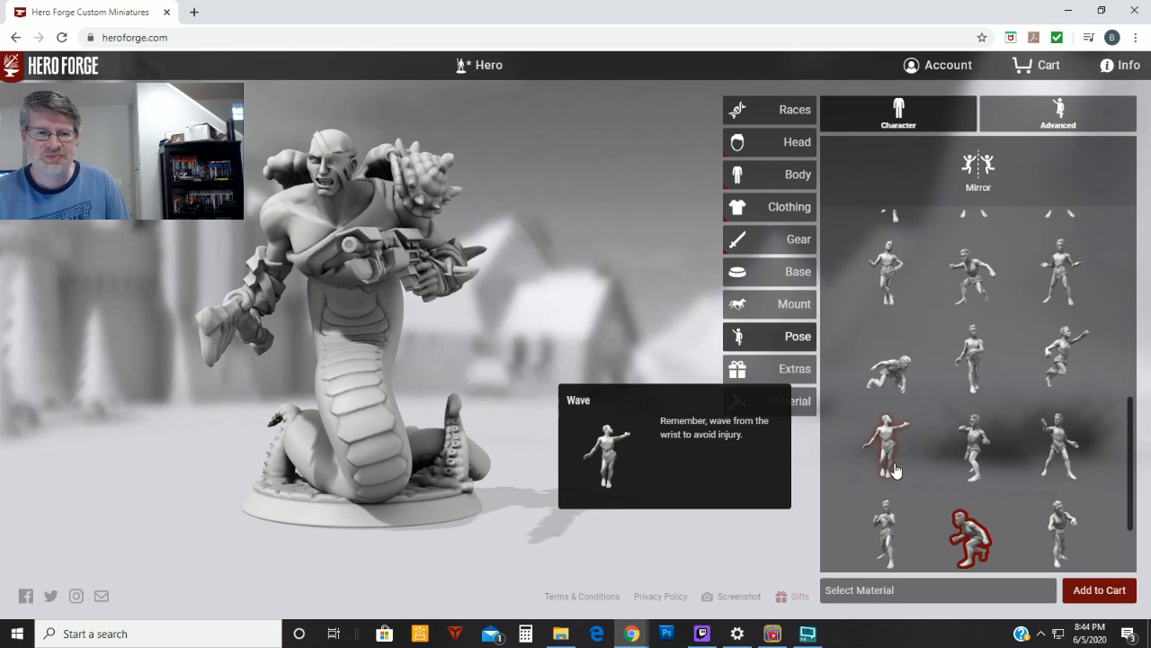
pyautogui.click(1059, 518)
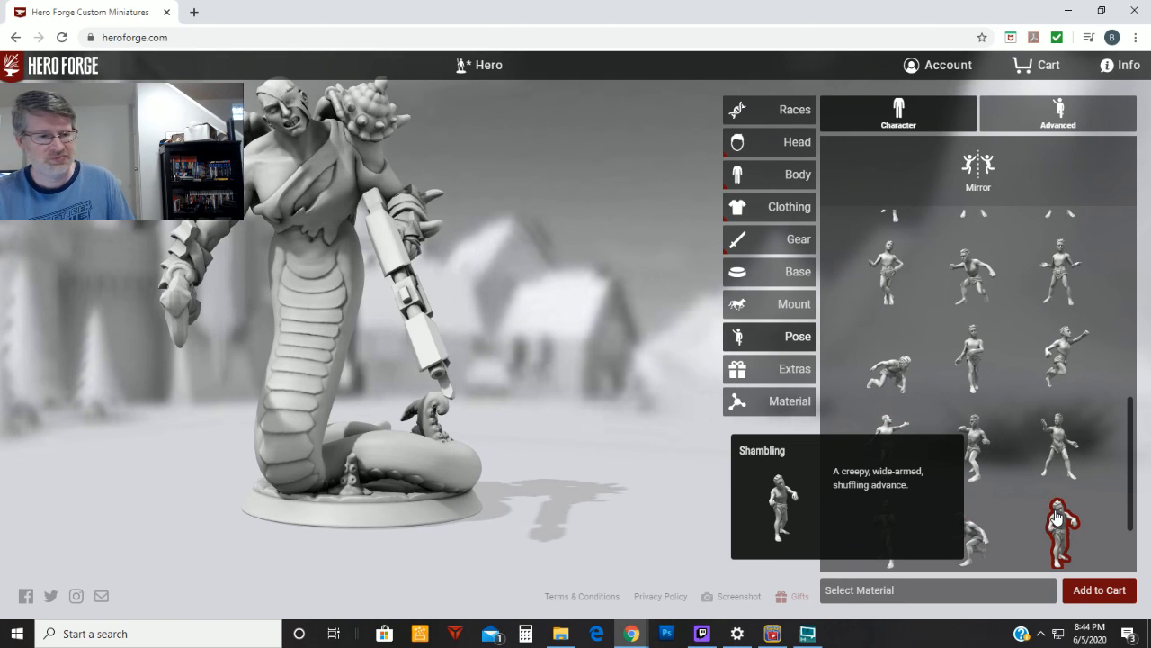
# Try the Prone pose from the end of the character poses and view the figure from above.
pyautogui.scroll(-2, 989, 405)
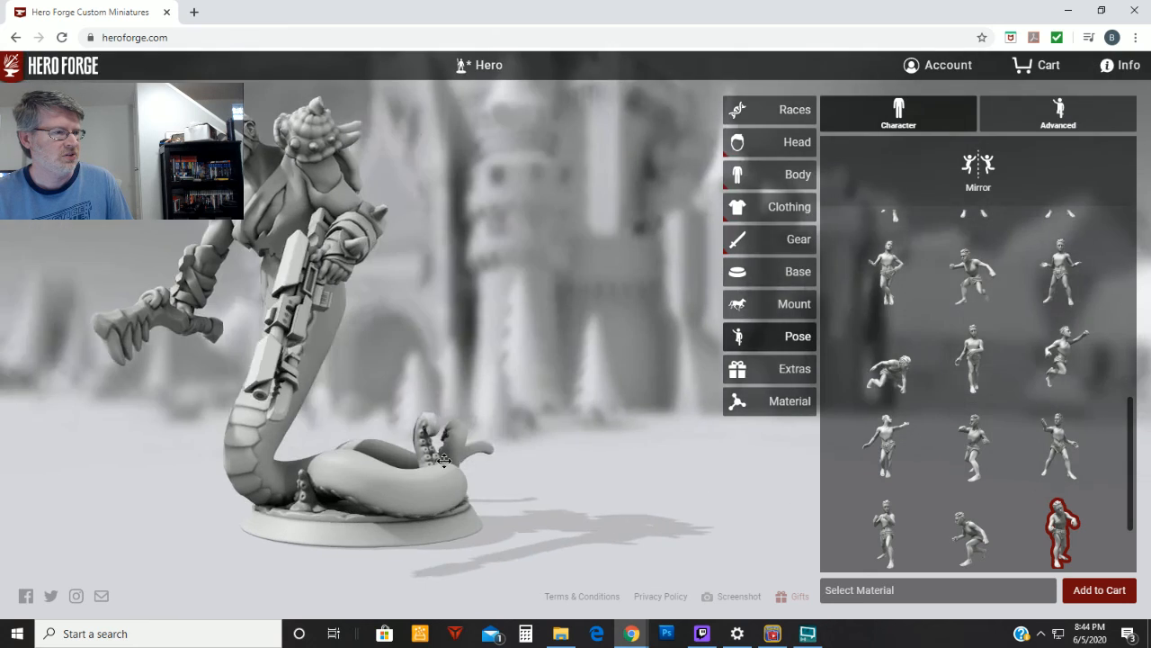
pyautogui.moveTo(1012, 439)
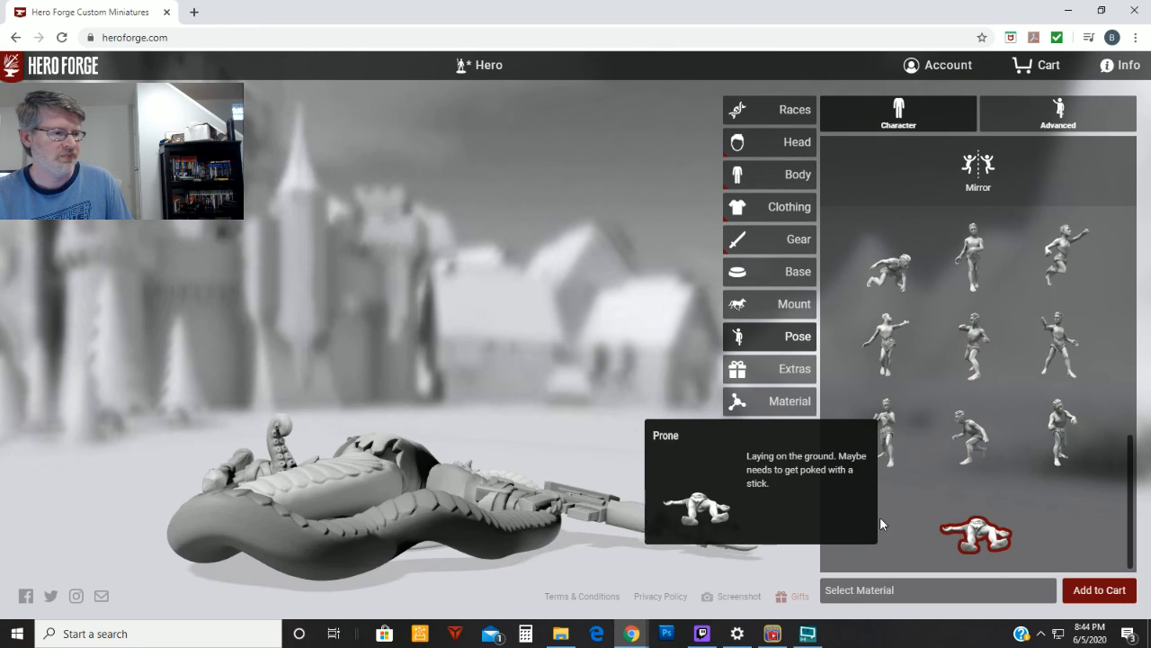
pyautogui.click(975, 535)
pyautogui.moveTo(605, 386); pyautogui.dragTo(612, 537)
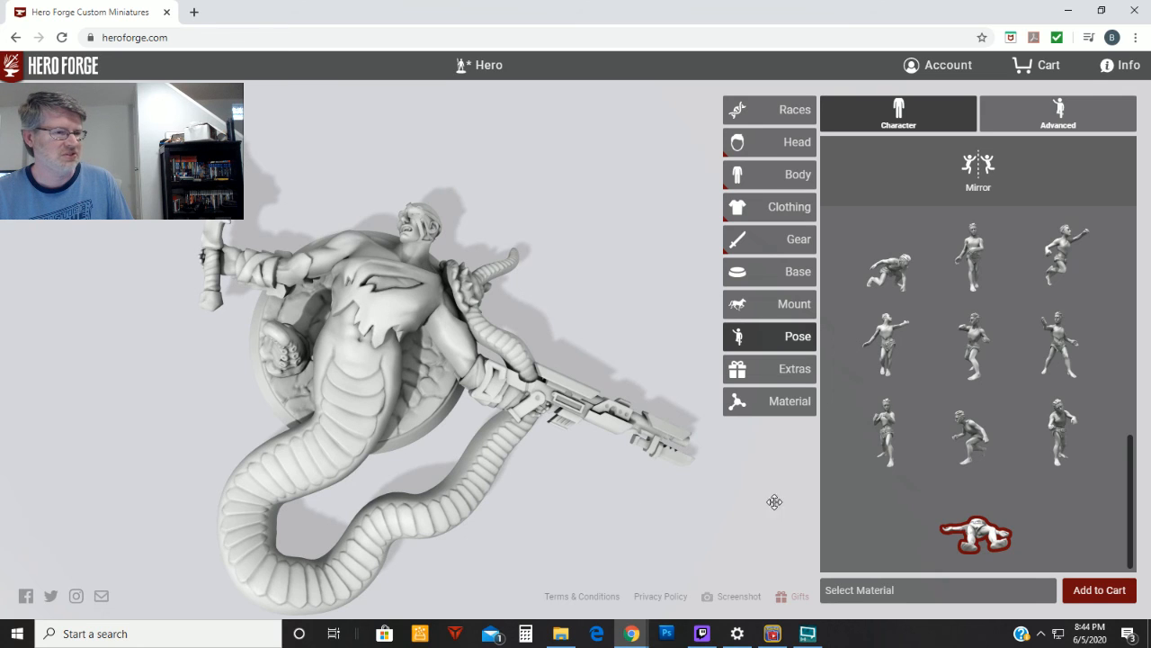
# Put the figure in the Low Side Kick pose, mirror it and view it from the front.
pyautogui.scroll(7, 932, 437)
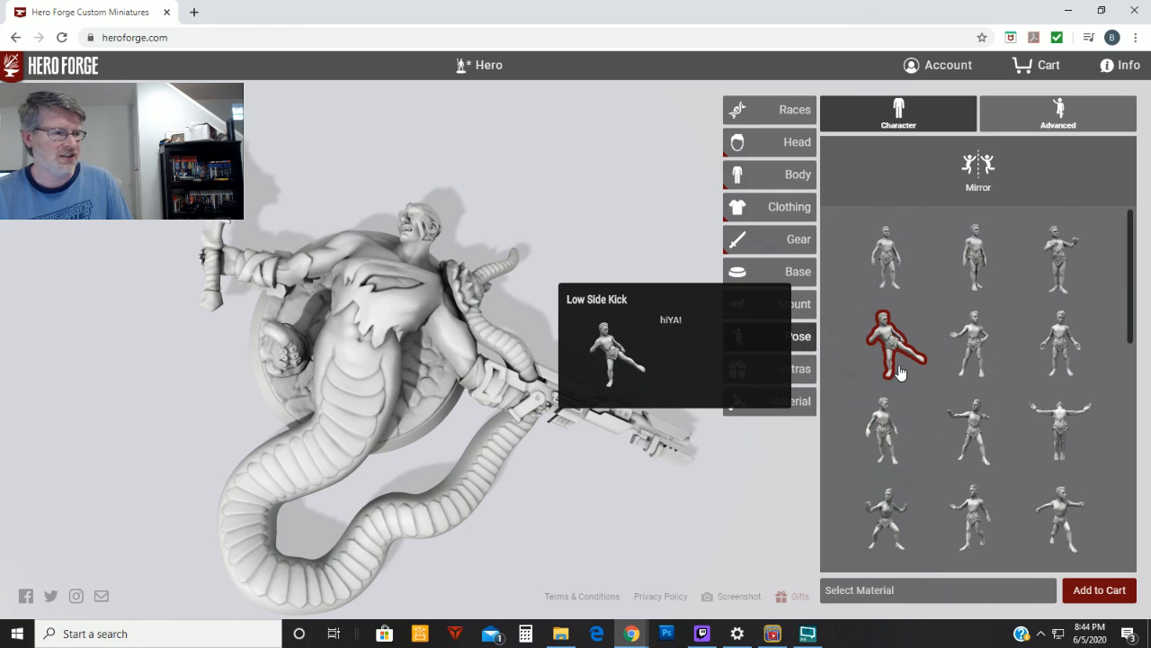
pyautogui.click(900, 371)
pyautogui.moveTo(563, 524); pyautogui.dragTo(549, 355)
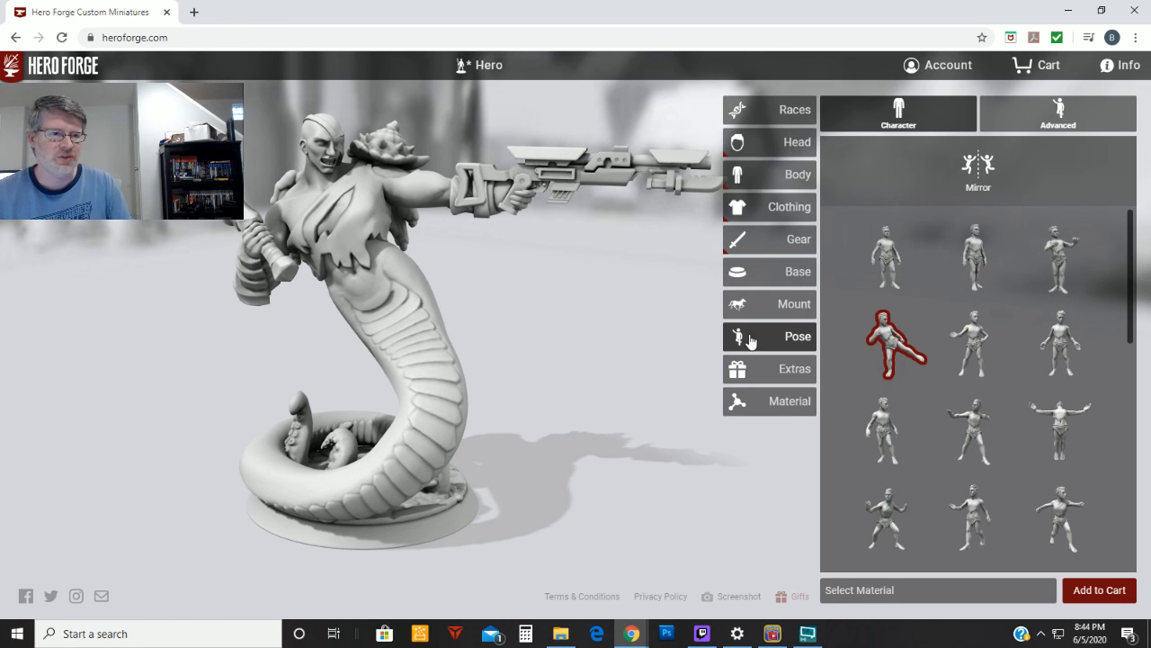
pyautogui.click(990, 173)
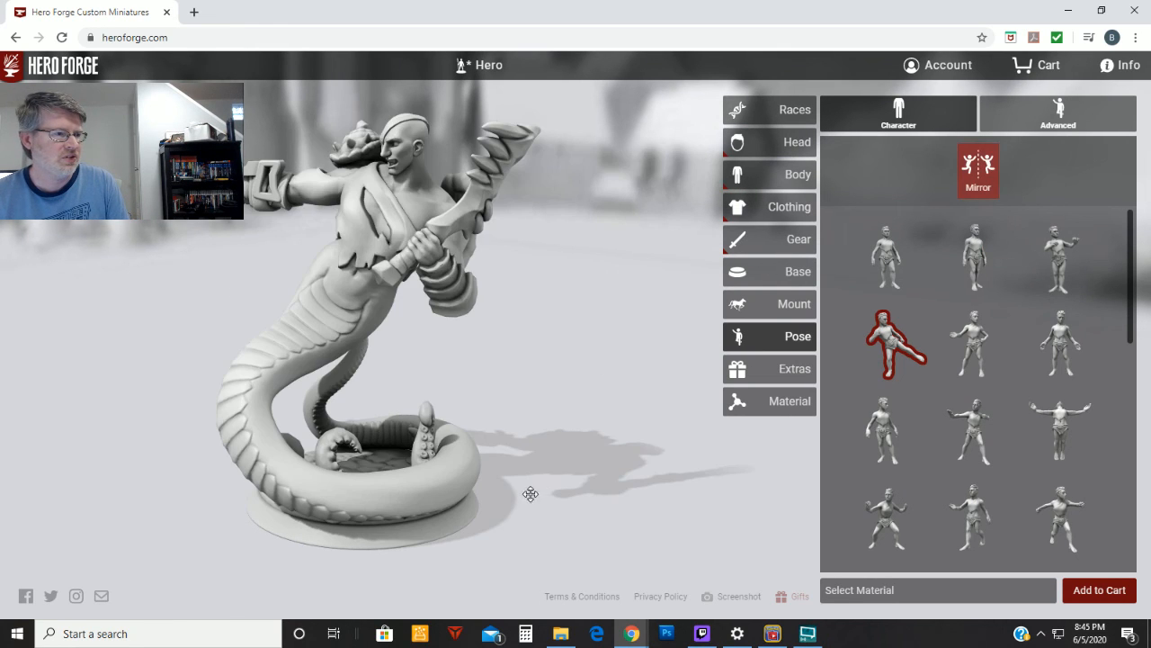
pyautogui.moveTo(531, 493); pyautogui.dragTo(652, 455)
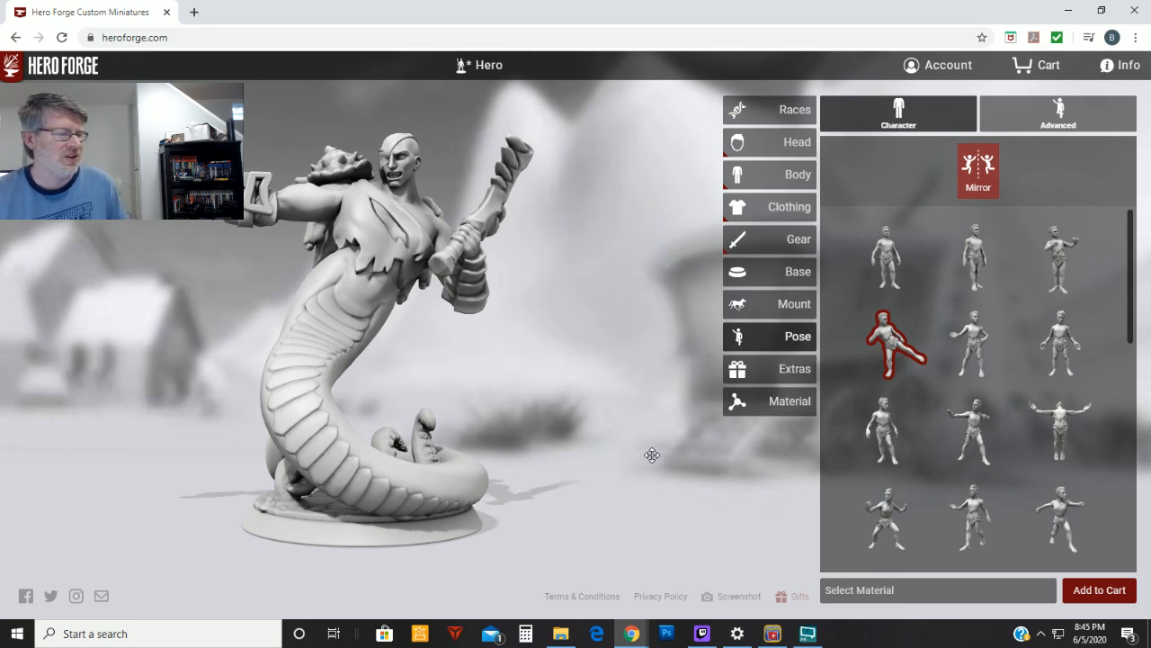
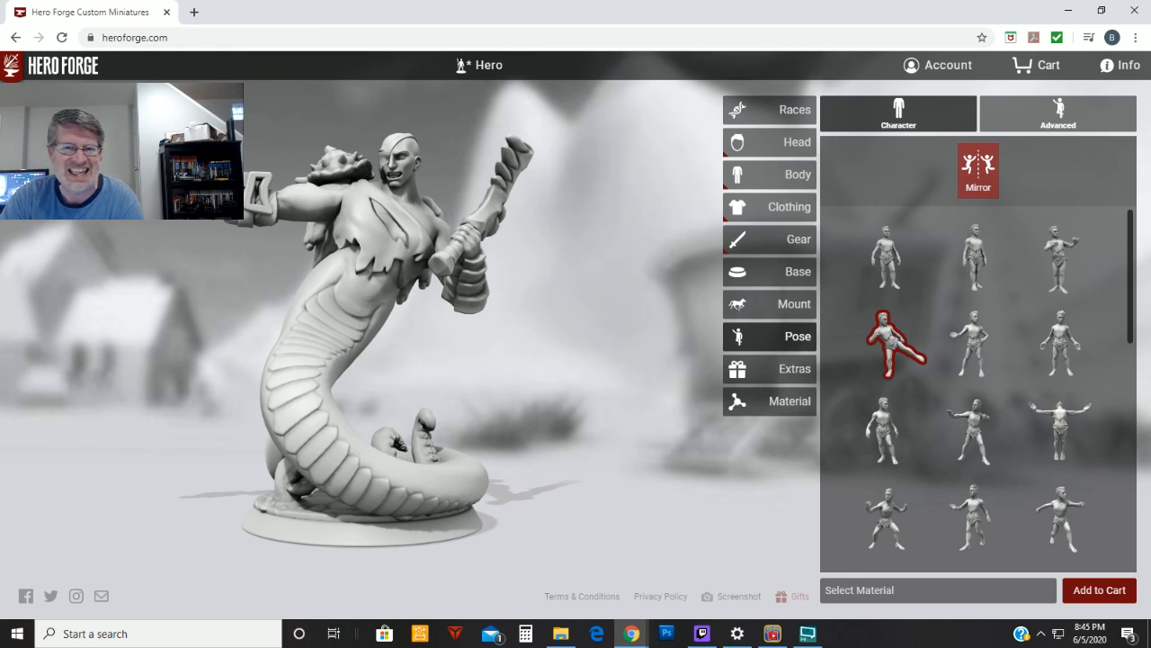
pyautogui.moveTo(617, 476)
pyautogui.mouseDown()
pyautogui.moveTo(663, 483)
pyautogui.moveTo(604, 486)
pyautogui.mouseUp()
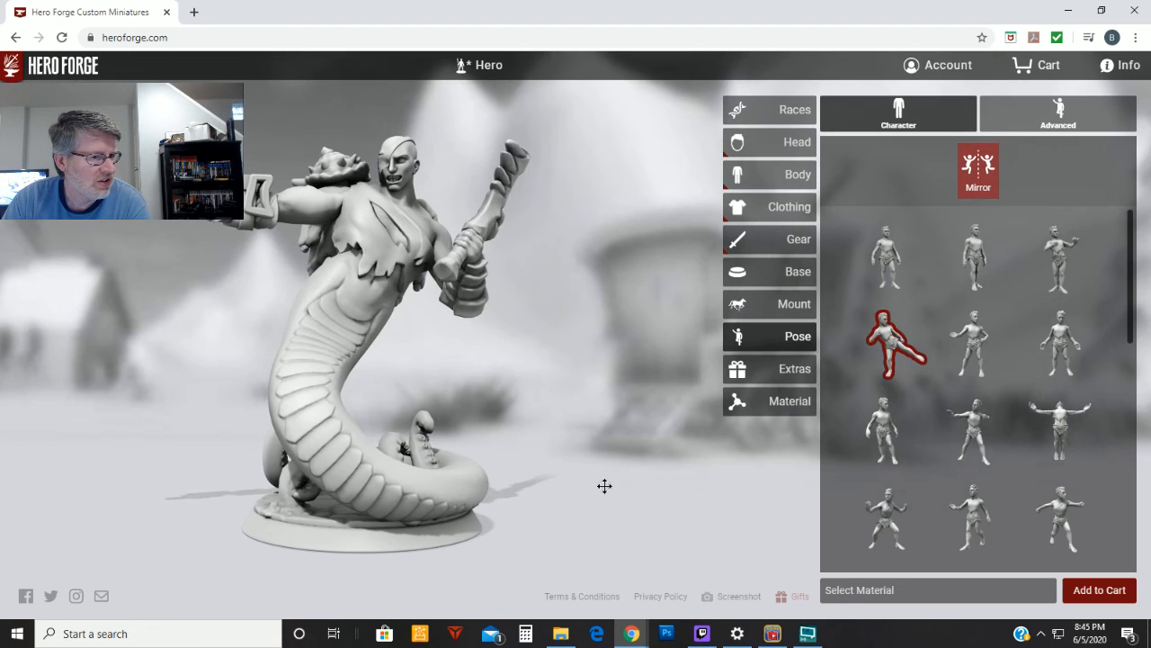
# In advanced posing, adjust the left shoulder's twist, bend and tilt to raise the arm holding the gun.
pyautogui.click(1058, 112)
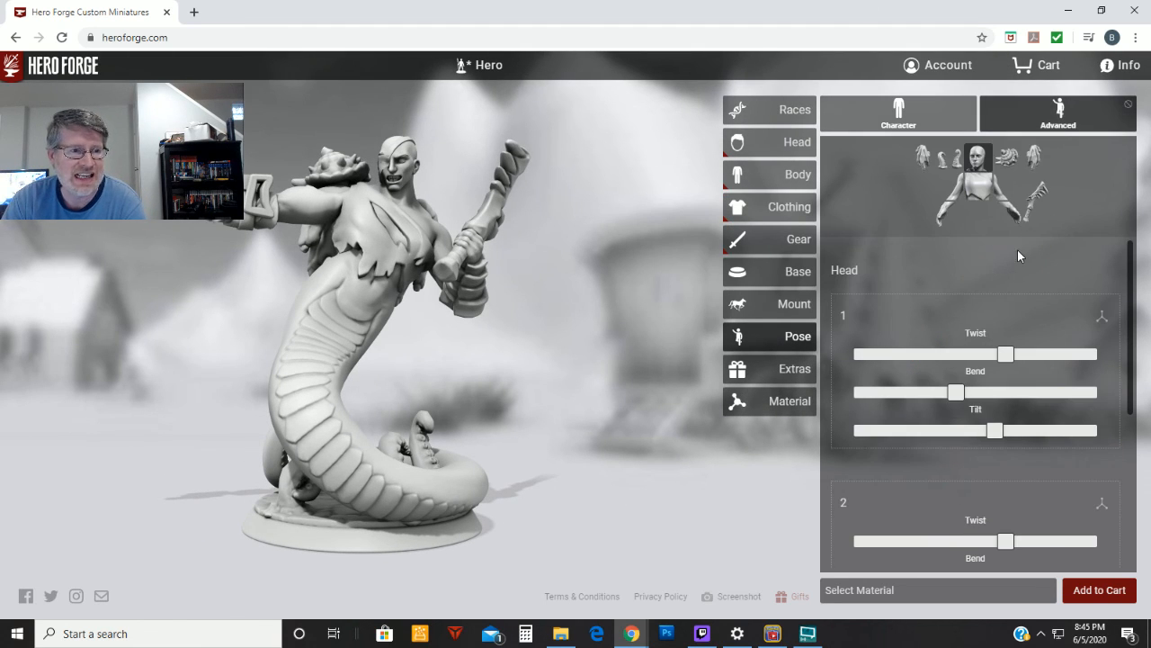
pyautogui.click(953, 199)
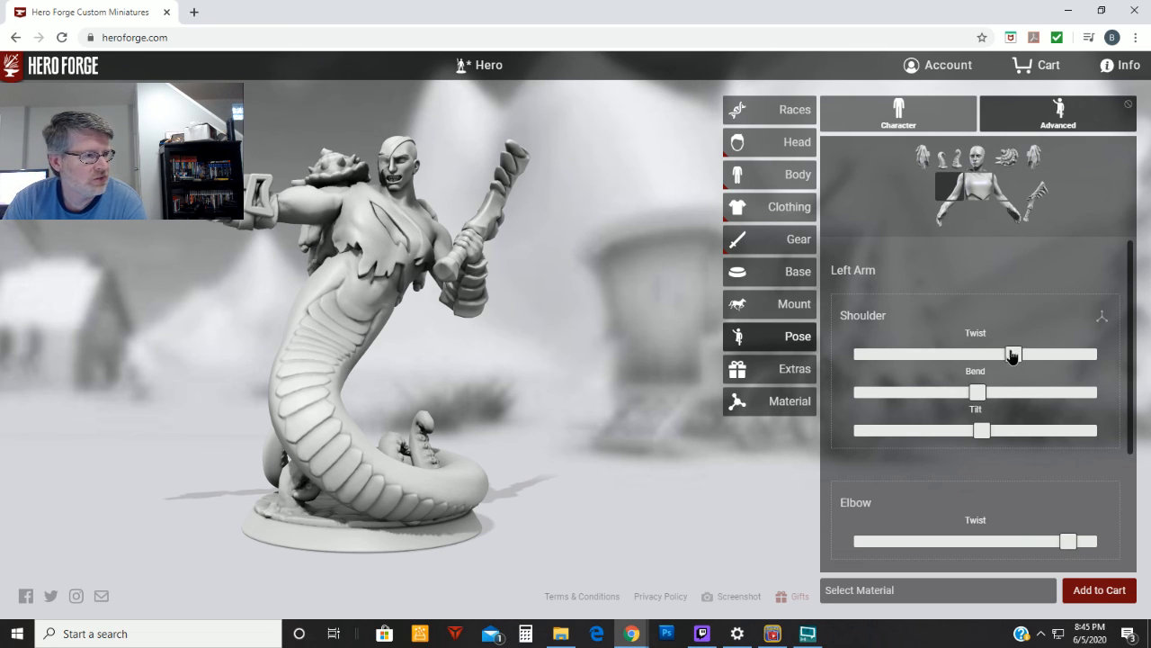
pyautogui.moveTo(1012, 357)
pyautogui.mouseDown()
pyautogui.moveTo(977, 356)
pyautogui.moveTo(1005, 354)
pyautogui.mouseUp()
pyautogui.moveTo(976, 394); pyautogui.dragTo(1028, 391)
pyautogui.moveTo(982, 430)
pyautogui.mouseDown()
pyautogui.moveTo(1010, 429)
pyautogui.moveTo(986, 432)
pyautogui.mouseUp()
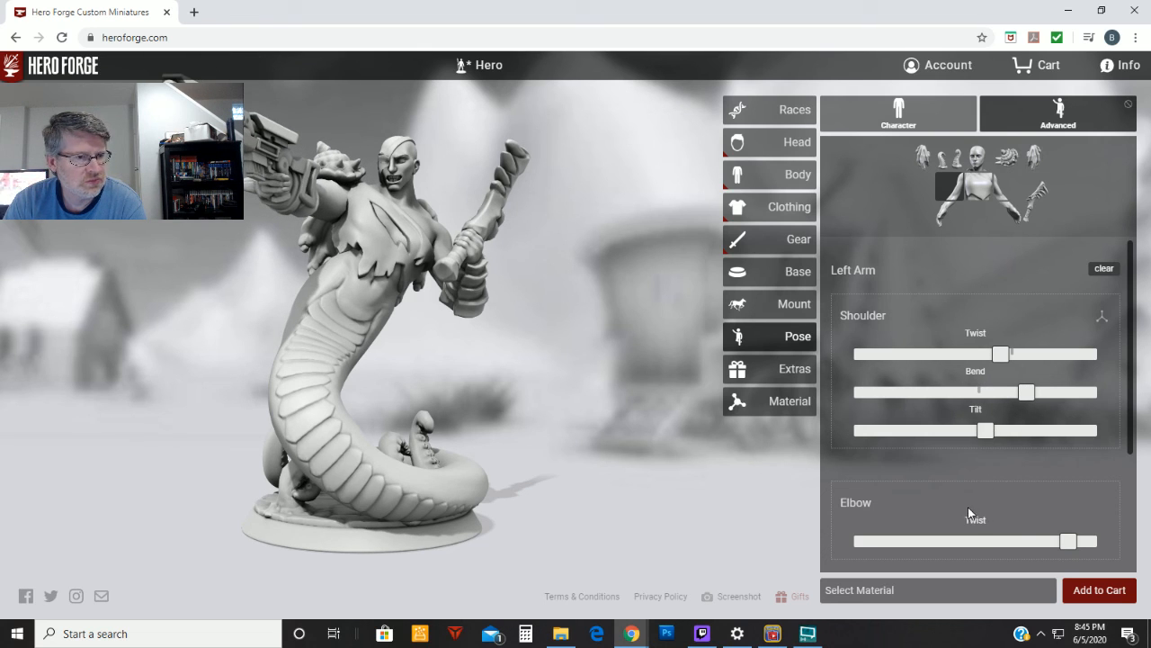
# Reduce the left elbow's twist and readjust the left shoulder's twist and tilt so the gun points upward beside the head.
pyautogui.moveTo(1068, 541); pyautogui.dragTo(946, 543)
pyautogui.moveTo(996, 360); pyautogui.dragTo(1031, 393)
pyautogui.moveTo(987, 432); pyautogui.dragTo(931, 432)
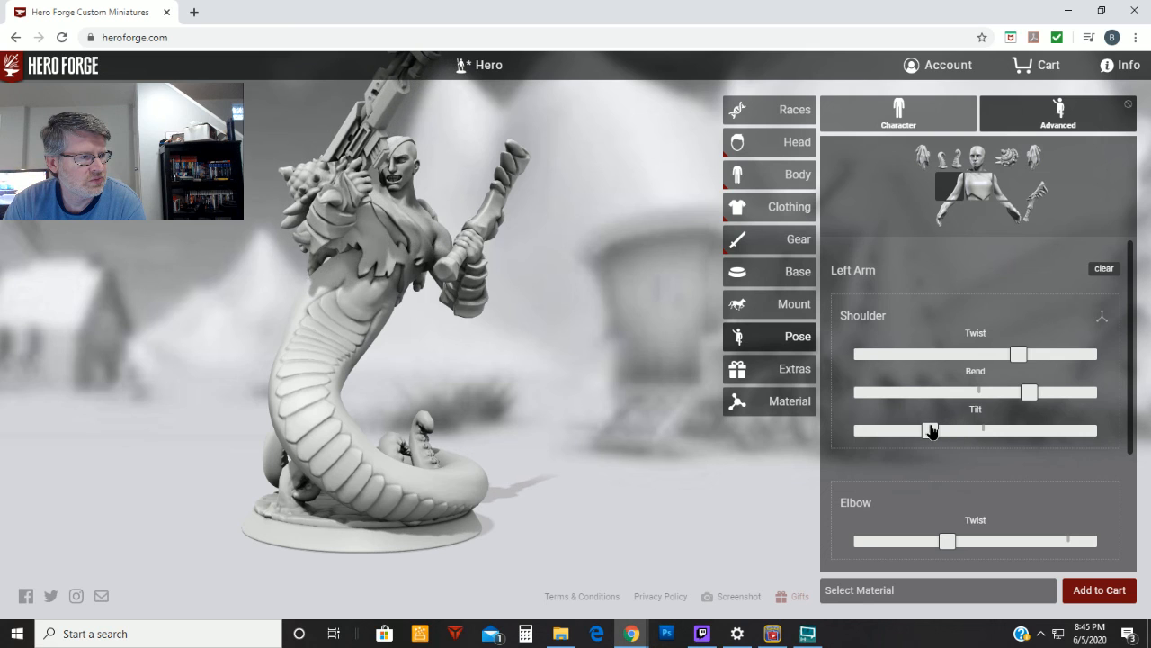
pyautogui.moveTo(523, 459); pyautogui.dragTo(462, 465)
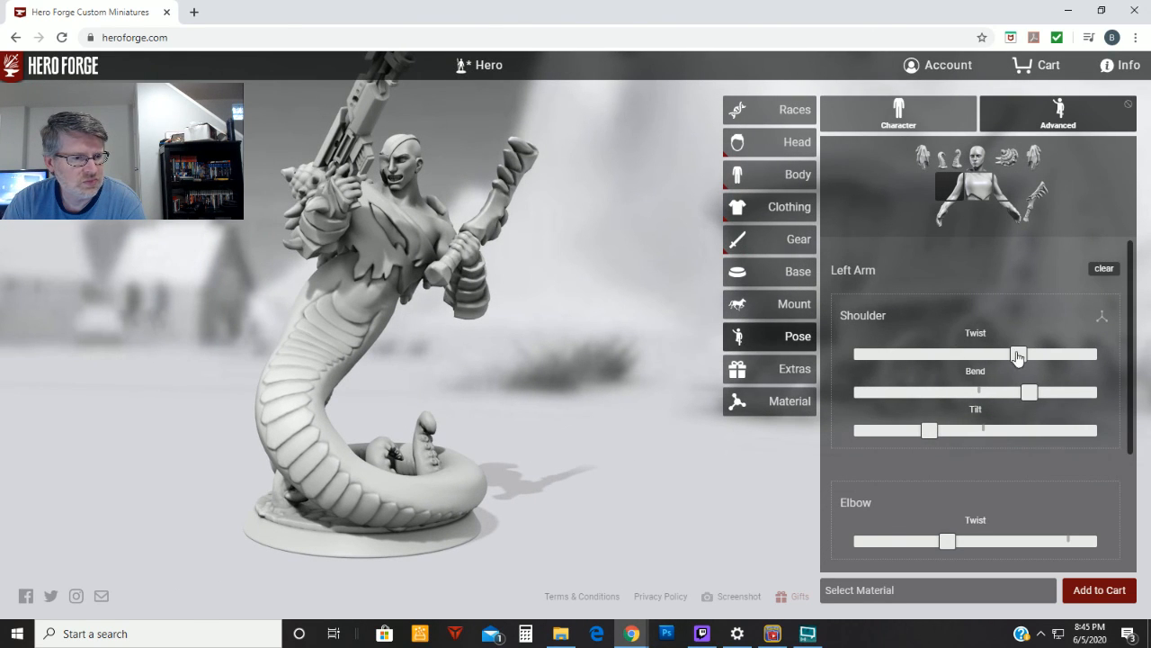
# Lower the gun arm by reducing the left shoulder's bend and twist and increasing its tilt and the left elbow's twist.
pyautogui.moveTo(947, 541); pyautogui.dragTo(980, 534)
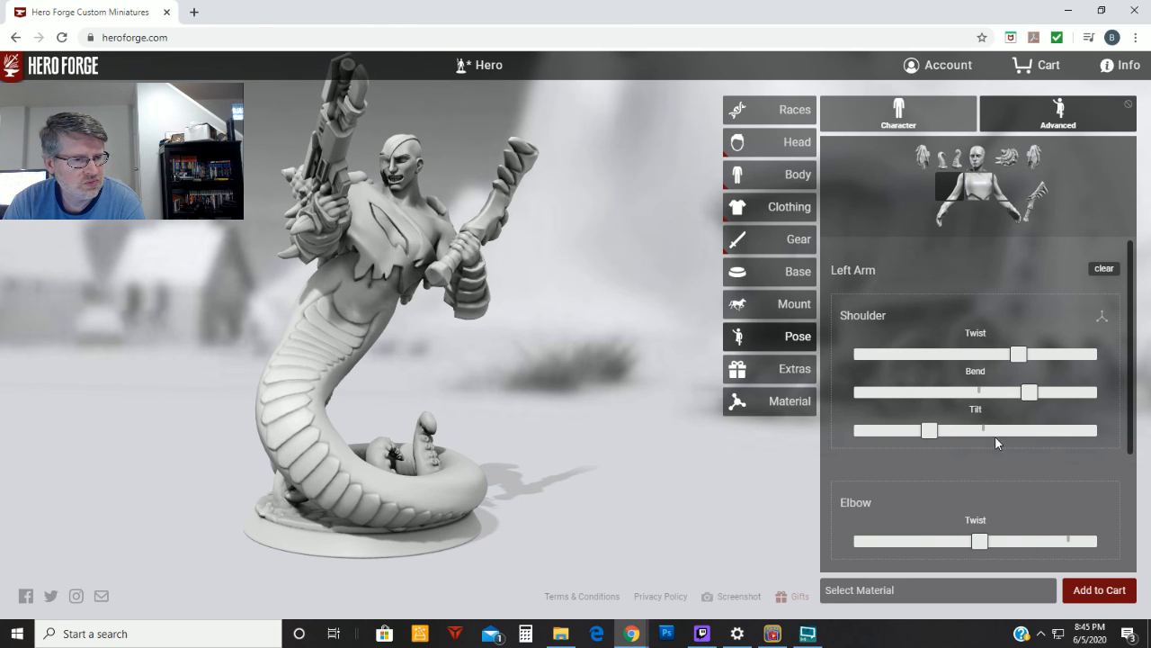
pyautogui.moveTo(1026, 399)
pyautogui.mouseDown()
pyautogui.moveTo(971, 404)
pyautogui.moveTo(1007, 407)
pyautogui.mouseUp()
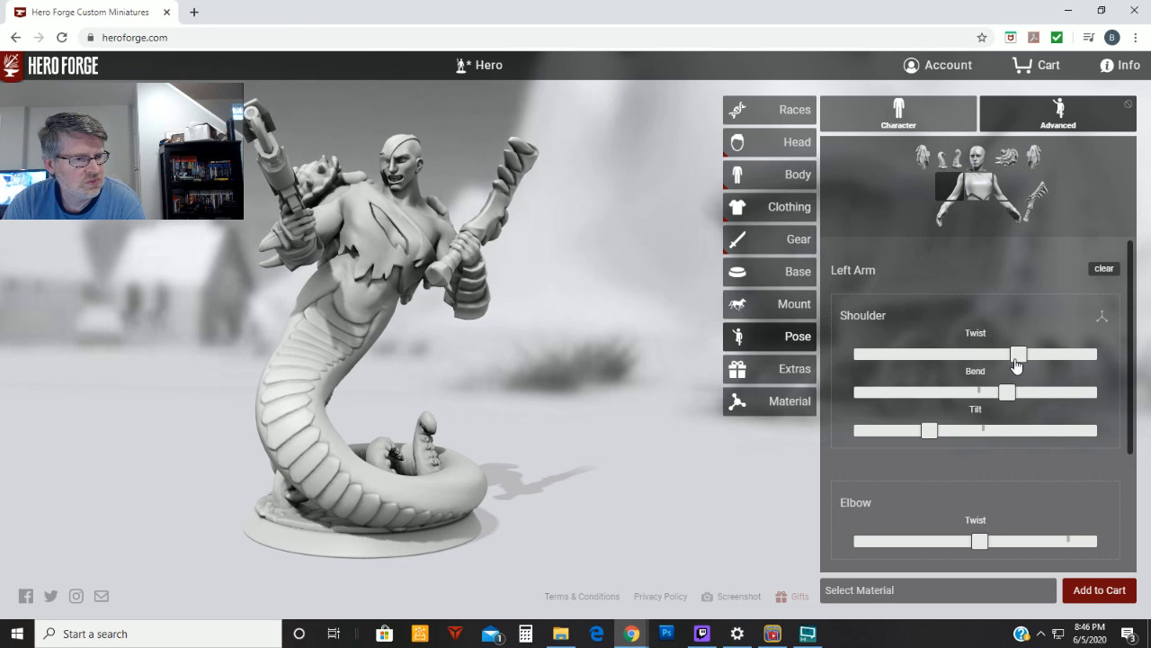
pyautogui.moveTo(1019, 355); pyautogui.dragTo(933, 363)
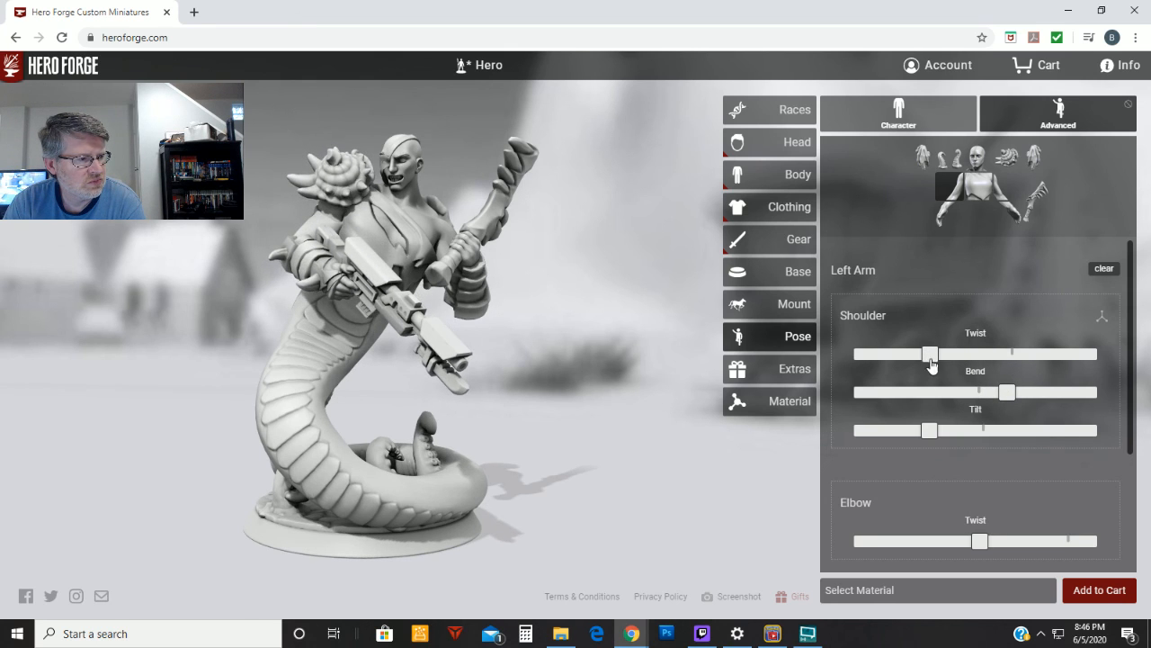
pyautogui.moveTo(977, 537); pyautogui.dragTo(1069, 525)
pyautogui.moveTo(931, 430); pyautogui.dragTo(951, 447)
pyautogui.moveTo(563, 466); pyautogui.dragTo(652, 463)
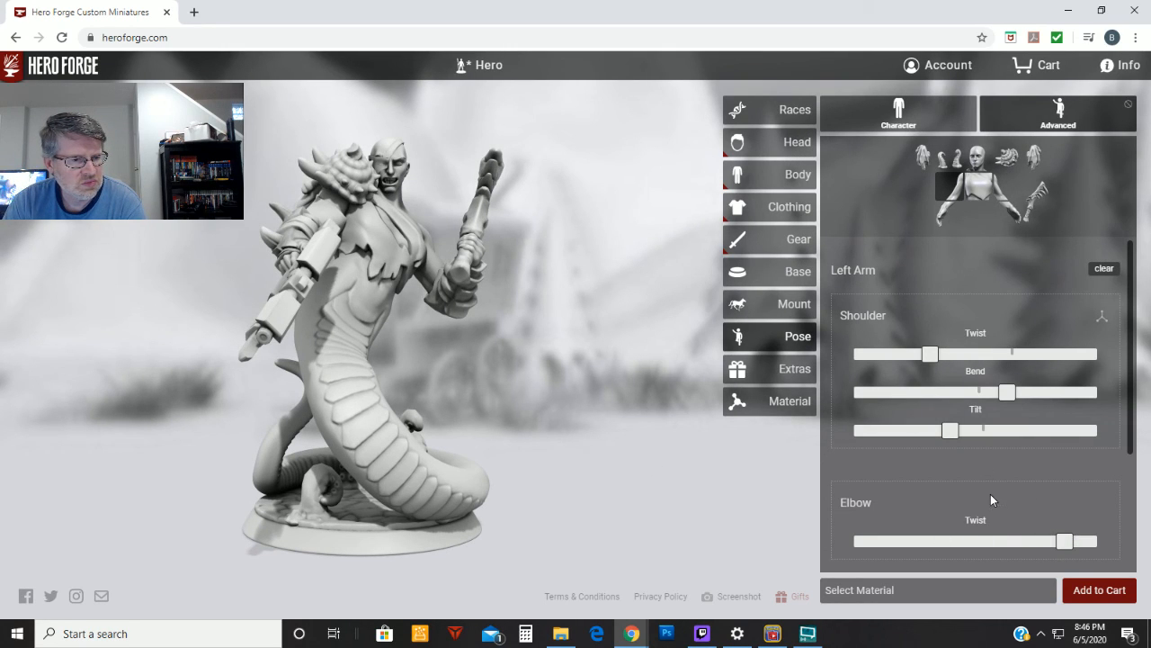
# Adjust the left clavicle slightly, then reduce the left shoulder's bend and the left elbow's twist.
pyautogui.scroll(-2, 990, 493)
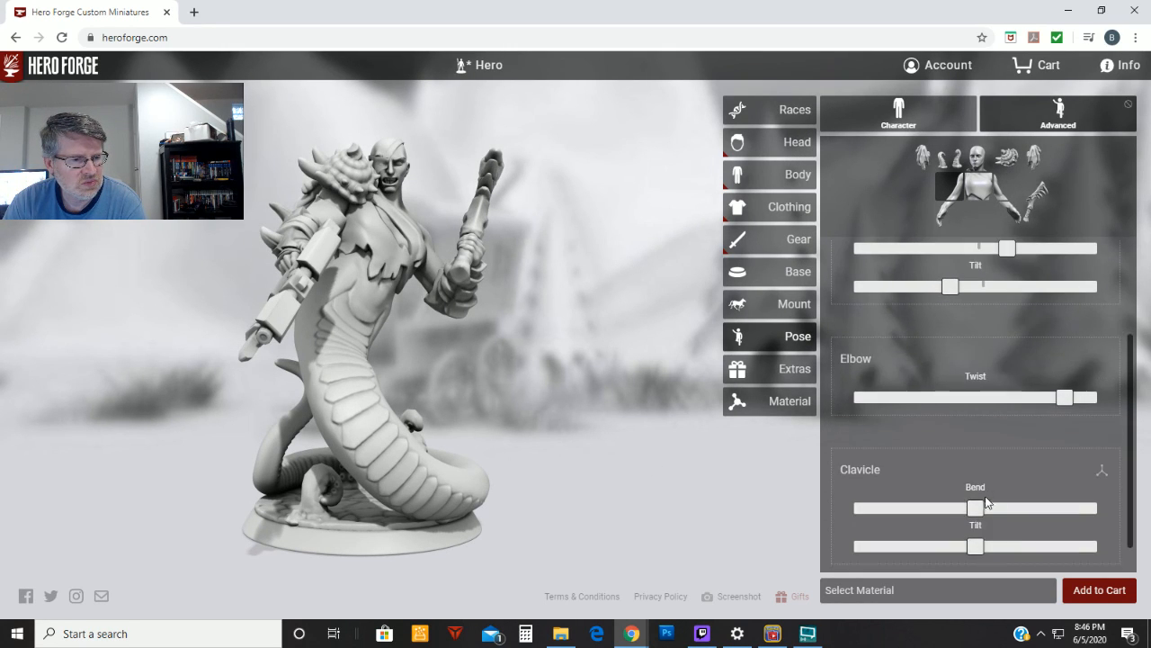
pyautogui.moveTo(975, 508); pyautogui.dragTo(971, 550)
pyautogui.scroll(1, 988, 344)
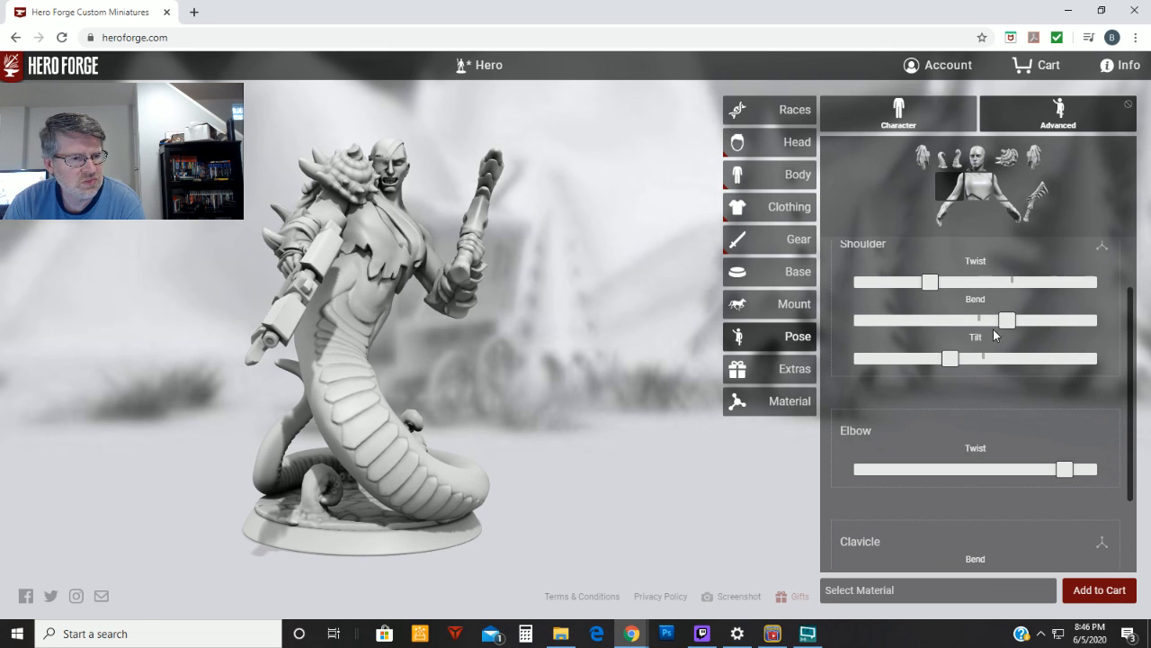
pyautogui.moveTo(998, 322)
pyautogui.mouseDown()
pyautogui.moveTo(978, 330)
pyautogui.moveTo(1001, 339)
pyautogui.mouseUp()
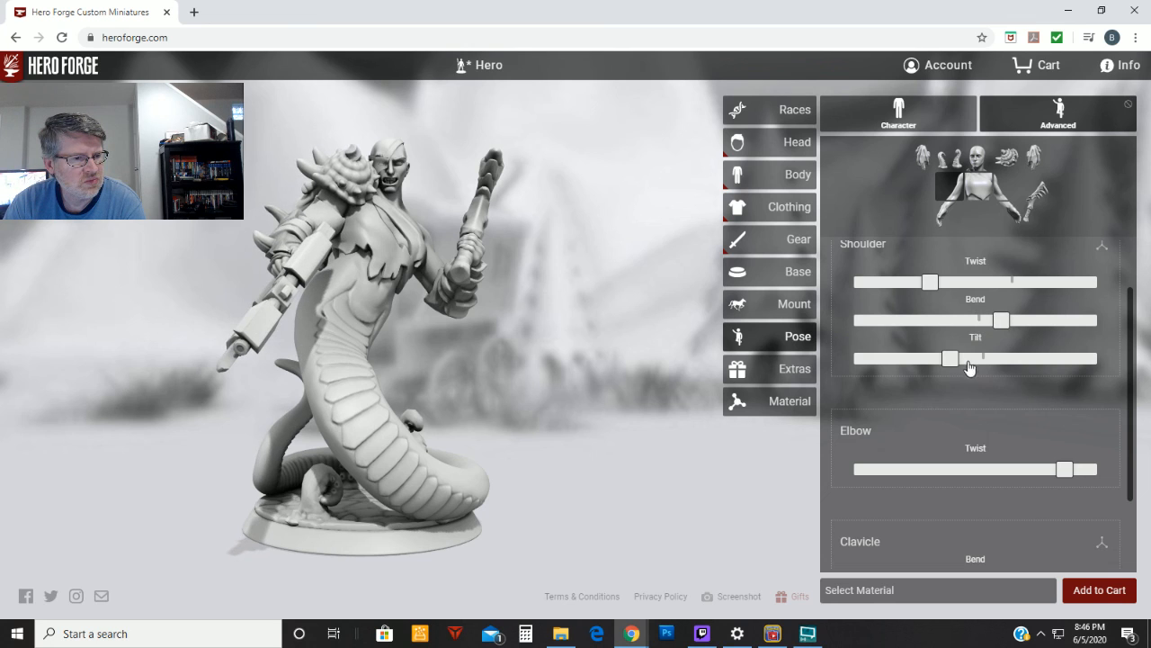
pyautogui.moveTo(1067, 473); pyautogui.dragTo(1000, 475)
pyautogui.moveTo(689, 489); pyautogui.dragTo(563, 483)
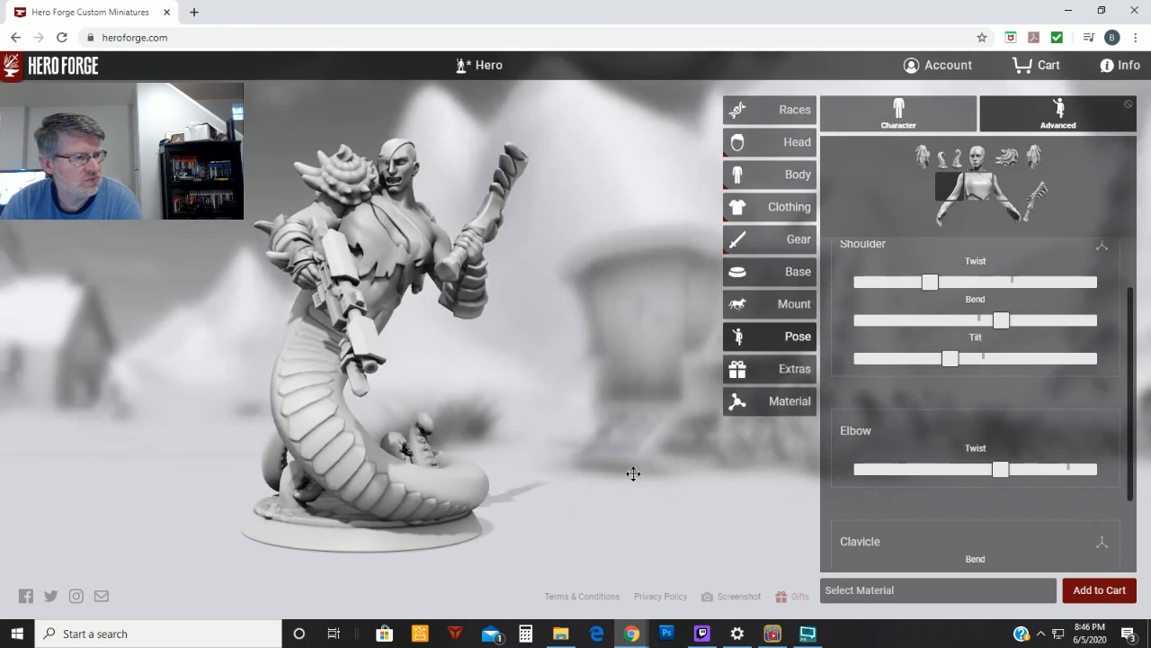
pyautogui.moveTo(633, 474)
pyautogui.mouseDown()
pyautogui.moveTo(668, 455)
pyautogui.moveTo(492, 464)
pyautogui.moveTo(579, 414)
pyautogui.moveTo(635, 463)
pyautogui.mouseUp()
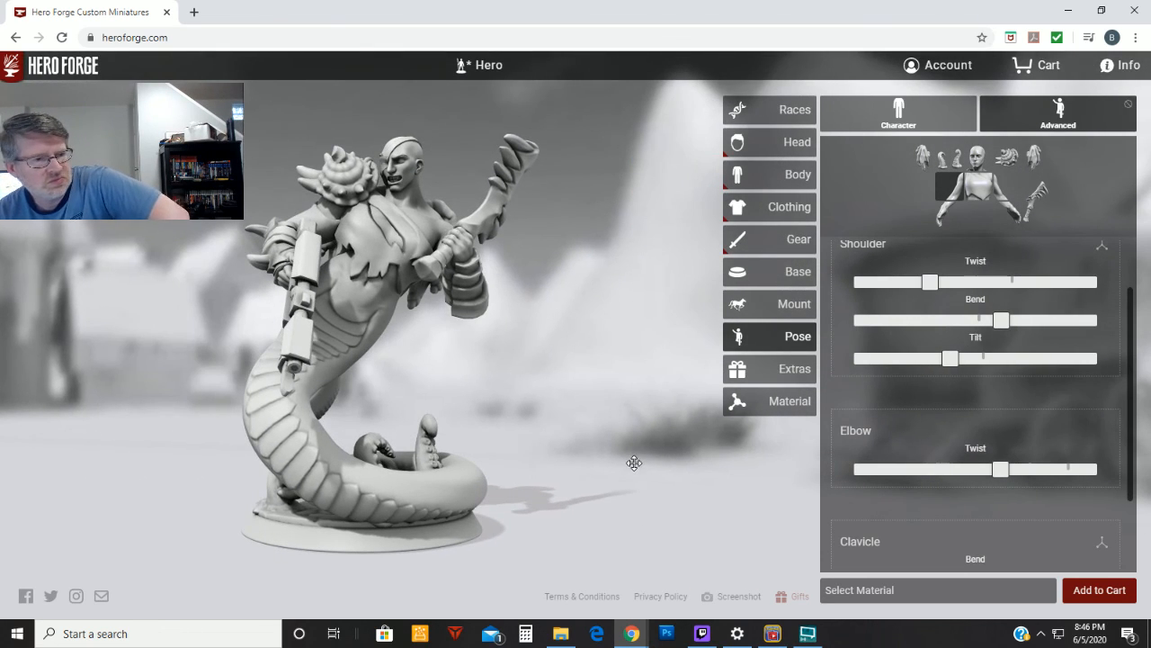
# Adjust the left wrist's twist, bend and tilt so the gun points forward in front of the chest.
pyautogui.click(950, 214)
pyautogui.moveTo(1079, 360)
pyautogui.mouseDown()
pyautogui.moveTo(1011, 360)
pyautogui.moveTo(1058, 360)
pyautogui.mouseUp()
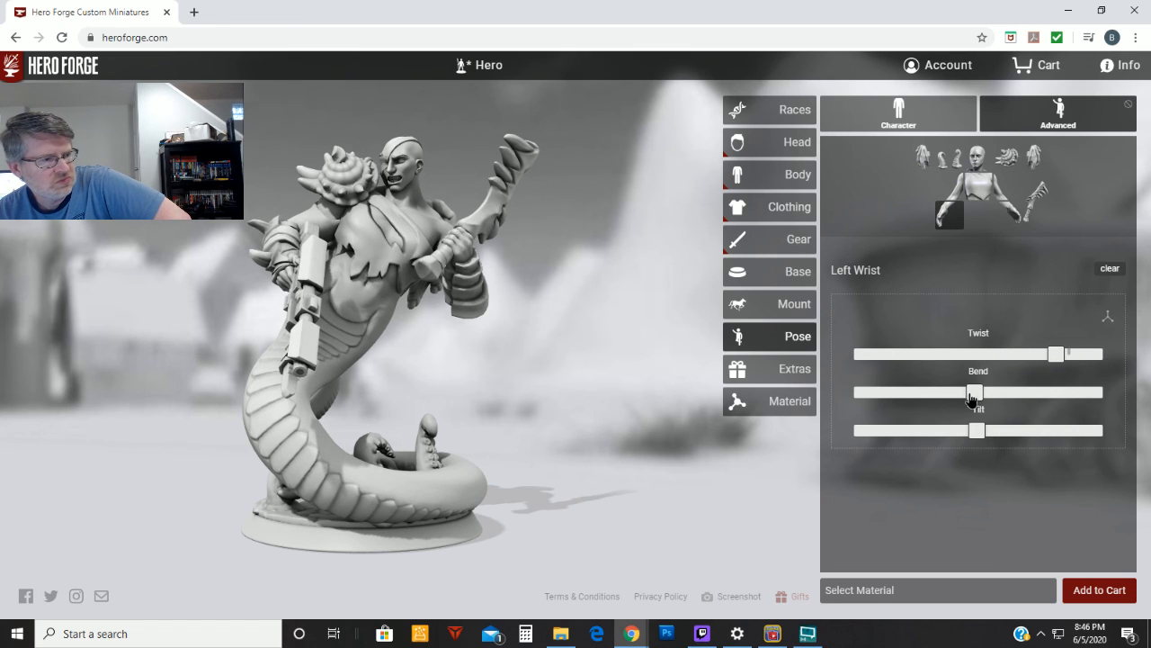
pyautogui.moveTo(971, 399); pyautogui.dragTo(1051, 392)
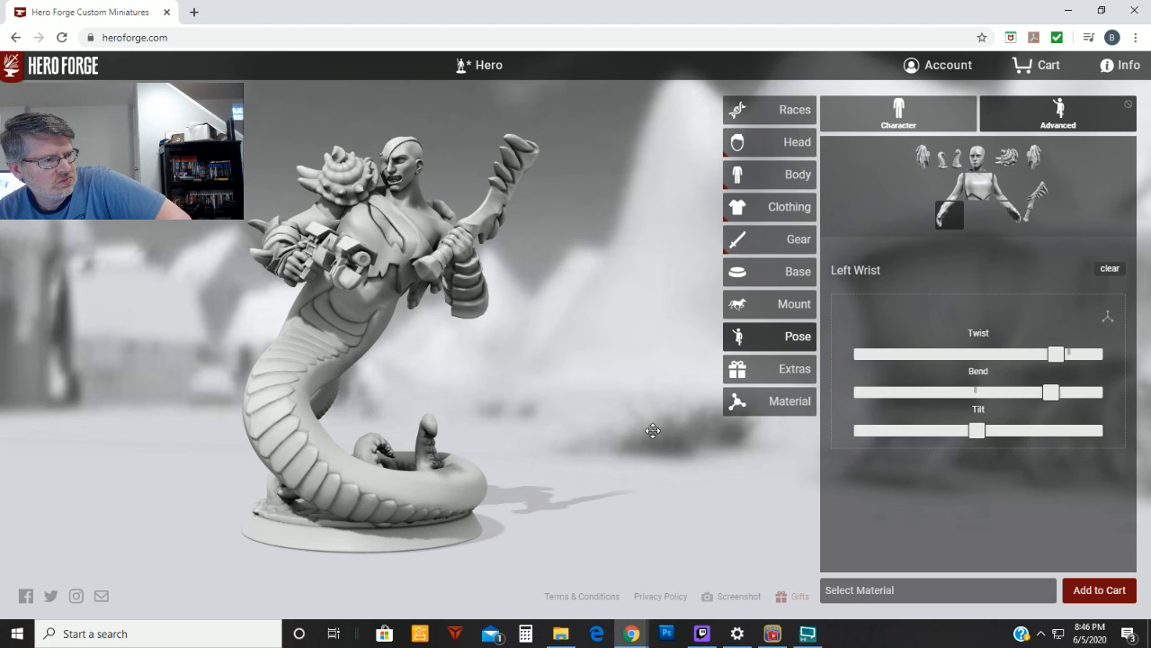
pyautogui.moveTo(653, 430); pyautogui.dragTo(696, 447)
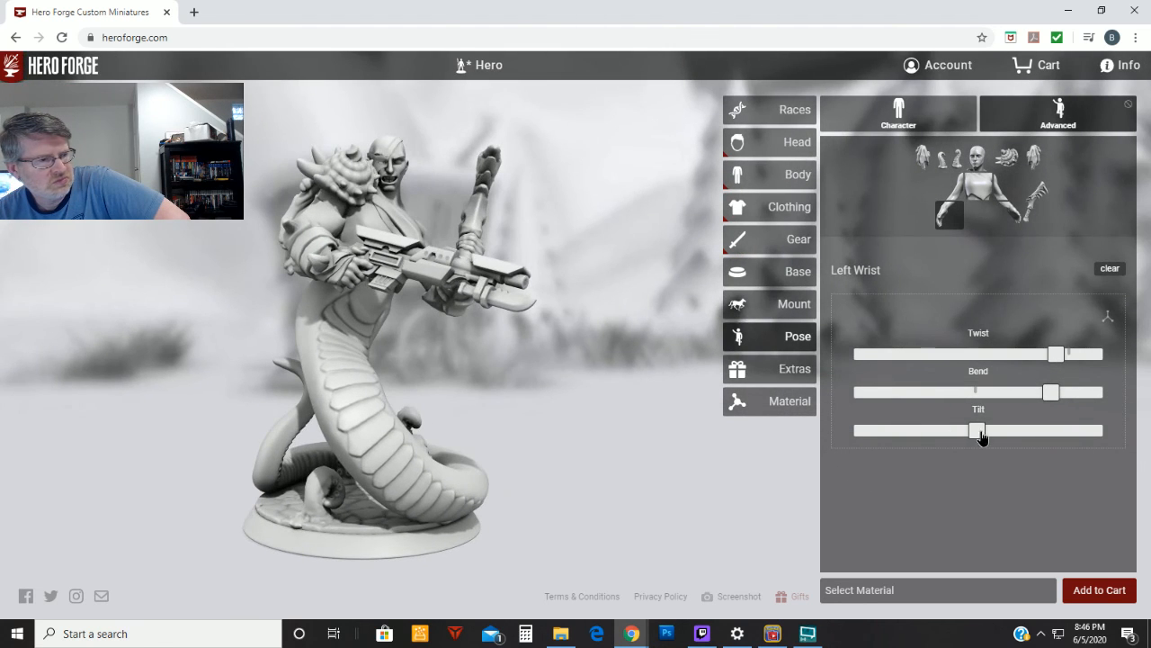
pyautogui.moveTo(981, 436)
pyautogui.mouseDown()
pyautogui.moveTo(953, 436)
pyautogui.moveTo(991, 436)
pyautogui.moveTo(976, 436)
pyautogui.mouseUp()
pyautogui.moveTo(768, 465); pyautogui.dragTo(522, 467)
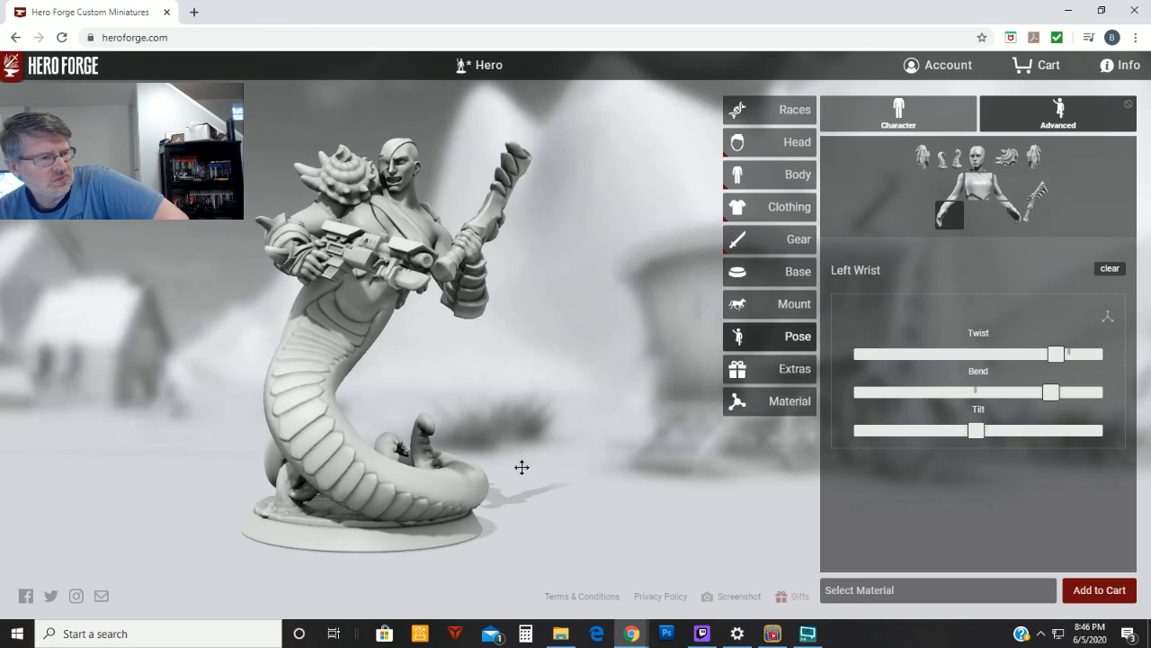
# Increase the twist of torso section 1 to turn the upper body.
pyautogui.click(978, 189)
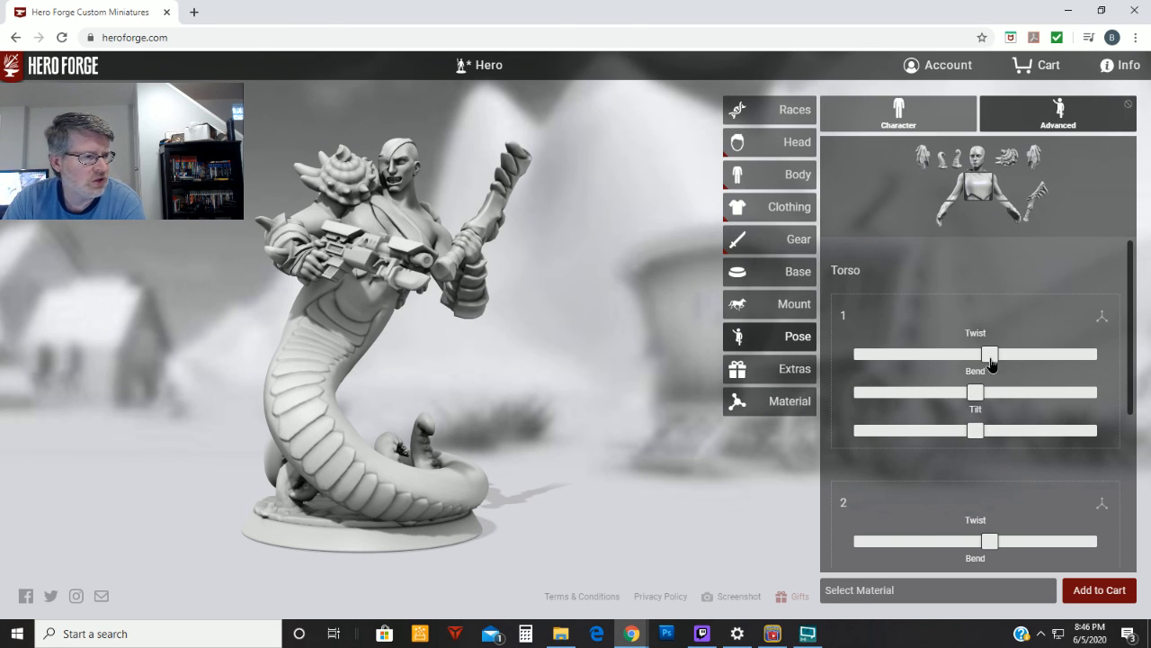
pyautogui.moveTo(991, 362); pyautogui.dragTo(1043, 376)
pyautogui.moveTo(684, 470); pyautogui.dragTo(694, 434)
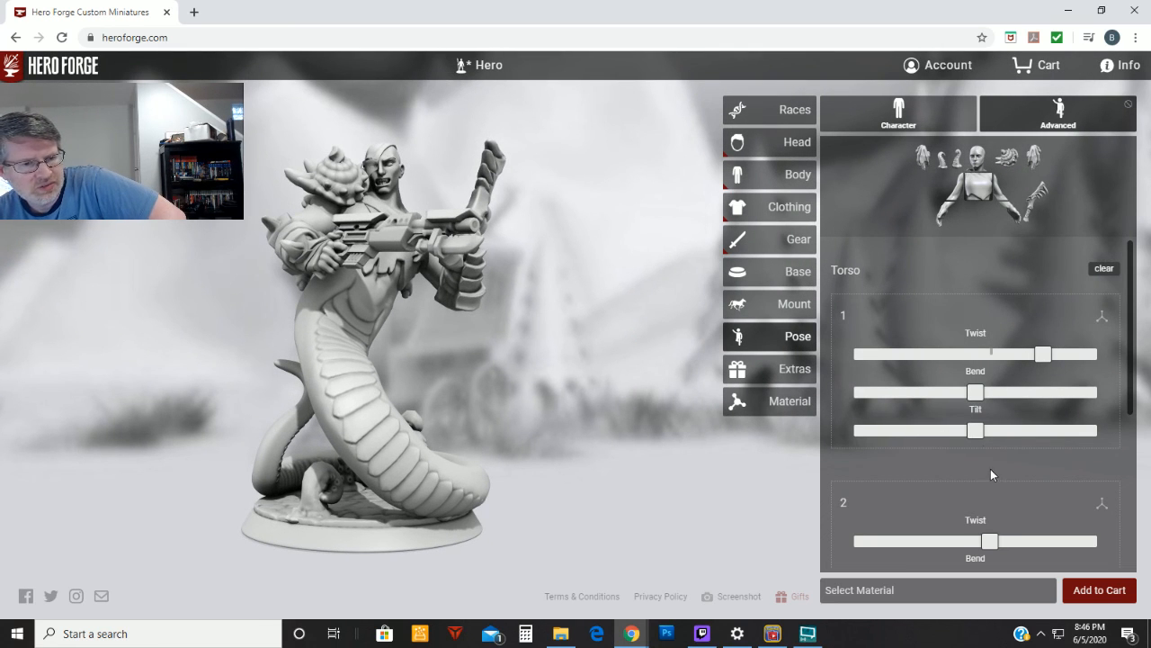
# Increase the tilt and slightly reduce the bend of head section 1 so the face looks along the gun.
pyautogui.click(984, 162)
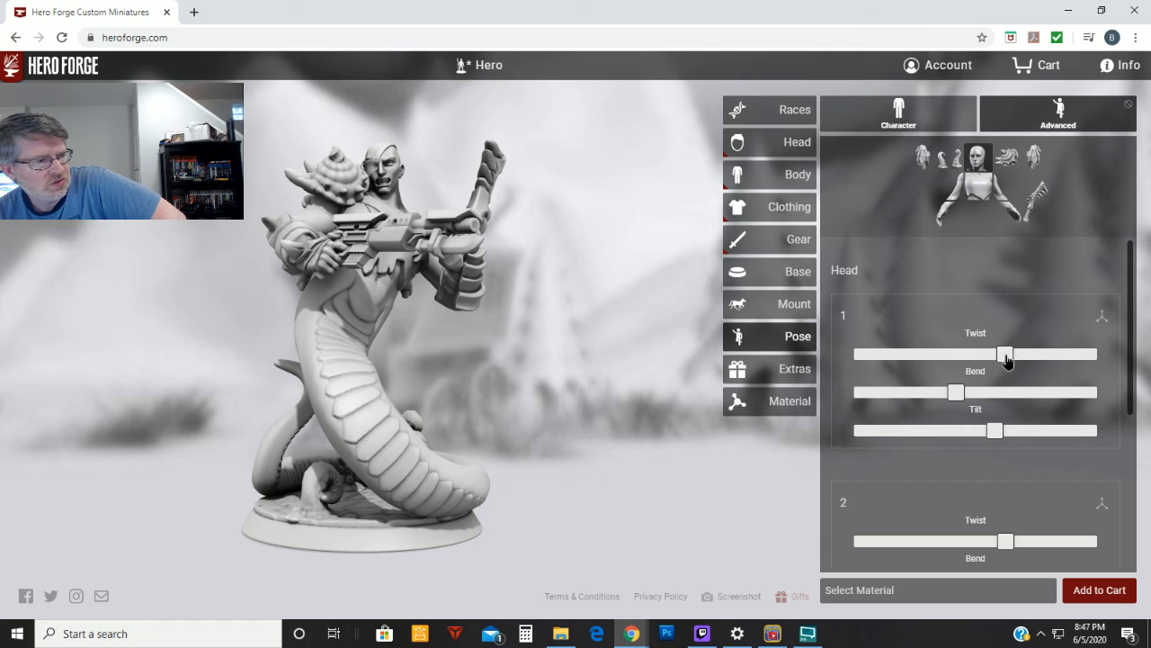
pyautogui.moveTo(994, 430); pyautogui.dragTo(1040, 431)
pyautogui.moveTo(653, 452)
pyautogui.mouseDown()
pyautogui.moveTo(689, 450)
pyautogui.moveTo(666, 452)
pyautogui.mouseUp()
pyautogui.moveTo(955, 392)
pyautogui.mouseDown()
pyautogui.moveTo(931, 393)
pyautogui.moveTo(978, 392)
pyautogui.moveTo(949, 394)
pyautogui.mouseUp()
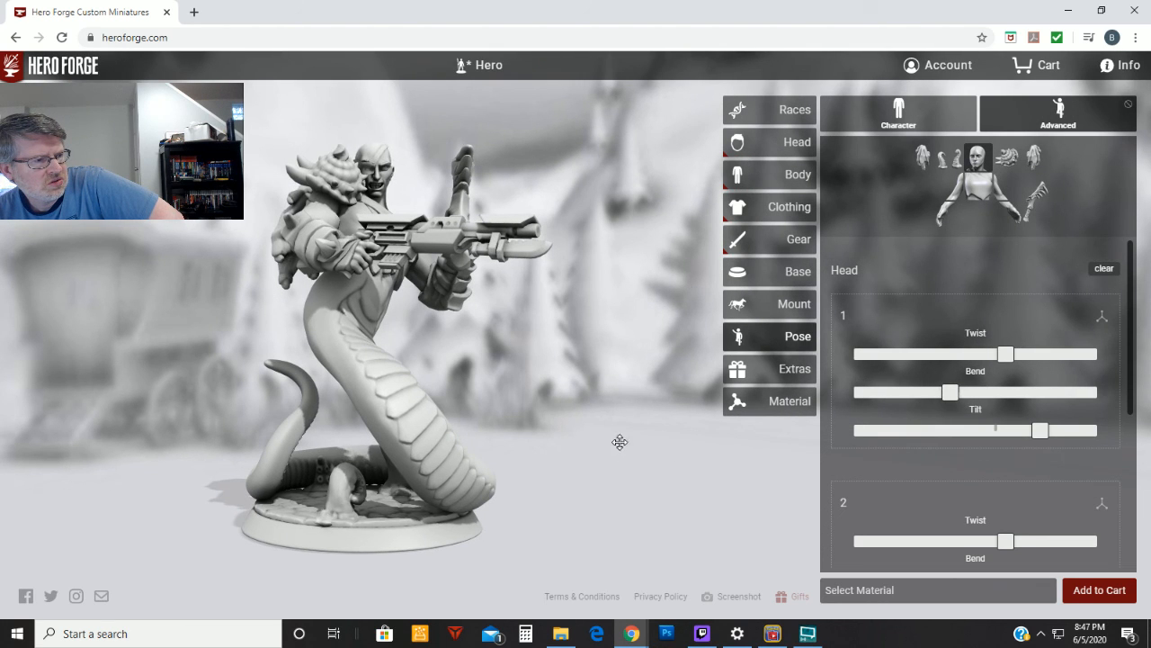
pyautogui.moveTo(617, 441); pyautogui.dragTo(524, 433)
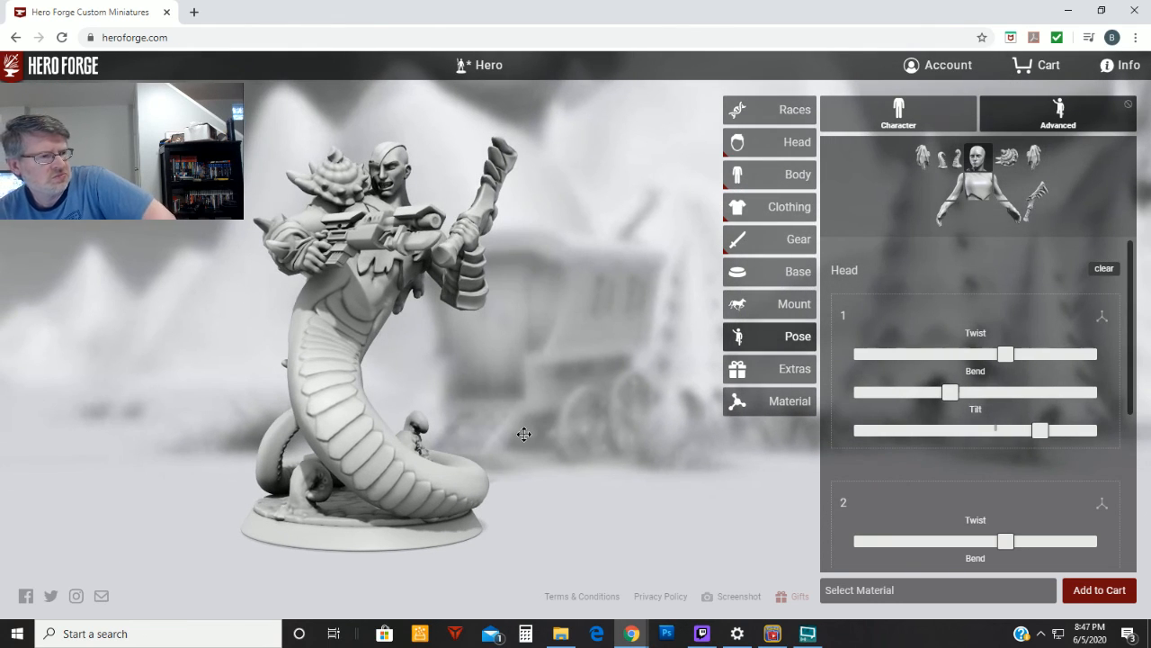
# Increase the left pauldron's twist and shift it with the Up and Side settings to fit the shoulder.
pyautogui.click(1016, 166)
pyautogui.moveTo(969, 356); pyautogui.dragTo(1004, 377)
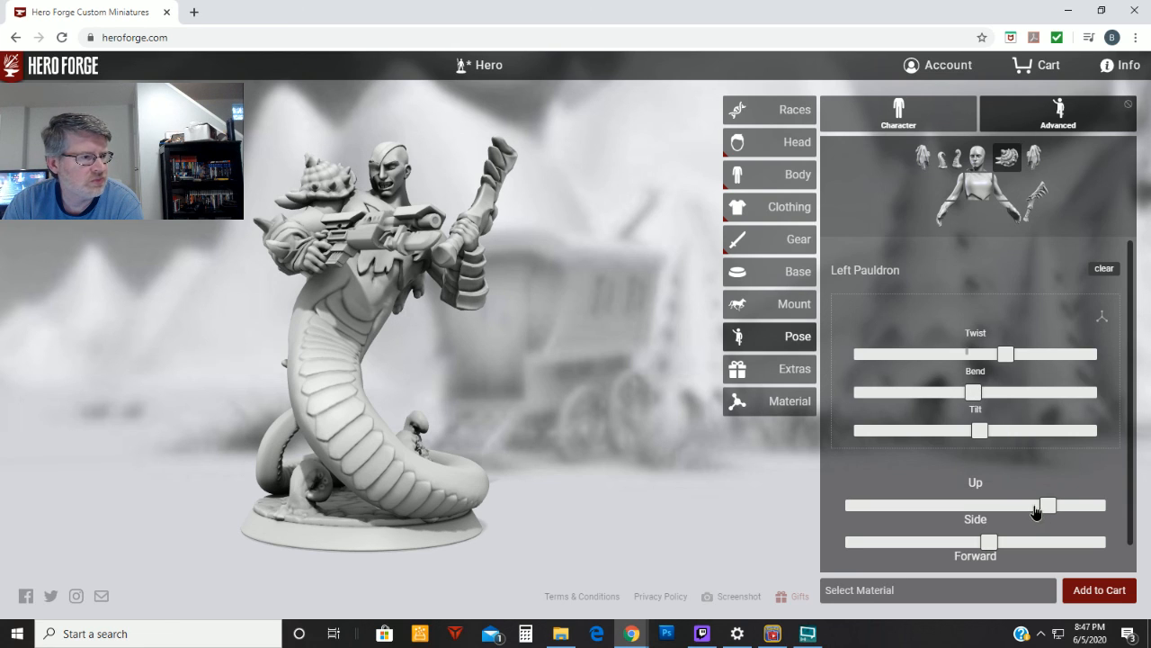
pyautogui.moveTo(1033, 509); pyautogui.dragTo(902, 538)
pyautogui.moveTo(412, 469); pyautogui.dragTo(417, 432)
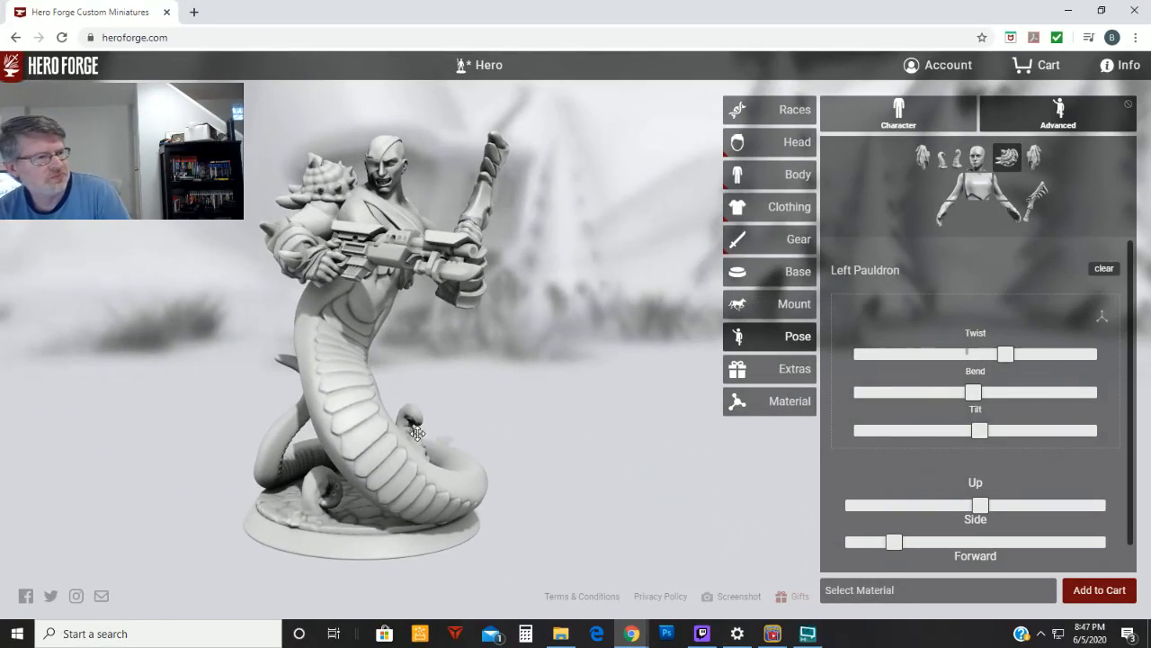
# Slightly reduce the right wing's twist while viewing the figure from behind.
pyautogui.click(1035, 162)
pyautogui.moveTo(516, 354); pyautogui.dragTo(673, 355)
pyautogui.moveTo(981, 357)
pyautogui.mouseDown()
pyautogui.moveTo(1005, 357)
pyautogui.moveTo(966, 363)
pyautogui.moveTo(976, 359)
pyautogui.mouseUp()
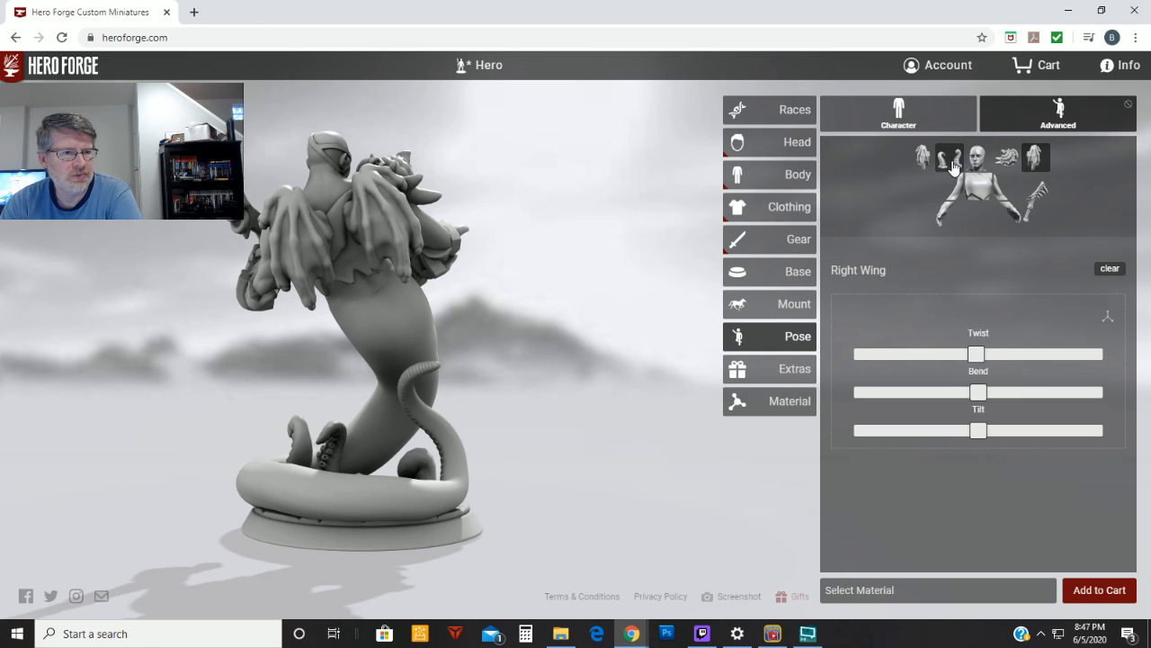
# Try reversing and twisting the weapon held in the right hand.
pyautogui.click(1036, 203)
pyautogui.moveTo(695, 365); pyautogui.dragTo(361, 360)
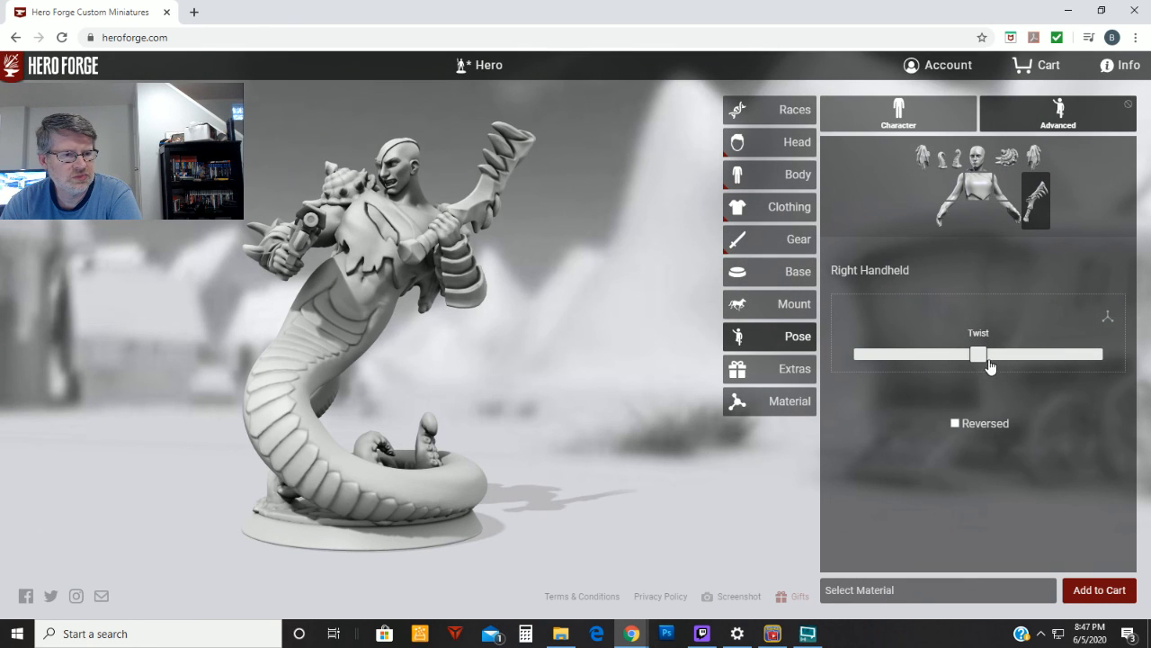
pyautogui.click(955, 423)
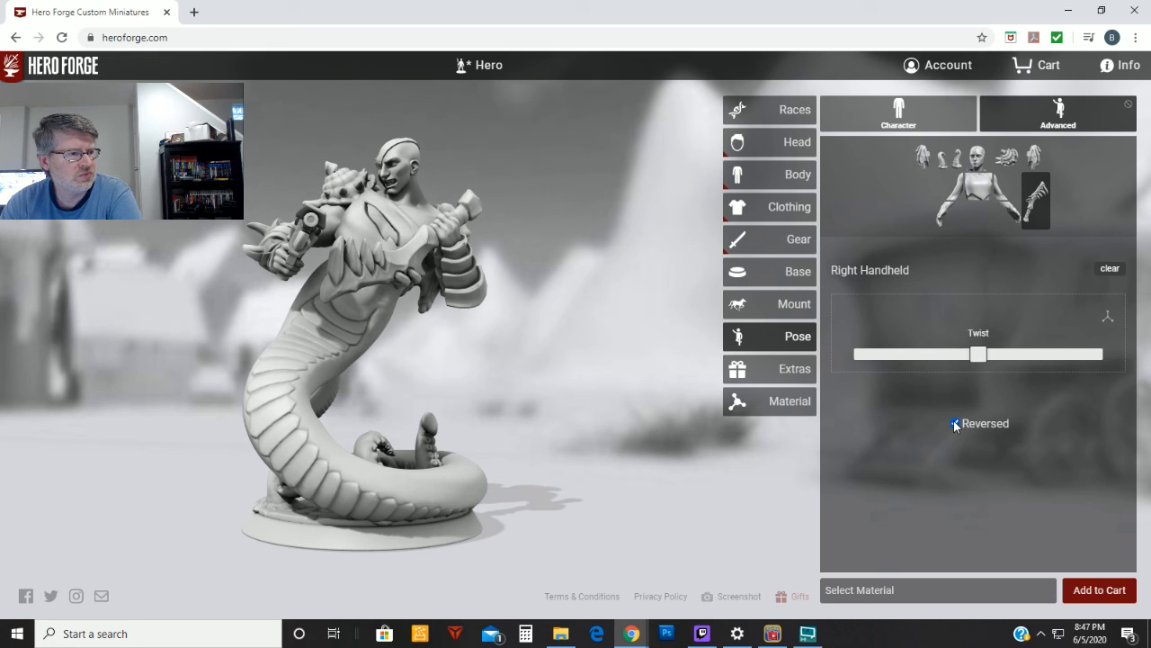
pyautogui.click(955, 423)
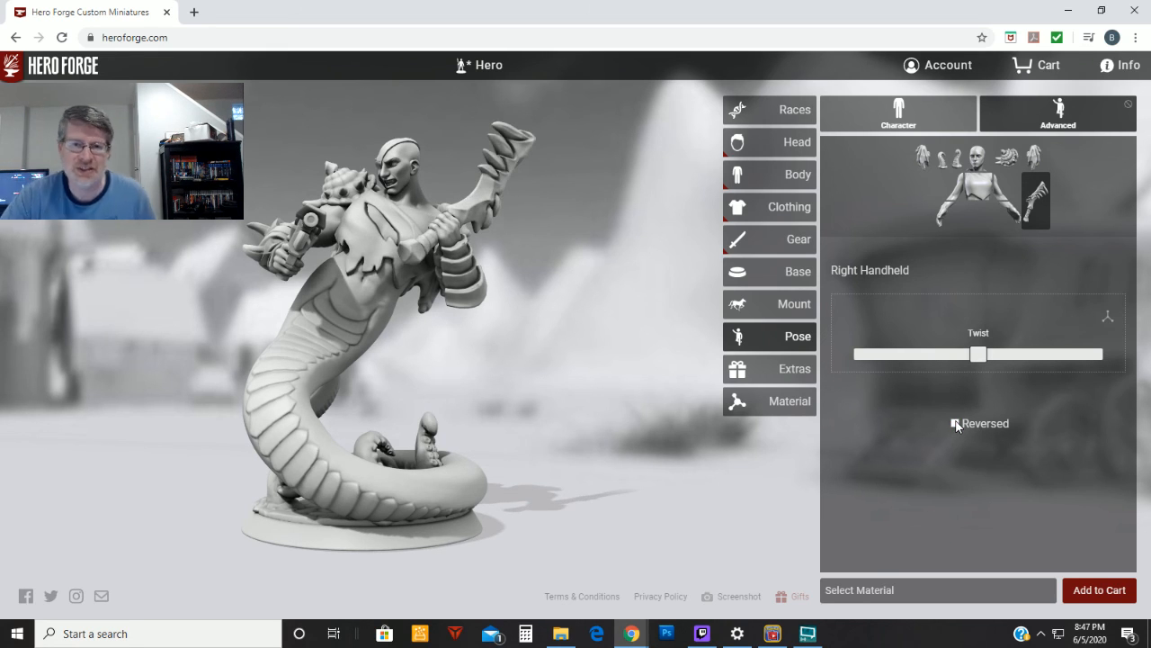
pyautogui.moveTo(979, 354)
pyautogui.mouseDown()
pyautogui.moveTo(953, 354)
pyautogui.moveTo(990, 354)
pyautogui.moveTo(959, 354)
pyautogui.mouseUp()
pyautogui.moveTo(882, 356); pyautogui.dragTo(976, 355)
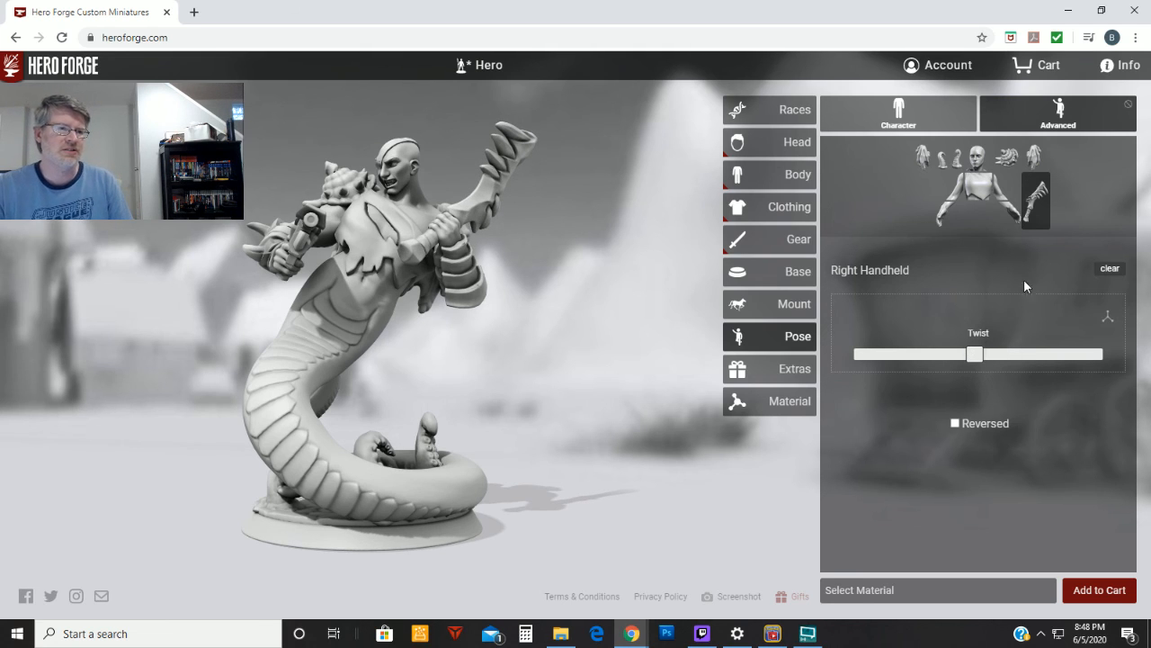
# Reduce the right wrist's twist, increase its bend and slightly reduce its tilt to angle the sword upright.
pyautogui.click(1007, 213)
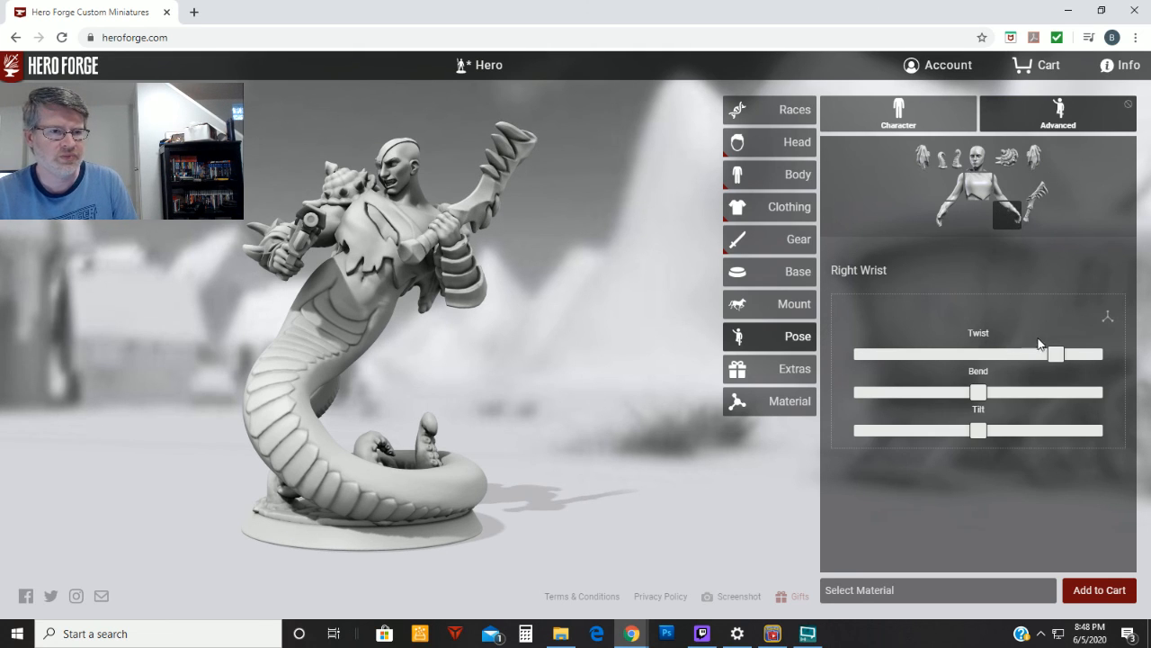
pyautogui.moveTo(1066, 360); pyautogui.dragTo(1016, 355)
pyautogui.moveTo(624, 431); pyautogui.dragTo(748, 427)
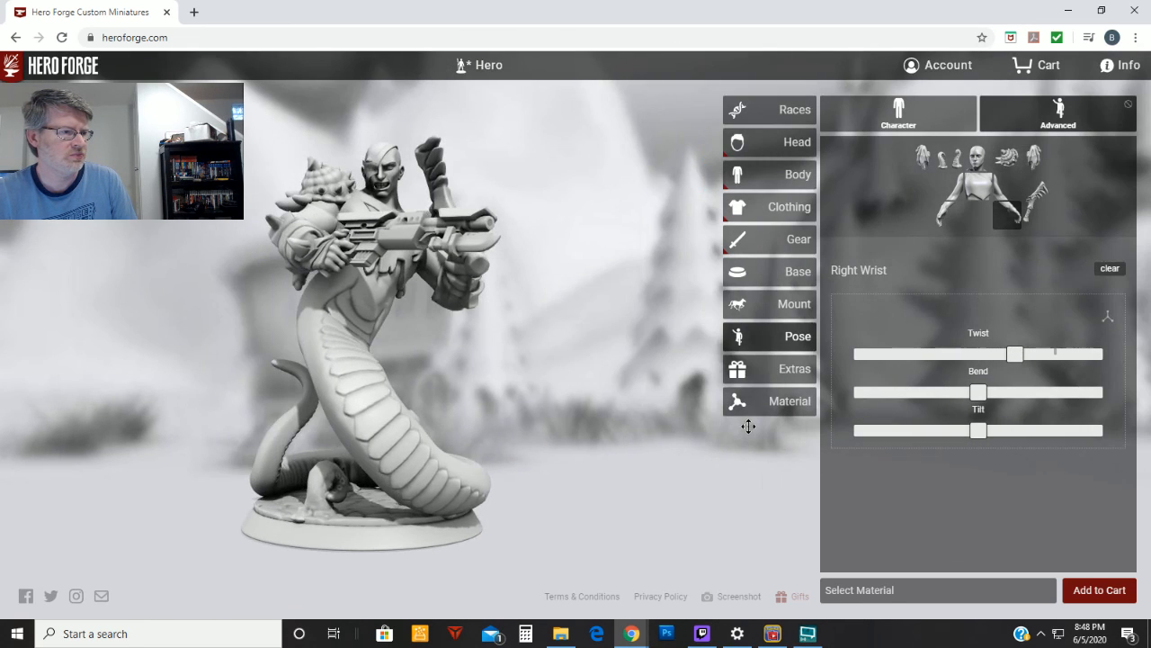
pyautogui.moveTo(995, 438); pyautogui.dragTo(1005, 407)
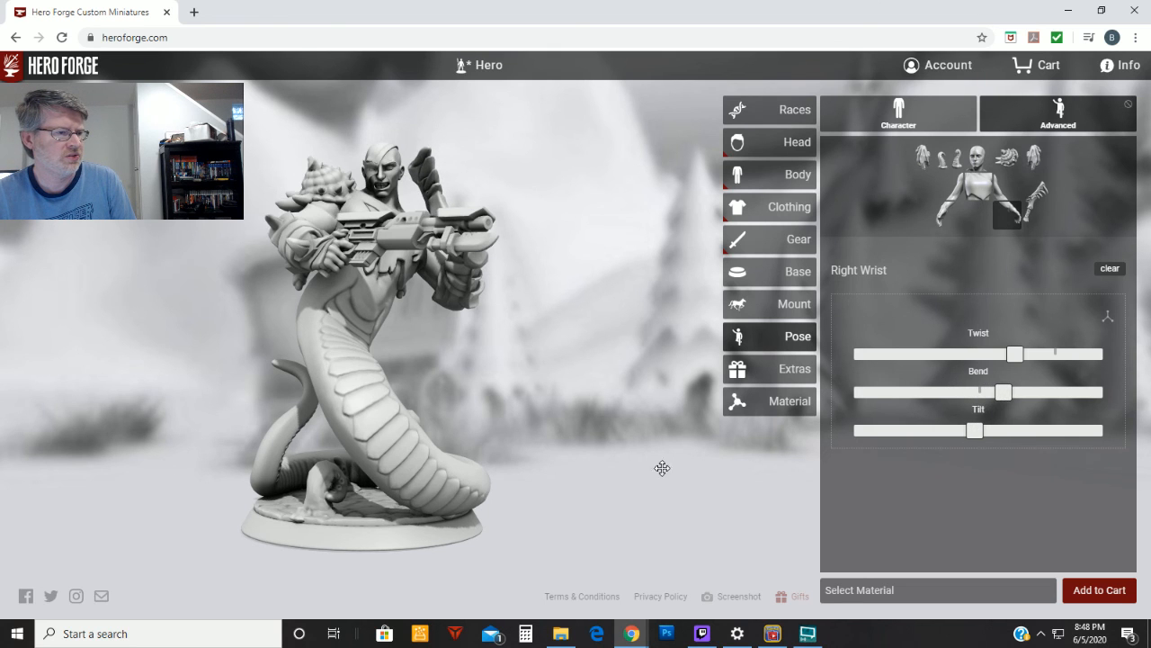
pyautogui.moveTo(662, 468); pyautogui.dragTo(548, 416)
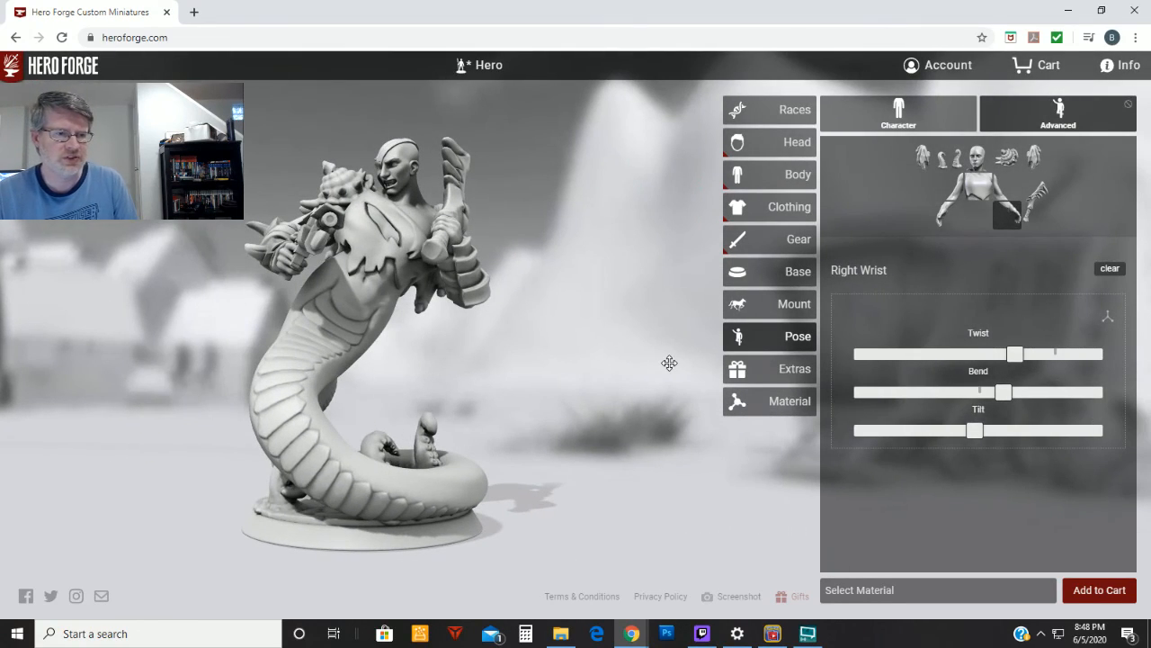
# Move base item 1 backwards and base item 2 slightly forwards on the base.
pyautogui.click(949, 159)
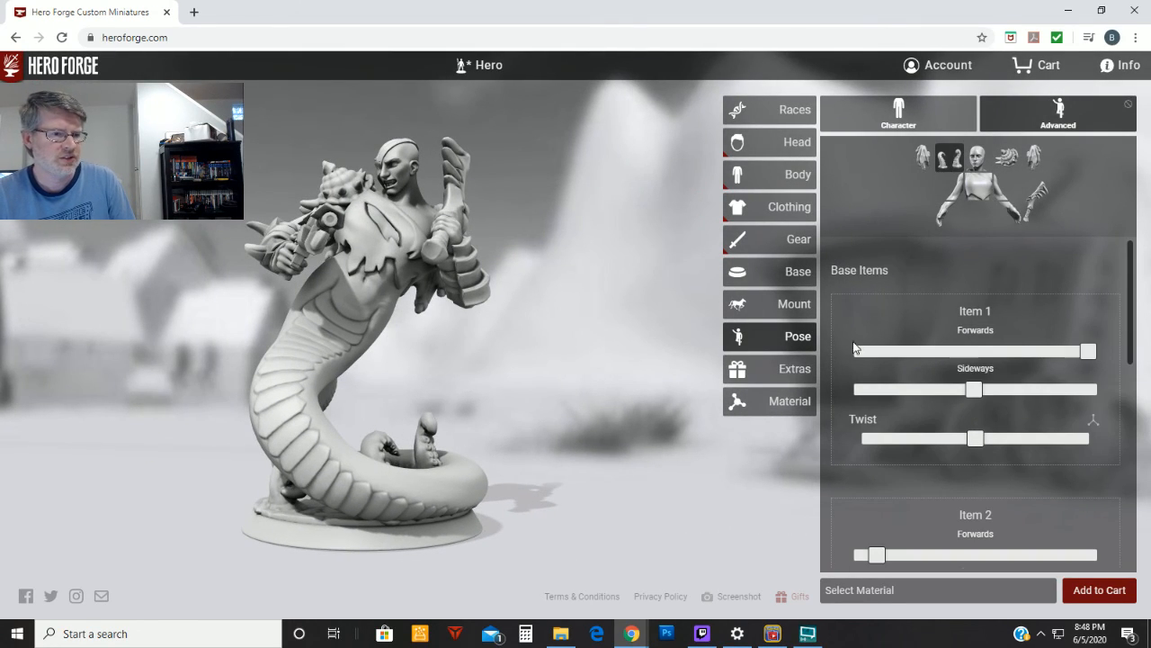
pyautogui.moveTo(529, 484); pyautogui.dragTo(725, 507)
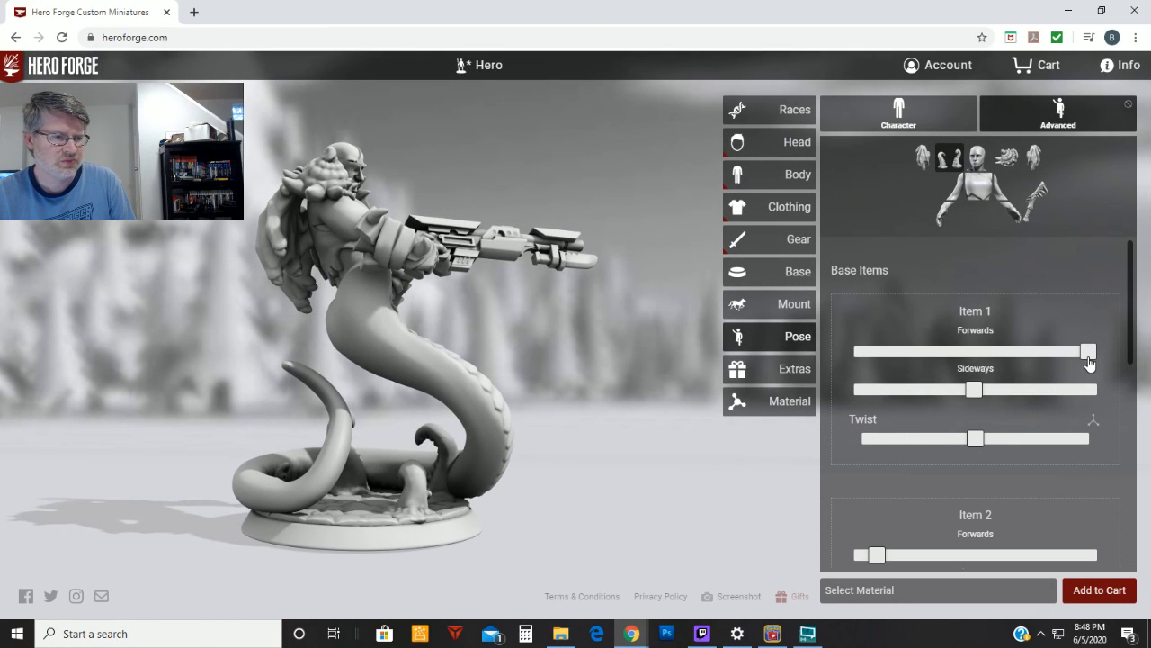
pyautogui.moveTo(1090, 361); pyautogui.dragTo(1037, 378)
pyautogui.moveTo(658, 480); pyautogui.dragTo(524, 512)
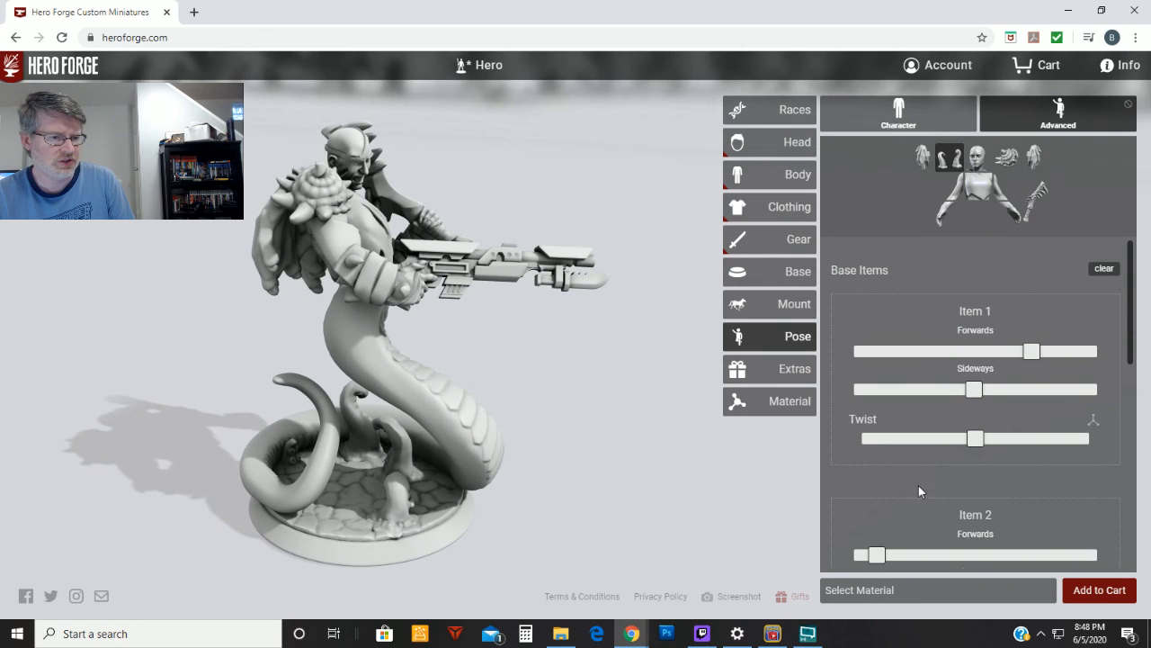
pyautogui.moveTo(880, 555)
pyautogui.mouseDown()
pyautogui.moveTo(905, 549)
pyautogui.moveTo(887, 558)
pyautogui.mouseUp()
pyautogui.moveTo(724, 518)
pyautogui.mouseDown()
pyautogui.moveTo(714, 491)
pyautogui.moveTo(714, 525)
pyautogui.mouseUp()
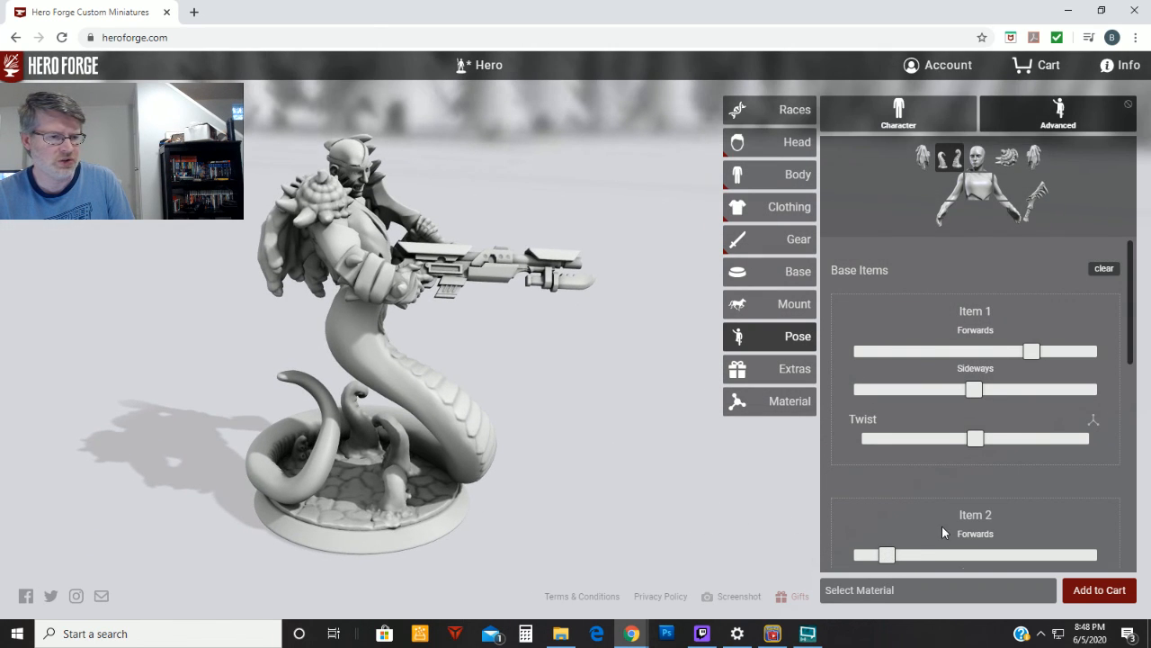
# Reposition base item 3 with less Forwards and more Sideways offset, and reduce its twist.
pyautogui.scroll(-4, 942, 526)
pyautogui.moveTo(1013, 404); pyautogui.dragTo(979, 419)
pyautogui.moveTo(880, 448); pyautogui.dragTo(893, 447)
pyautogui.moveTo(923, 499)
pyautogui.mouseDown()
pyautogui.moveTo(914, 497)
pyautogui.moveTo(970, 499)
pyautogui.moveTo(868, 500)
pyautogui.moveTo(908, 502)
pyautogui.mouseUp()
pyautogui.scroll(-2, 990, 499)
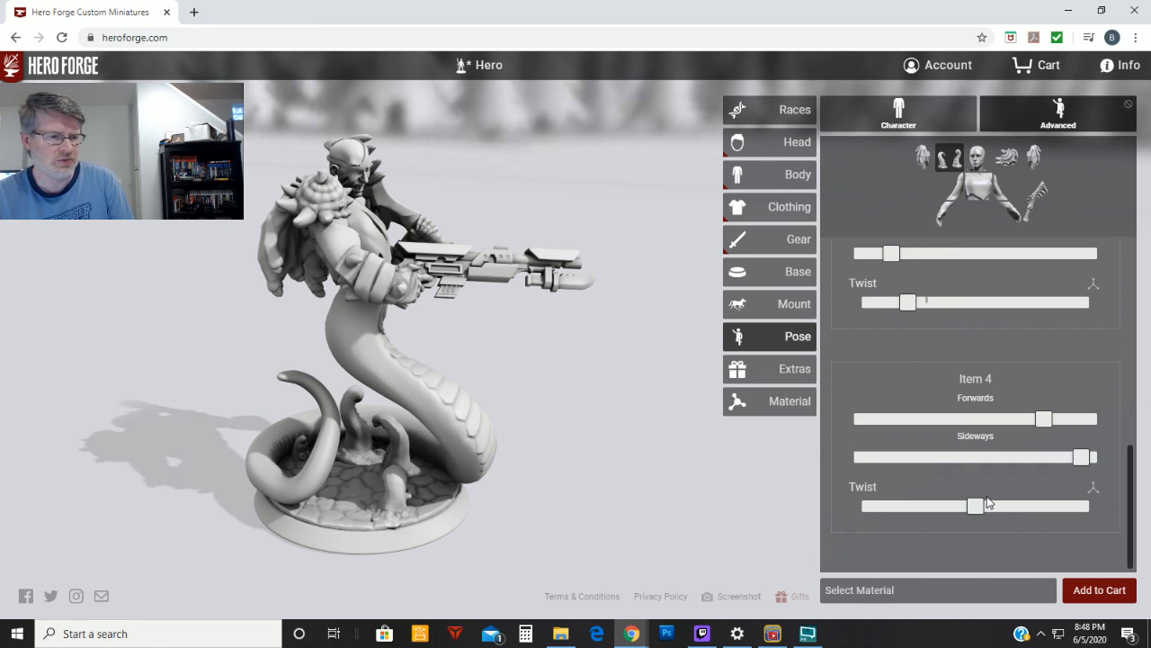
pyautogui.moveTo(570, 508); pyautogui.dragTo(404, 465)
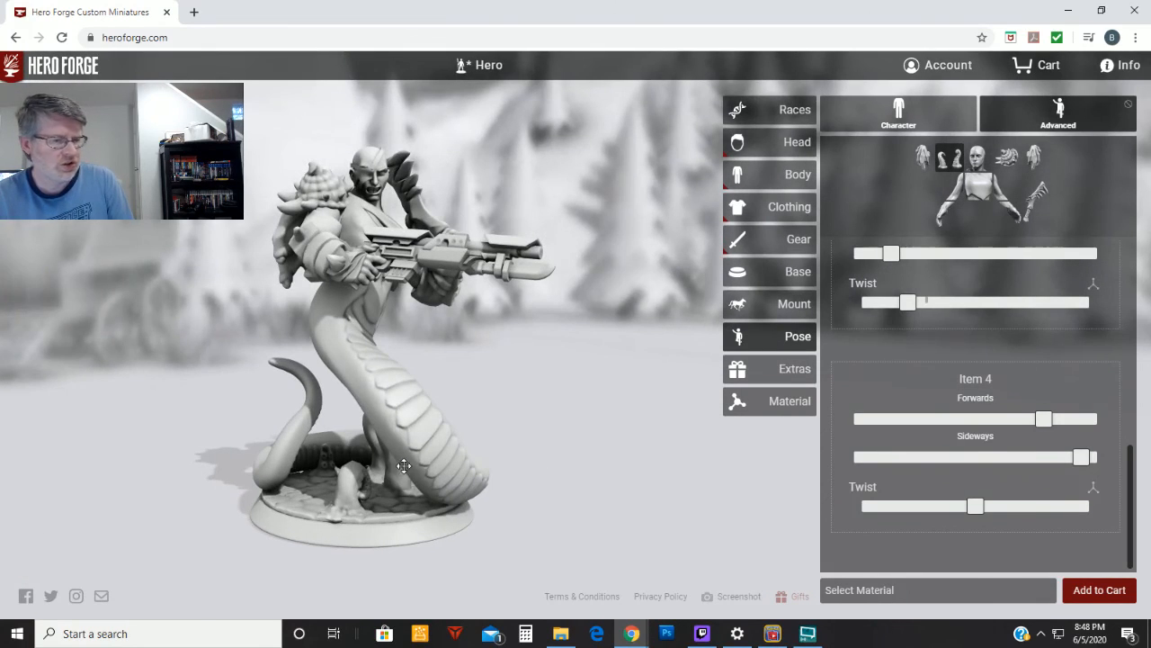
# Increase base item 4's twist, reduce its Forwards offset and slightly reduce its Sideways offset.
pyautogui.moveTo(982, 511); pyautogui.dragTo(1014, 522)
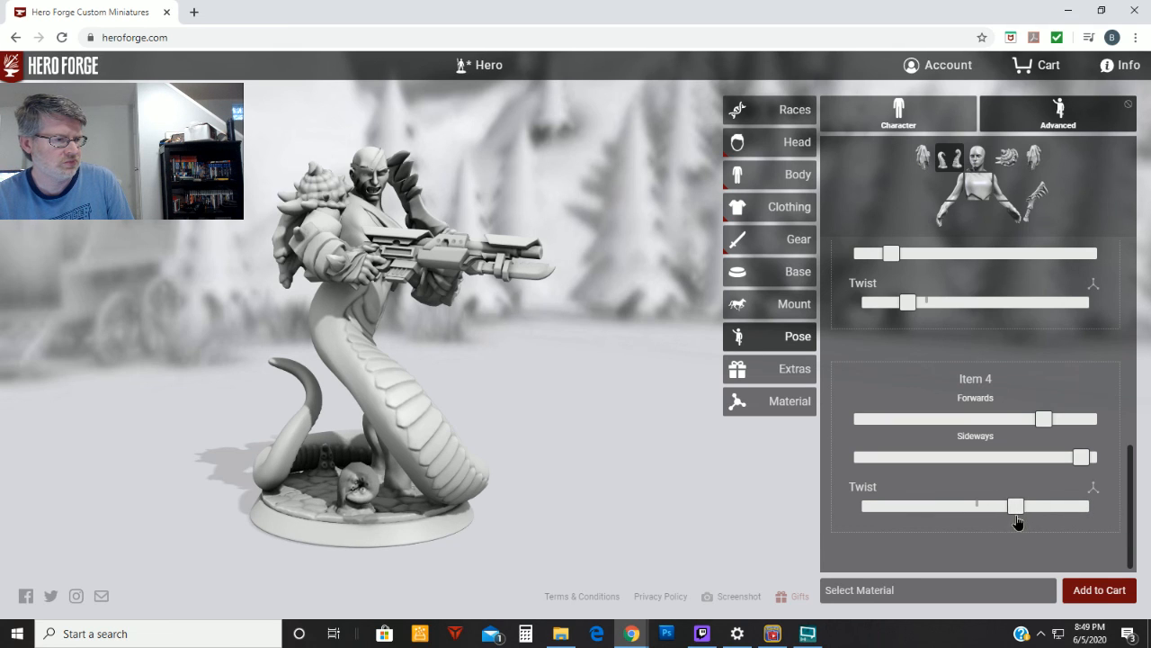
pyautogui.moveTo(1082, 462)
pyautogui.mouseDown()
pyautogui.moveTo(1067, 459)
pyautogui.moveTo(1083, 461)
pyautogui.mouseUp()
pyautogui.moveTo(1048, 427); pyautogui.dragTo(948, 440)
pyautogui.moveTo(1080, 459); pyautogui.dragTo(1076, 463)
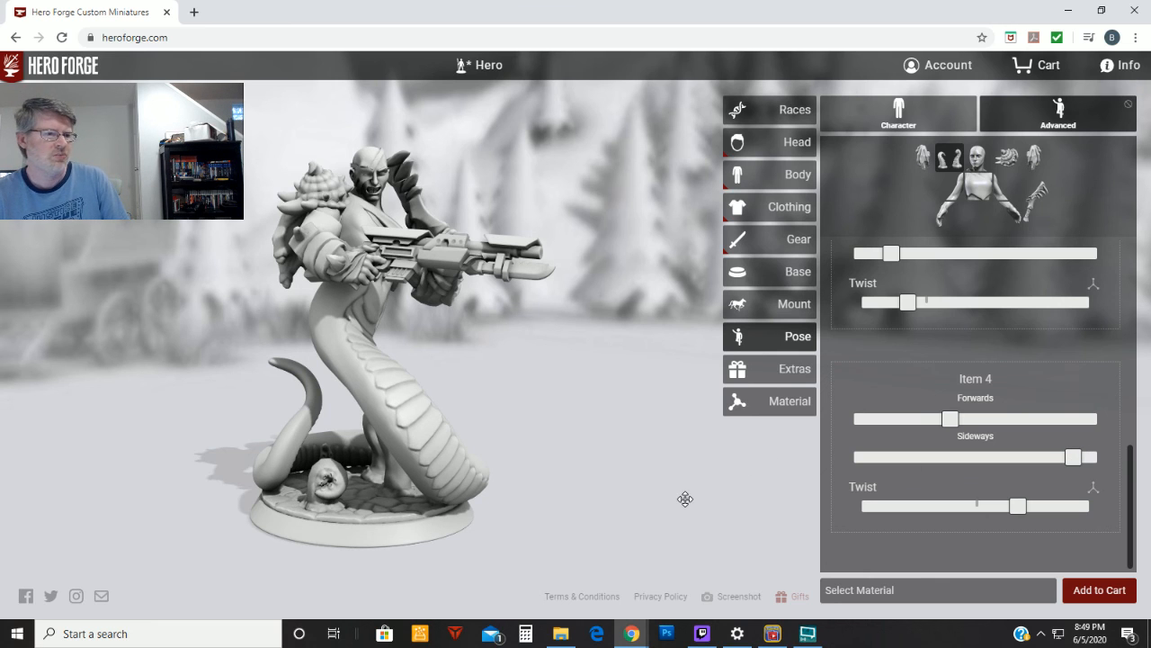
pyautogui.moveTo(724, 517); pyautogui.dragTo(765, 405)
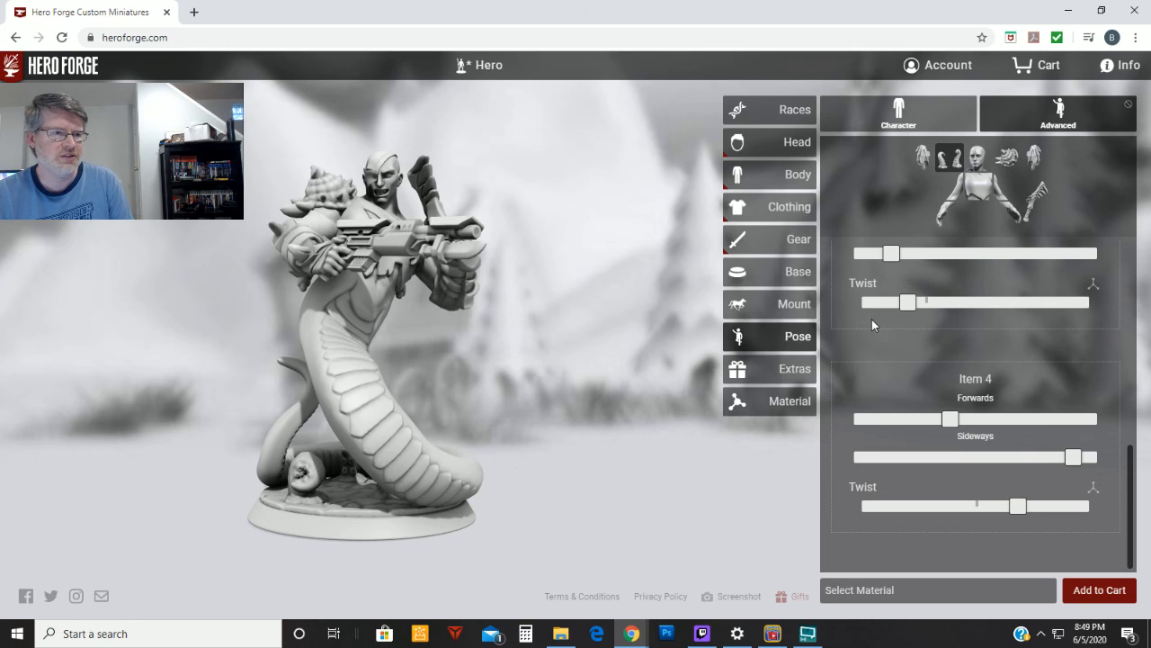
# Open the dice extras briefly and preview the miniature in Premium Plastic from another angle.
pyautogui.click(780, 371)
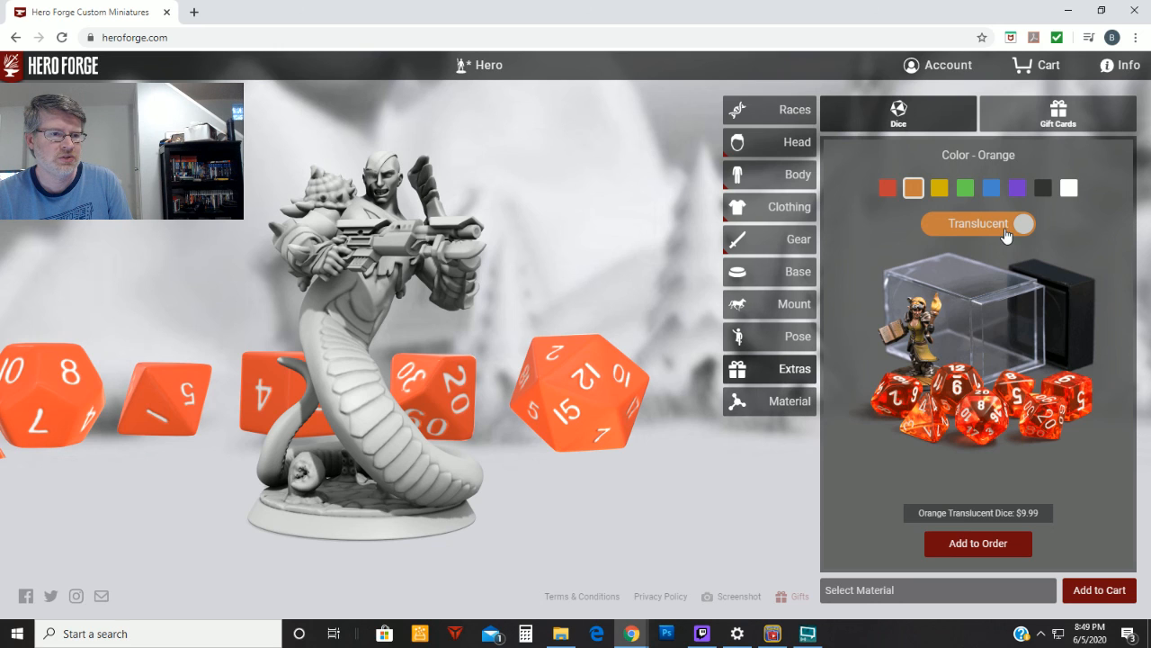
pyautogui.click(771, 401)
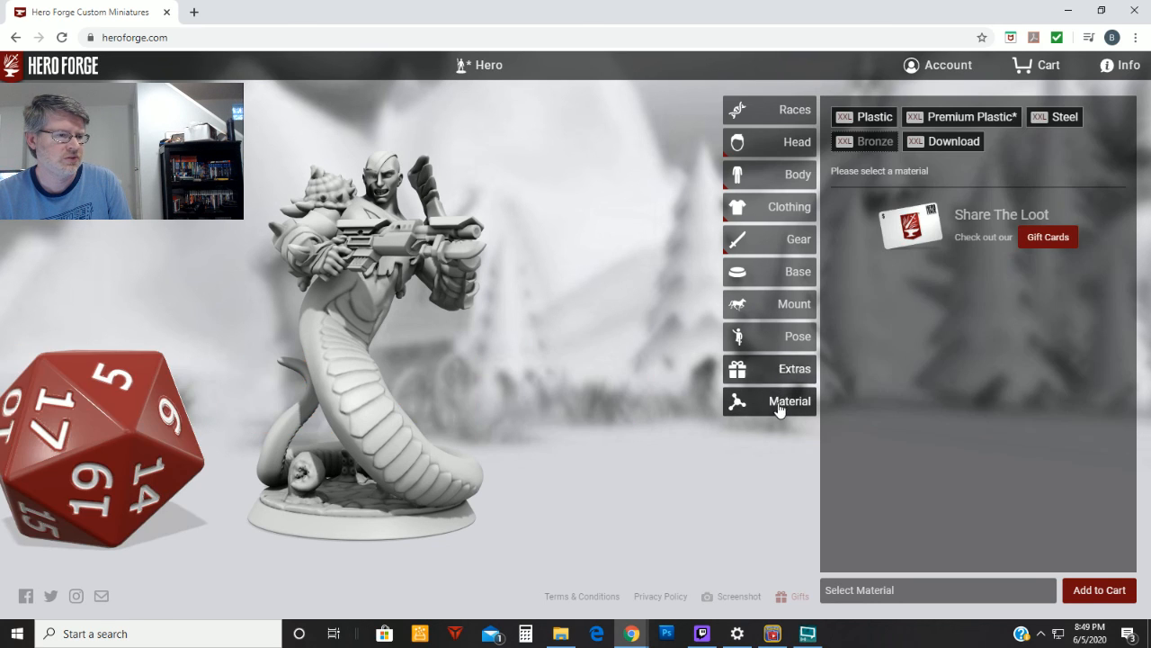
pyautogui.click(952, 125)
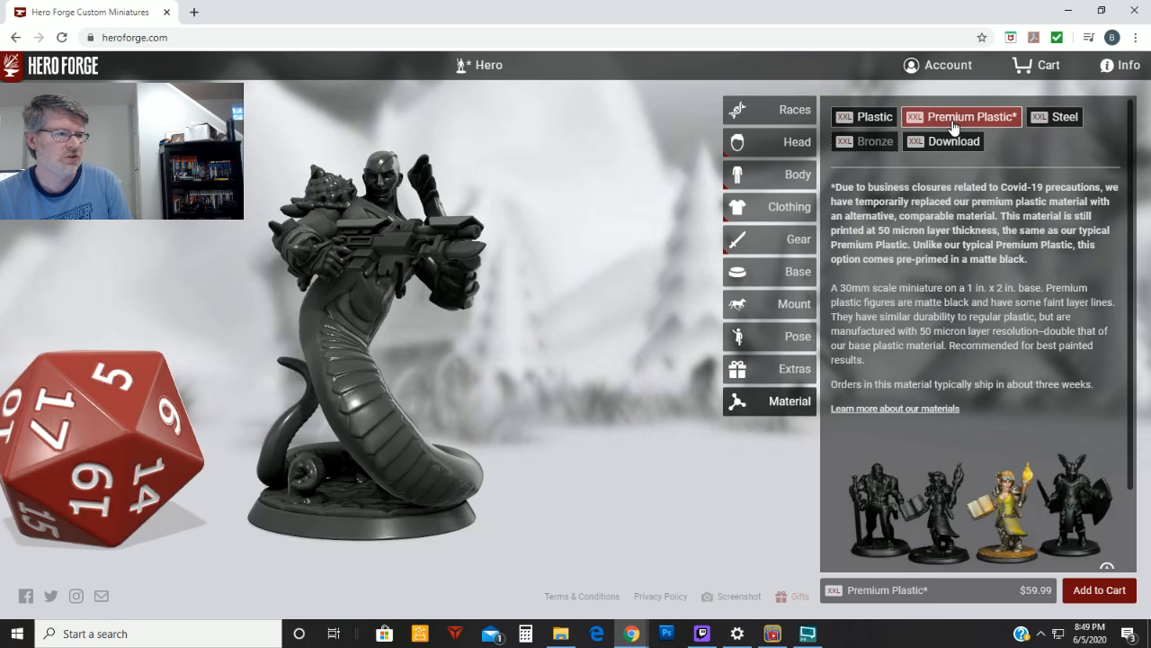
pyautogui.moveTo(607, 414); pyautogui.dragTo(497, 417)
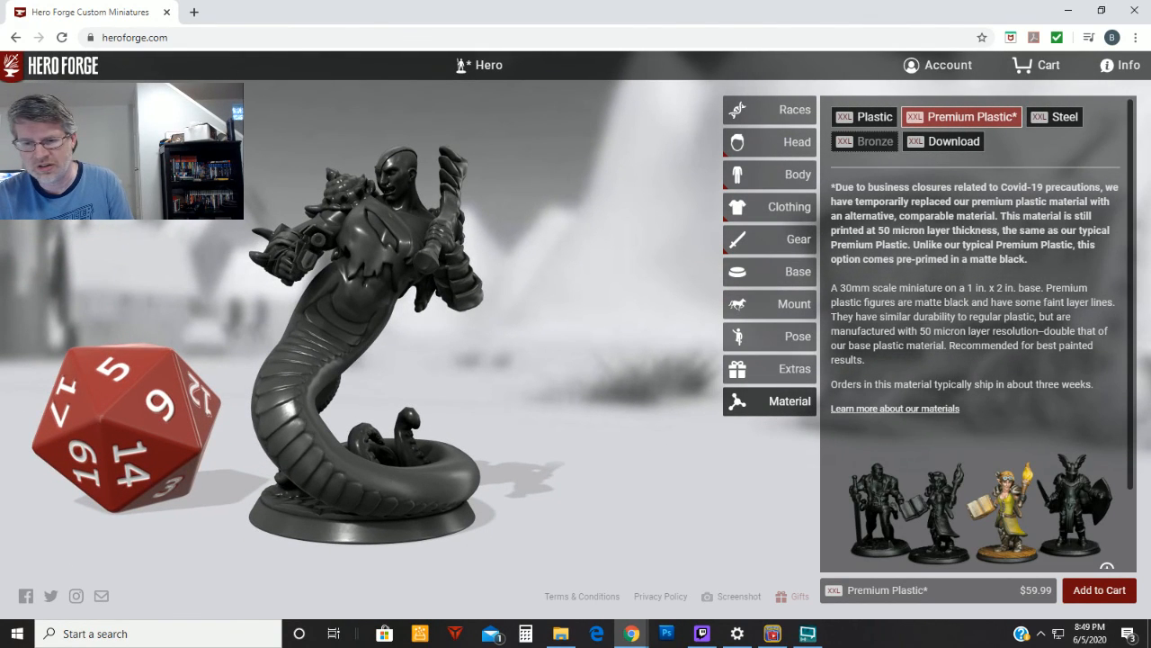
# Switch to the Yahoo image search, show it beside the miniature and examine the Golobulus reference pictures for comparison.
pyautogui.hotkey('alt', 'Tab')
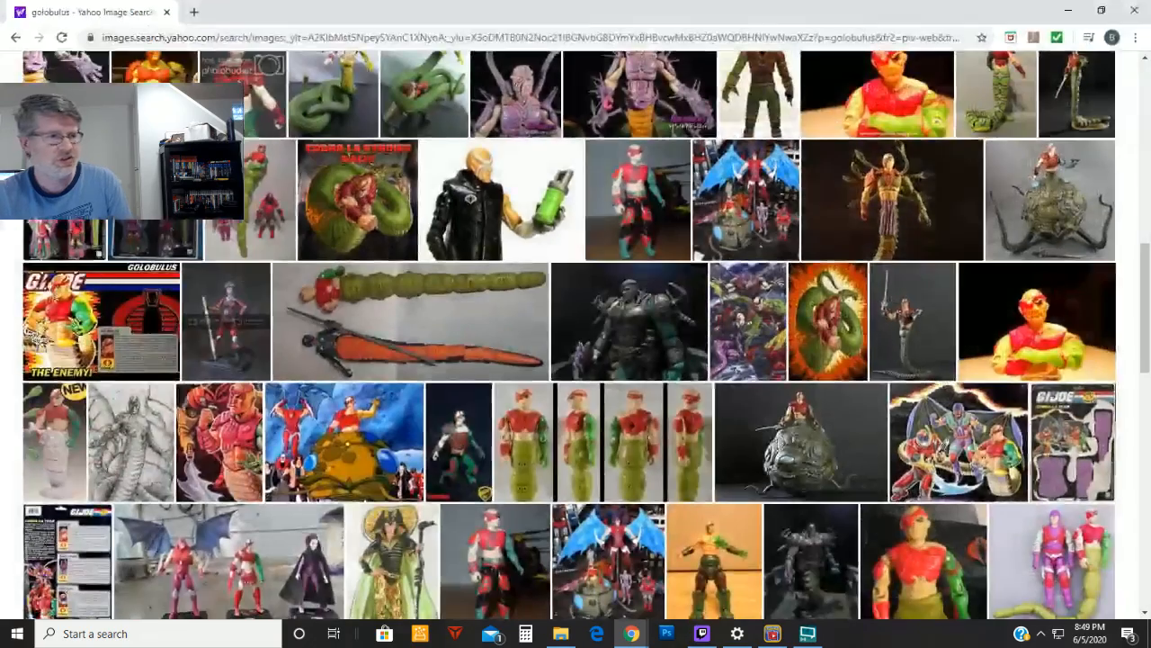
pyautogui.click(1100, 10)
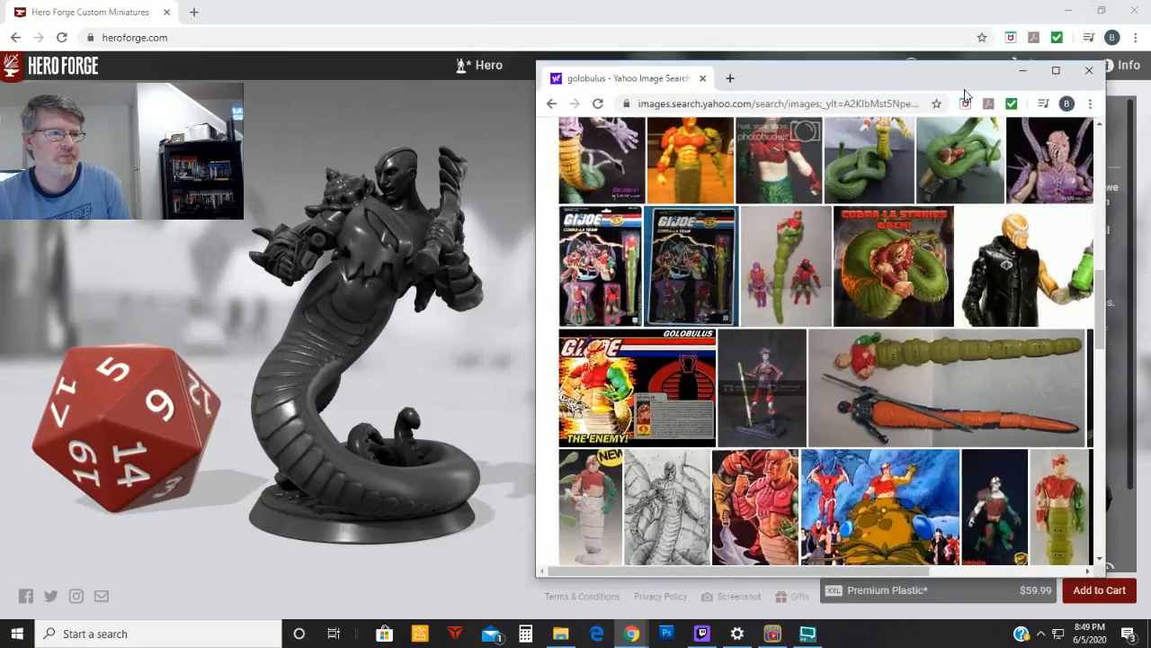
pyautogui.scroll(5, 899, 205)
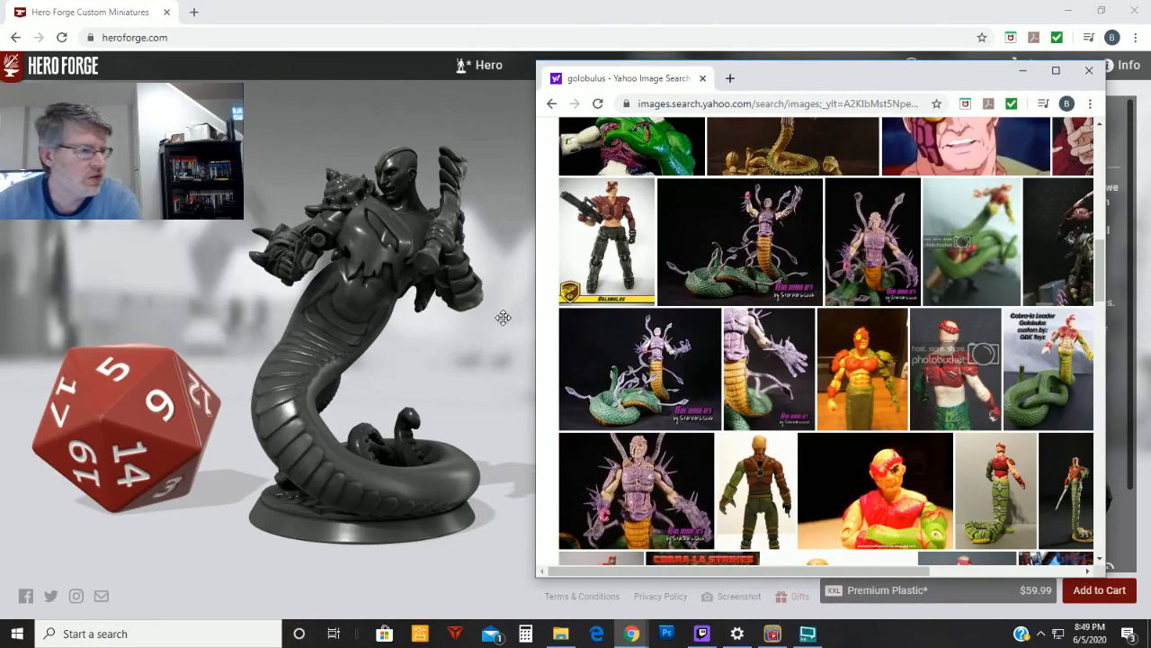
pyautogui.scroll(-2, 720, 337)
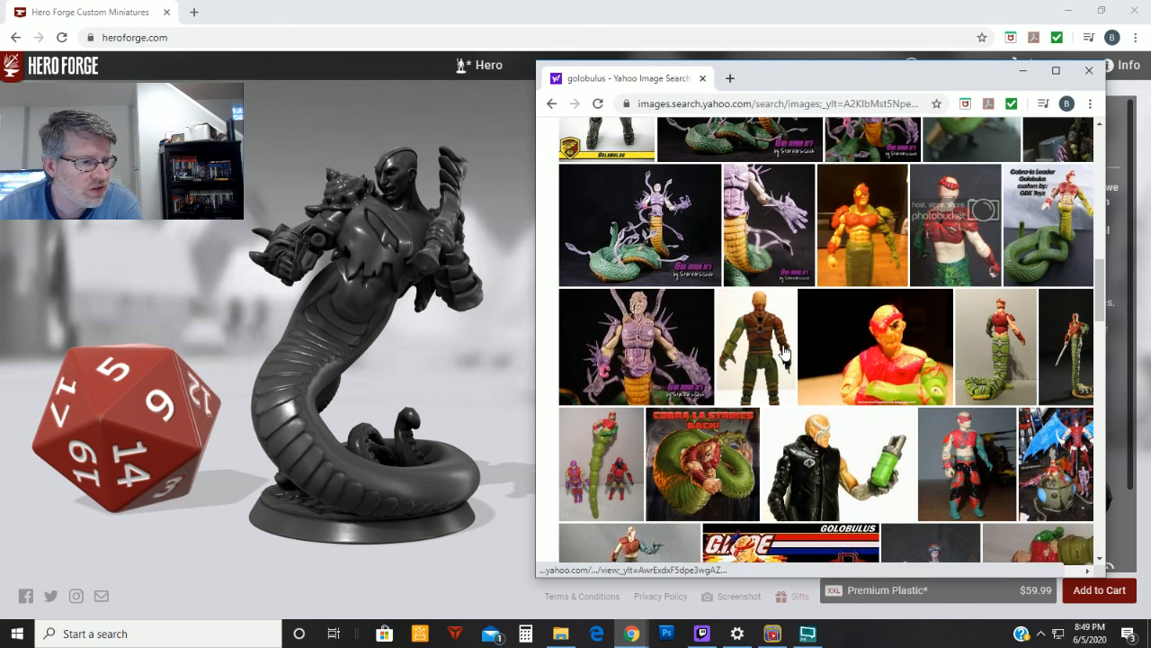
pyautogui.scroll(-3, 783, 354)
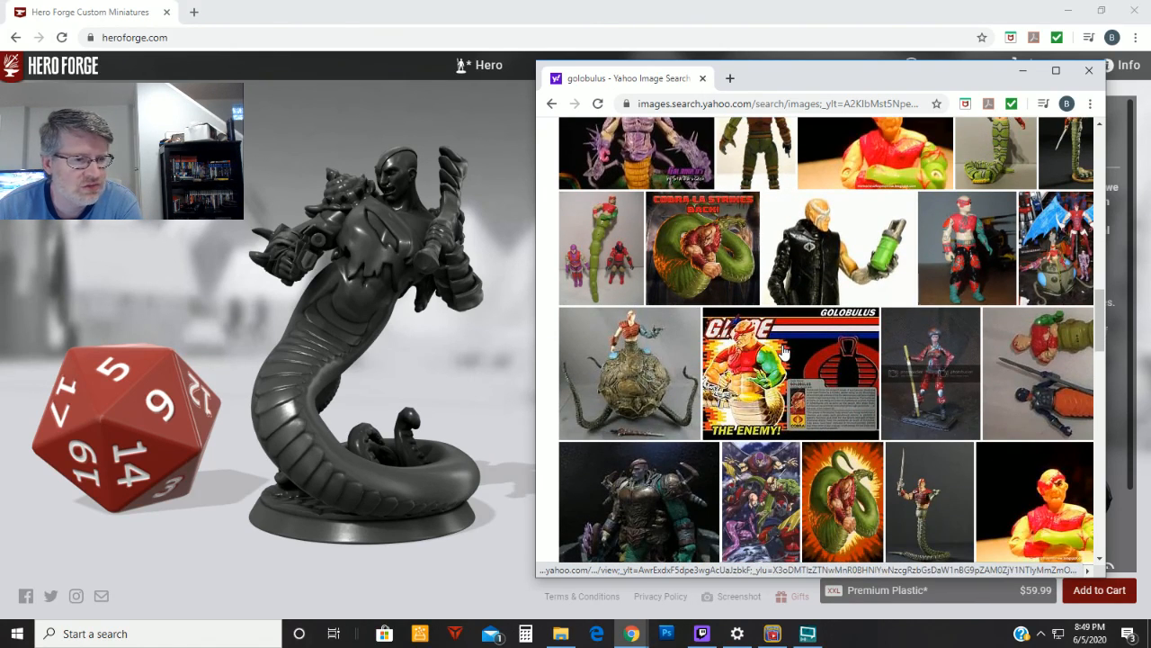
pyautogui.scroll(-3, 841, 343)
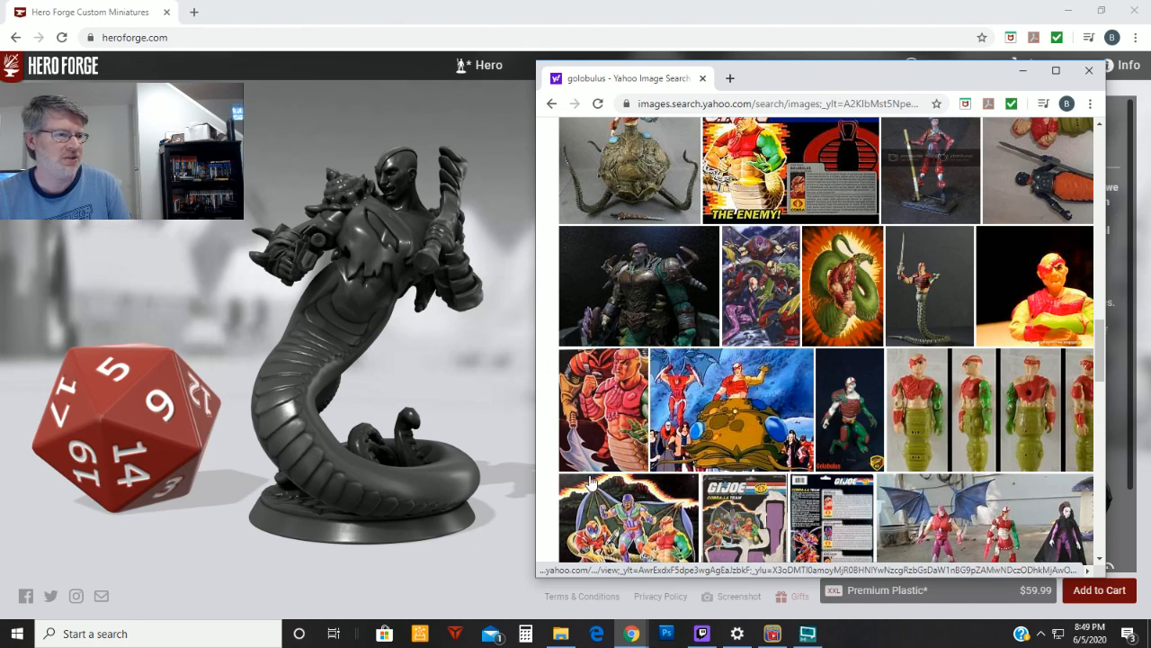
# Return to Hero Forge and preview the miniature in Steel and Bronze from different angles.
pyautogui.click(887, 6)
pyautogui.click(1054, 116)
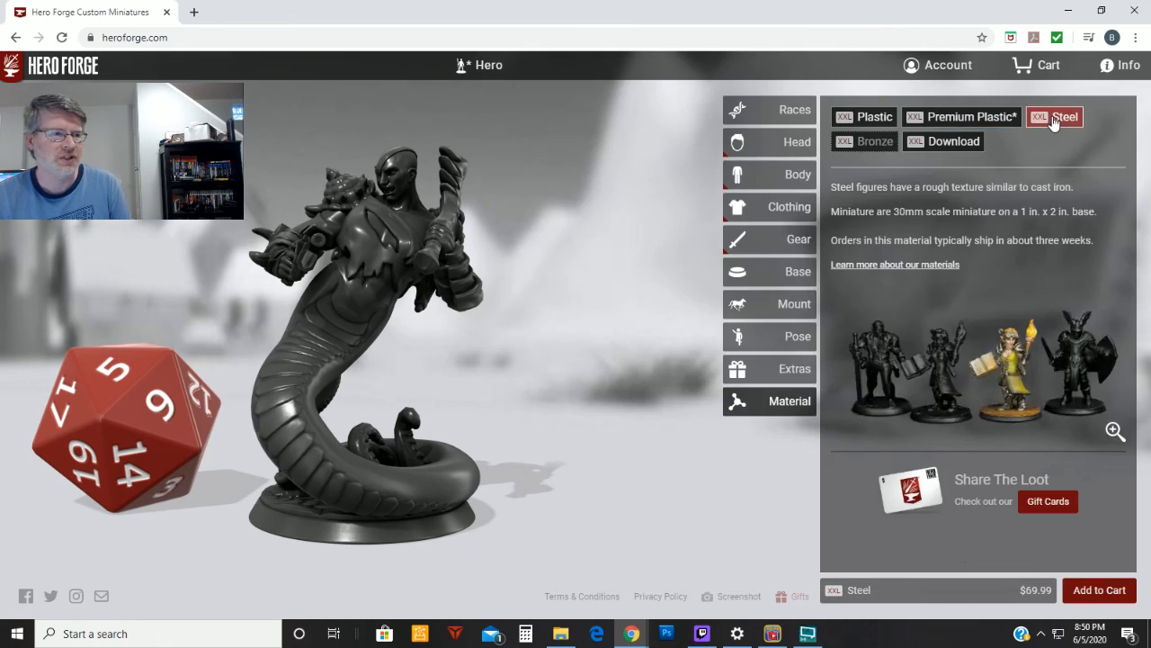
pyautogui.moveTo(537, 321); pyautogui.dragTo(584, 327)
pyautogui.click(861, 141)
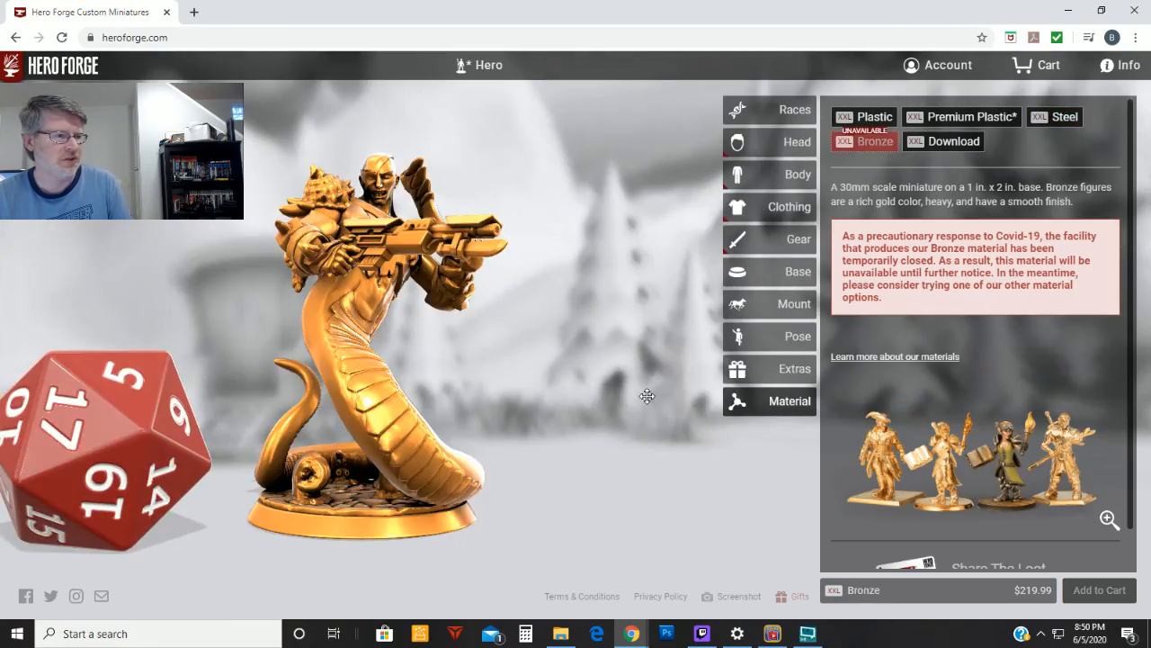
pyautogui.moveTo(575, 378); pyautogui.dragTo(633, 333)
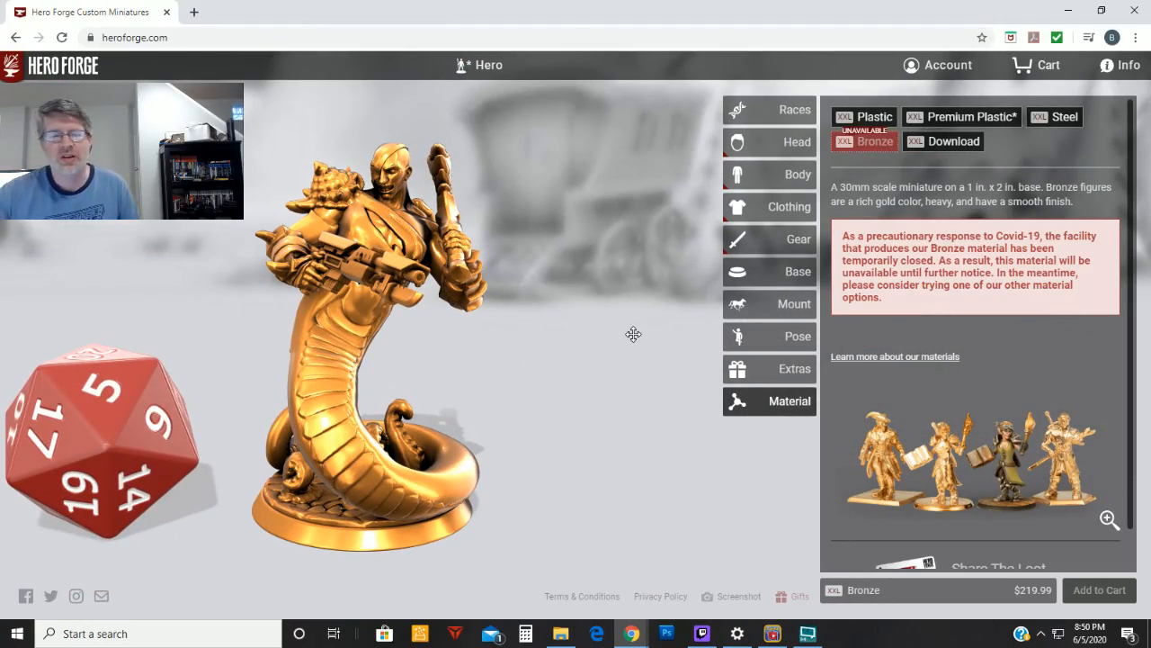